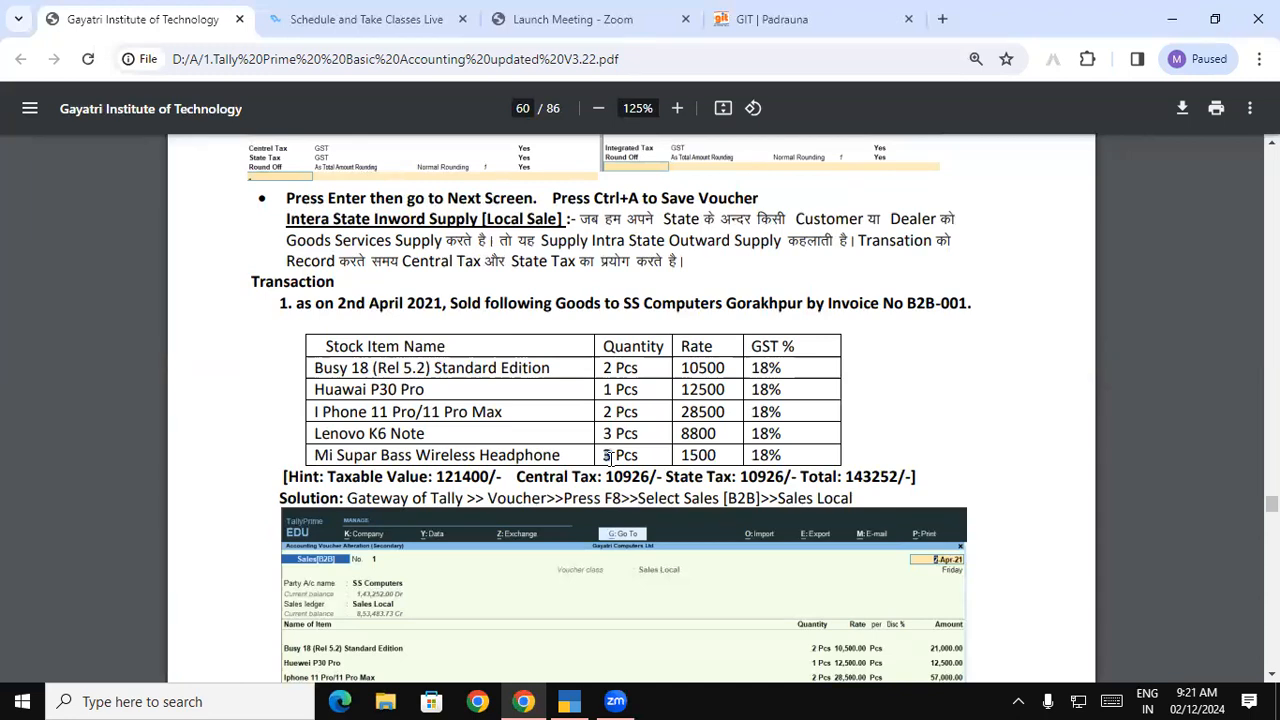
- Read the definition of an intra-state local sale and its use of Central Tax and State Tax in the PDF
double_click(608, 456)
left_click_drag(288, 218, 427, 219)
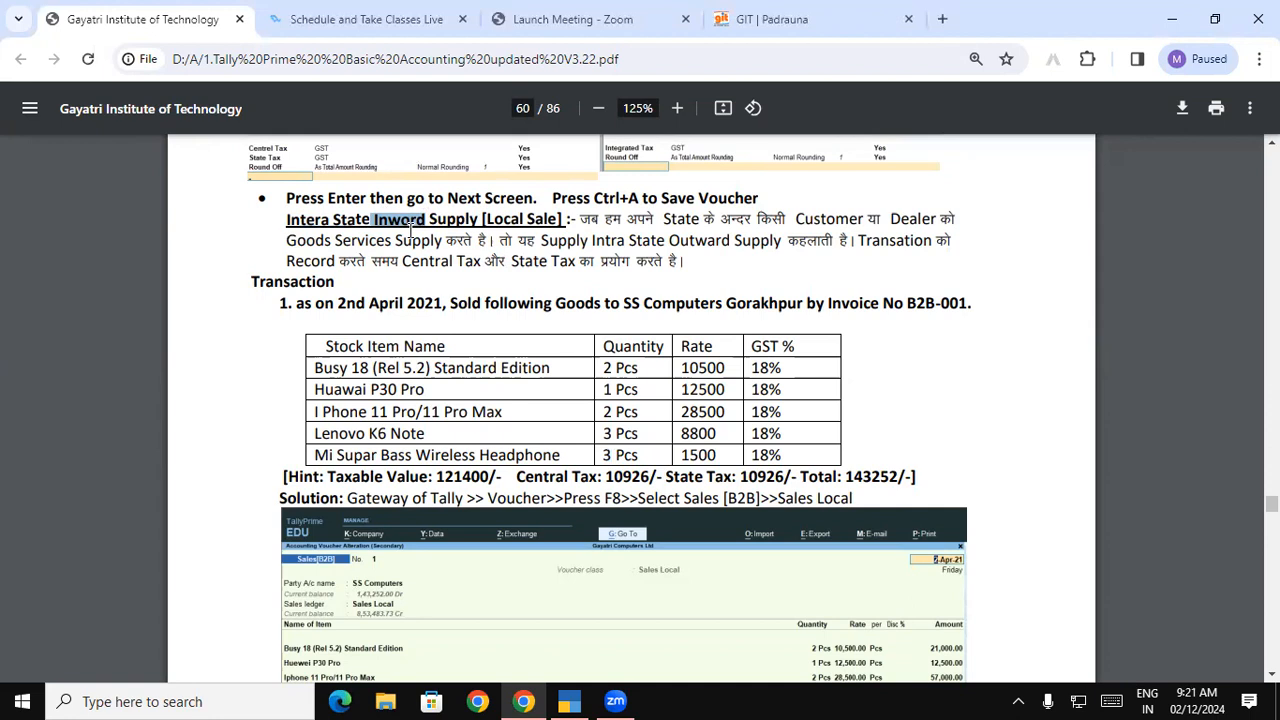
left_click(444, 215)
left_click_drag(288, 219, 483, 221)
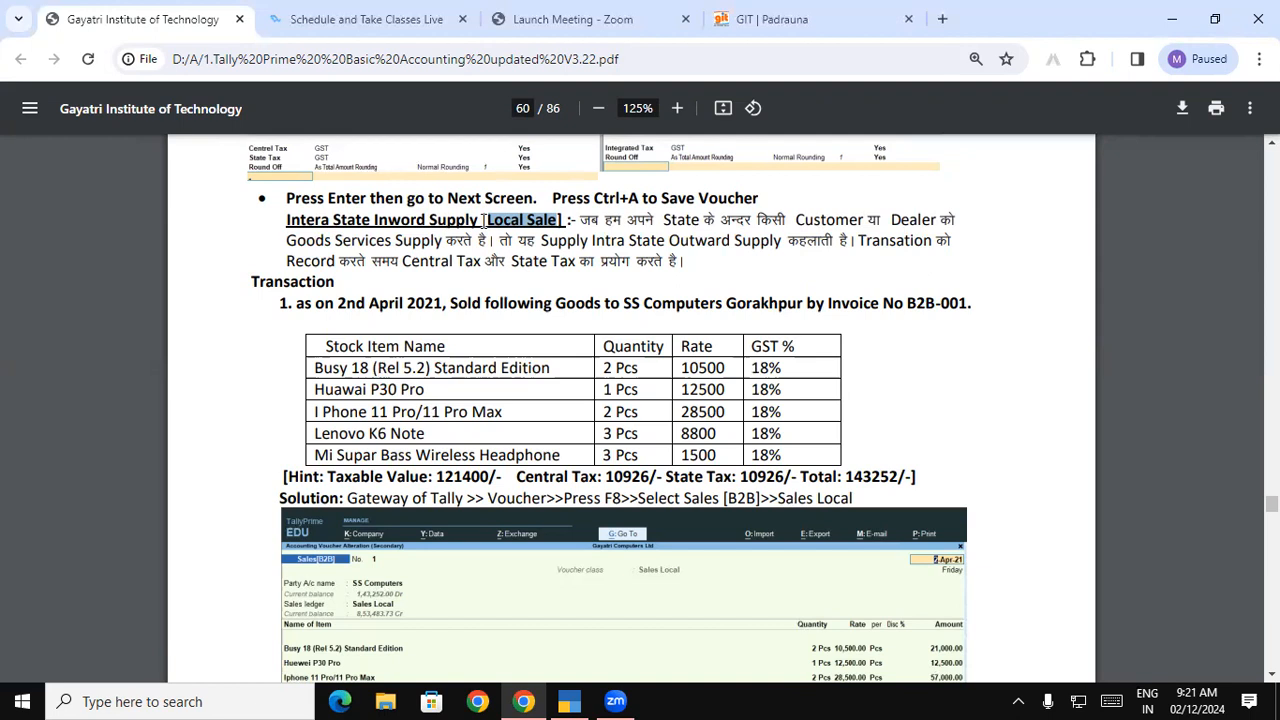
left_click_drag(302, 220, 848, 245)
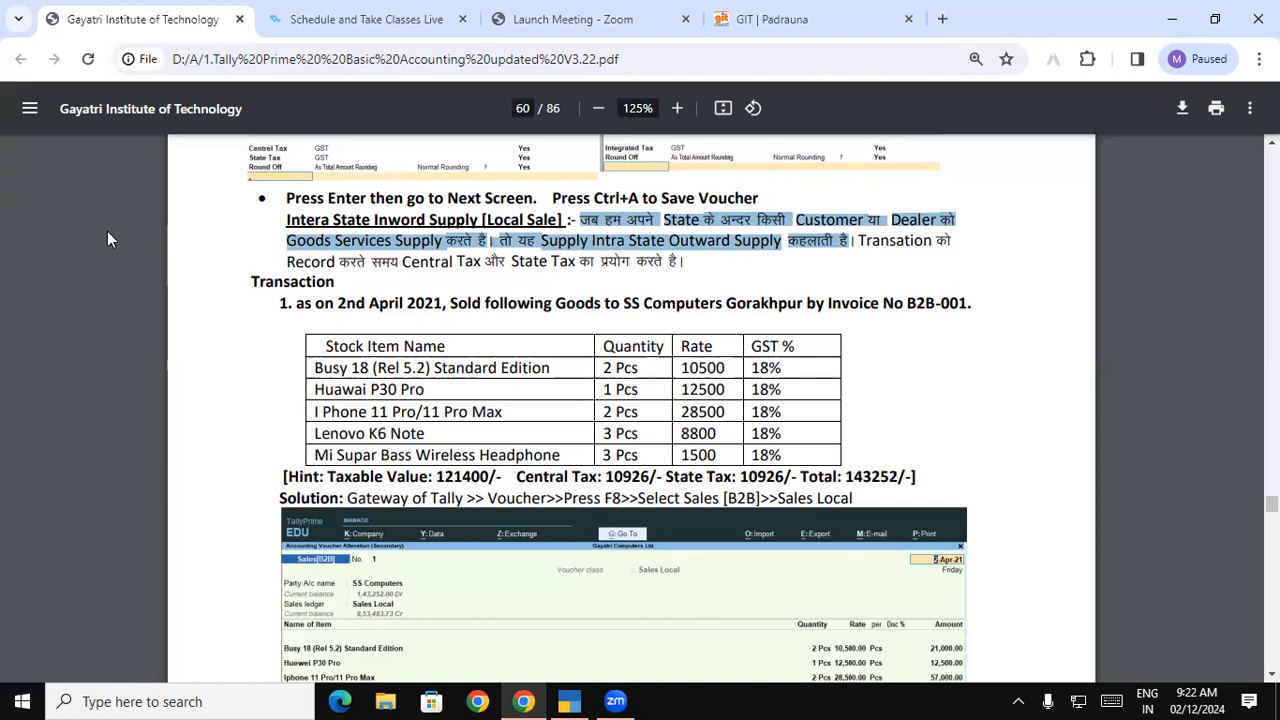
left_click(617, 240)
left_click_drag(597, 241, 986, 256)
left_click_drag(297, 262, 697, 248)
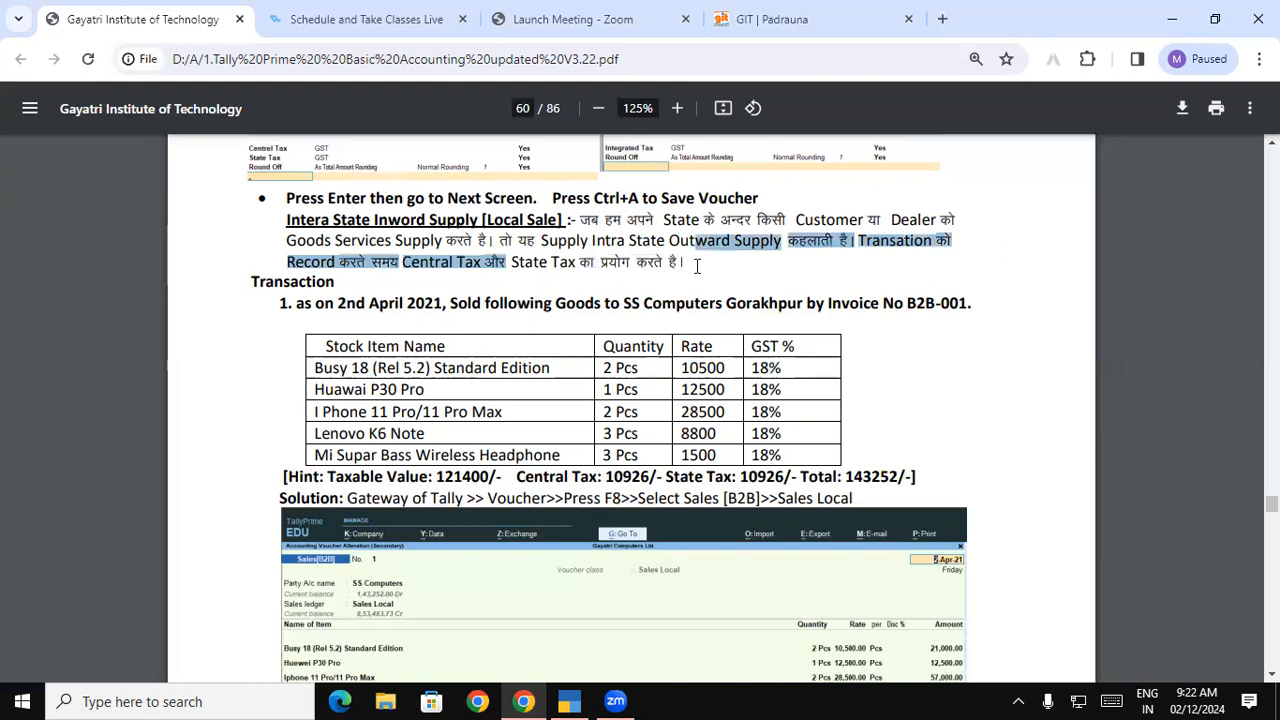
- Read the first transaction's date, buyer and invoice number in the PDF
left_click_drag(379, 275, 379, 271)
left_click(328, 288)
left_click_drag(299, 302, 892, 304)
left_click(568, 302)
left_click(811, 316)
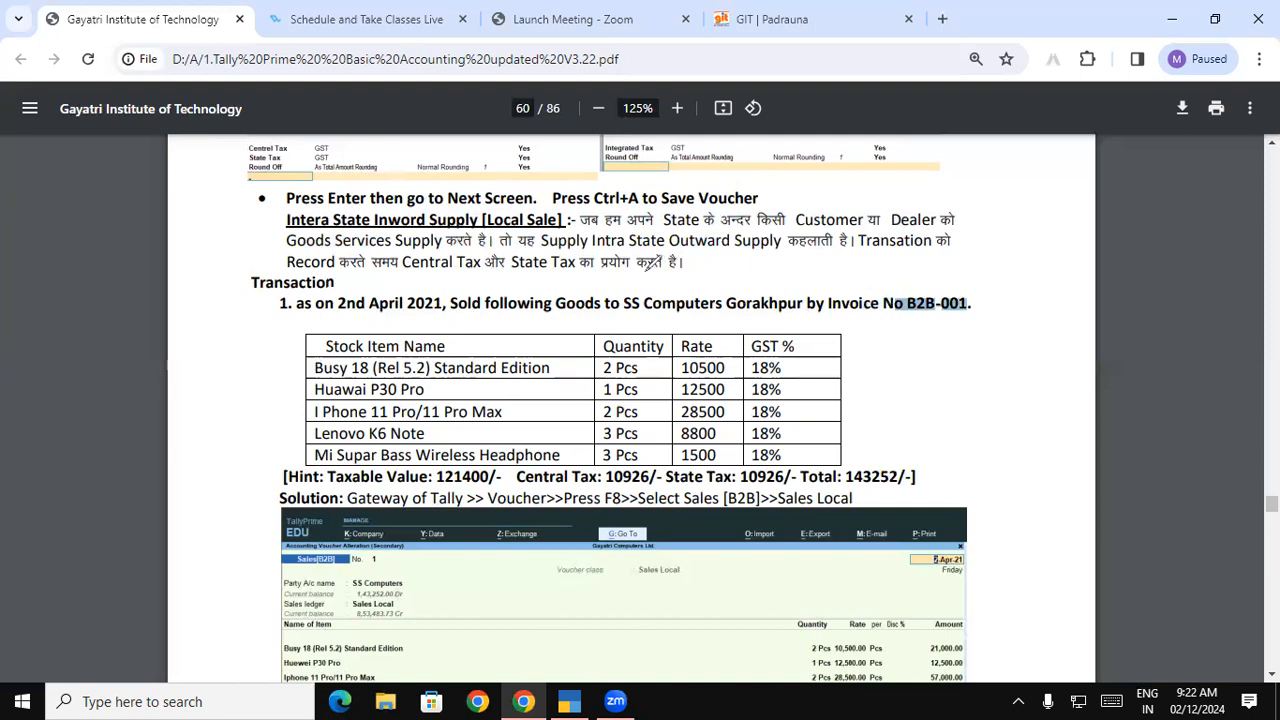
- Underline SS Computers, handwrite "Sale" over the table, bracket the stock items and mark the invoice number on the PDF
left_click_drag(628, 293, 726, 292)
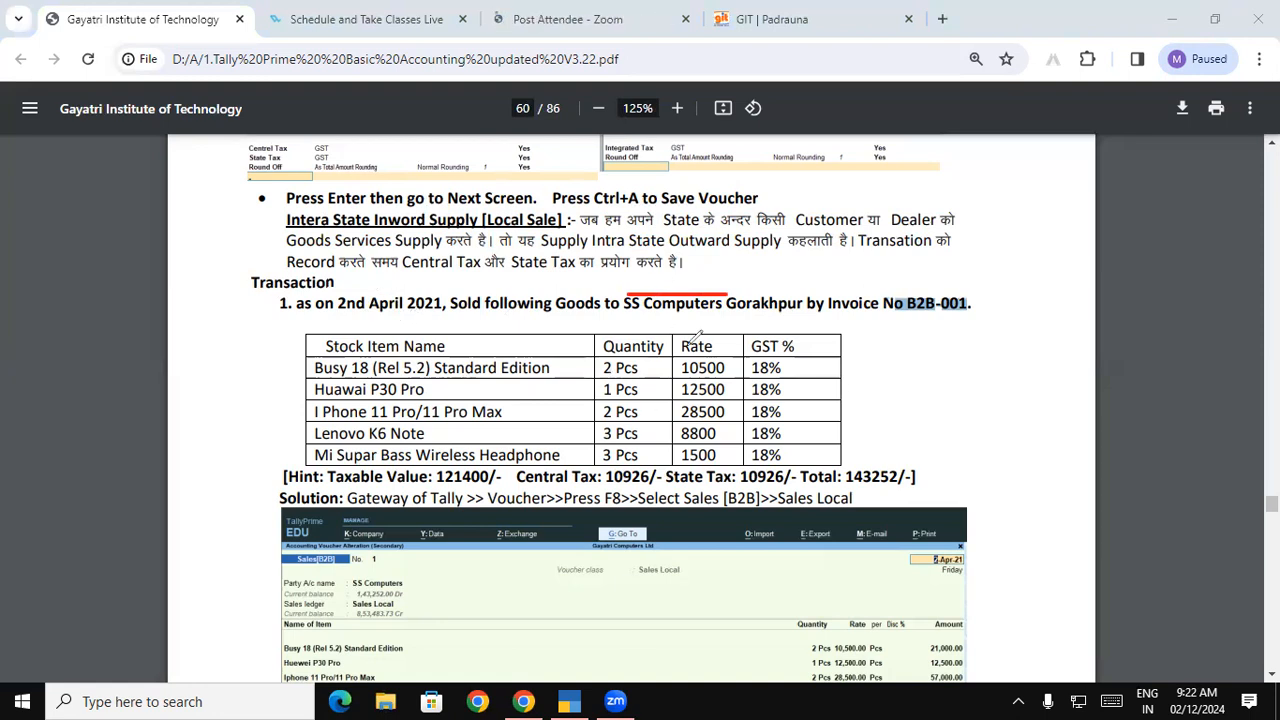
mouse_move(758, 326)
left_mouse_down()
mouse_move(745, 352)
mouse_move(772, 342)
mouse_move(797, 300)
mouse_move(809, 335)
left_mouse_up()
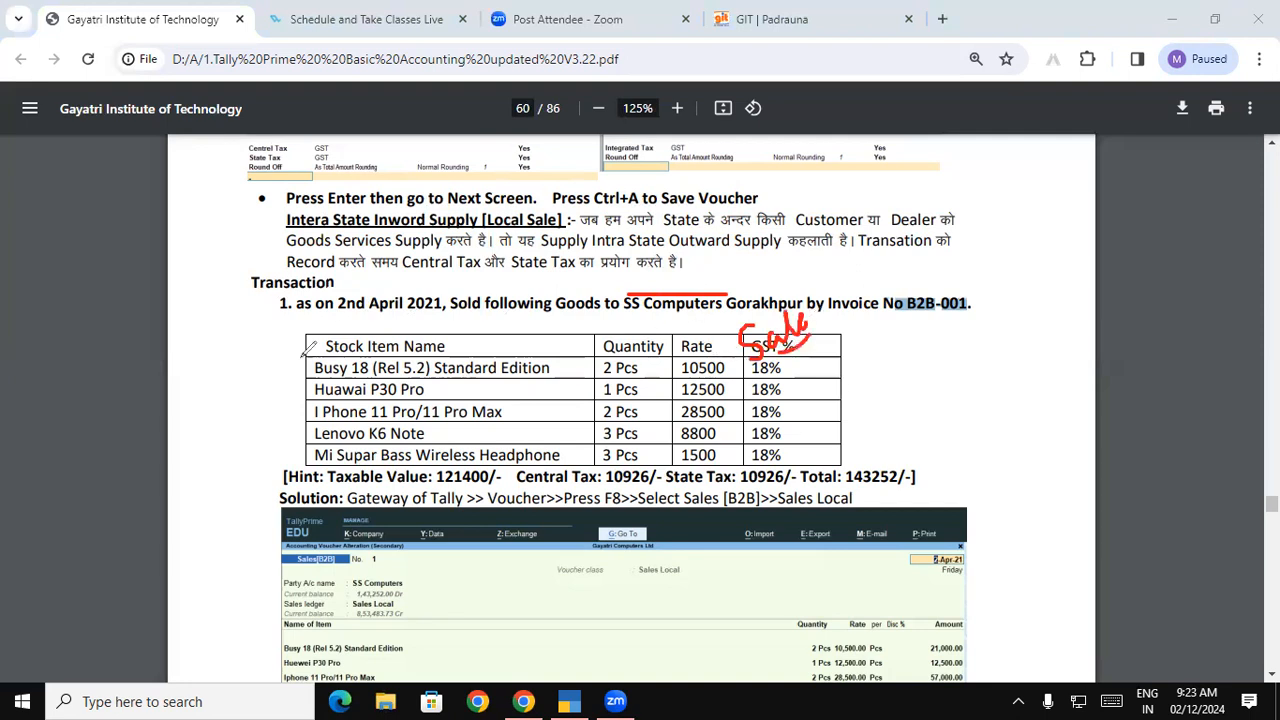
mouse_move(316, 354)
left_mouse_down()
mouse_move(289, 360)
mouse_move(280, 448)
mouse_move(316, 465)
left_mouse_up()
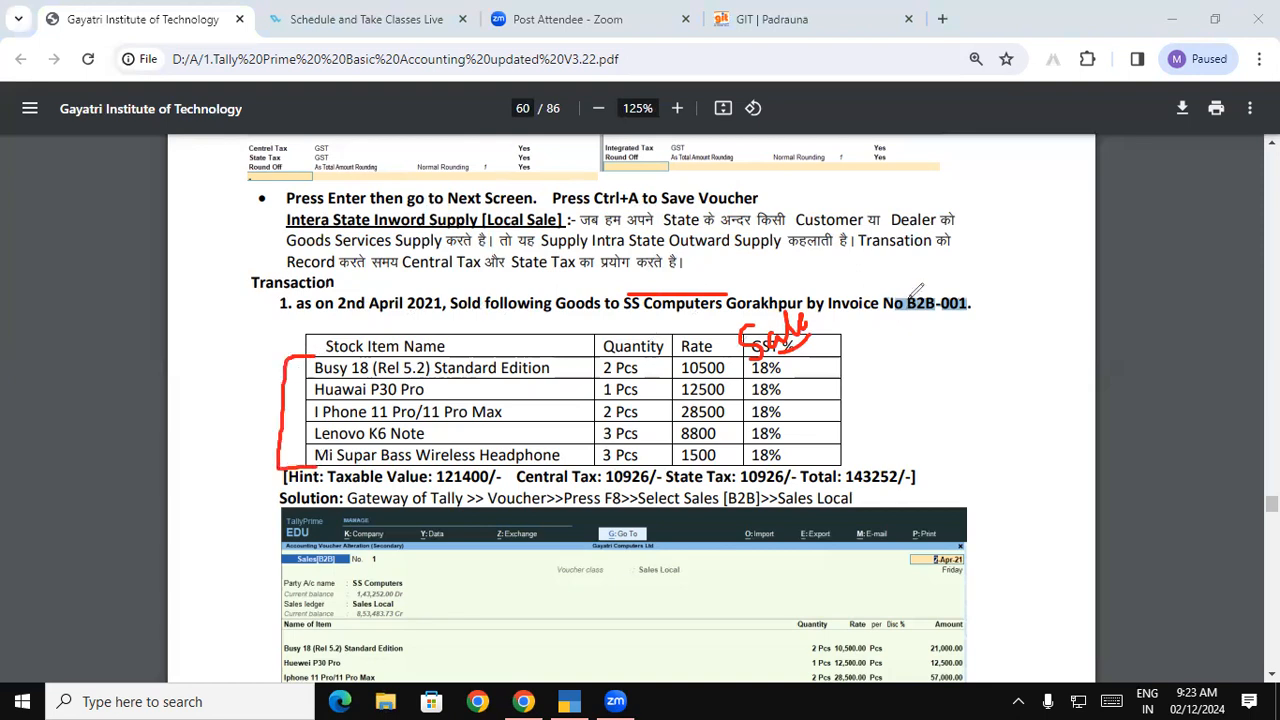
left_click_drag(907, 298, 952, 295)
- Switch to TallyPrime and start a sales voucher of type Sales B2B, checking the invoice prefix in the PDF
left_click(569, 701)
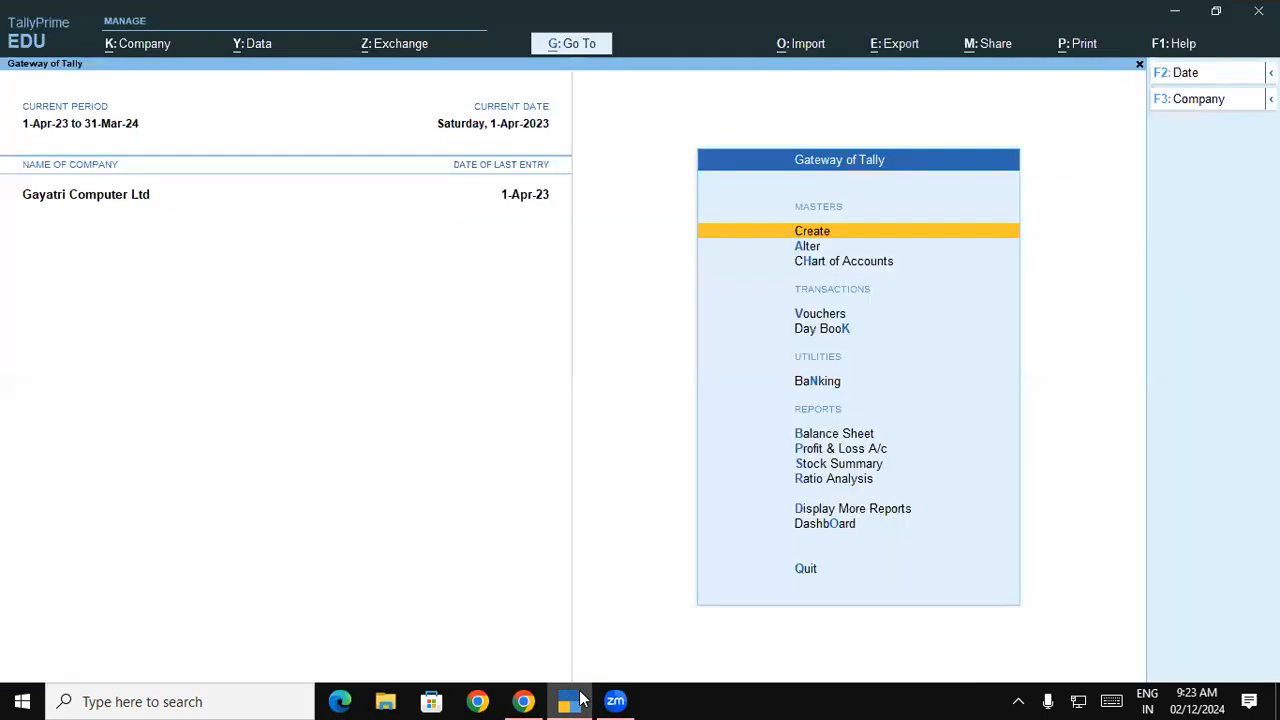
left_click(806, 318)
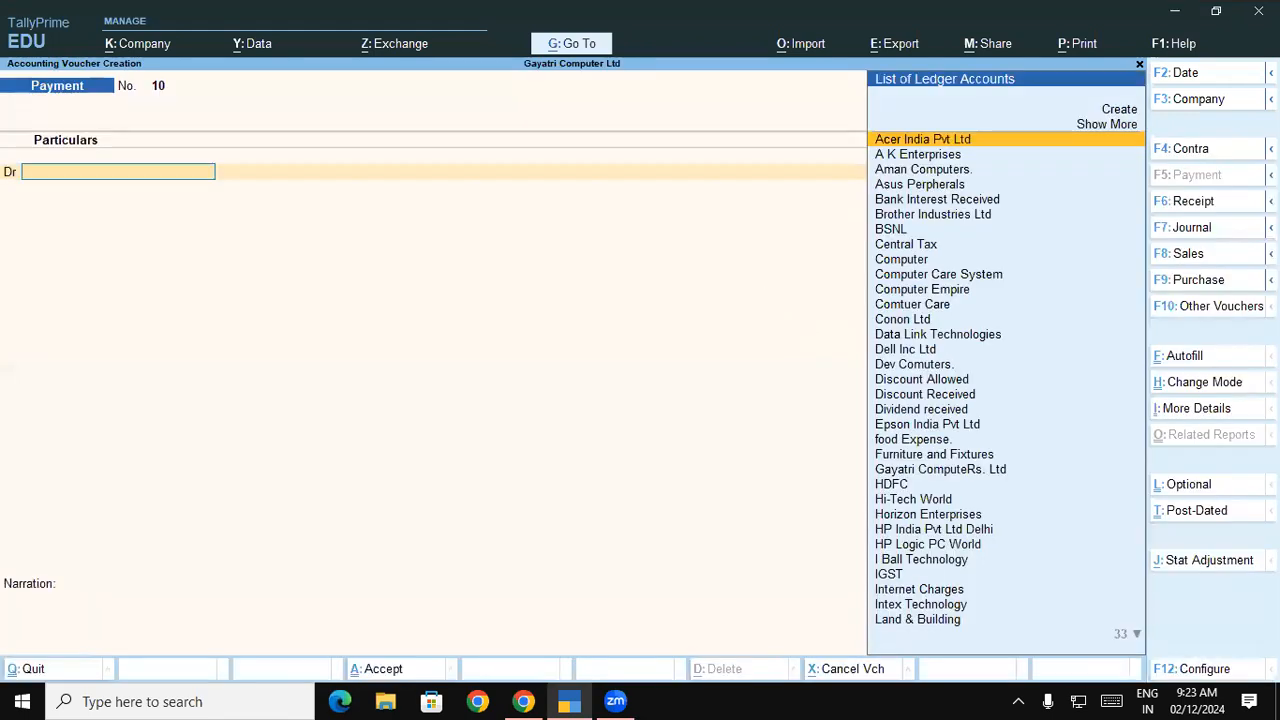
left_click(1190, 254)
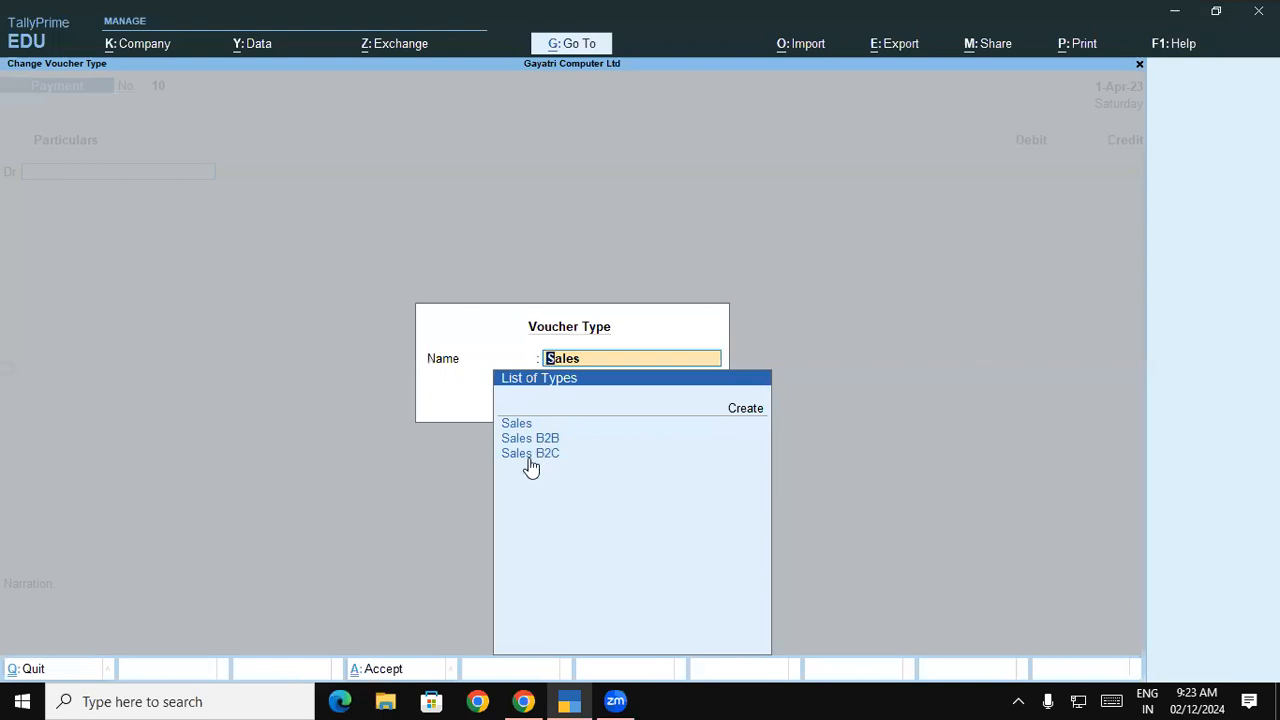
left_click(523, 701)
left_click(913, 303)
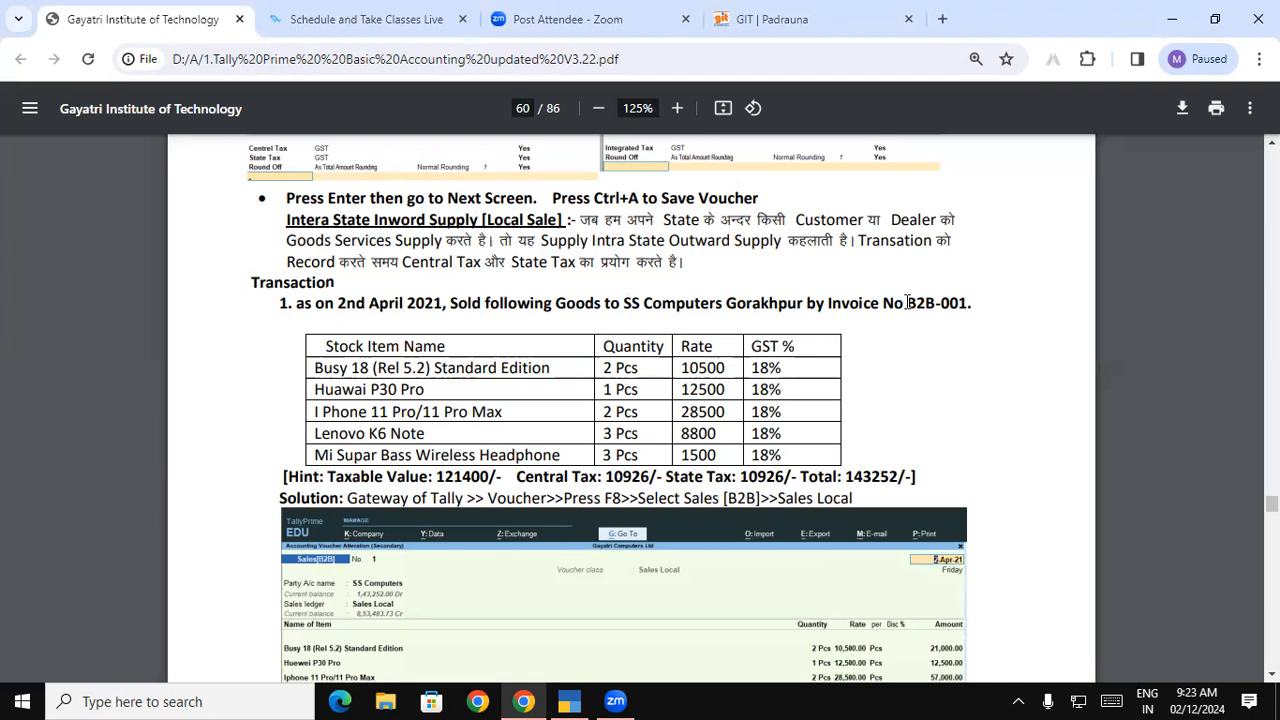
left_click_drag(907, 302, 927, 304)
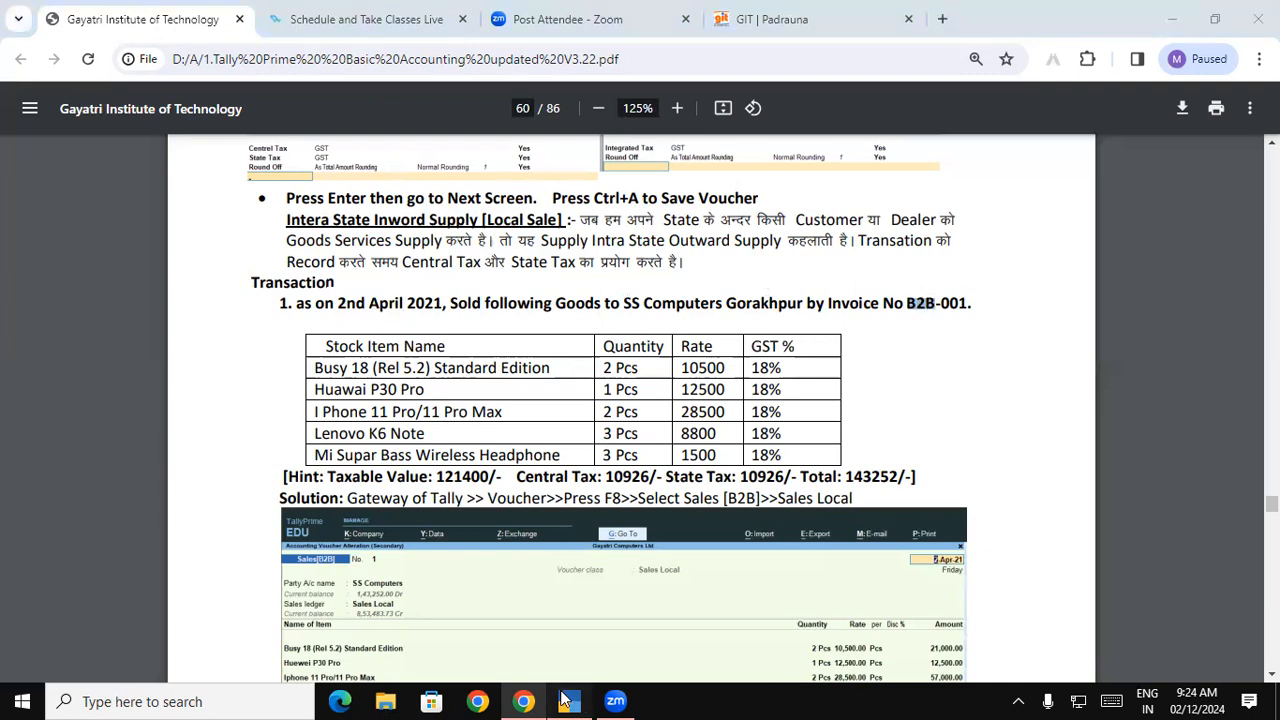
left_click(569, 701)
key("Down")
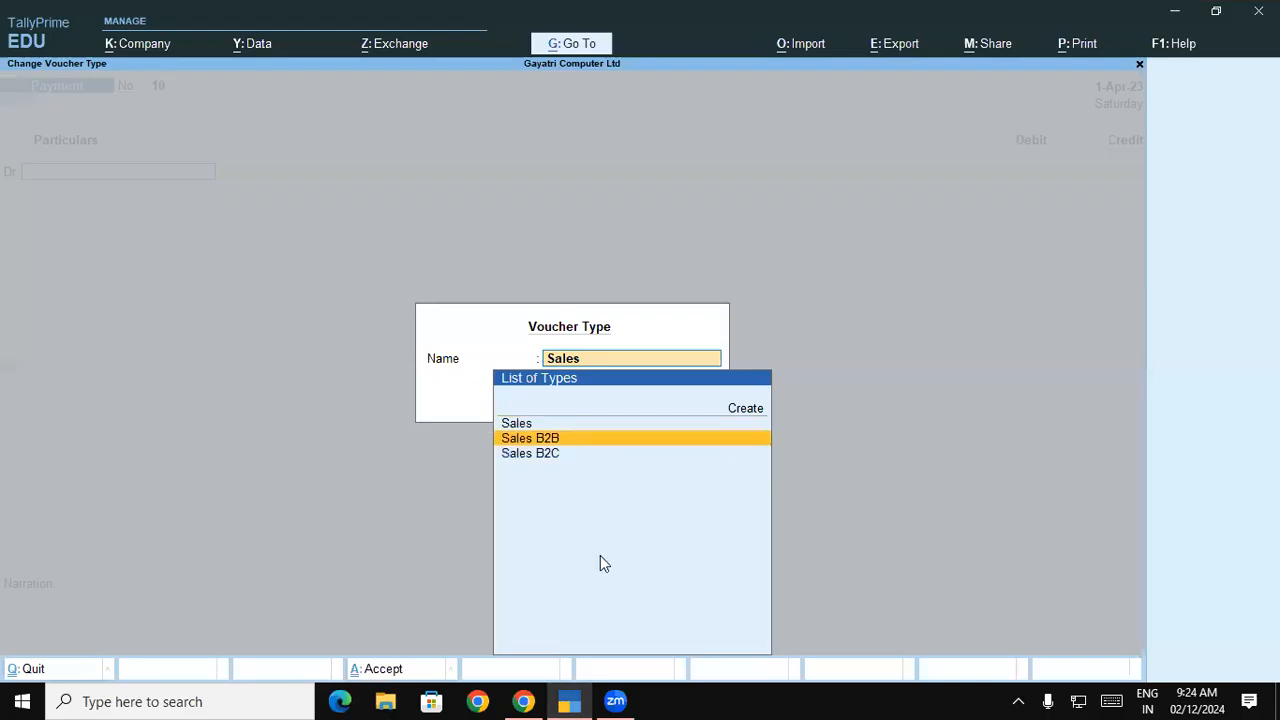
key("Return")
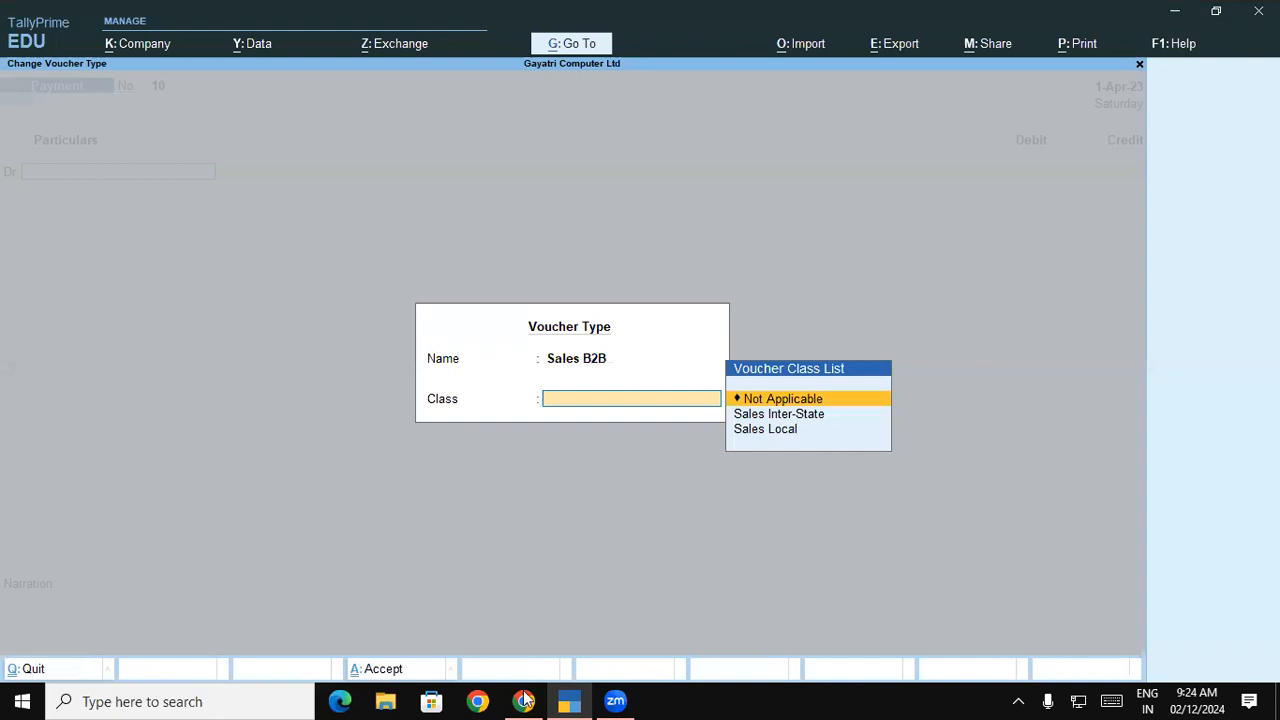
- Check the buyer's city in the PDF and set the voucher class to Sales Local in TallyPrime
key("alt+Tab")
double_click(790, 302)
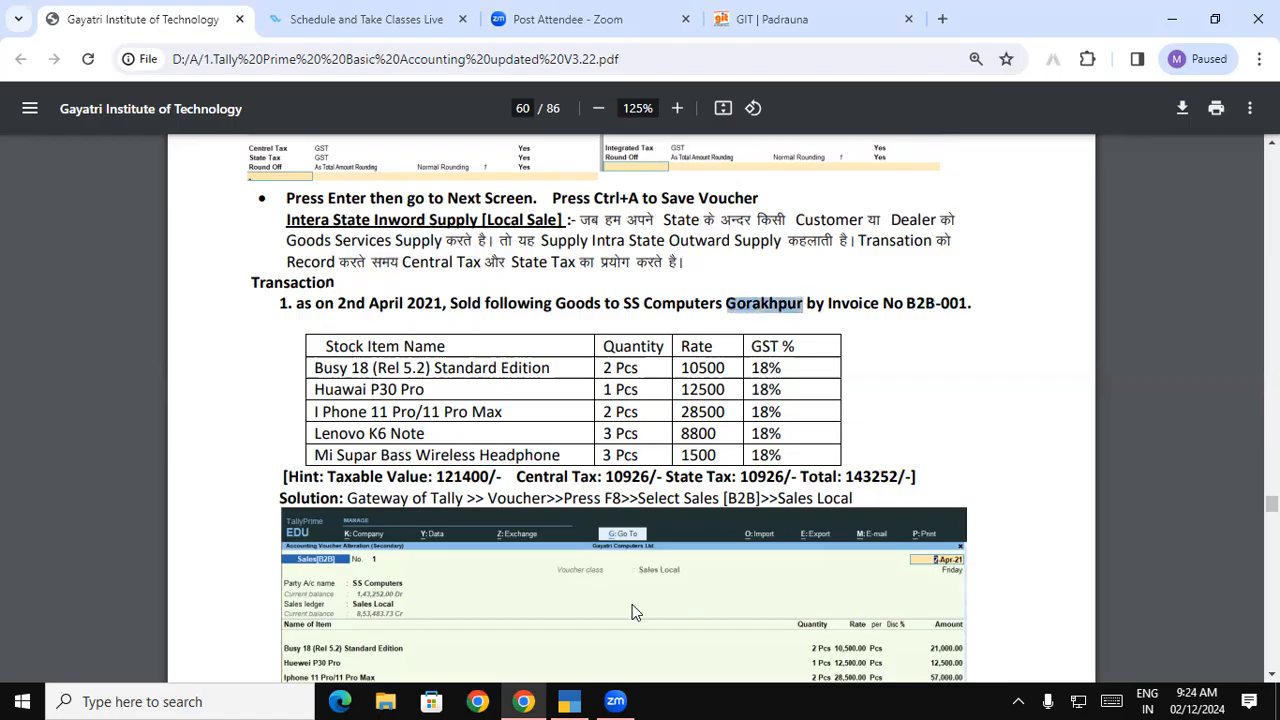
key("alt+Tab")
key("Down")
key("Return")
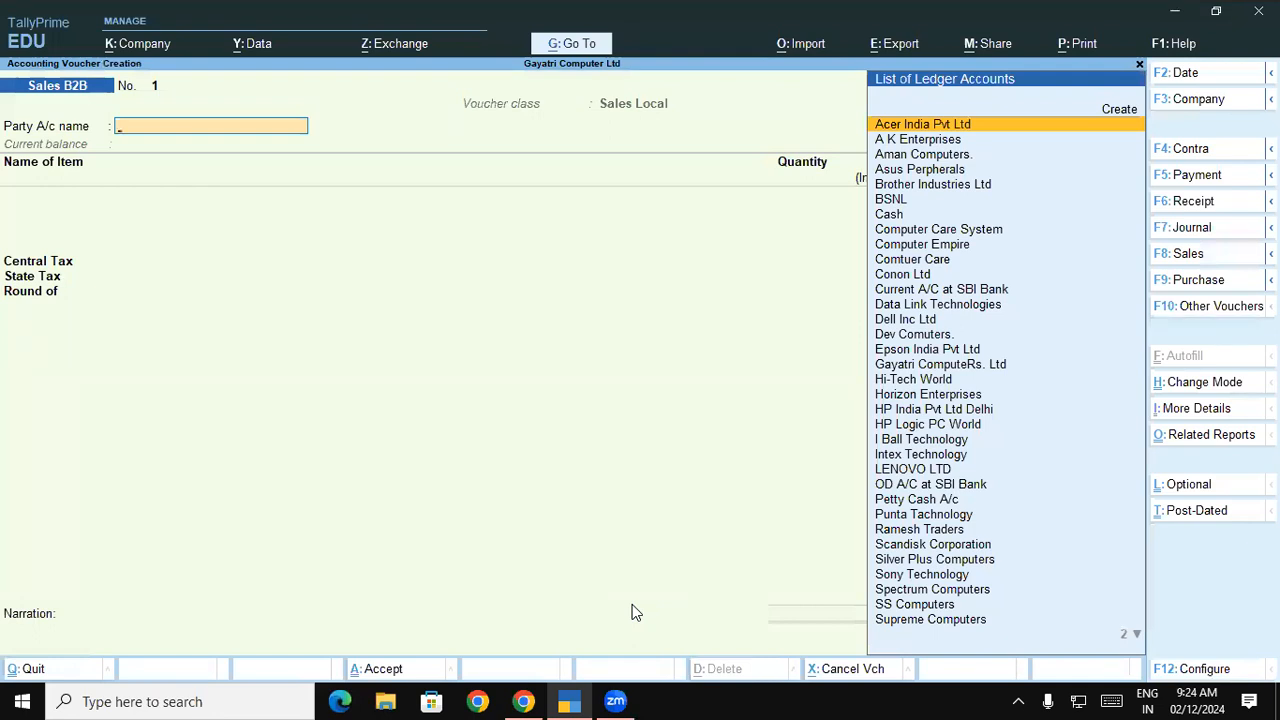
- Set the party account to SS Computers and accept the dispatch and party details without additions
type("Ss")
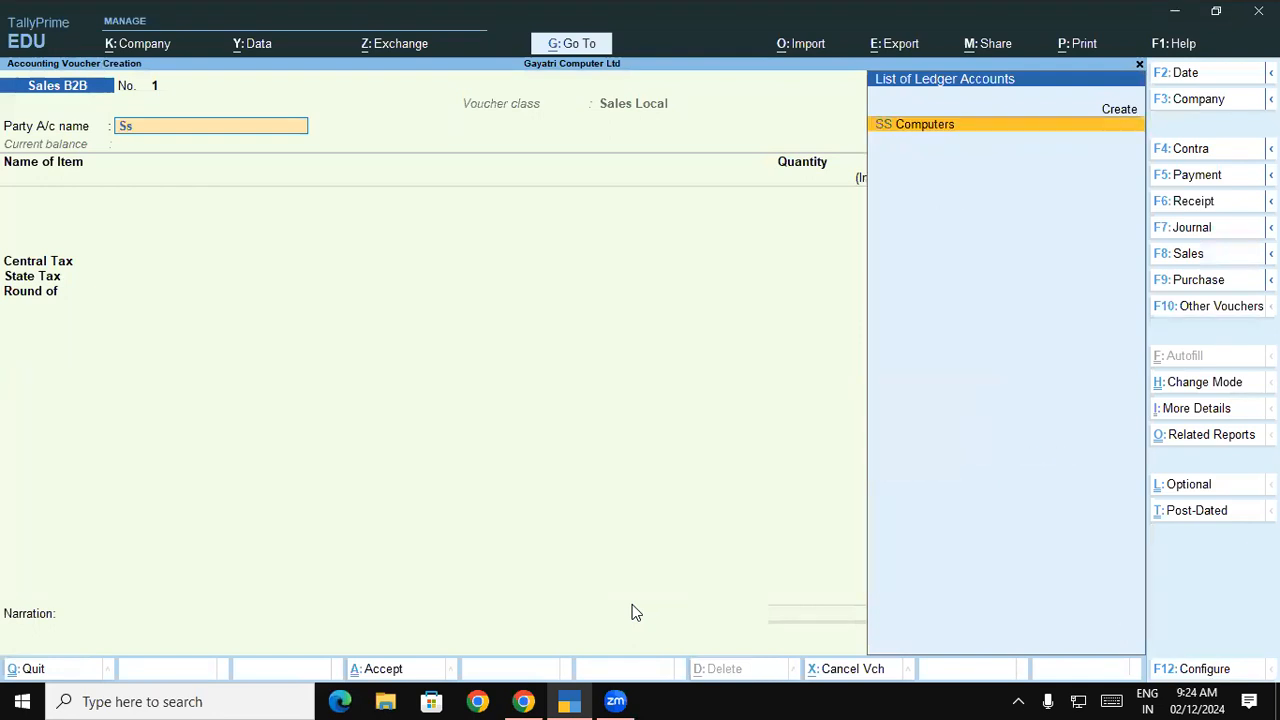
key("Return")
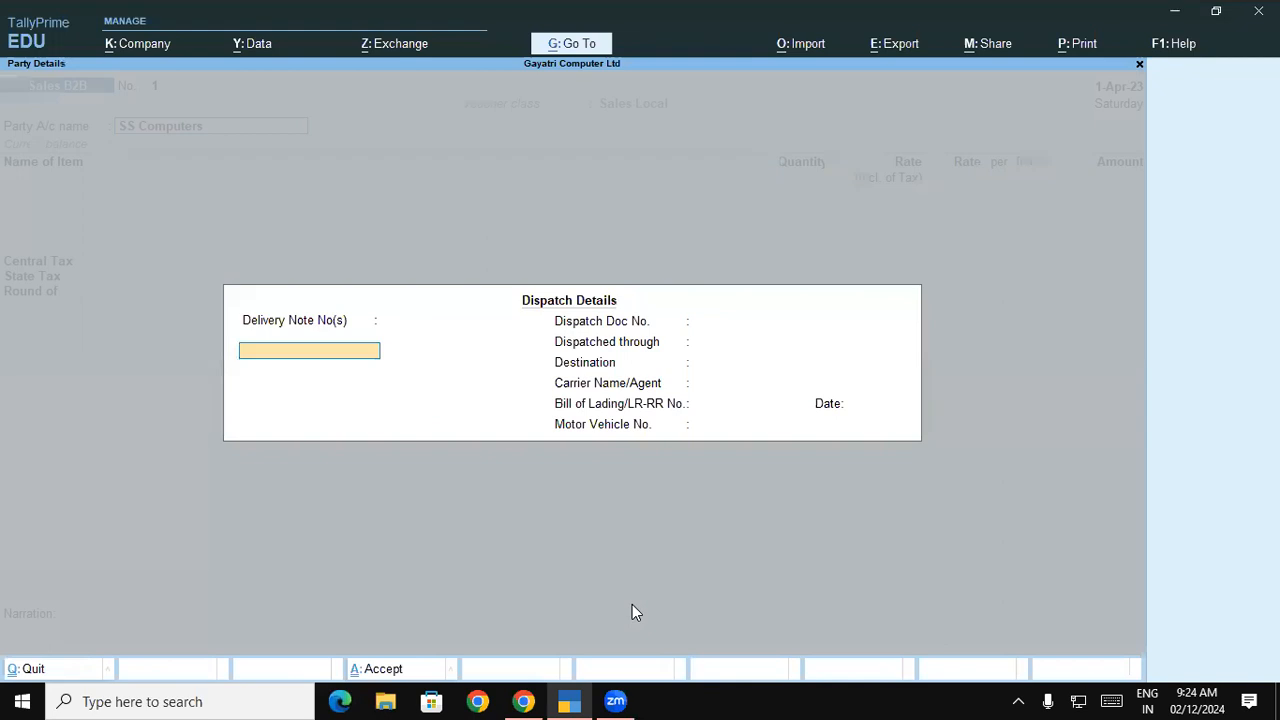
key("ctrl+a")
key("ctrl+a")
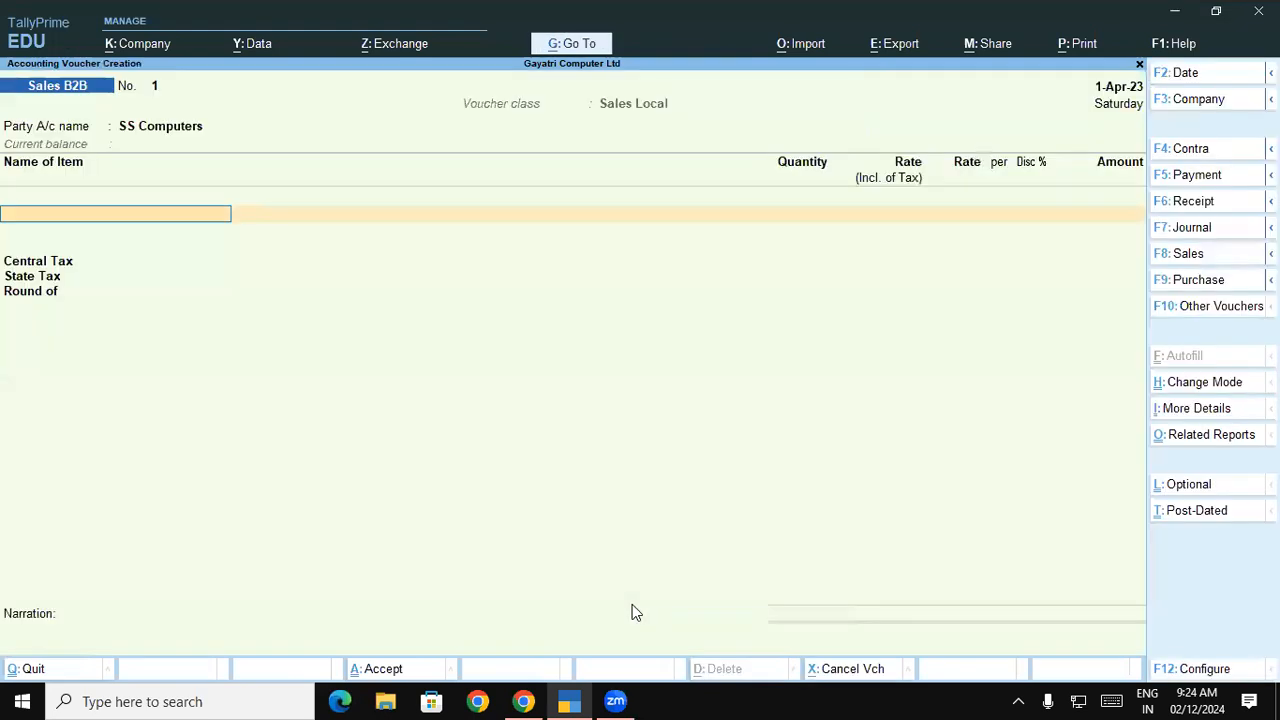
- Look up the first transaction's invoice number in the PDF and compare it with the voucher number in TallyPrime
key("alt+Tab")
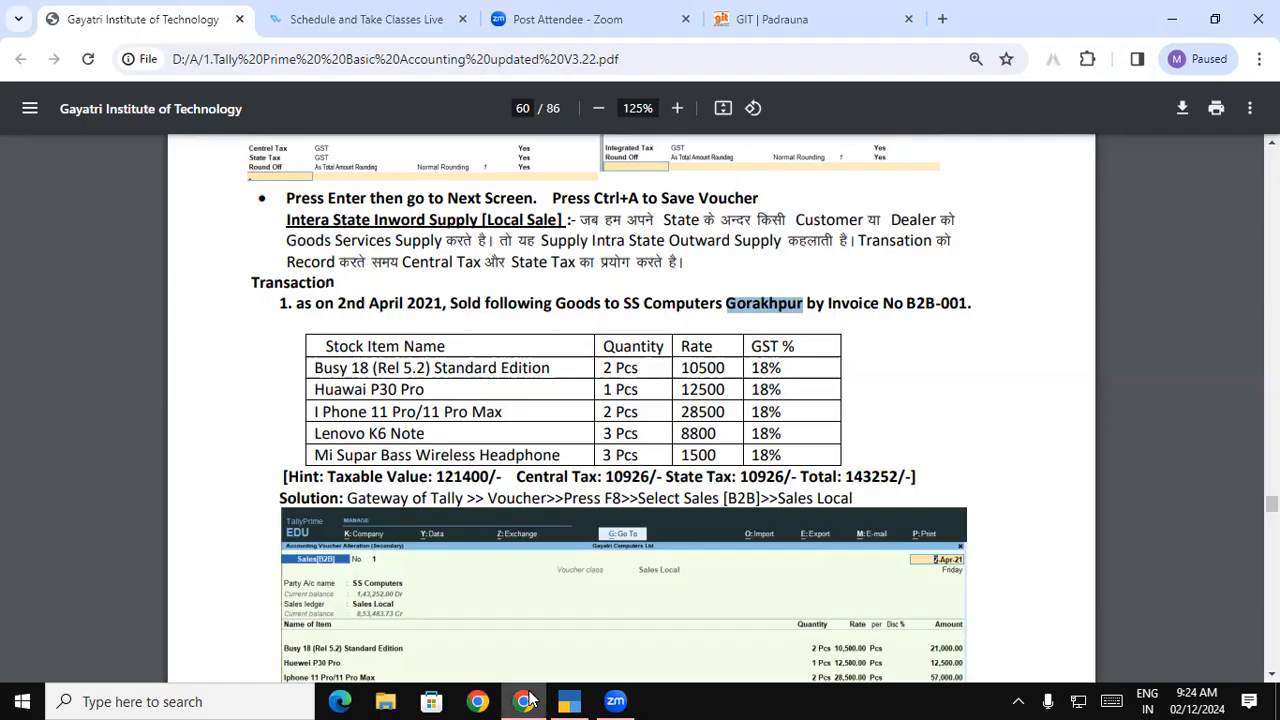
left_click_drag(907, 303, 970, 301)
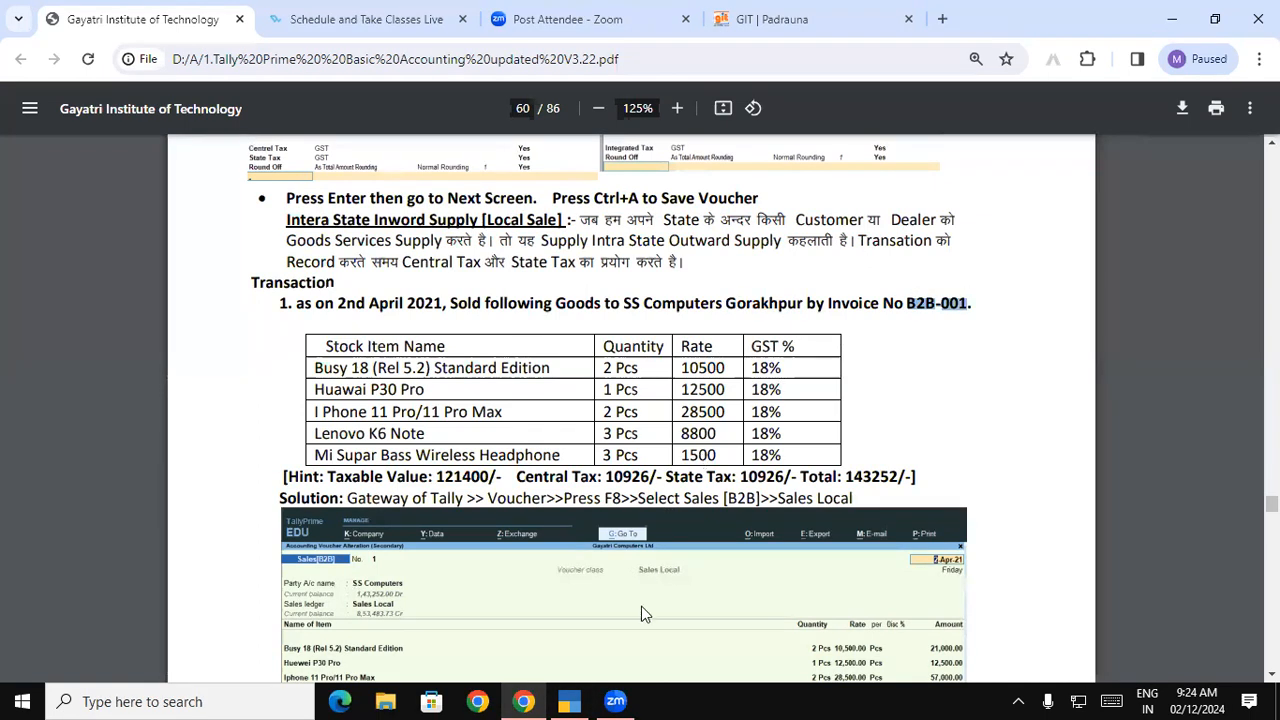
left_click(589, 700)
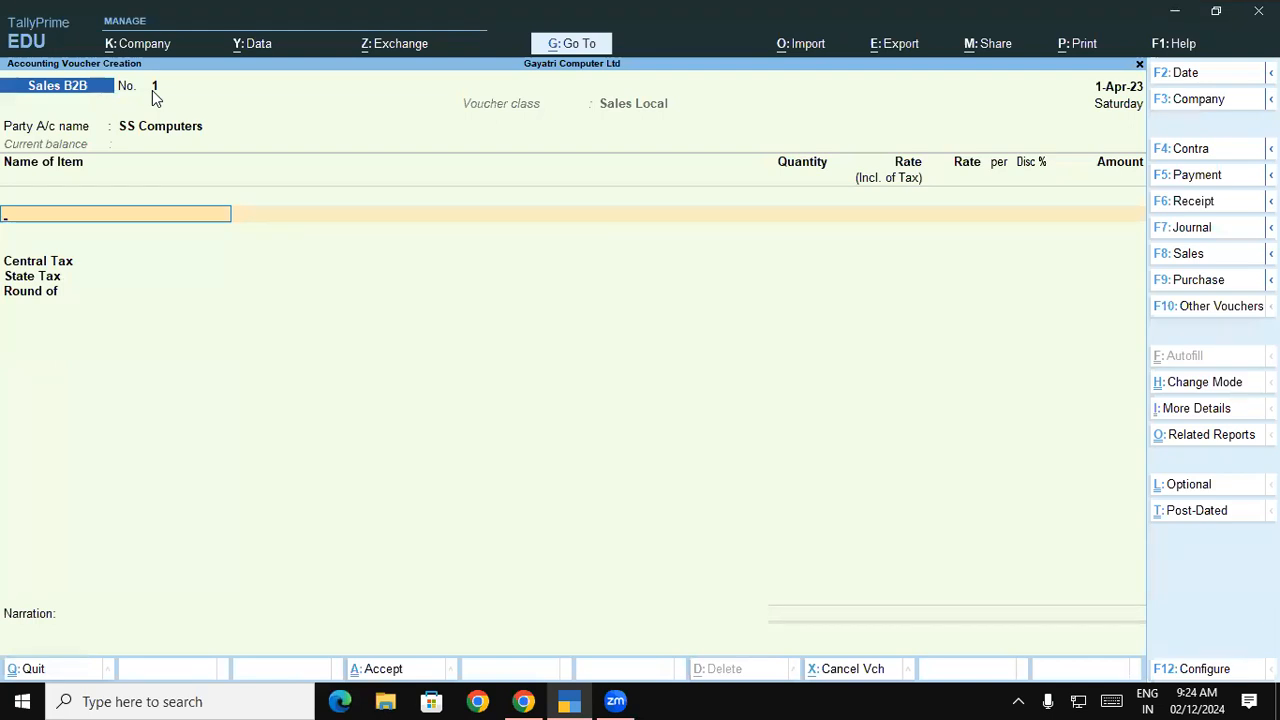
- Handwrite a circled "Auto" beneath the purchase and invoice note on the voucher screen
left_click(891, 604)
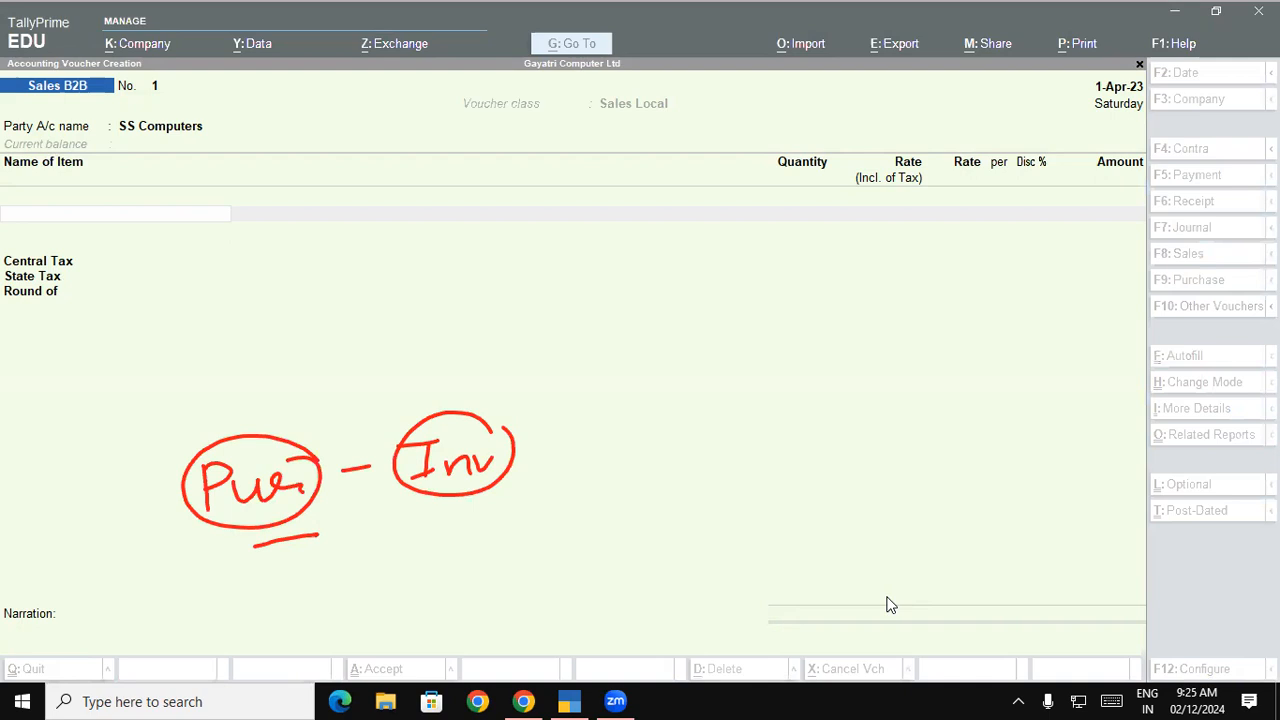
left_click_drag(357, 531, 420, 543)
mouse_move(402, 528)
left_mouse_down()
mouse_move(440, 524)
mouse_move(429, 520)
left_mouse_up()
mouse_move(448, 507)
left_mouse_down()
mouse_move(337, 510)
mouse_move(430, 495)
left_mouse_up()
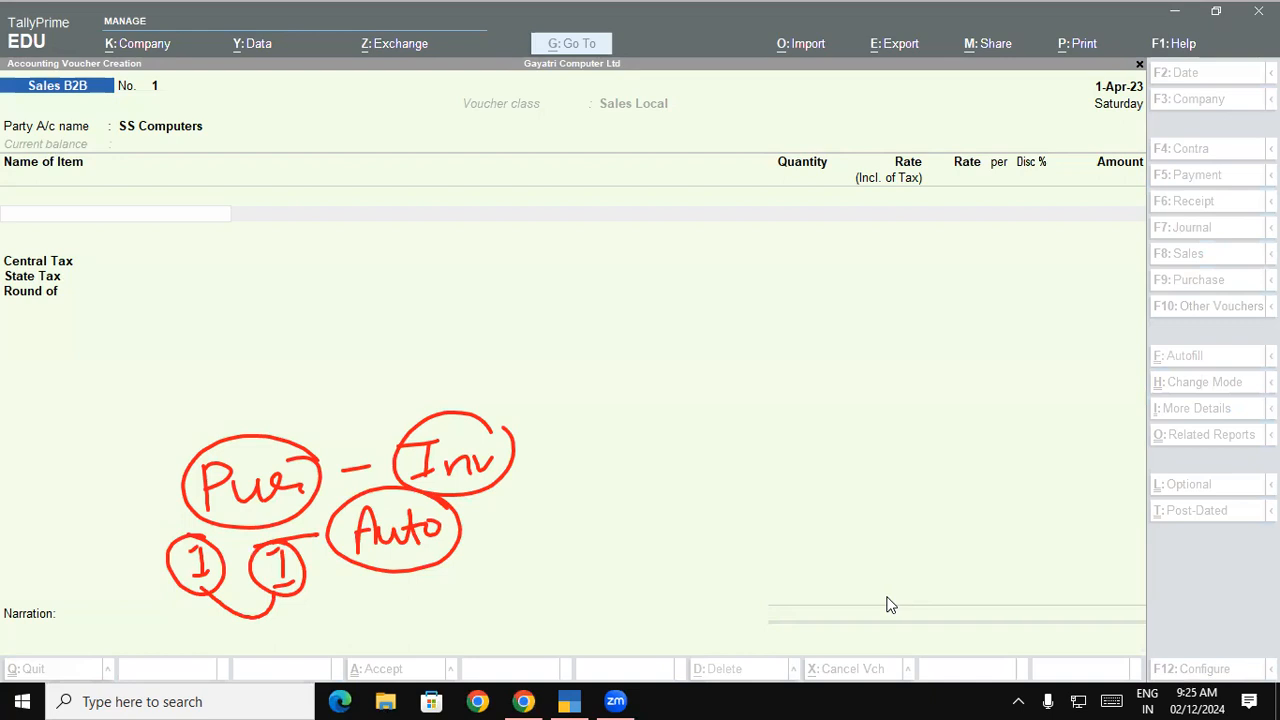
- Handwrite an underlined "B2B" heading and the number series B2B-001, 002, 003 on the voucher screen
mouse_move(585, 417)
left_mouse_down()
mouse_move(587, 455)
mouse_move(633, 443)
left_mouse_up()
left_click_drag(656, 408, 656, 443)
left_click_drag(657, 411, 678, 441)
left_click_drag(580, 465, 694, 451)
left_click_drag(598, 487, 596, 536)
mouse_move(596, 488)
left_mouse_down()
mouse_move(624, 510)
mouse_move(596, 538)
left_mouse_up()
mouse_move(636, 498)
left_mouse_down()
mouse_move(650, 496)
mouse_move(660, 530)
left_mouse_up()
mouse_move(680, 492)
left_mouse_down()
mouse_move(684, 528)
mouse_move(814, 490)
mouse_move(843, 508)
mouse_move(790, 528)
mouse_move(868, 550)
mouse_move(808, 566)
mouse_move(836, 564)
mouse_move(864, 586)
left_mouse_up()
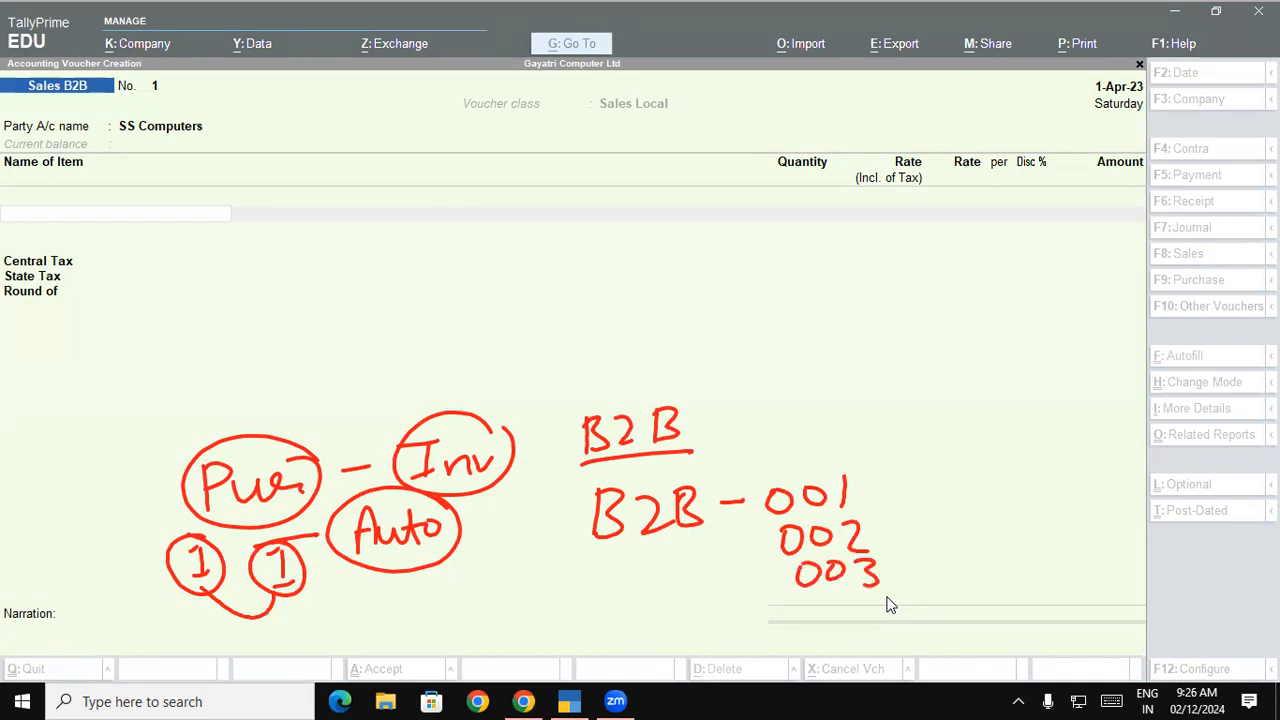
- Handwrite the invoice number B2C-001 above the B2B series, erasing and rewriting the misspelled prefix
left_click_drag(805, 368, 806, 412)
left_click_drag(800, 368, 806, 410)
mouse_move(864, 370)
left_mouse_down()
mouse_move(866, 400)
mouse_move(910, 398)
left_mouse_up()
left_click_drag(908, 376, 920, 375)
mouse_move(968, 364)
left_mouse_down()
mouse_move(962, 378)
mouse_move(966, 360)
mouse_move(1008, 364)
left_mouse_up()
left_click_drag(1034, 346, 1036, 384)
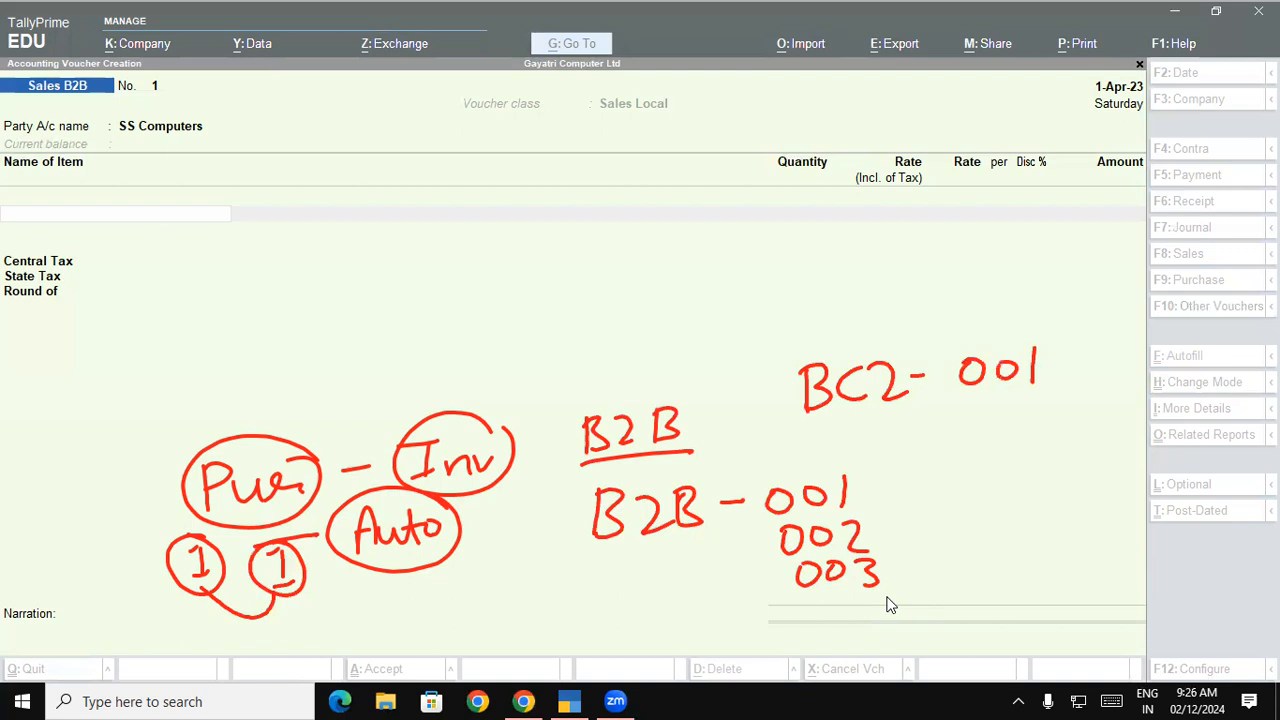
left_click_drag(838, 391, 884, 386)
left_click_drag(806, 390, 920, 376)
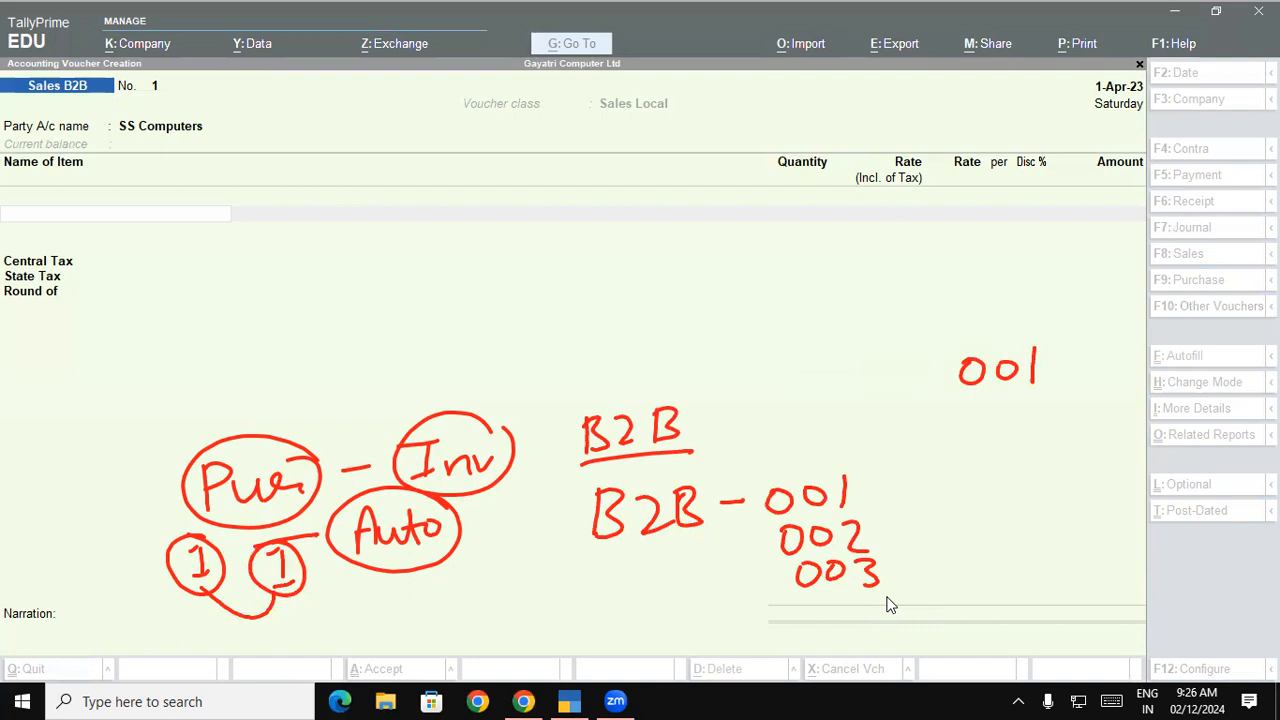
mouse_move(786, 362)
left_mouse_down()
mouse_move(816, 398)
mouse_move(880, 388)
left_mouse_up()
left_click_drag(912, 372, 934, 372)
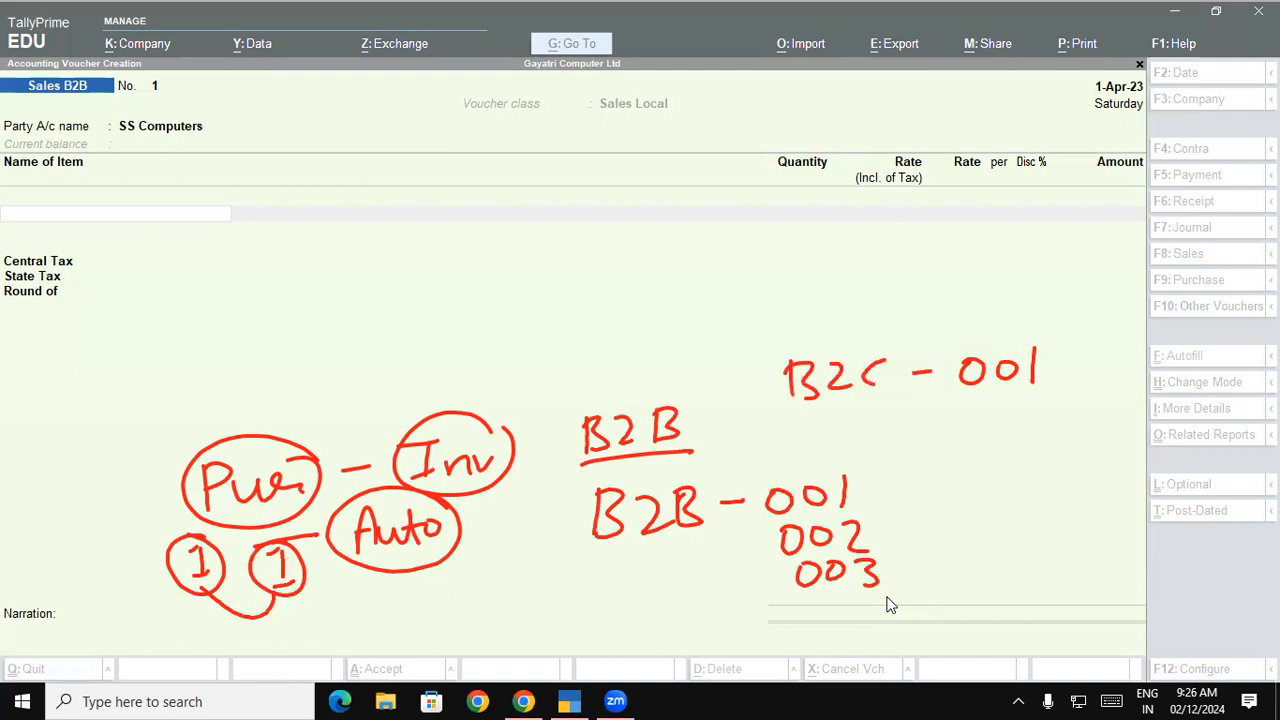
- Handwrite a second B2C number line beneath the first and draw a vertical line beside the purchase note
left_click_drag(800, 416, 801, 446)
left_click_drag(795, 417, 804, 444)
mouse_move(832, 417)
left_mouse_down()
mouse_move(849, 415)
mouse_move(856, 436)
left_mouse_up()
mouse_move(892, 409)
left_mouse_down()
mouse_move(893, 430)
mouse_move(932, 414)
left_mouse_up()
left_click_drag(968, 407, 968, 406)
mouse_move(1002, 406)
left_mouse_down()
mouse_move(1010, 420)
mouse_move(1002, 404)
left_mouse_up()
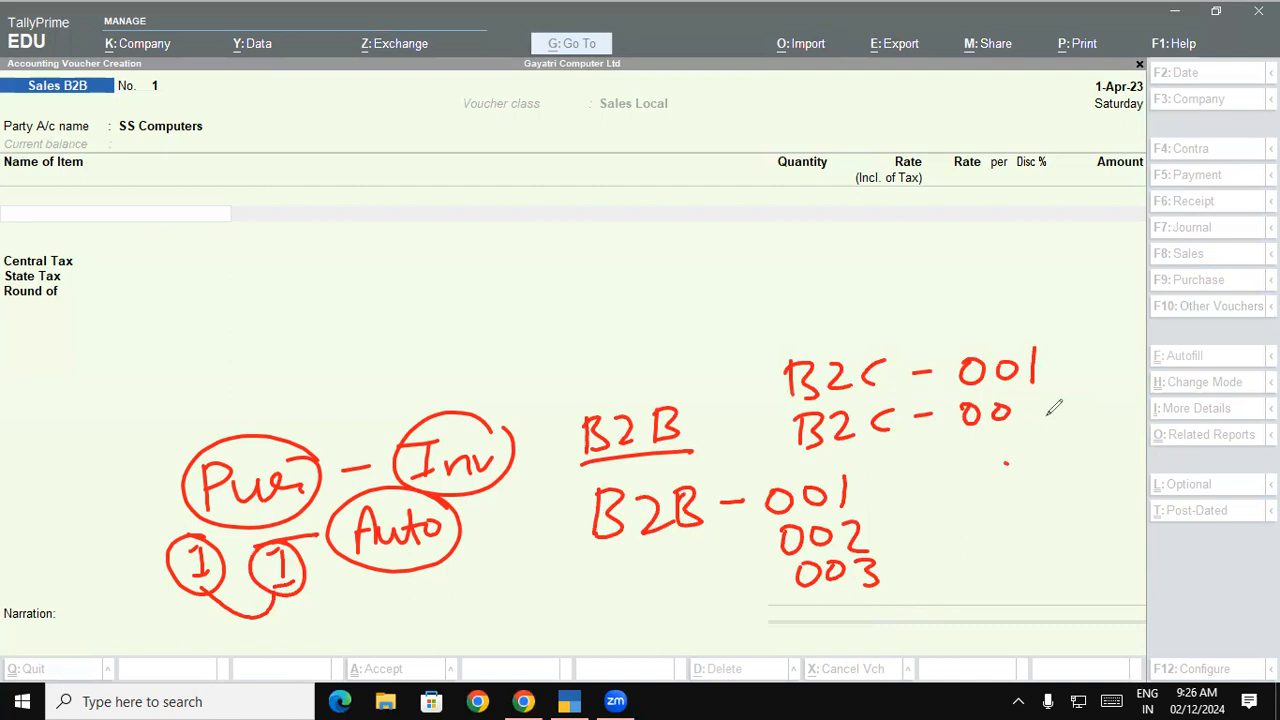
left_click_drag(117, 352, 111, 597)
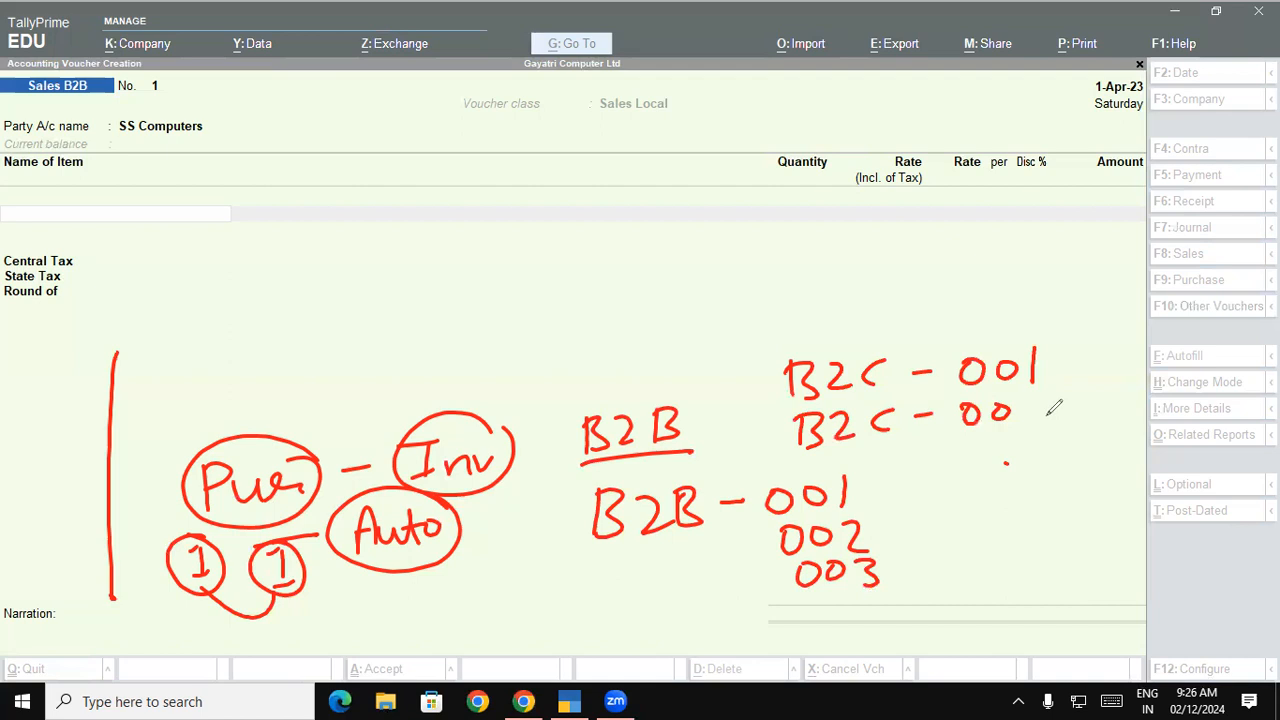
- Clear the handwritten notes and quit the Sales B2B voucher without saving, returning to the Gateway of Tally
key("e")
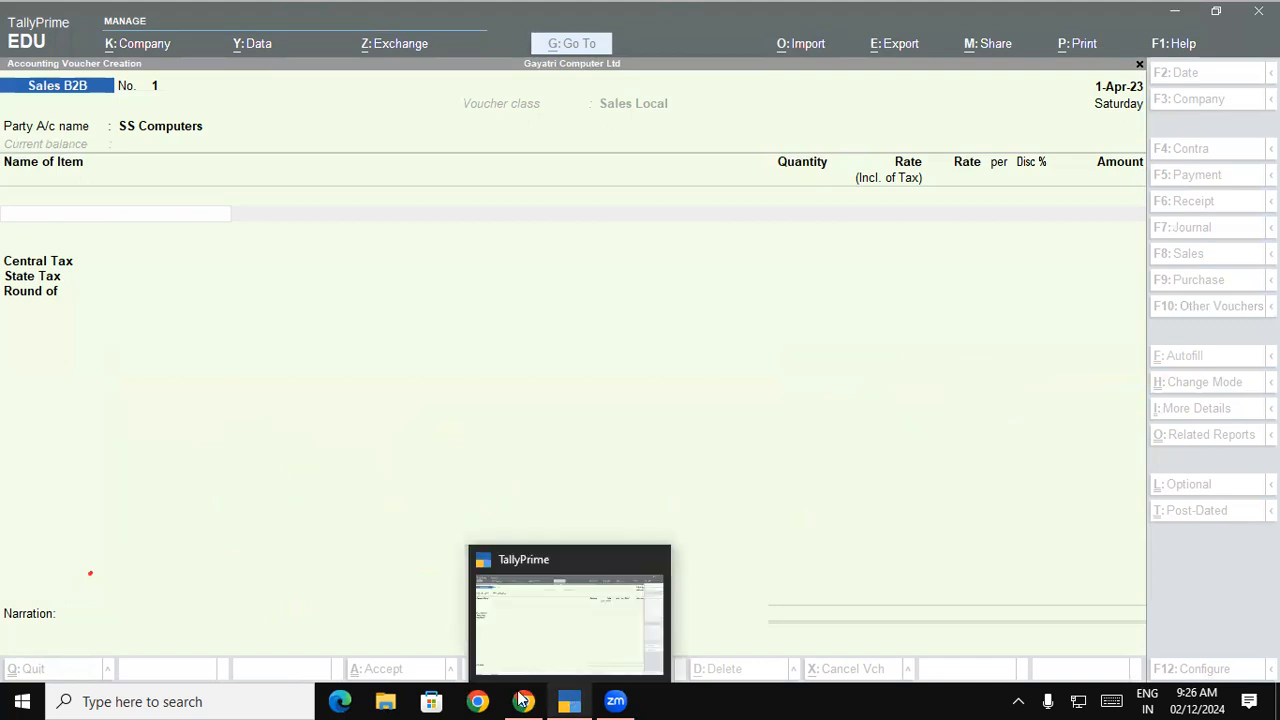
left_click(395, 474)
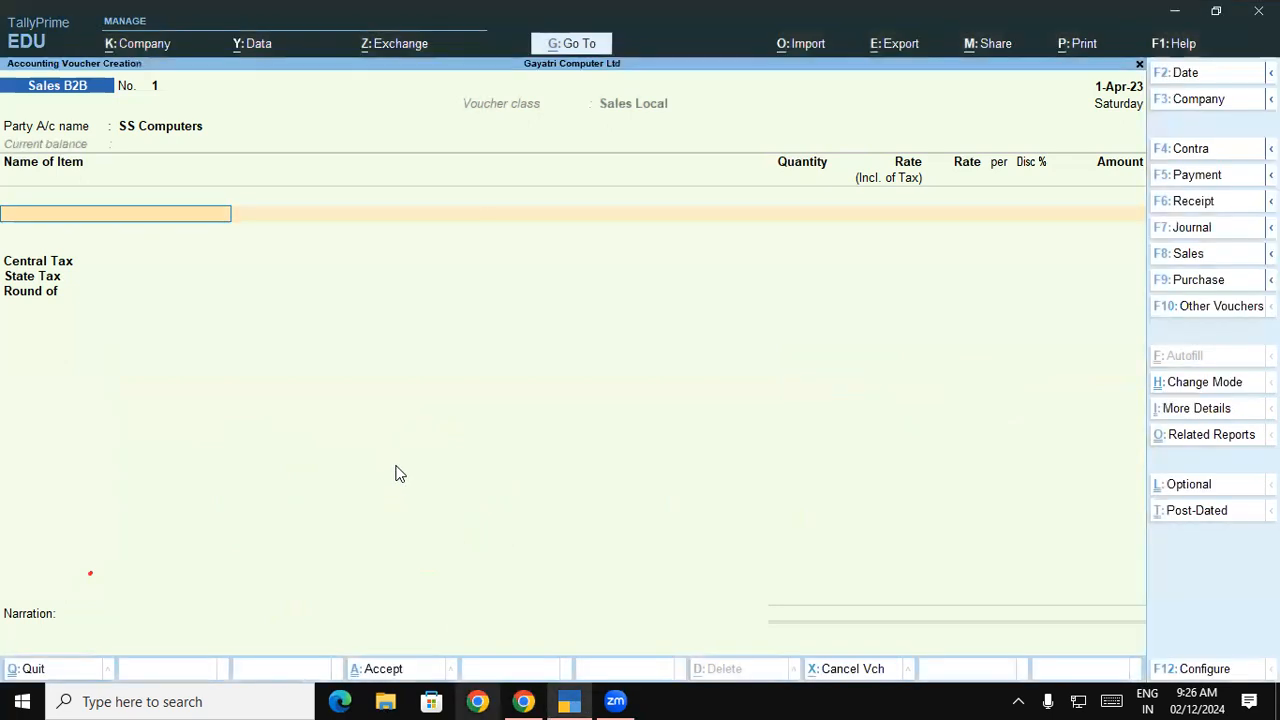
key("Escape")
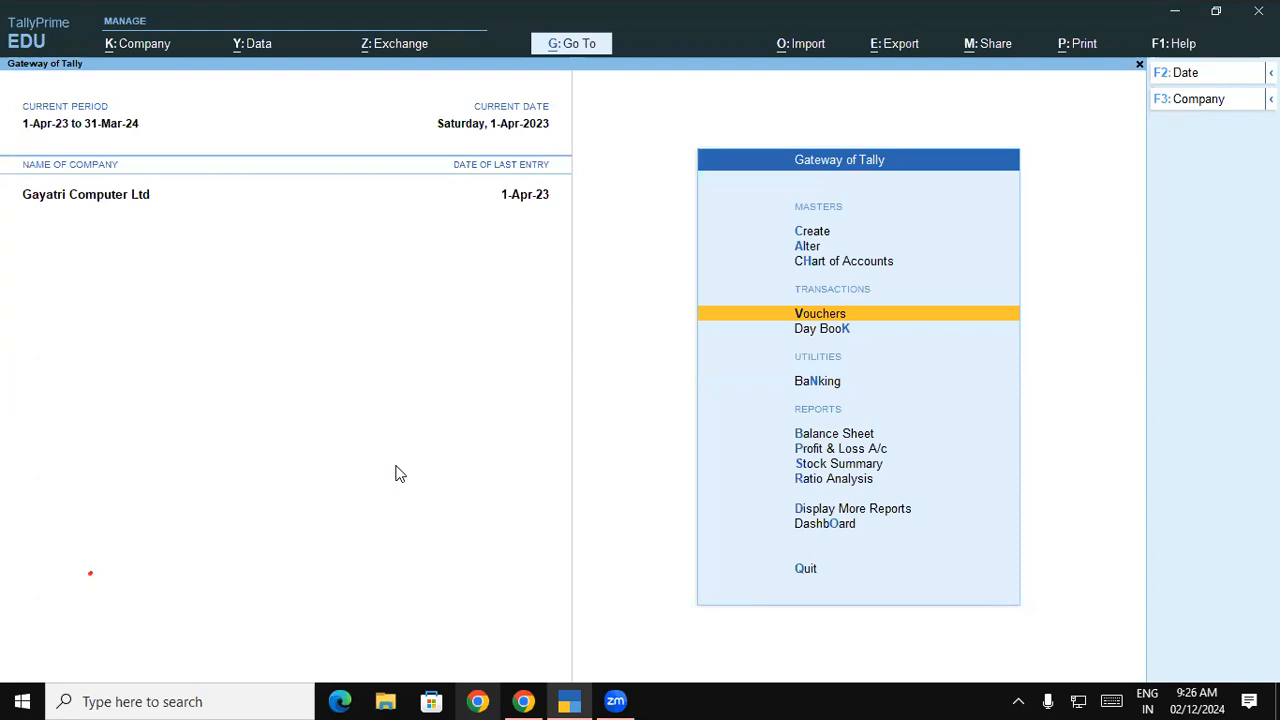
- Open the Sales B2B voucher type for alteration from the list of voucher type masters
key("Up")
key("Up")
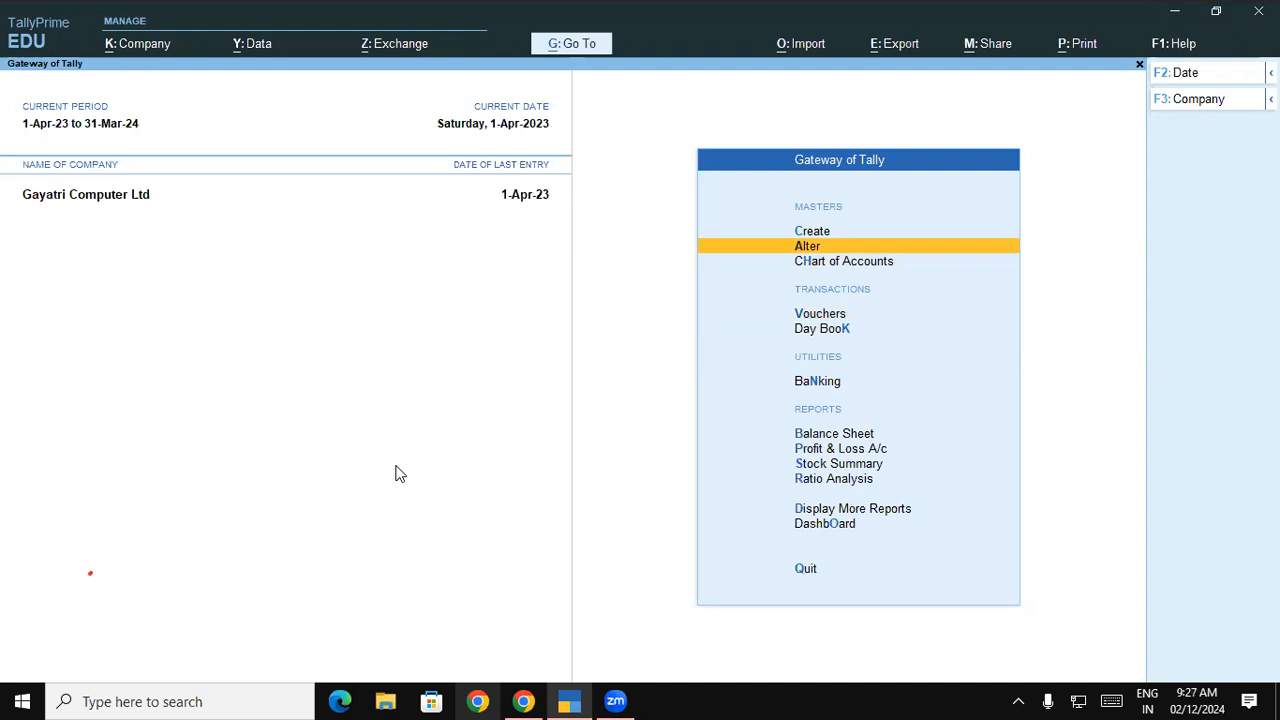
key("Return")
key("Down")
key("Down")
key("Down")
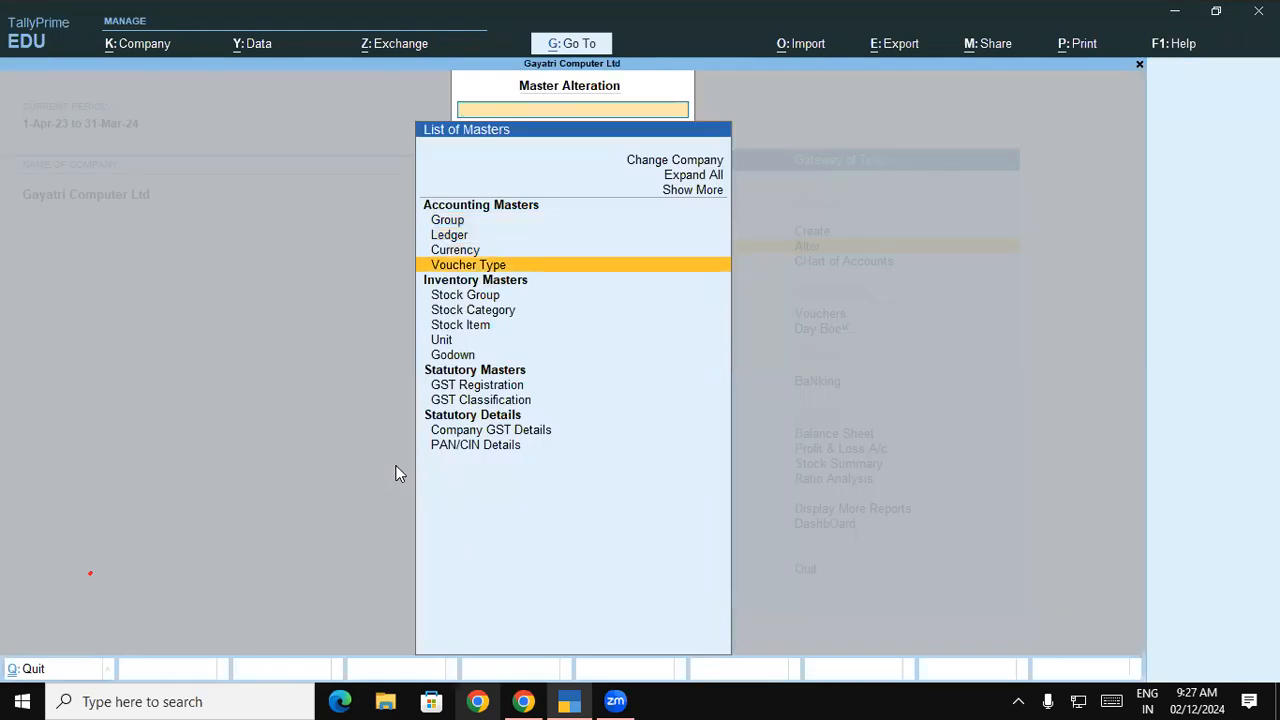
key("Return")
key("Down")
key("Down")
key("Down")
key("Down")
key("Down")
key("Down")
key("Down")
key("Down")
key("Down")
key("Down")
key("Down")
key("Down")
key("Down")
key("Down")
key("Down")
key("Down")
key("Down")
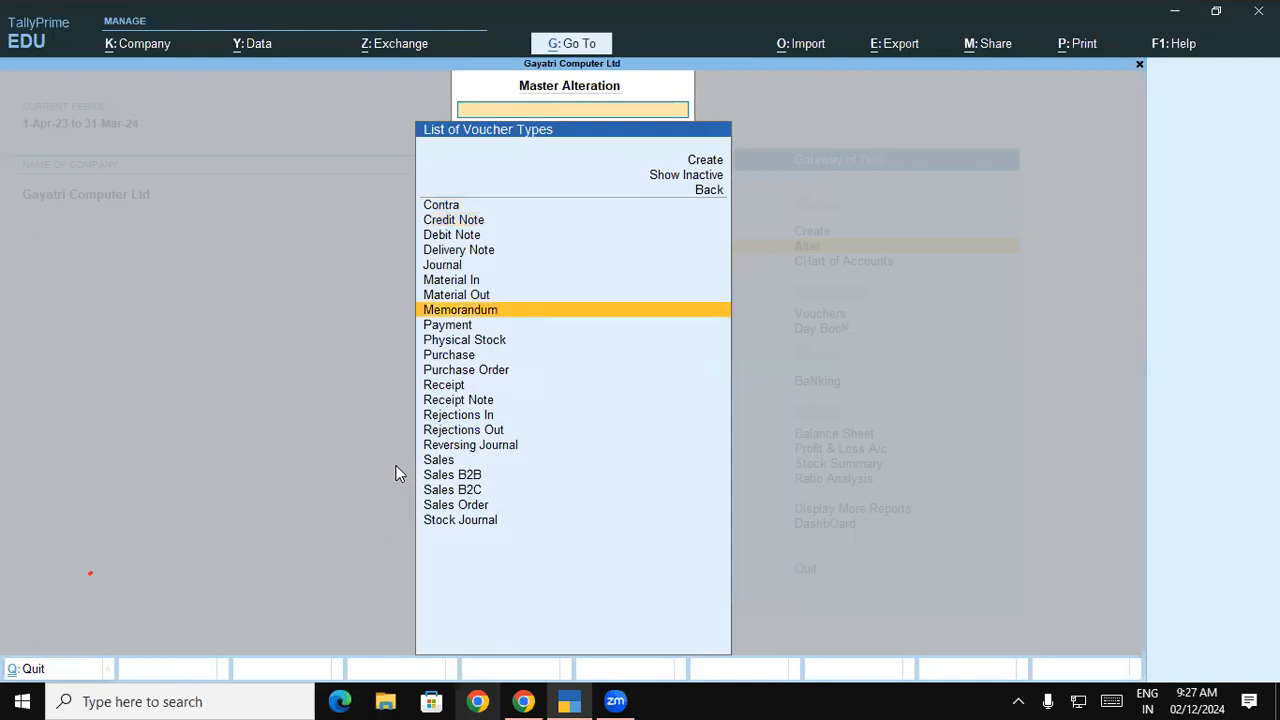
key("Down")
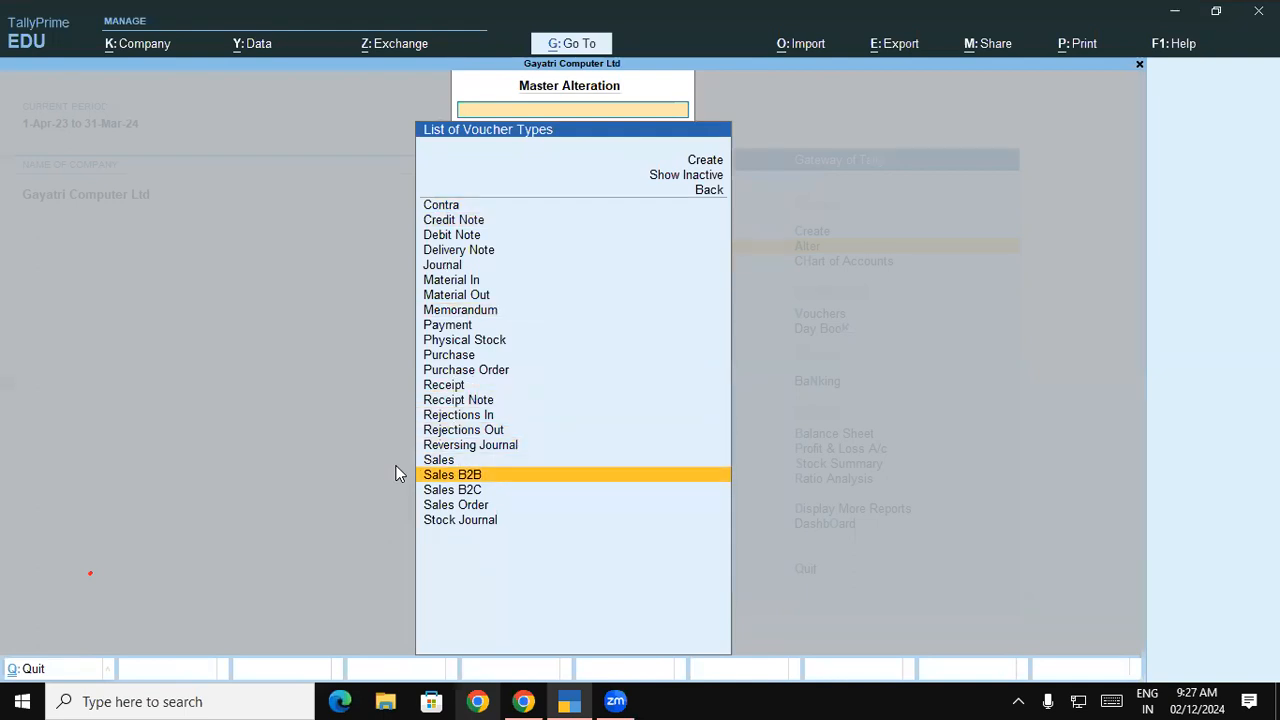
key("Return")
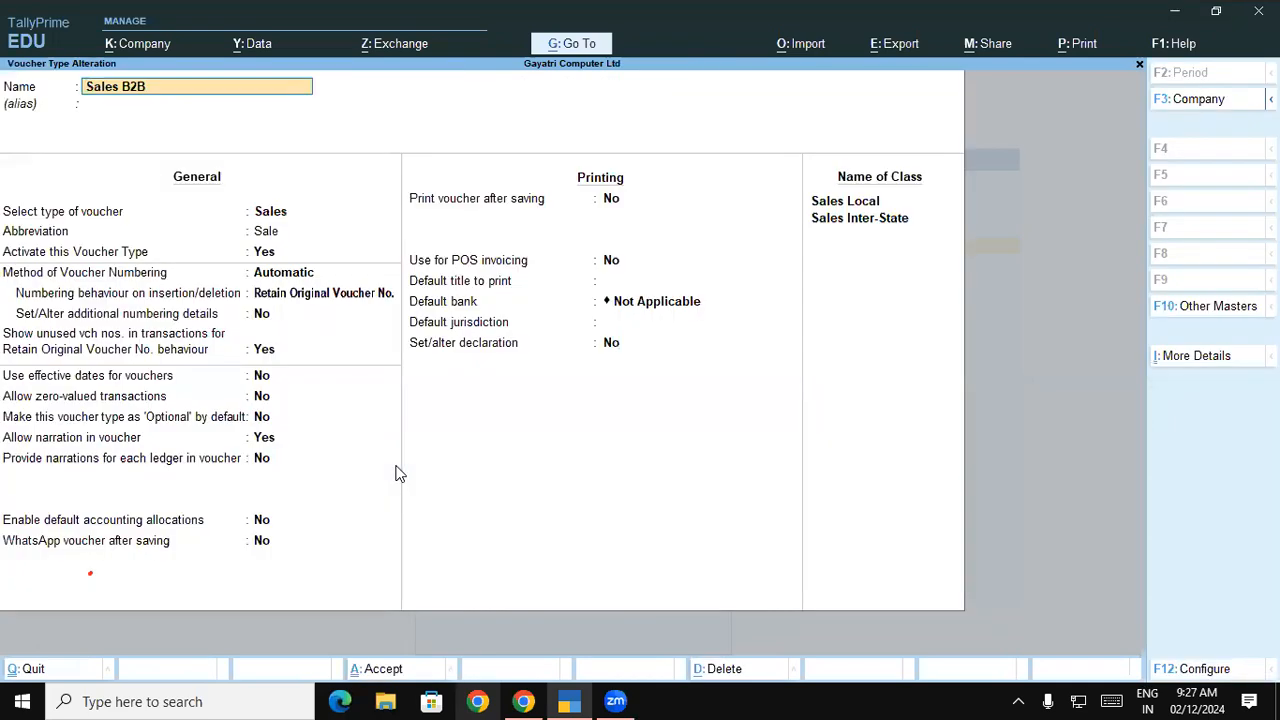
- Examine the Automatic and Automatic (Manual Override) numbering methods, keep Automatic, and return to the Gateway of Tally
key("Return")
key("Return")
key("Return")
key("Return")
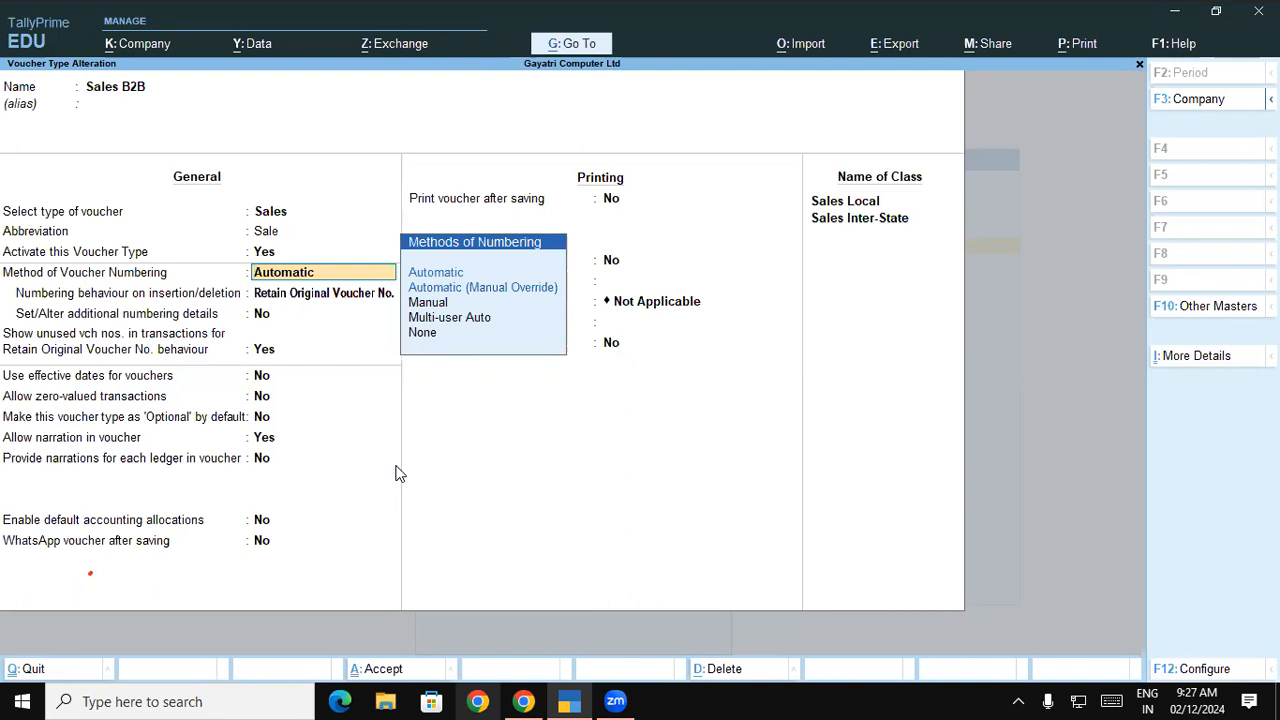
key("Down")
key("Down")
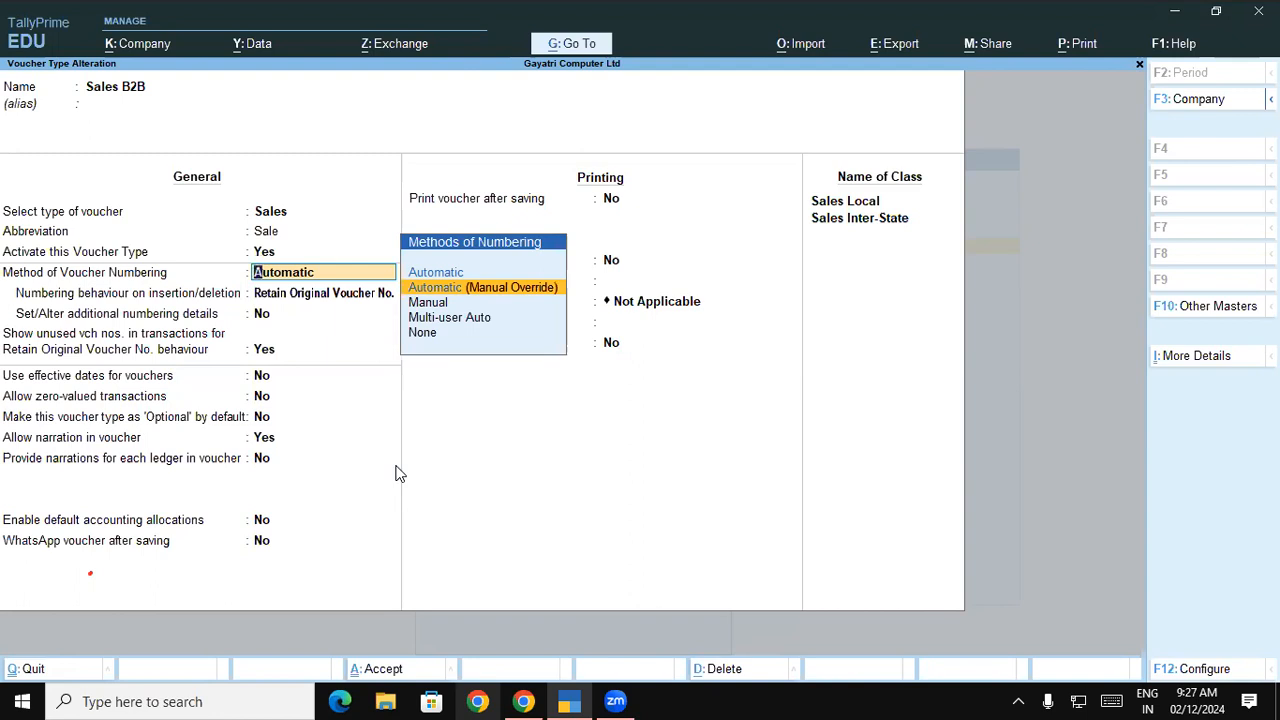
key("Up")
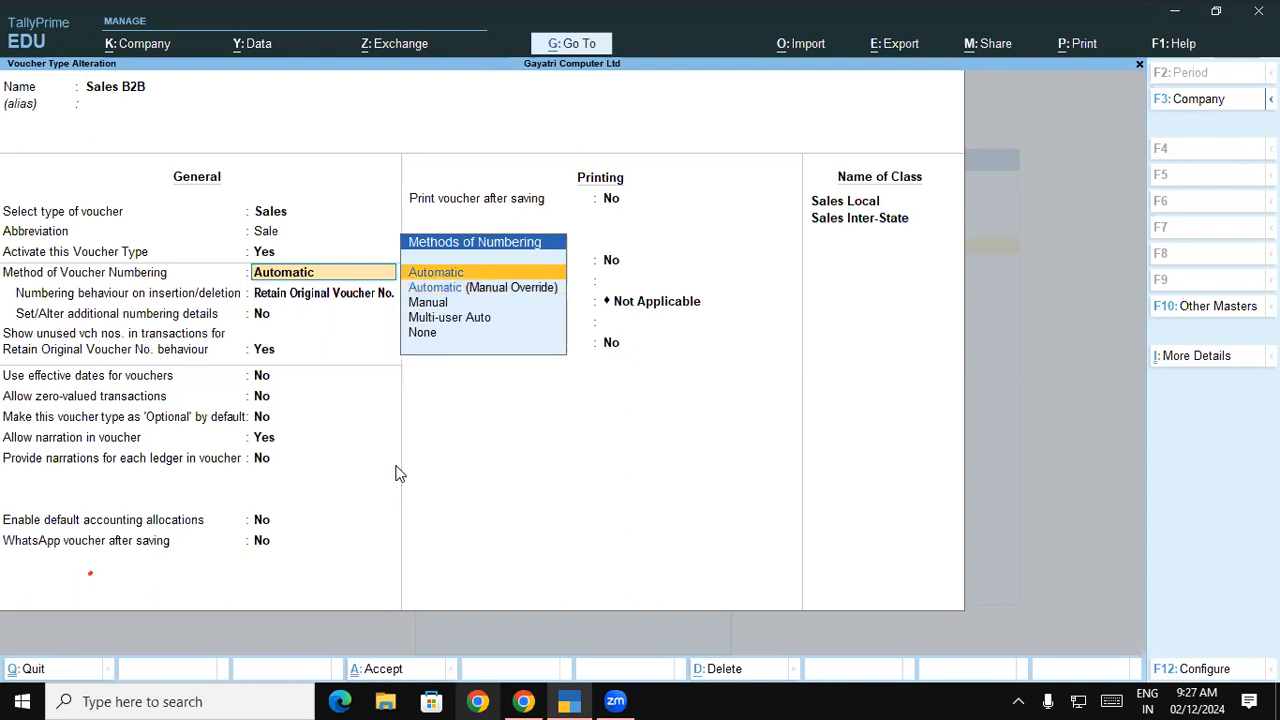
key("Return")
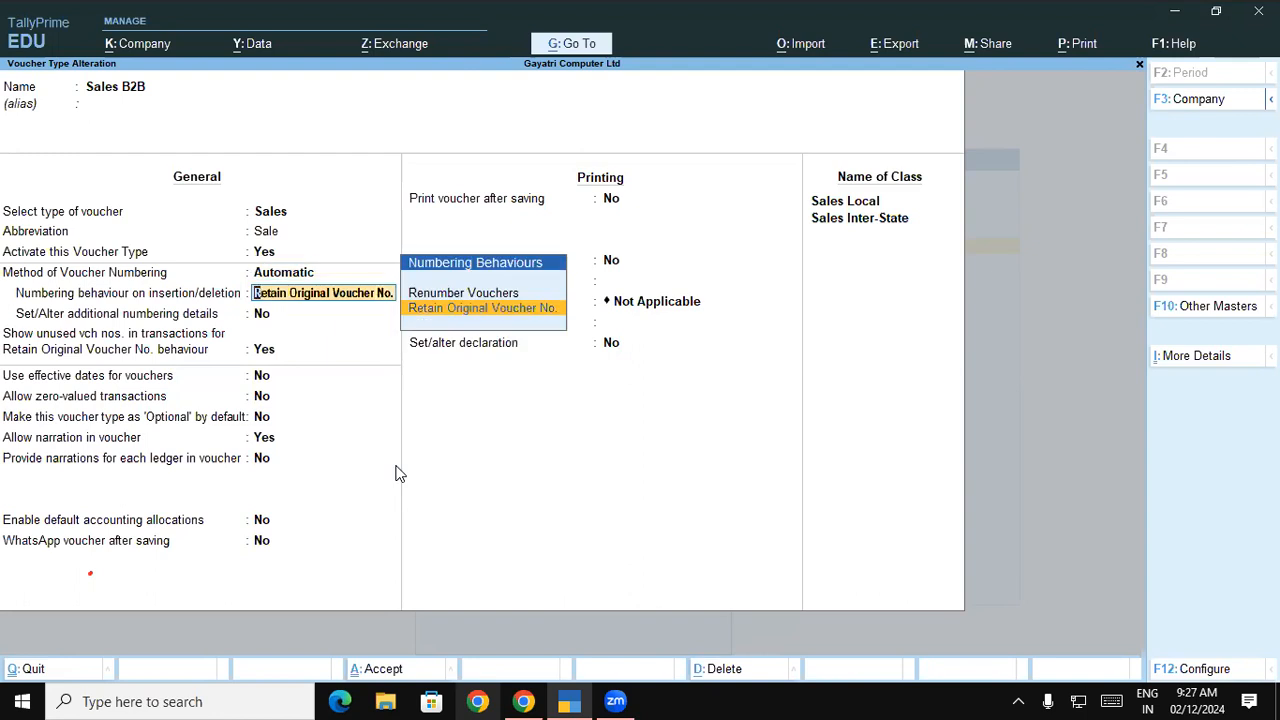
key("alt")
key("Escape")
key("Escape")
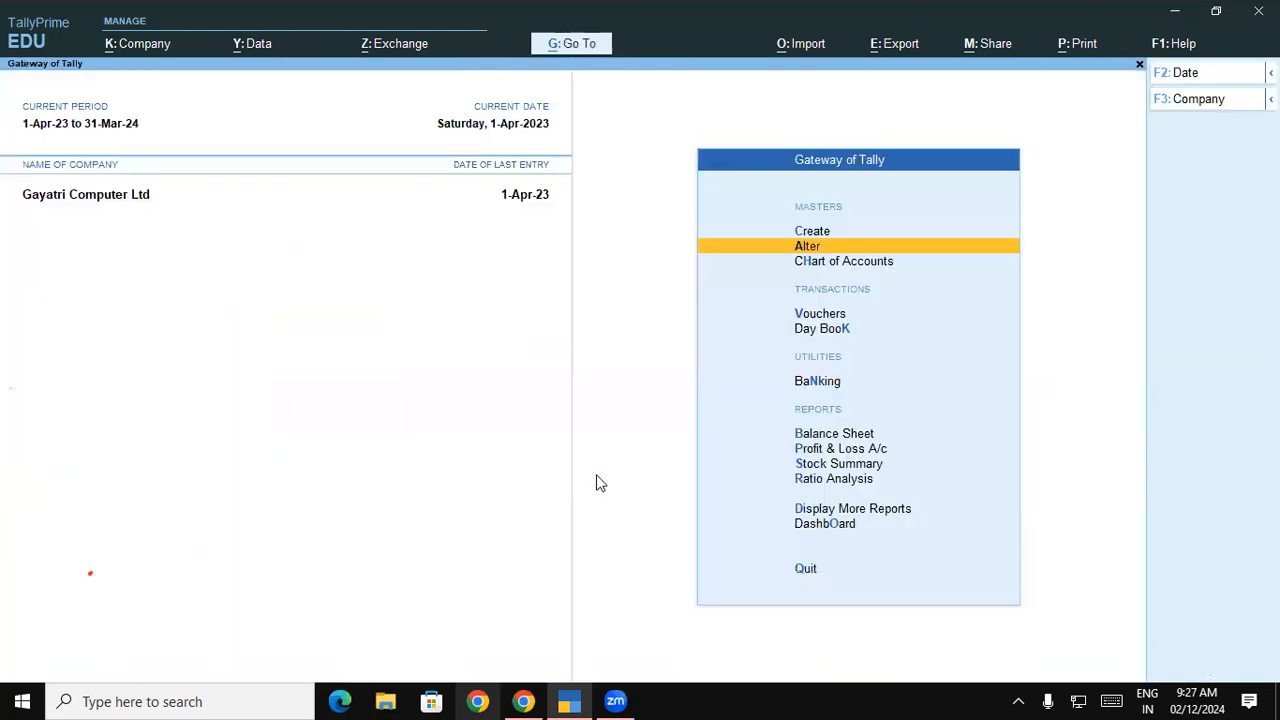
- Open a new Sales B2B voucher to inspect its automatic voucher number, and quit without saving
left_click(805, 315)
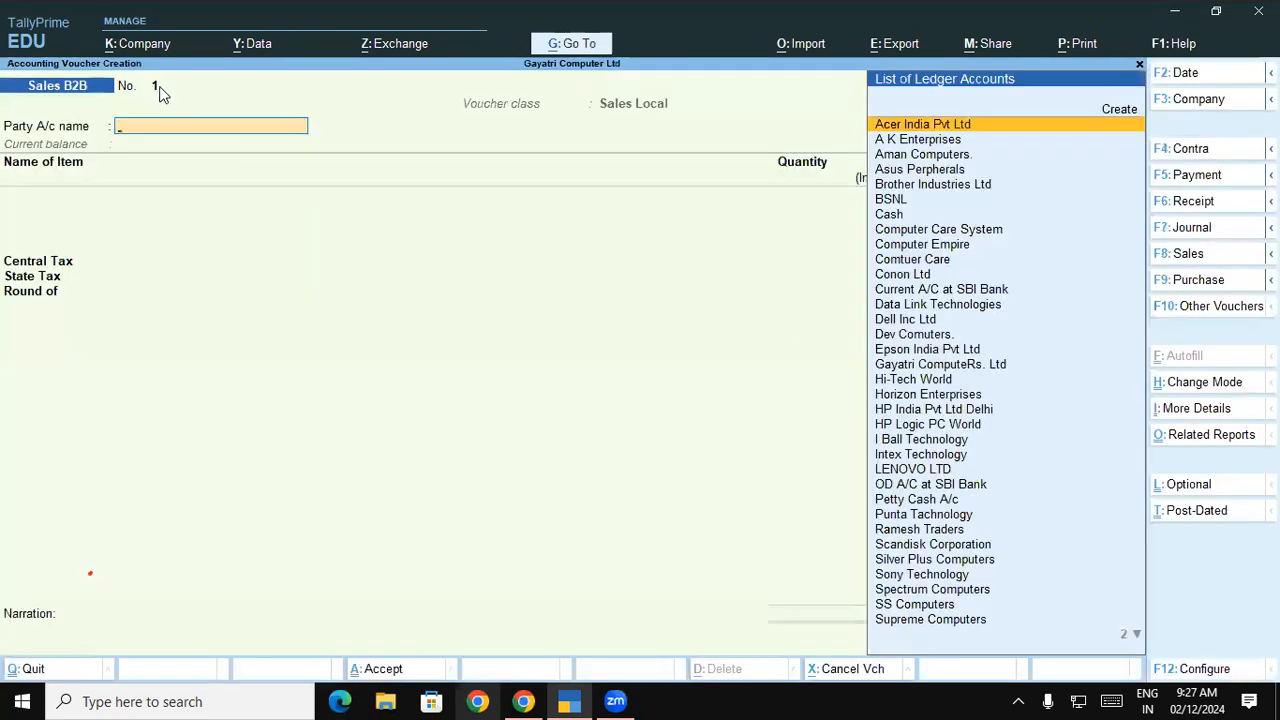
key("Escape")
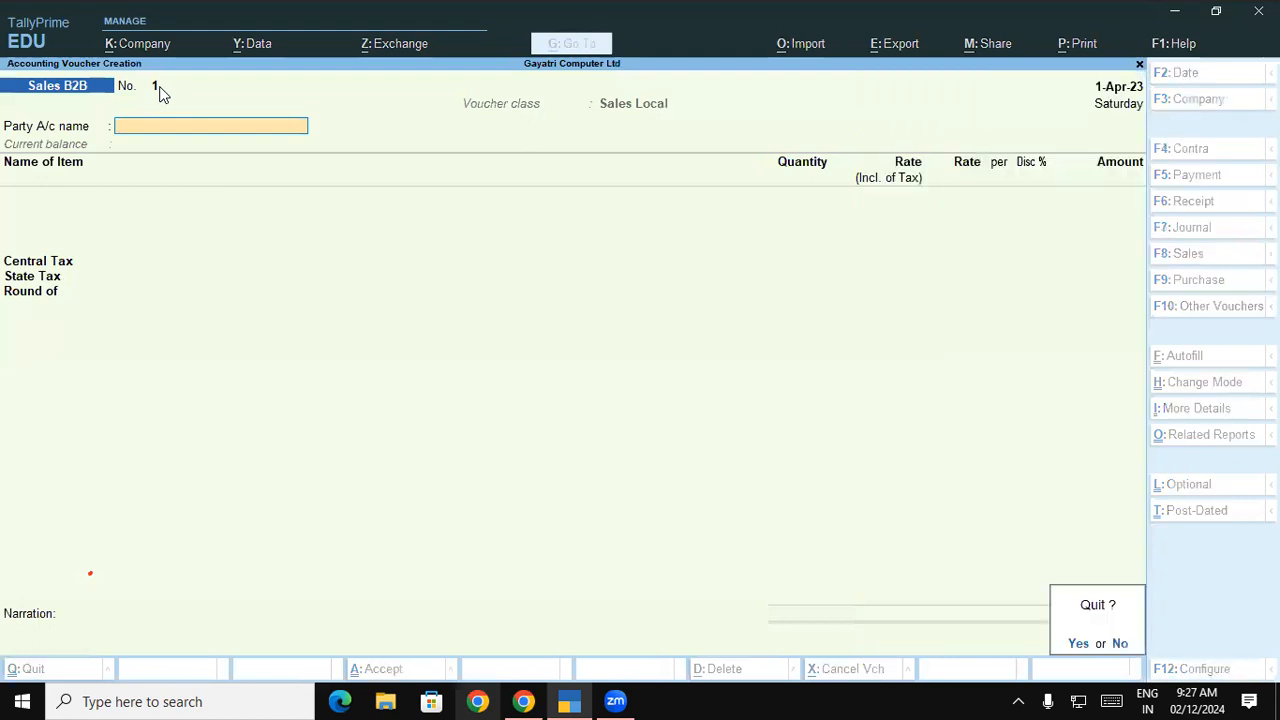
key("Return")
- Reopen the Sales B2B voucher type for alteration
key("Up")
key("Up")
key("Return")
key("Down")
key("Down")
key("Down")
key("Return")
key("Down")
key("Down")
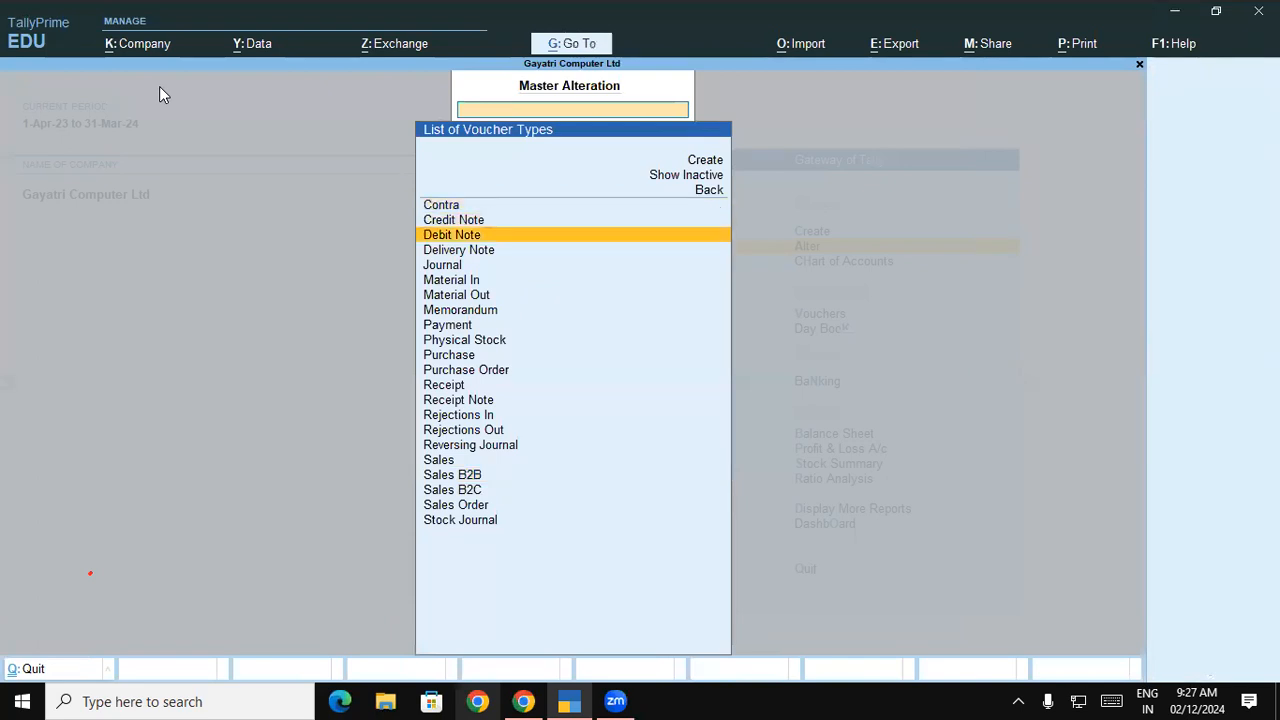
key("Down")
type("sa")
key("Down")
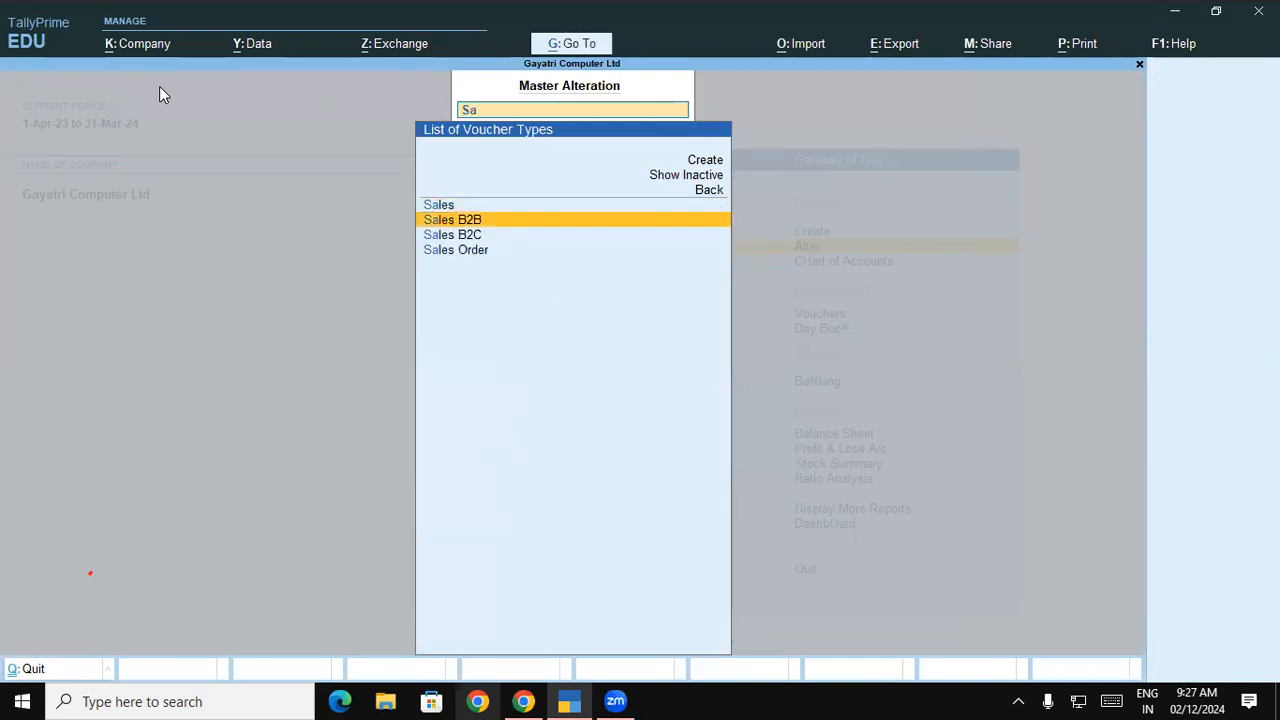
key("Return")
- Set the Sales B2B method of voucher numbering to Automatic (Manual Override), save it, and return to the Gateway of Tally
key("Return")
key("Return")
key("Return")
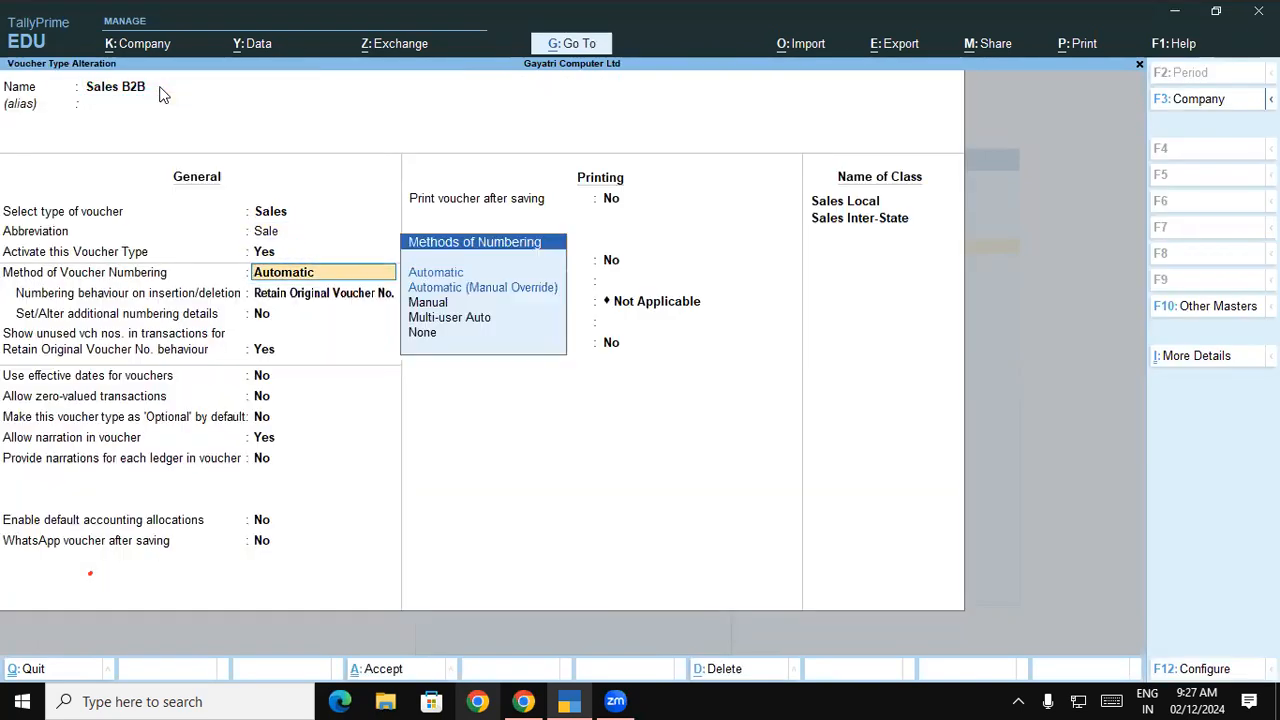
key("Down")
key("Return")
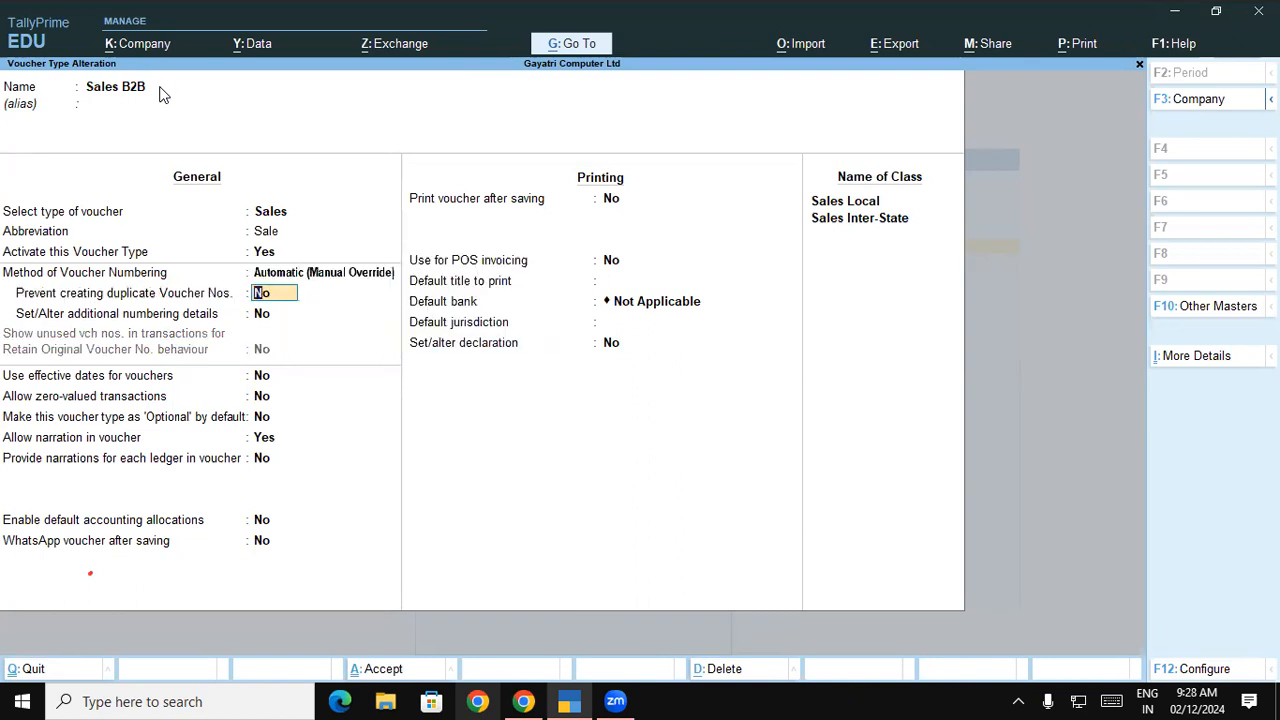
key("ctrl+a")
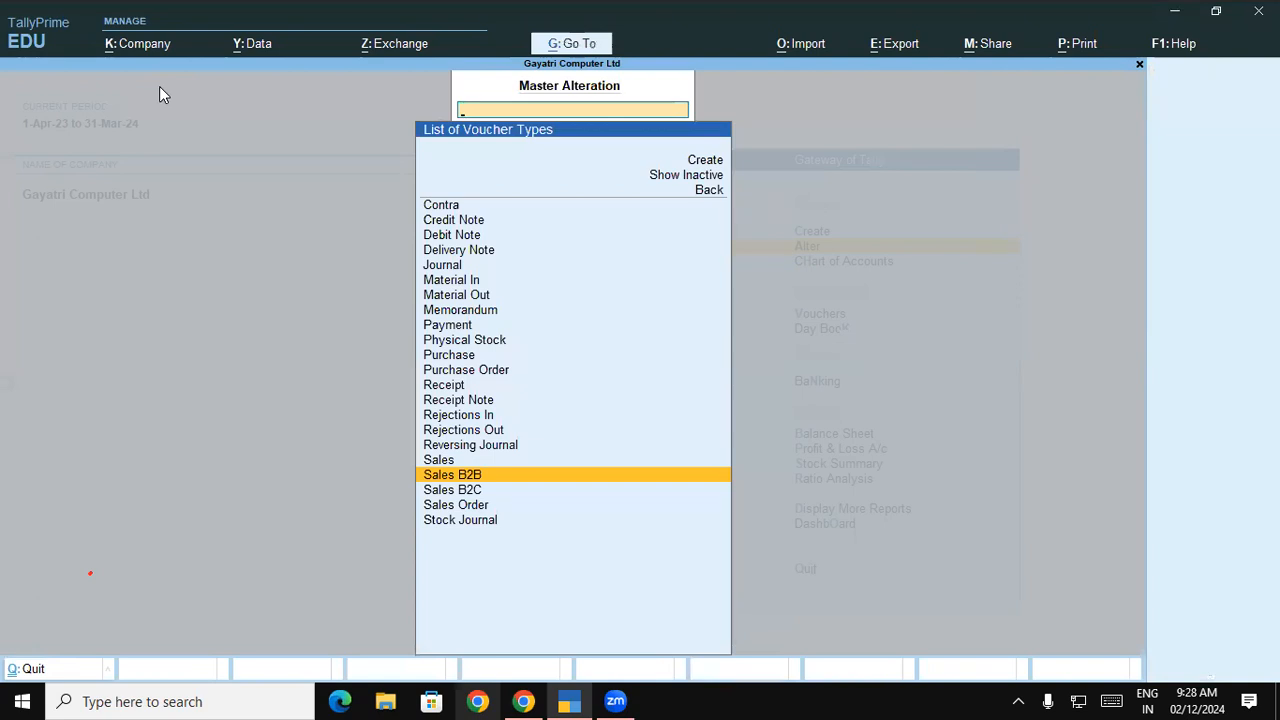
key("Escape")
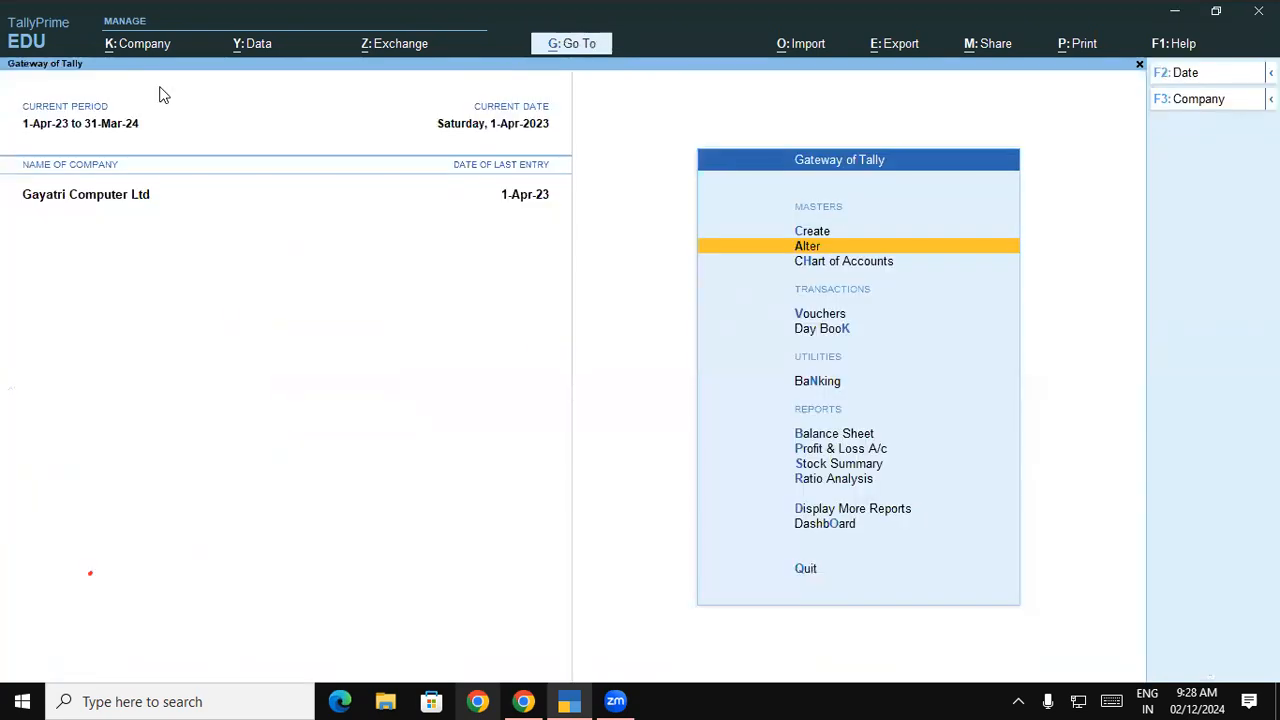
- Enter the test text "hnhkn" as the number of a new Sales B2B voucher, erase it, and quit without saving
key("Down")
key("Down")
key("Down")
key("Up")
key("Return")
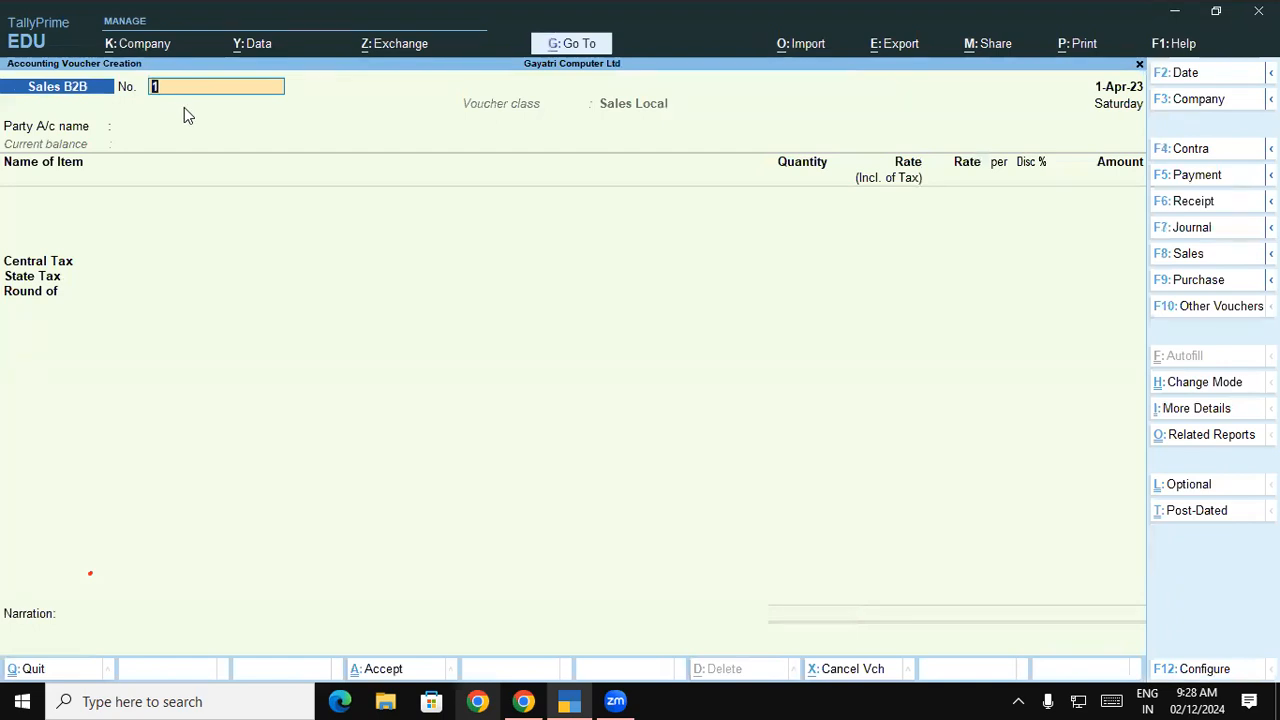
type("hnhkn")
key("BackSpace")
key("BackSpace")
key("BackSpace")
key("BackSpace")
key("BackSpace")
key("Escape")
key("Return")
- Open the Sales B2B voucher type master again to alter its numbering settings
key("Up")
key("Up")
key("Return")
key("Down")
key("Down")
key("Down")
key("Return")
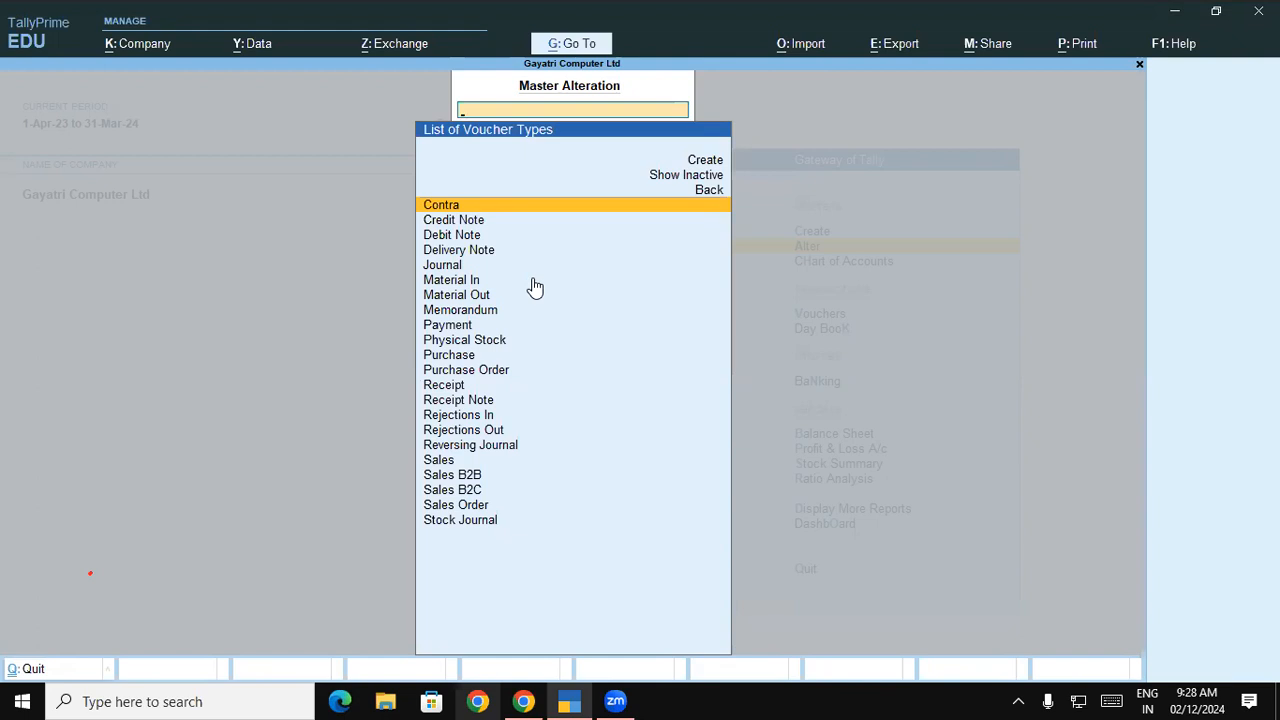
type("sa")
key("Down")
key("Return")
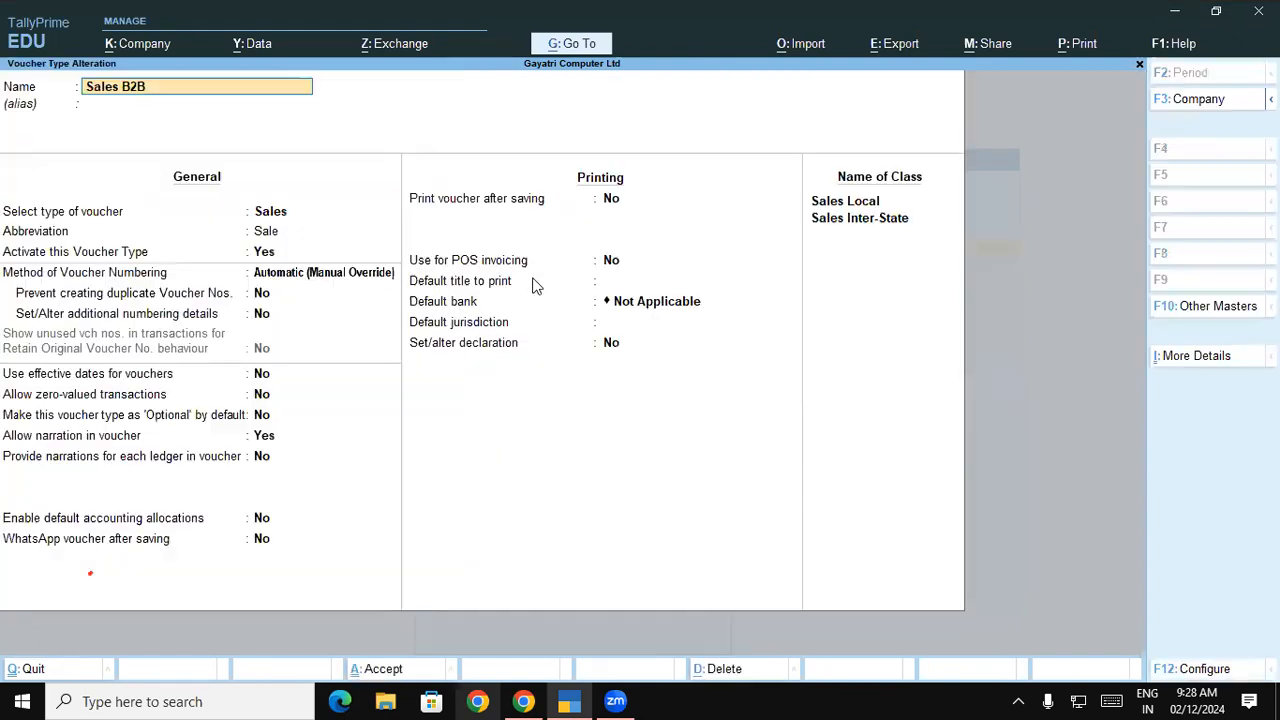
- Set the method of voucher numbering for Sales B2B back to Automatic
key("Return")
key("Return")
key("Return")
key("Return")
key("Up")
key("Return")
key("BackSpace")
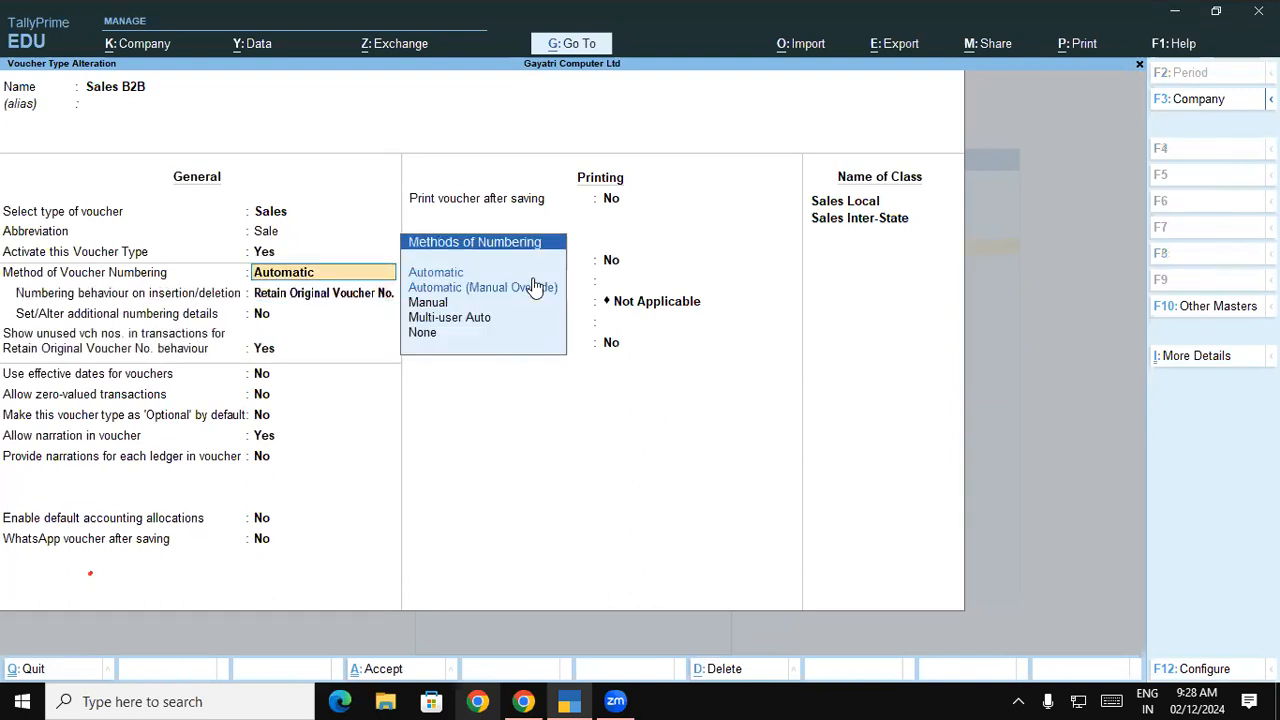
key("Return")
key("BackSpace")
- Examine the Manual, Multi-user Auto and None options among the voucher numbering methods
key("Down")
key("Down")
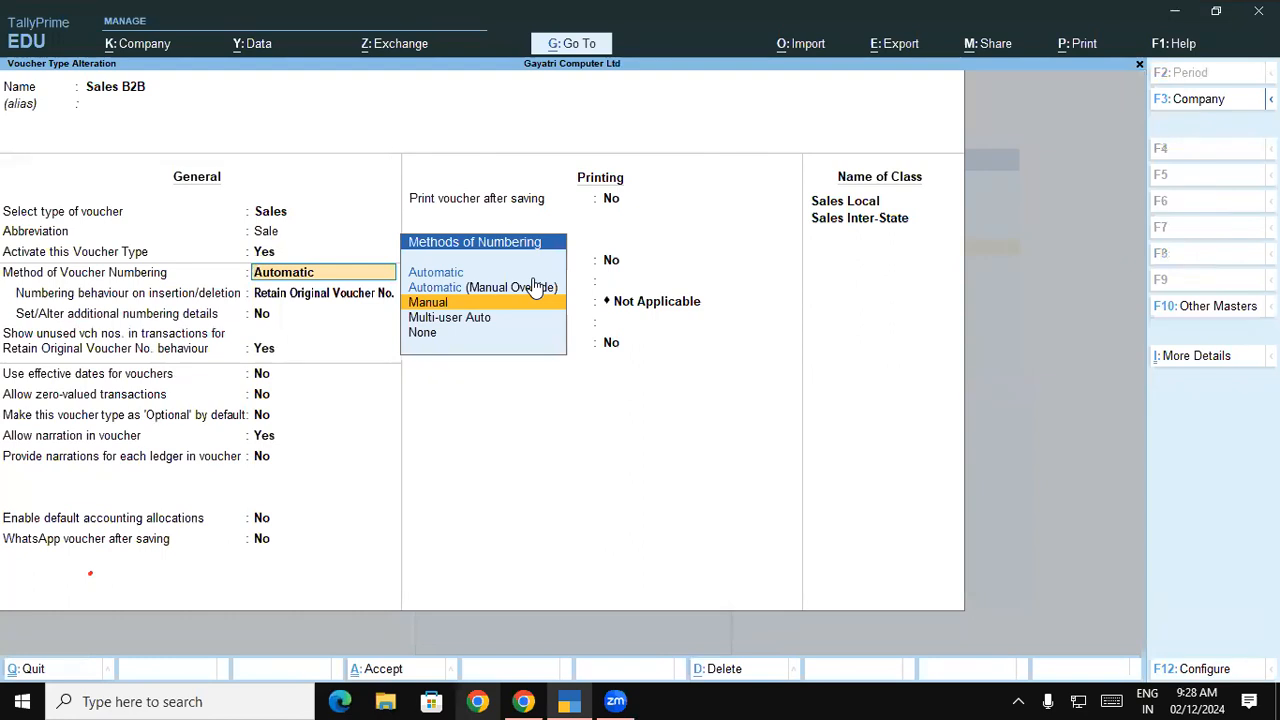
key("Down")
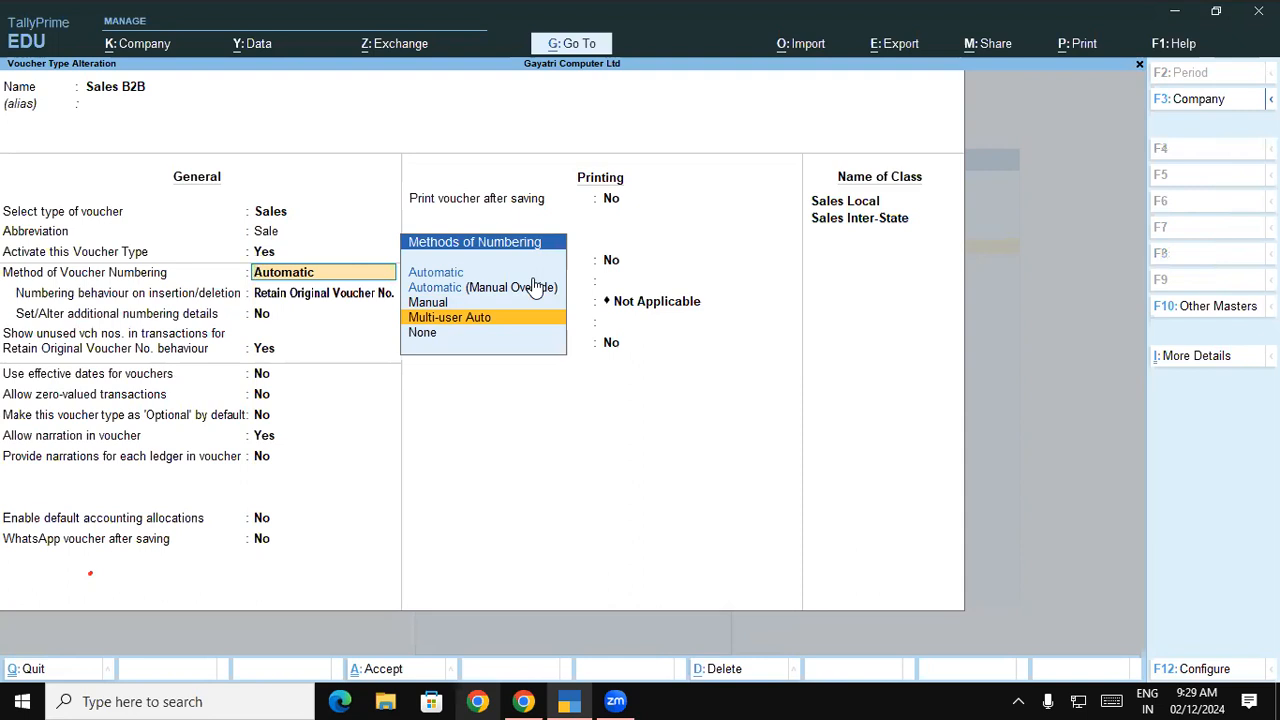
key("Down")
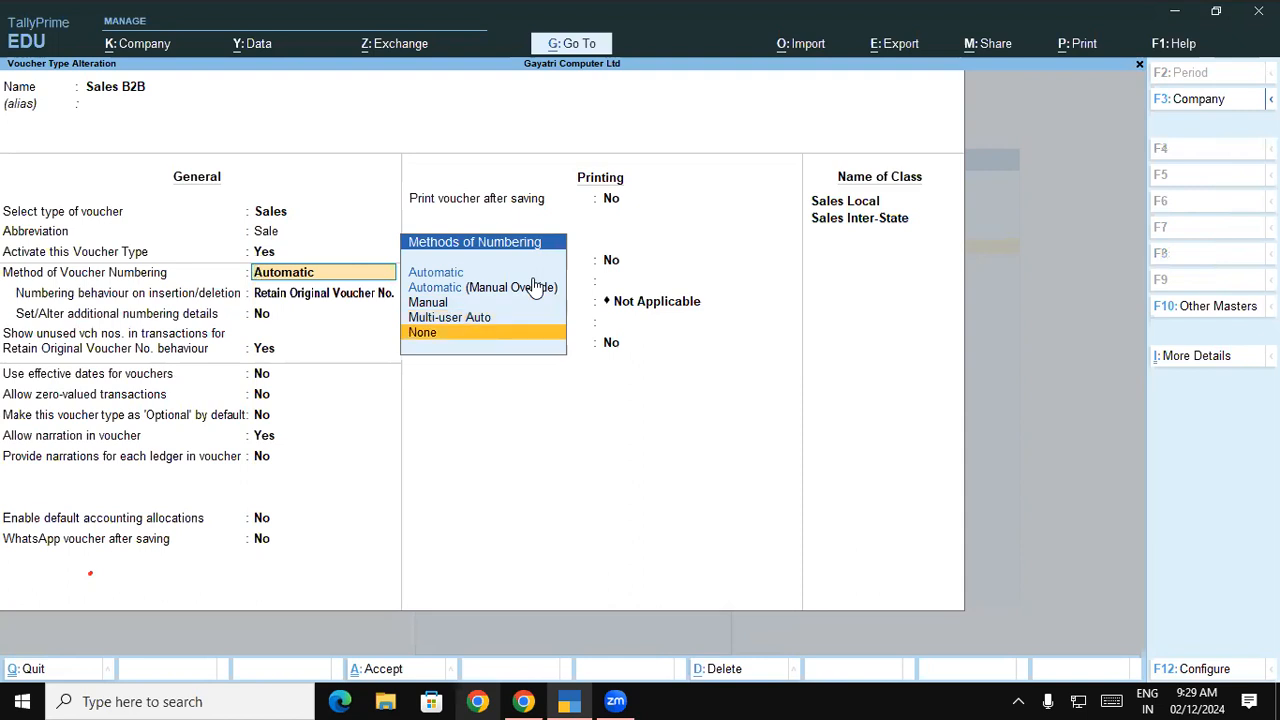
key("Up")
key("Up")
key("Up")
key("Up")
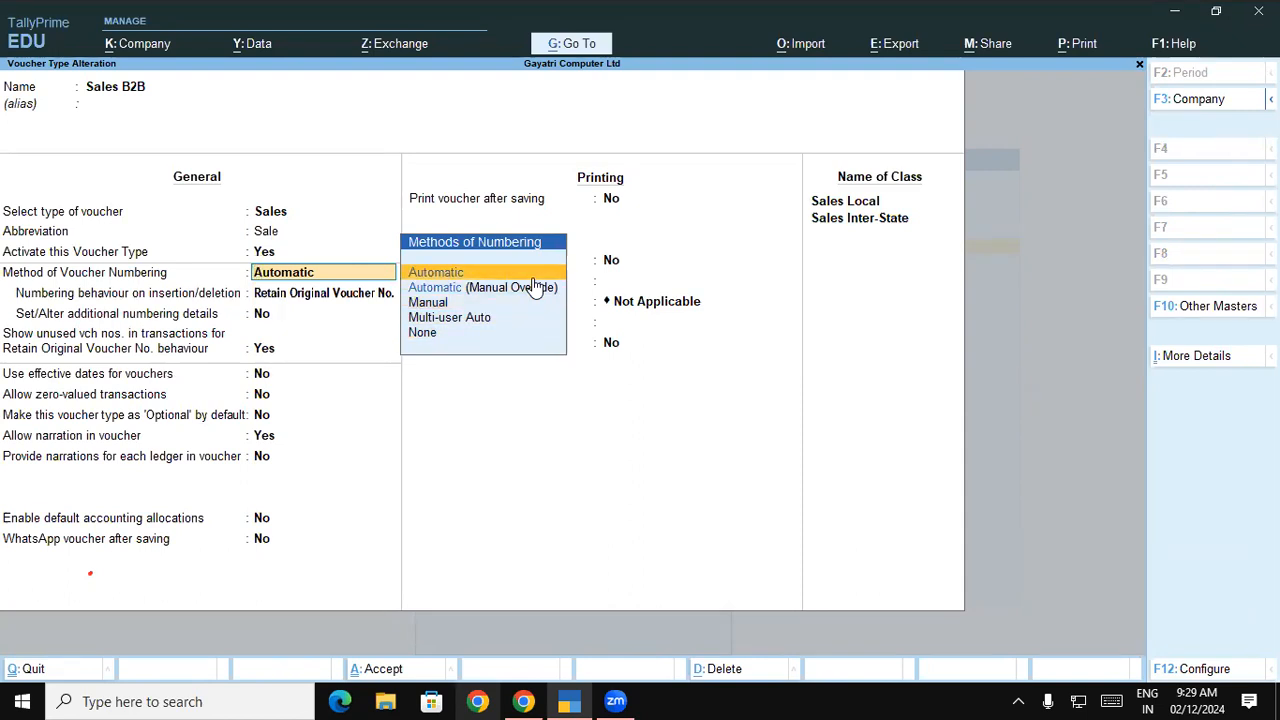
- Keep Automatic numbering with Retain Original Voucher No. and set additional numbering details to Yes
key("Return")
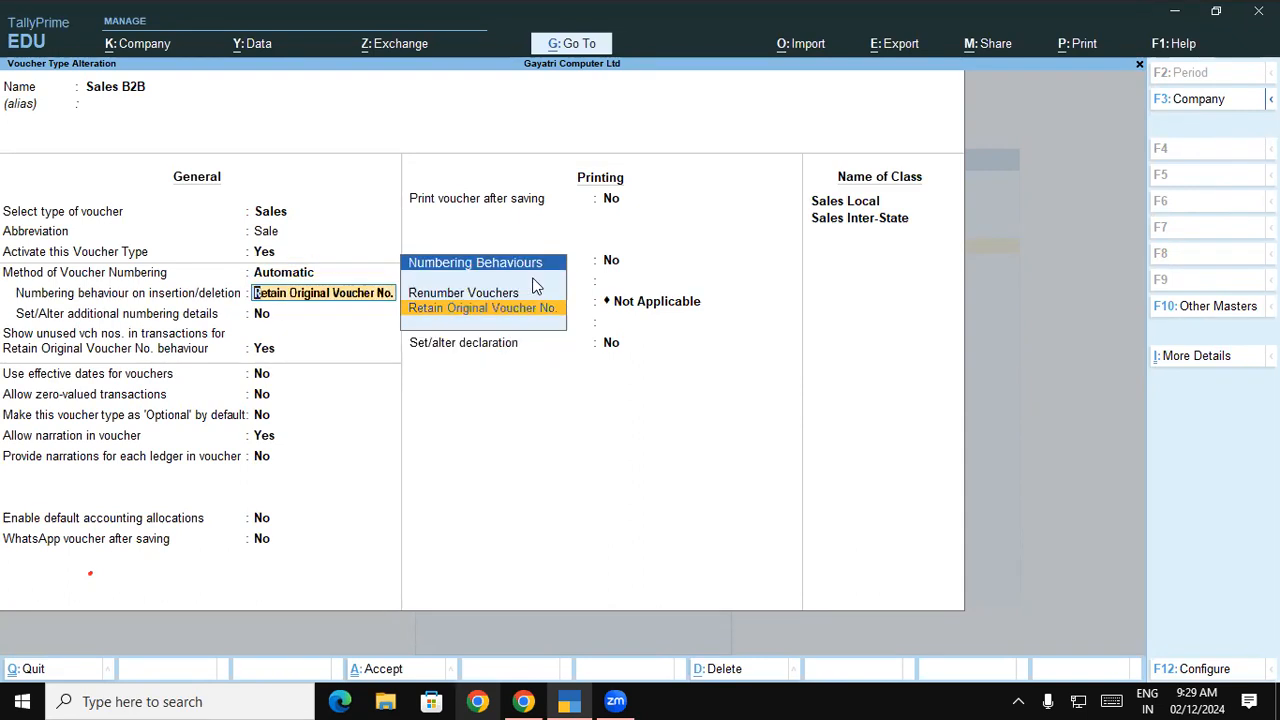
key("Return")
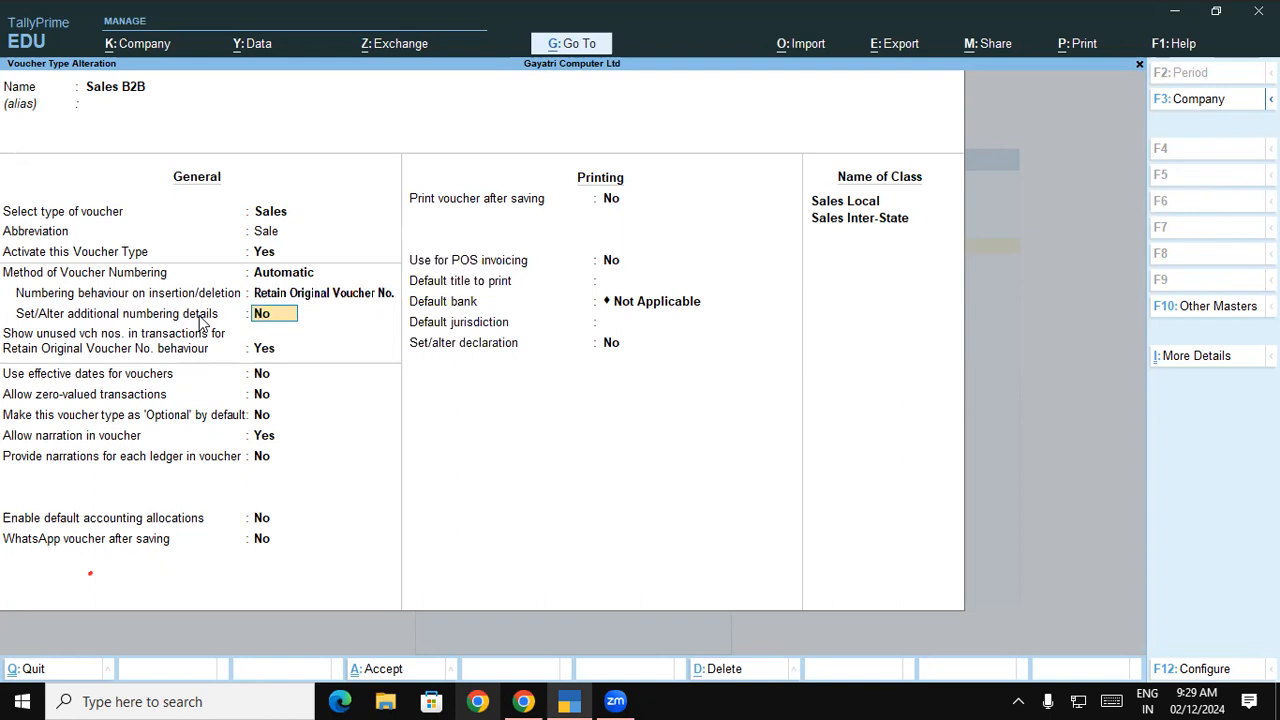
key("y")
key("Return")
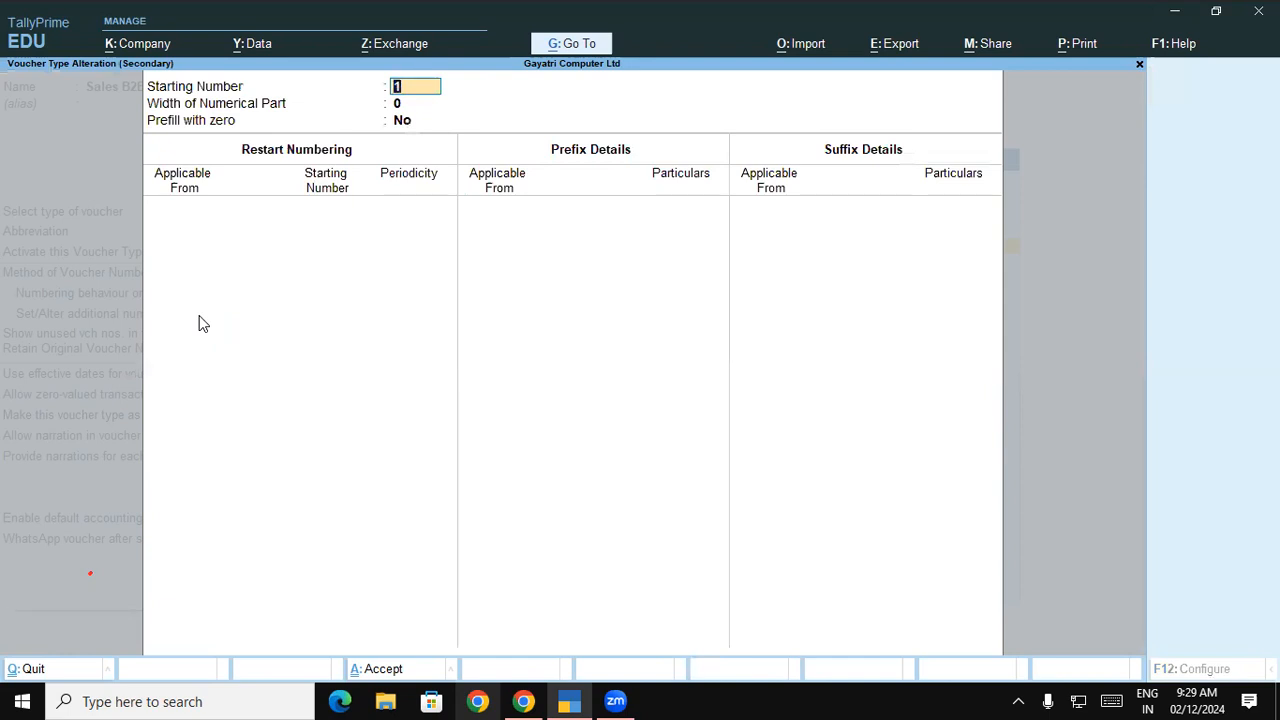
- Try 5 as the starting number, set it back to 1, and keep the numerical width at 0 with zero prefill off
type("5")
key("Return")
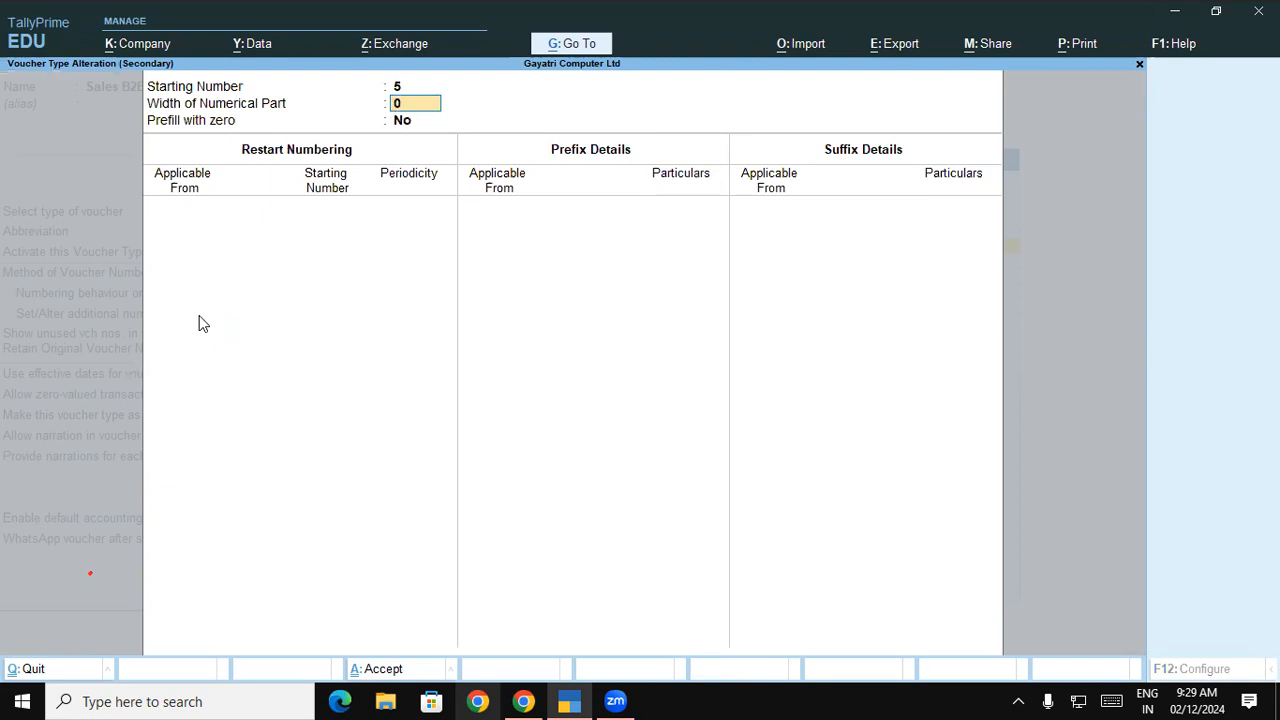
key("Up")
type("1")
key("Return")
key("Return")
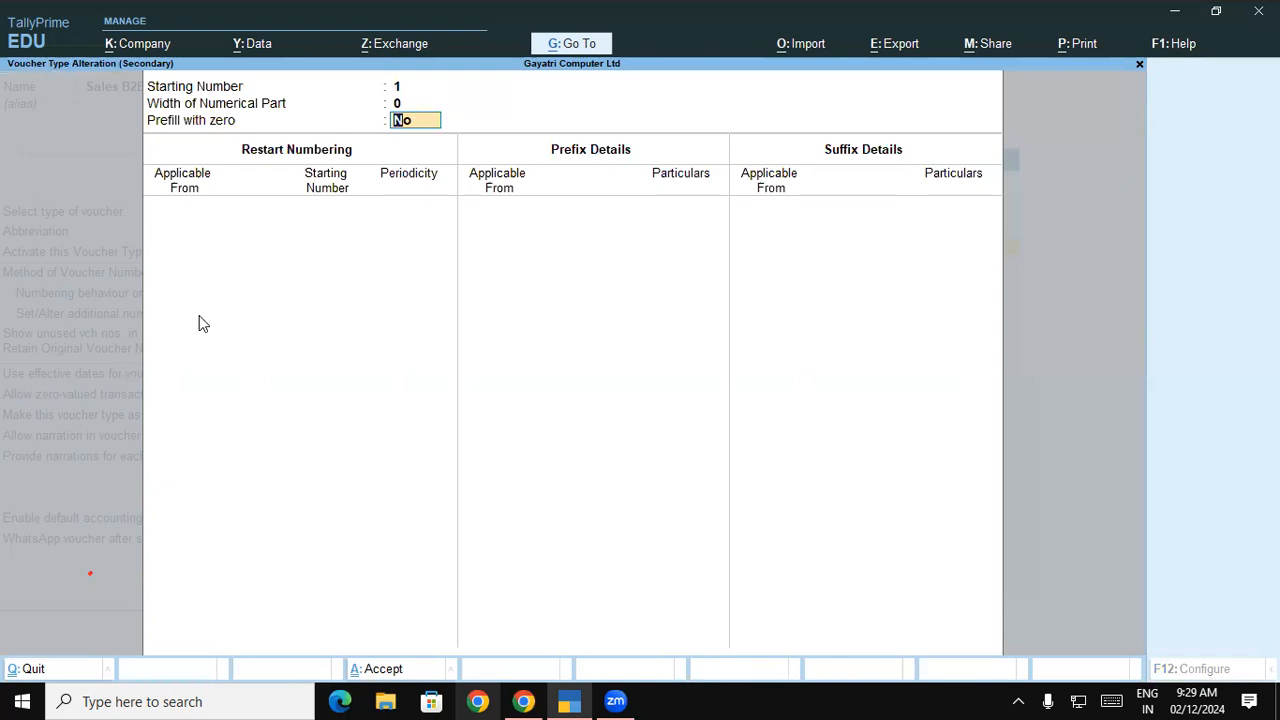
key("Return")
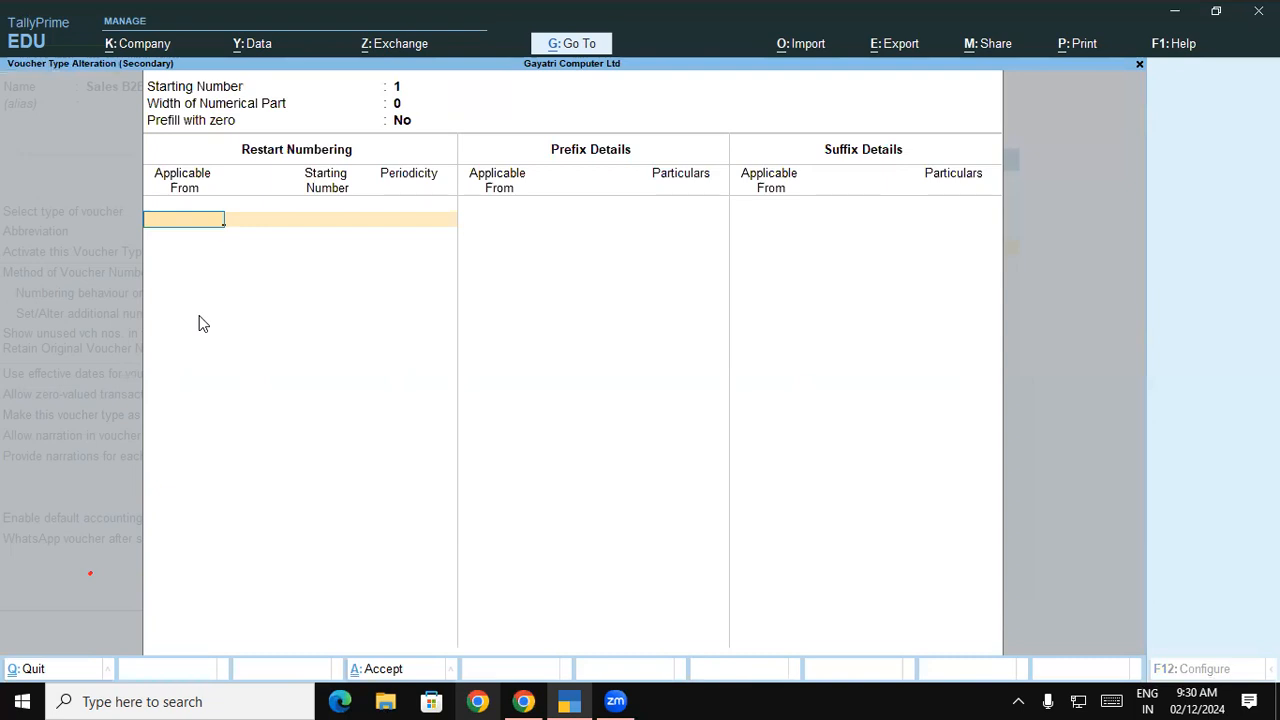
- Set Sales B2B numbering to restart from 1-Apr-23 with starting number 1
type("01-04")
key("Return")
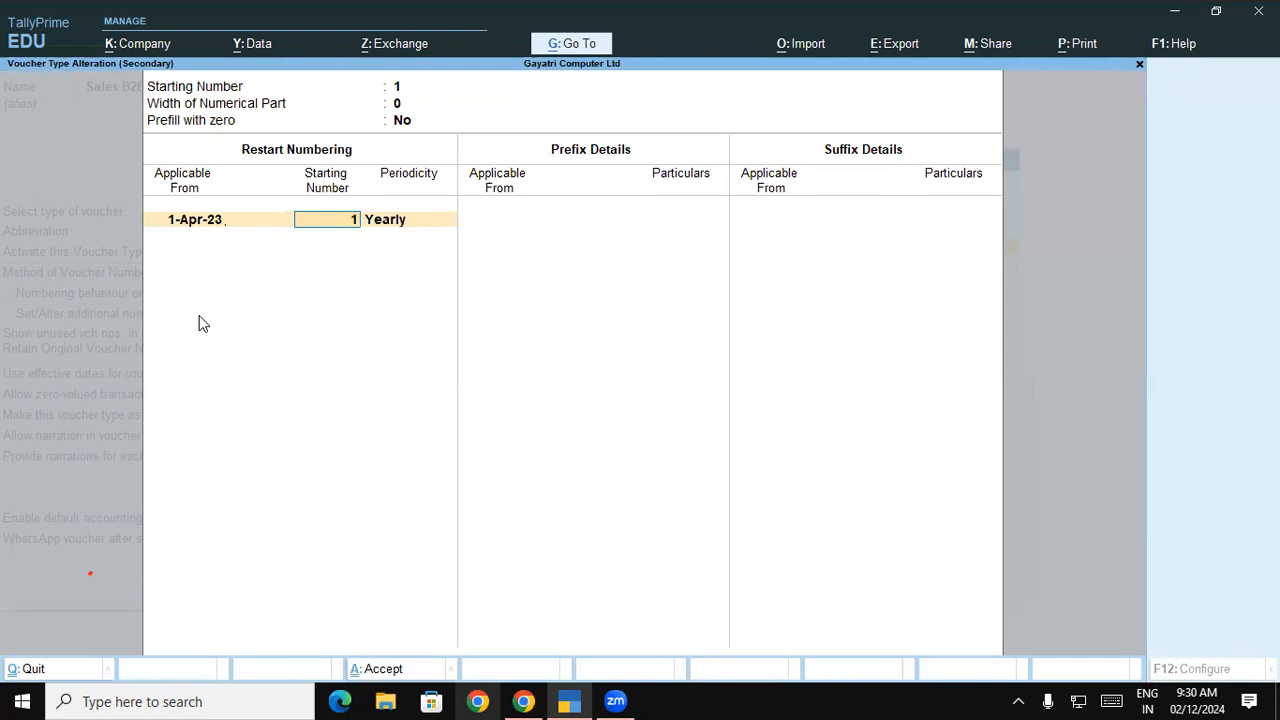
key("Return")
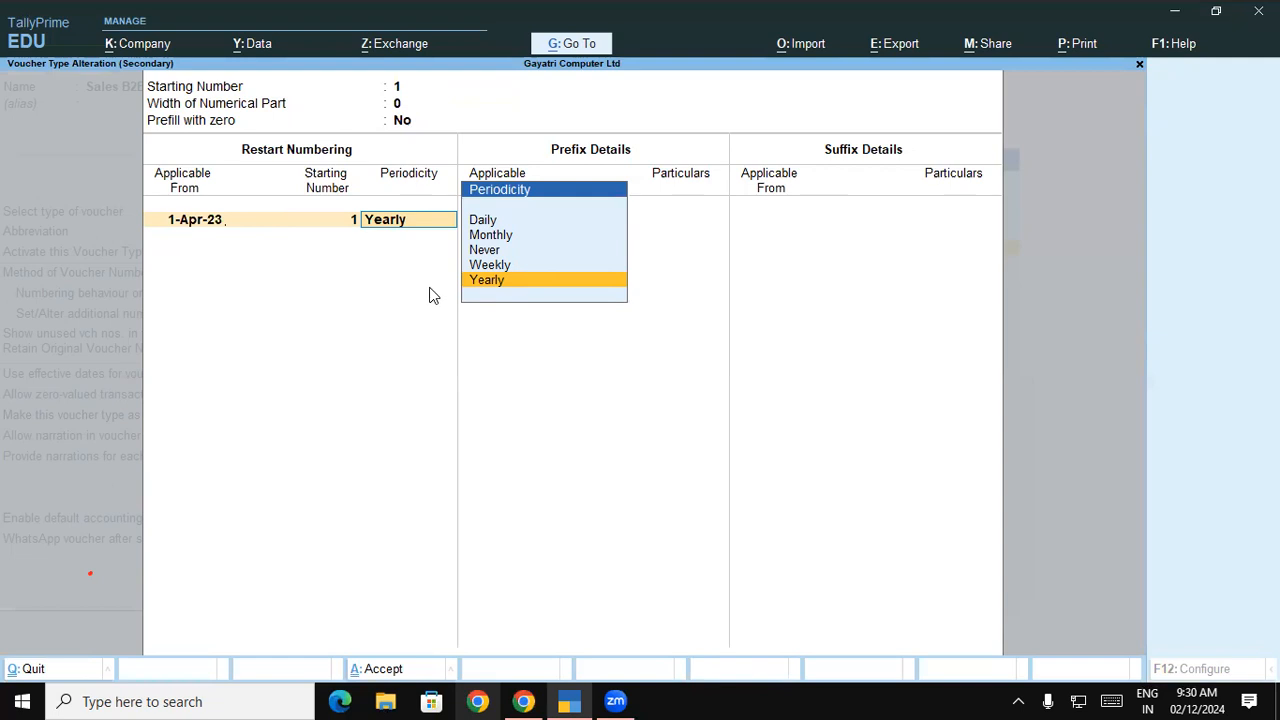
left_click(704, 598)
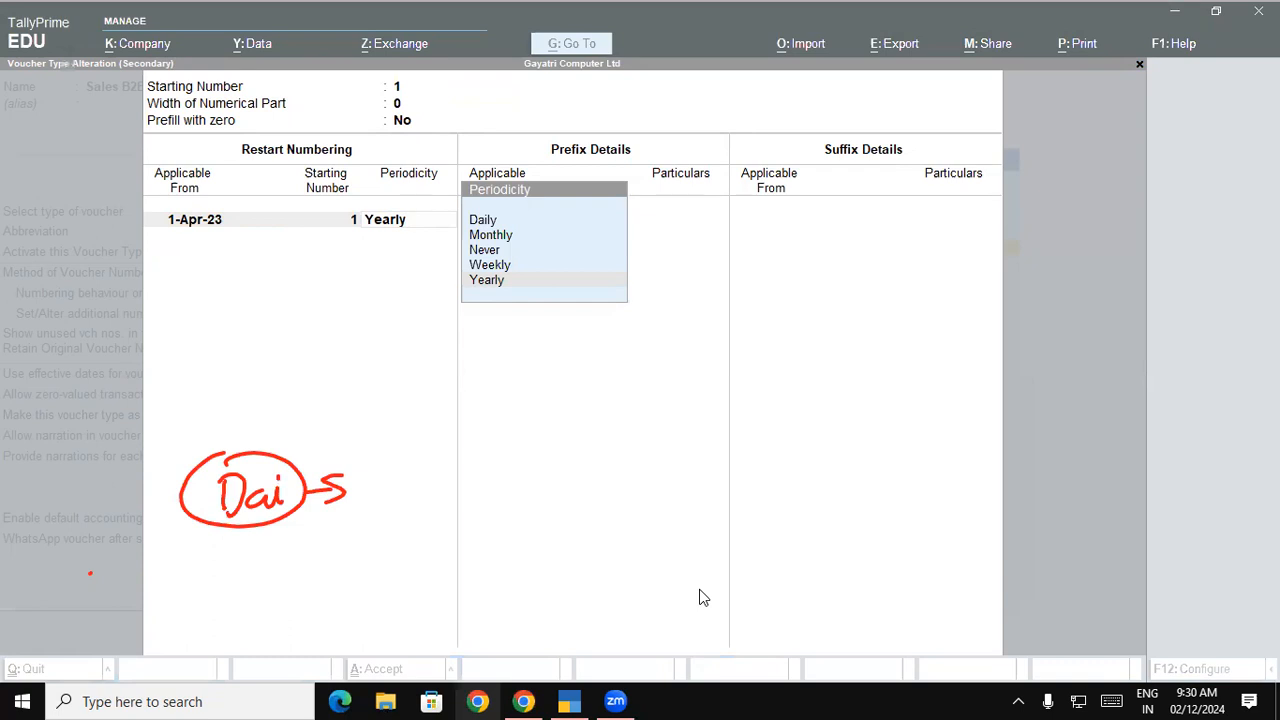
left_click_drag(527, 467, 529, 494)
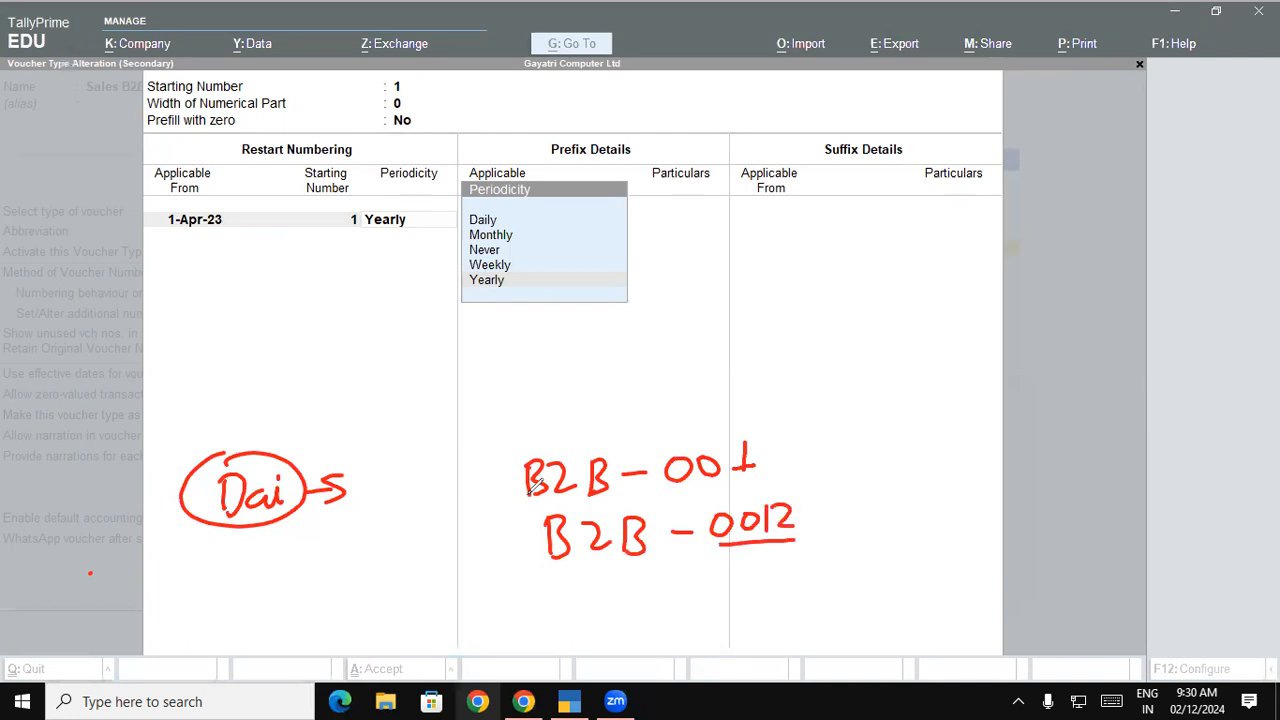
mouse_move(846, 428)
left_mouse_down()
mouse_move(850, 472)
mouse_move(846, 411)
left_mouse_up()
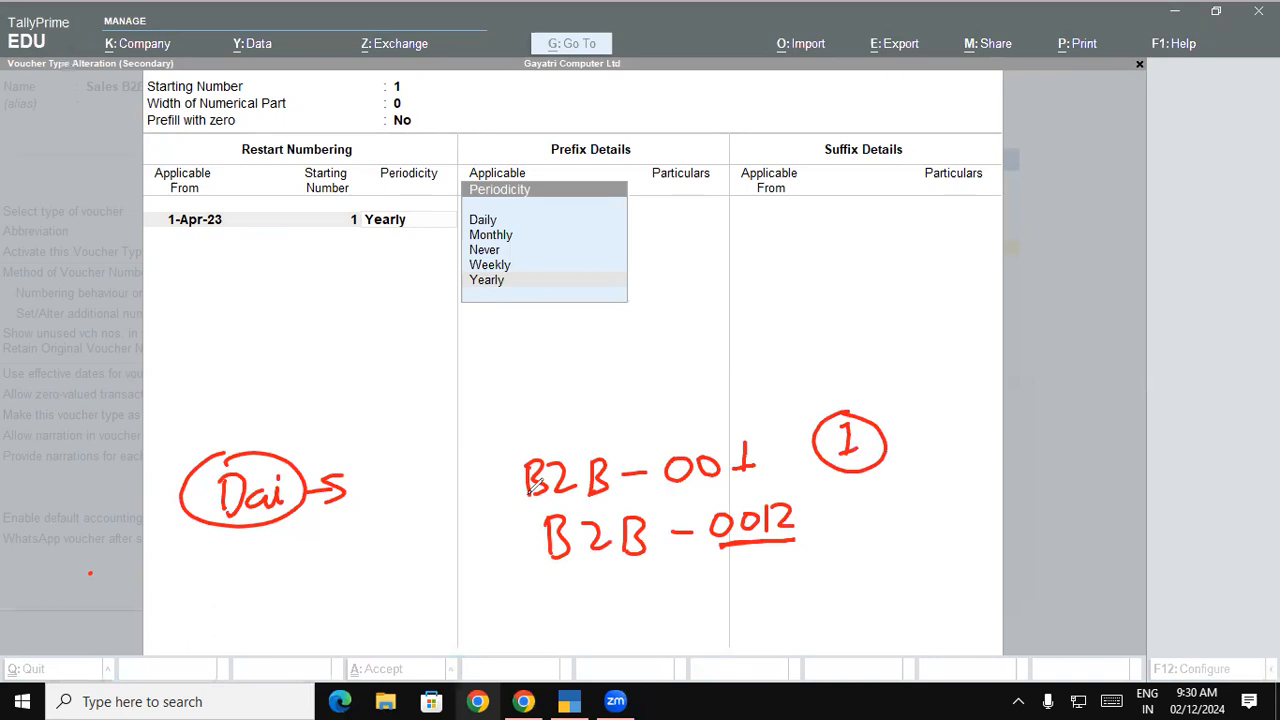
mouse_move(430, 226)
left_mouse_down()
mouse_move(477, 219)
mouse_move(422, 257)
left_mouse_up()
mouse_move(462, 272)
left_mouse_down()
mouse_move(430, 271)
mouse_move(436, 296)
left_mouse_up()
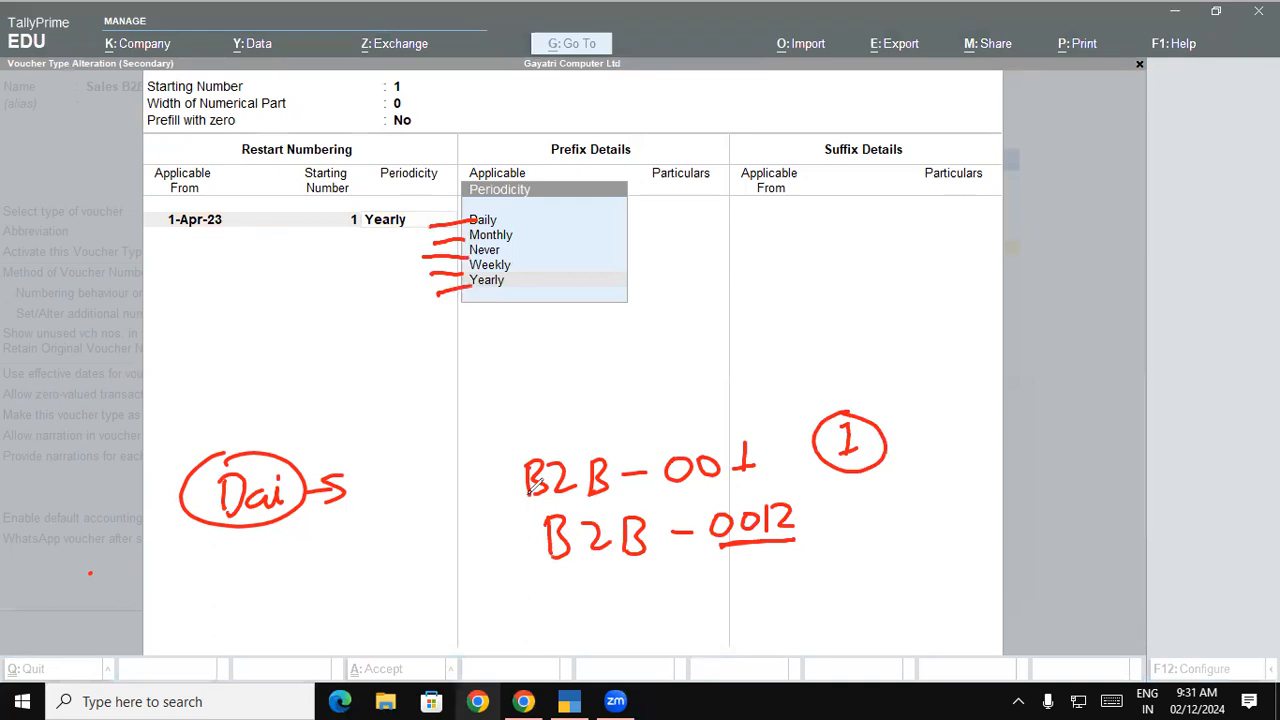
left_click_drag(445, 291, 474, 281)
left_click(528, 294)
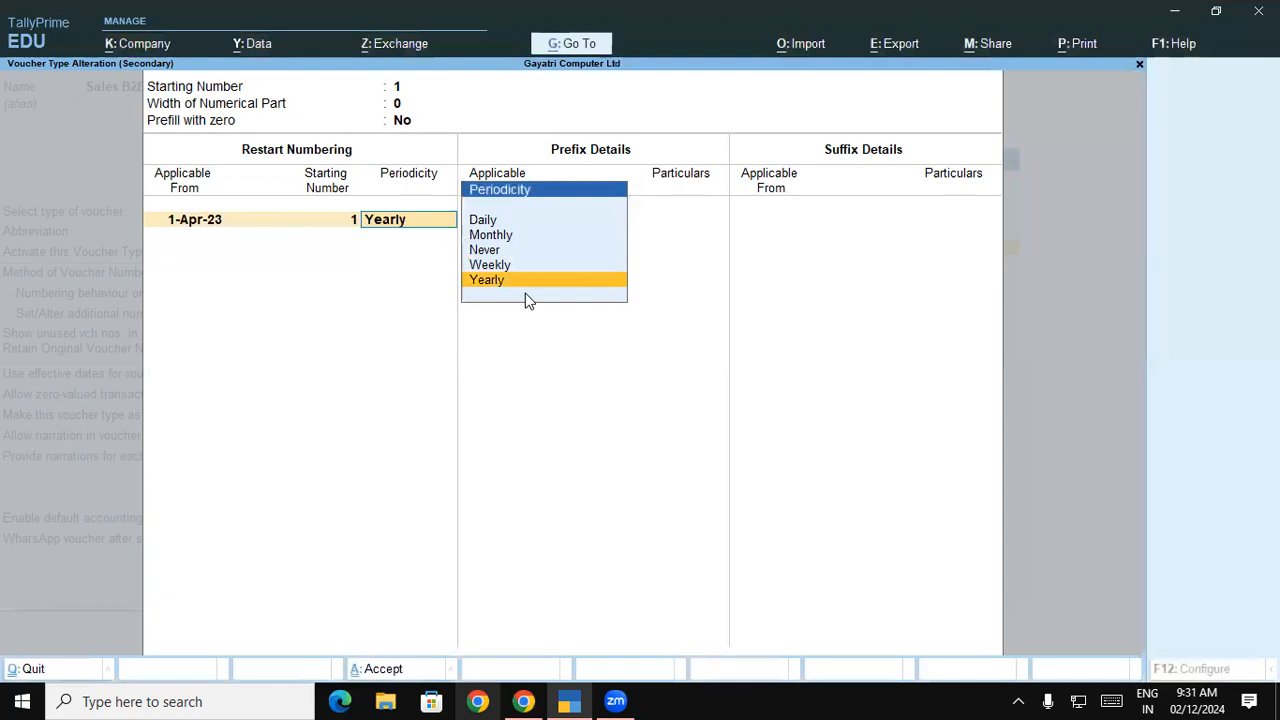
- Keep the restart periodicity at Yearly and finish the restart numbering details
key("Up")
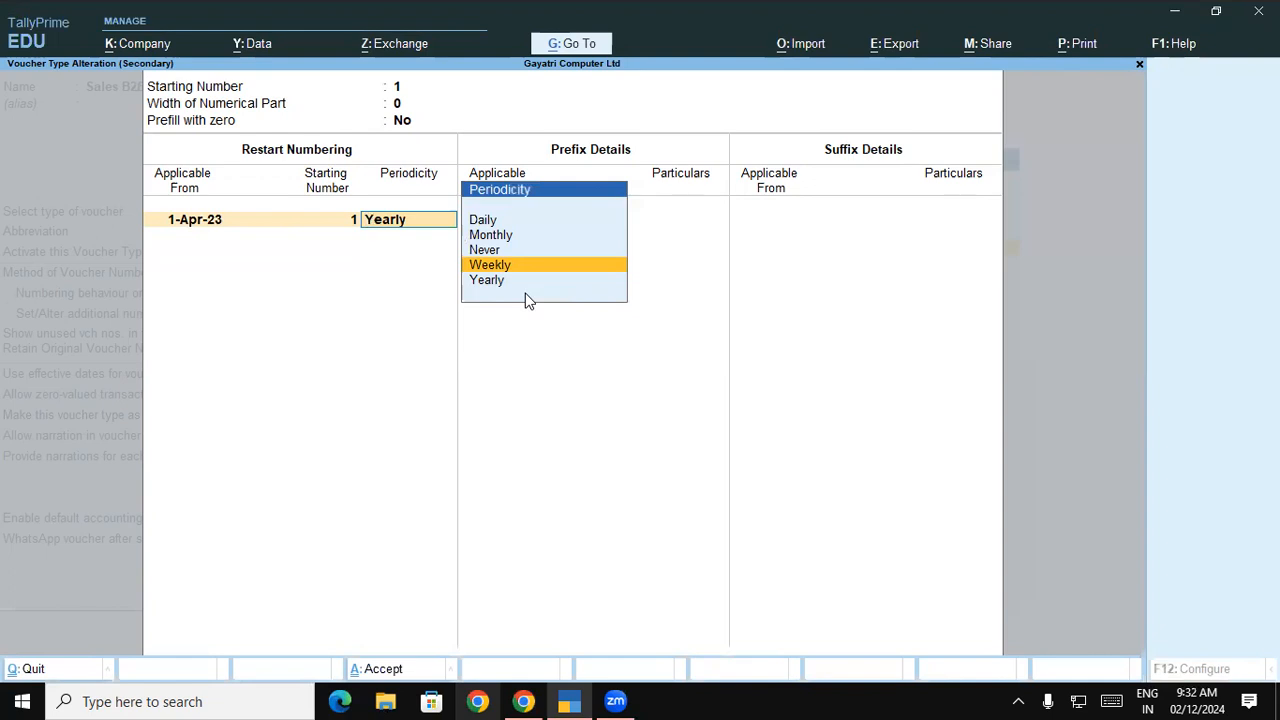
key("Down")
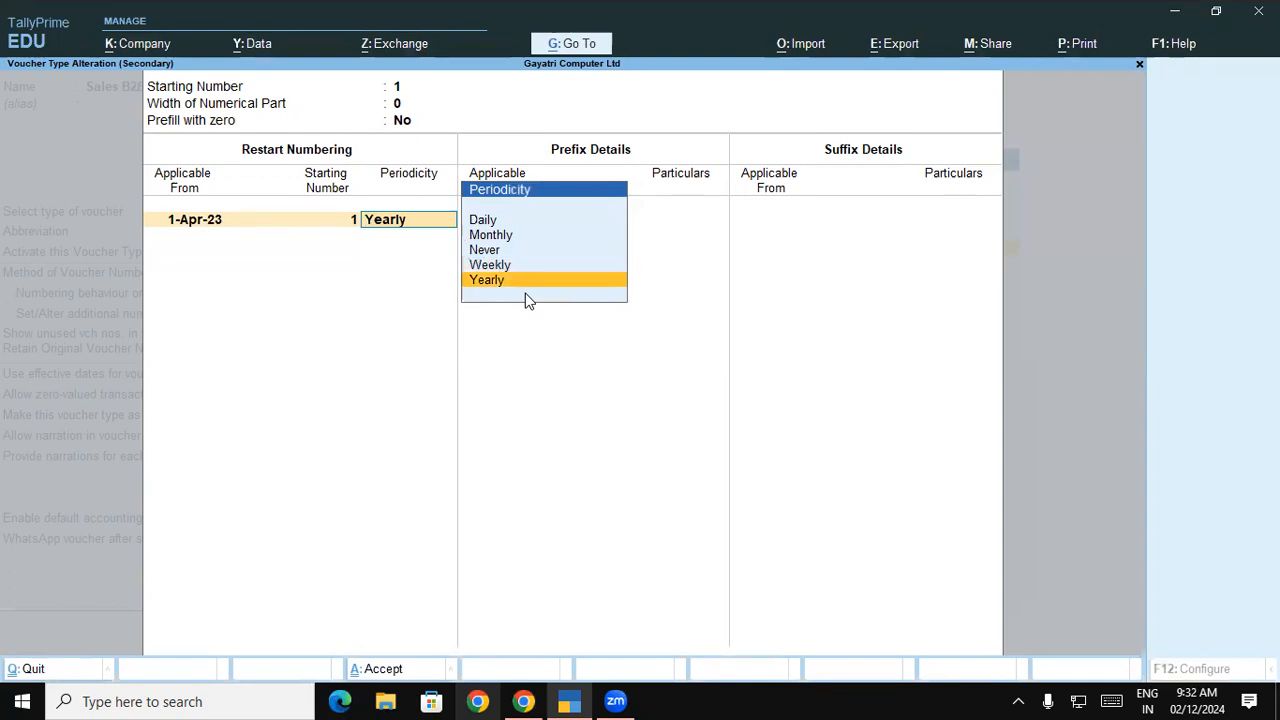
key("Return")
key("Return")
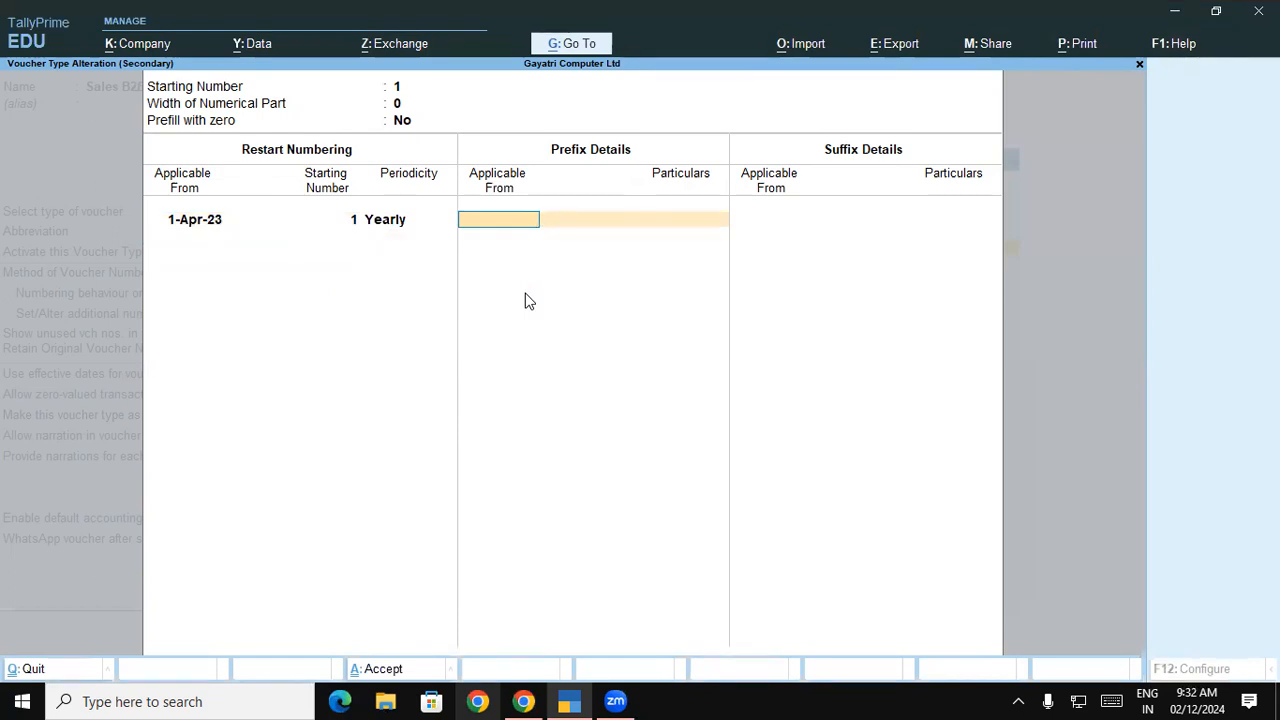
- Add the prefix B2B-00 applicable from 1-Apr-23 and save the Sales B2B voucher type
type("01-04")
key("Return")
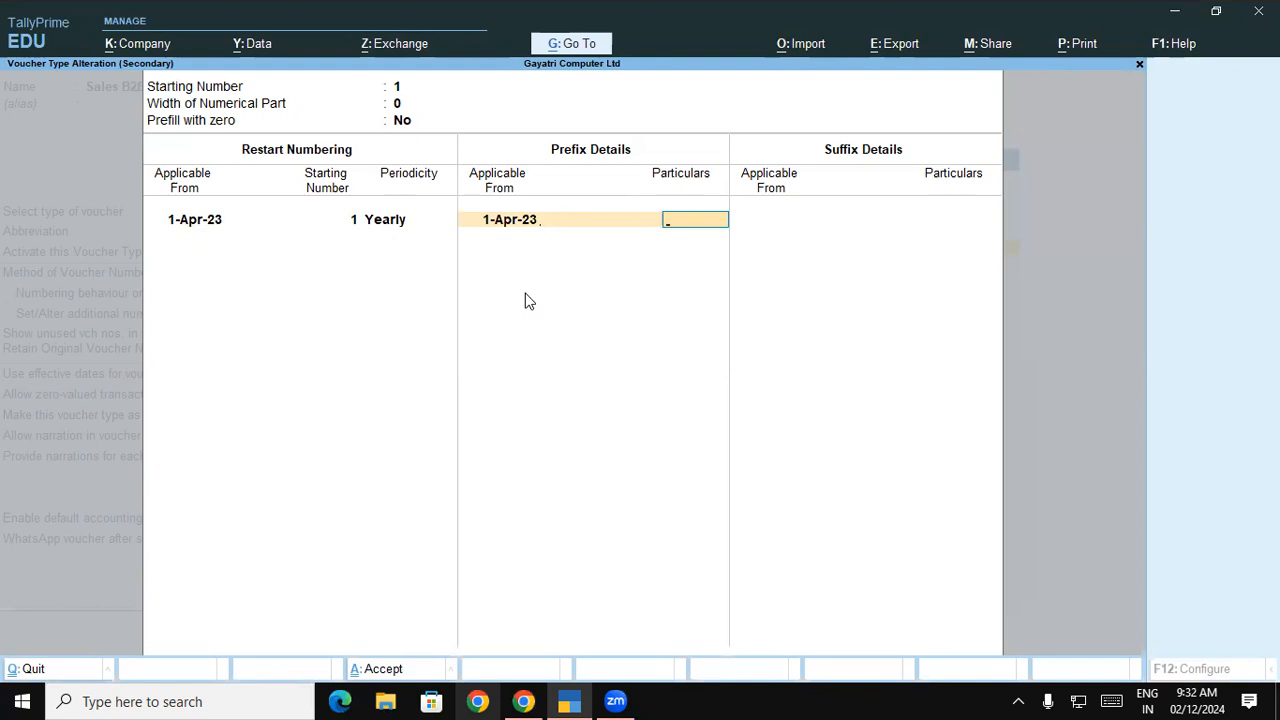
type("B@")
key("BackSpace")
type("2B-00")
key("Return")
key("Return")
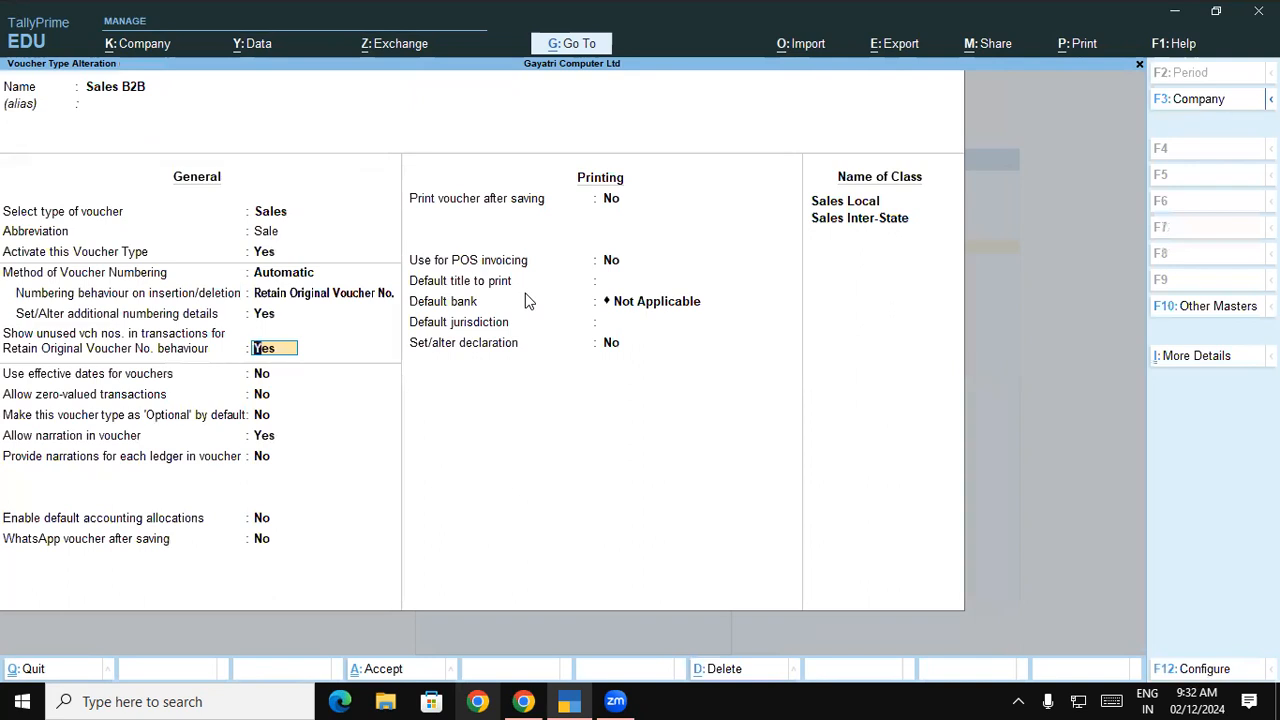
key("ctrl+a")
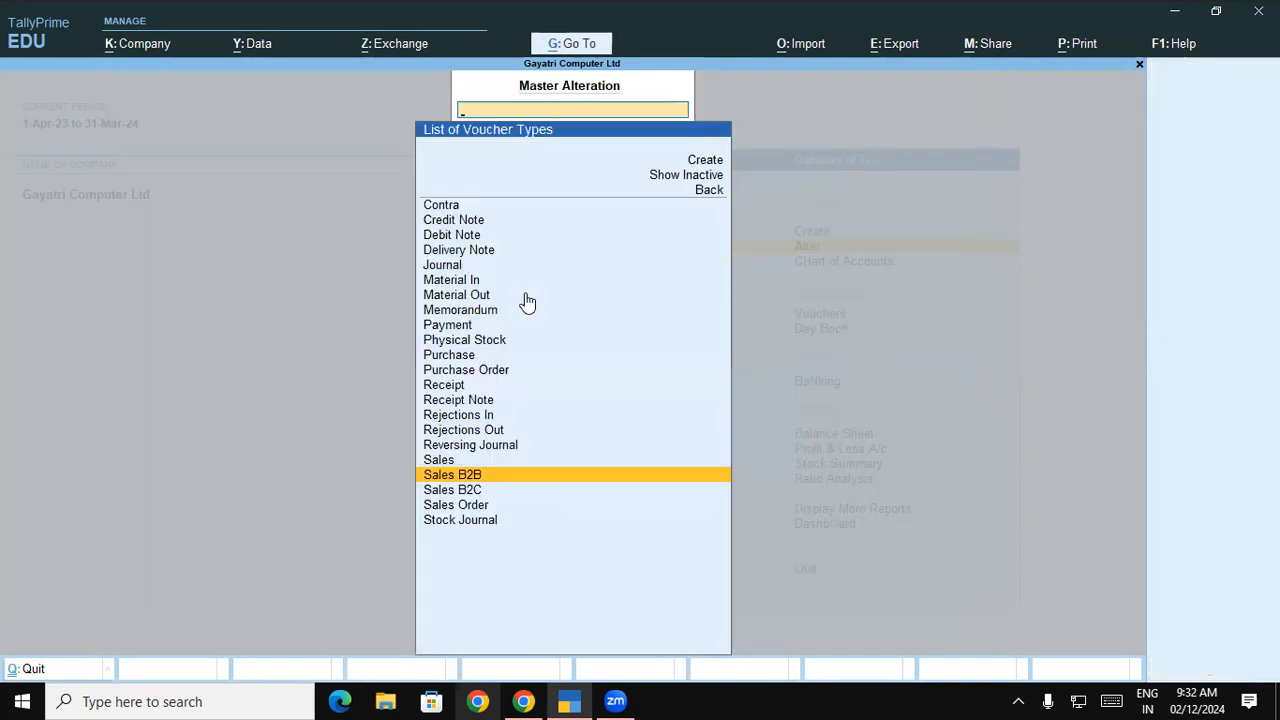
- Check the voucher number on a new Sales B2B voucher and leave it without making an entry
key("Escape")
key("Escape")
key("Down")
key("Down")
key("Down")
key("Up")
key("Return")
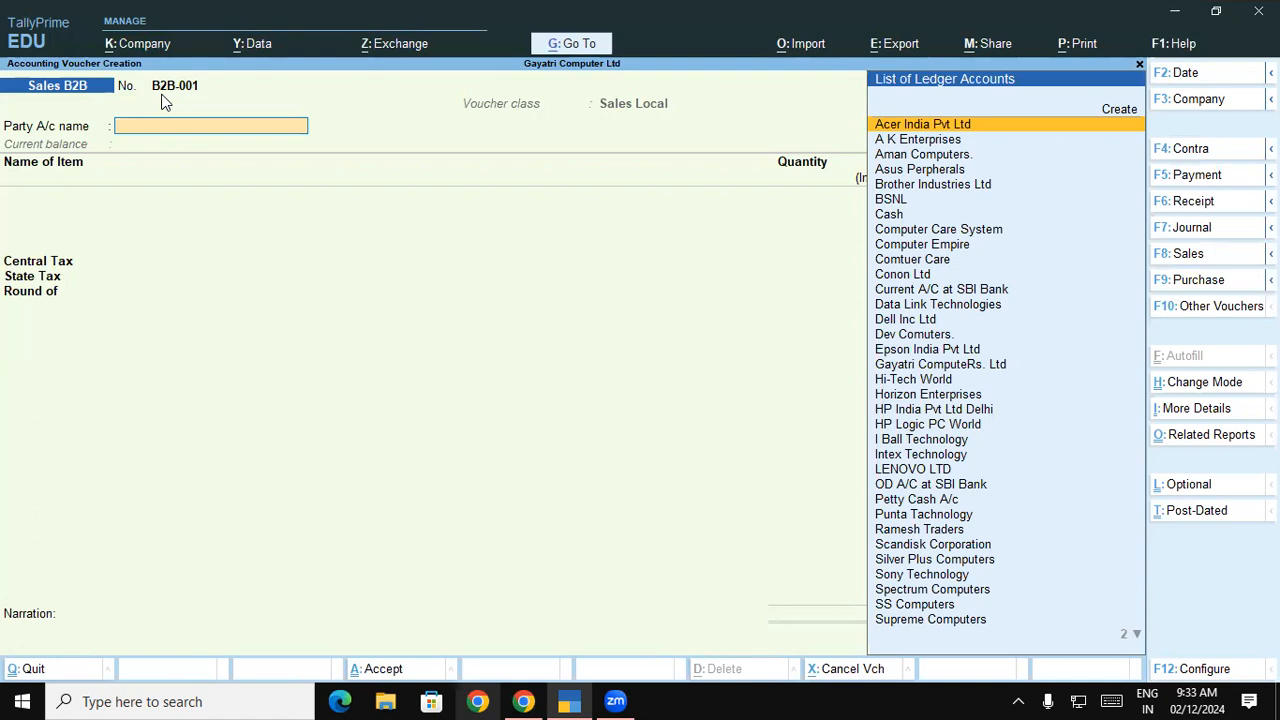
key("Escape")
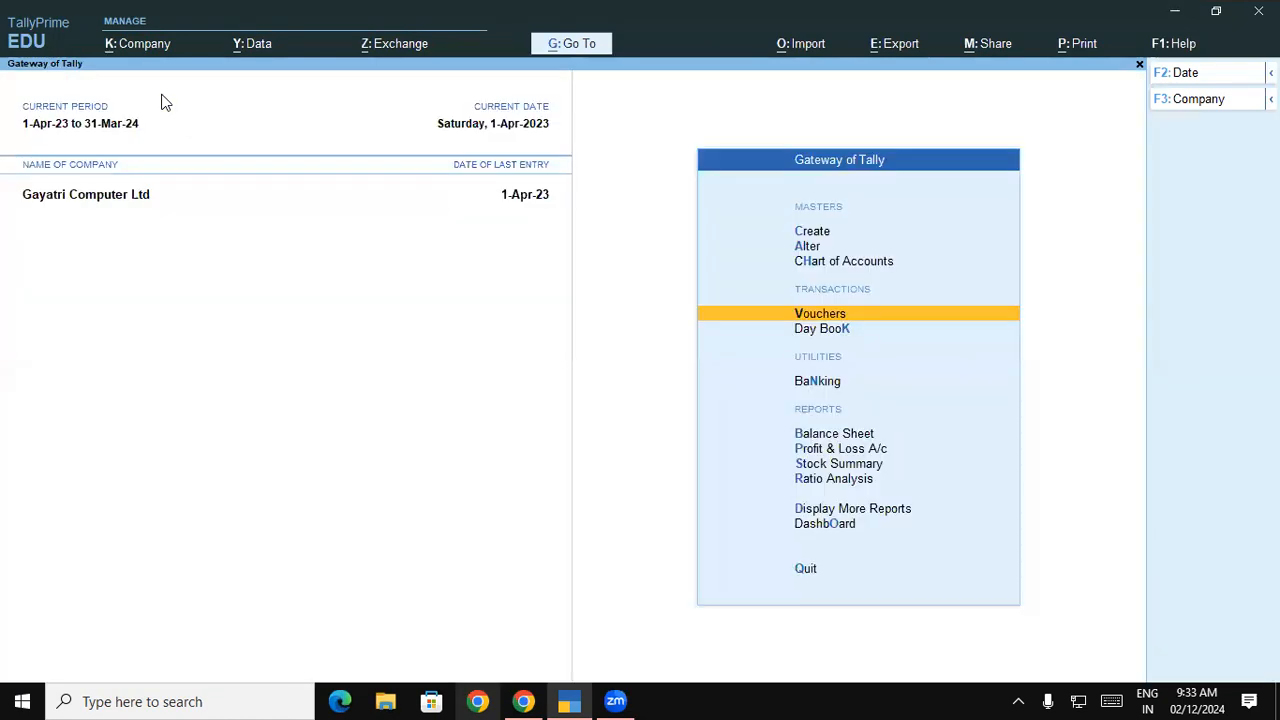
- Open the Sales B2C voucher type for alteration
key("Up")
key("Up")
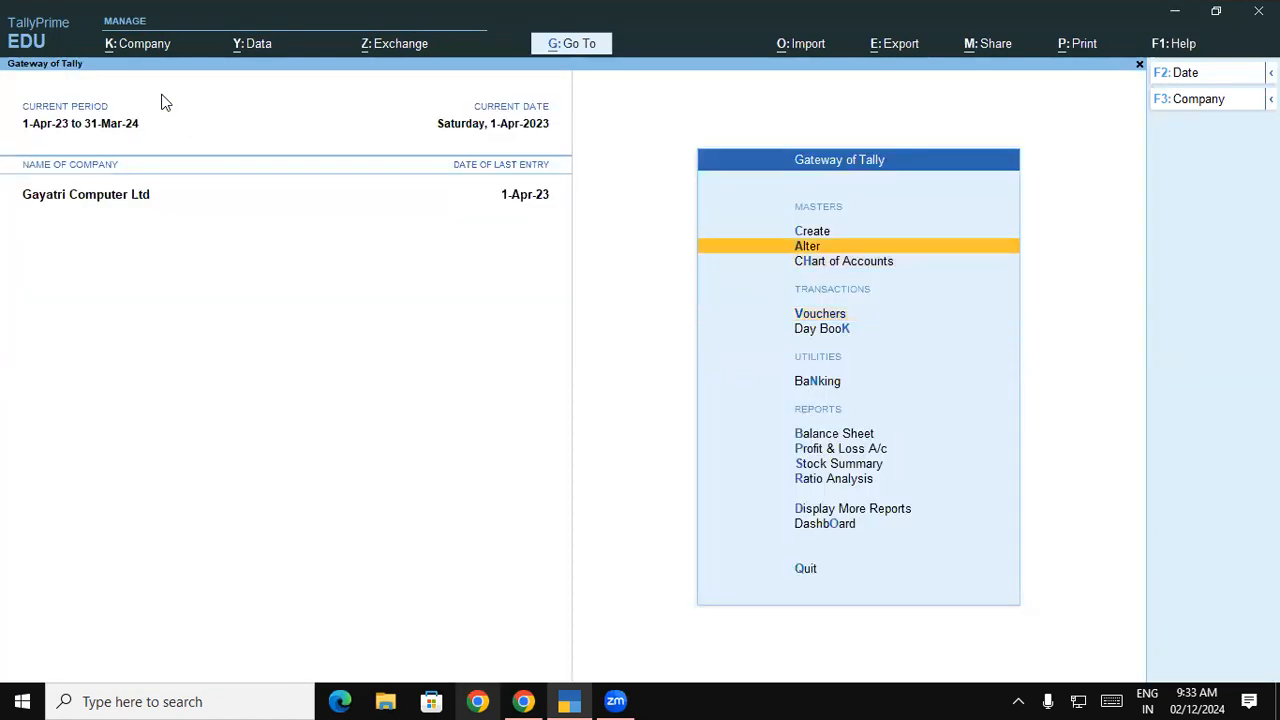
key("Return")
key("Down")
key("Down")
key("Down")
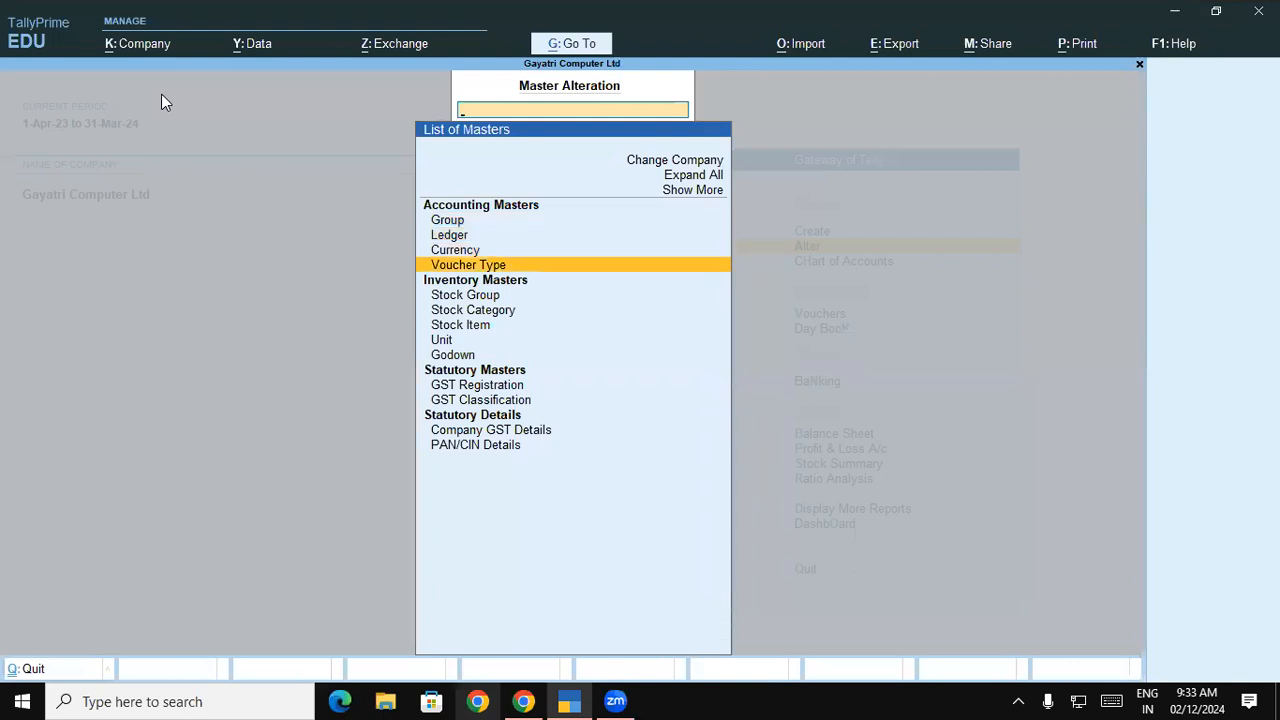
key("Return")
type("Sa")
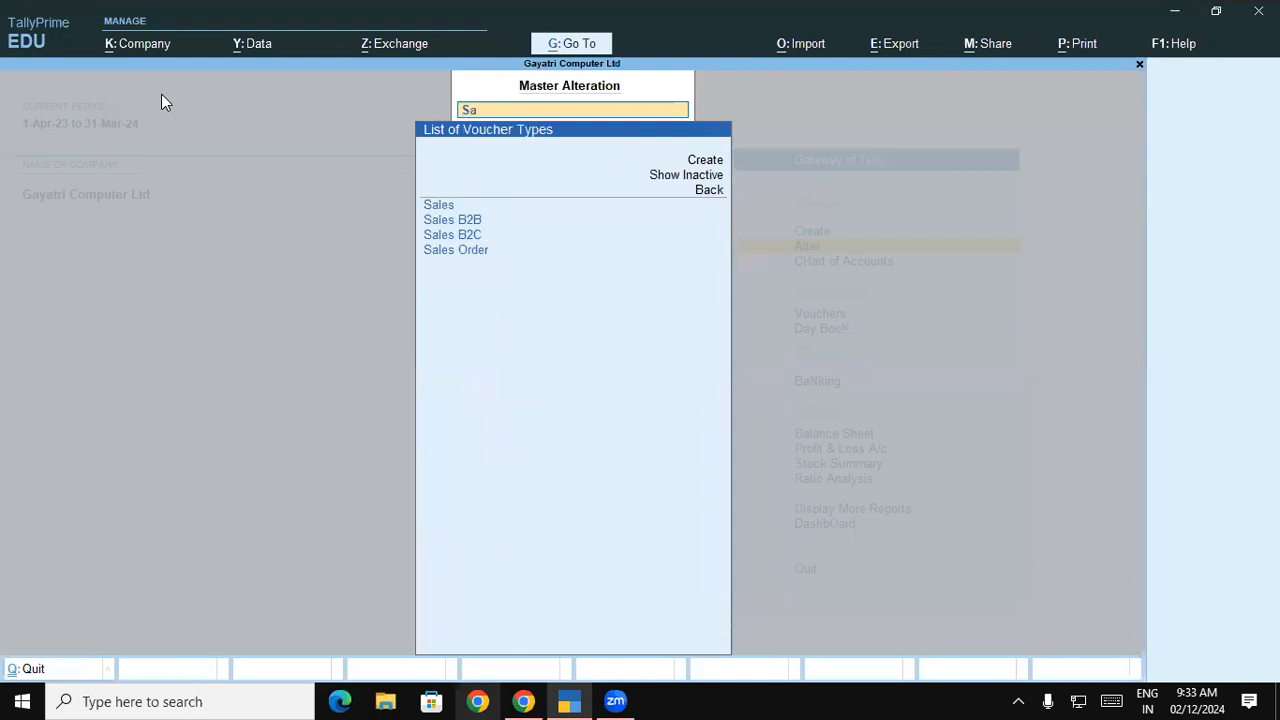
key("Down")
key("Down")
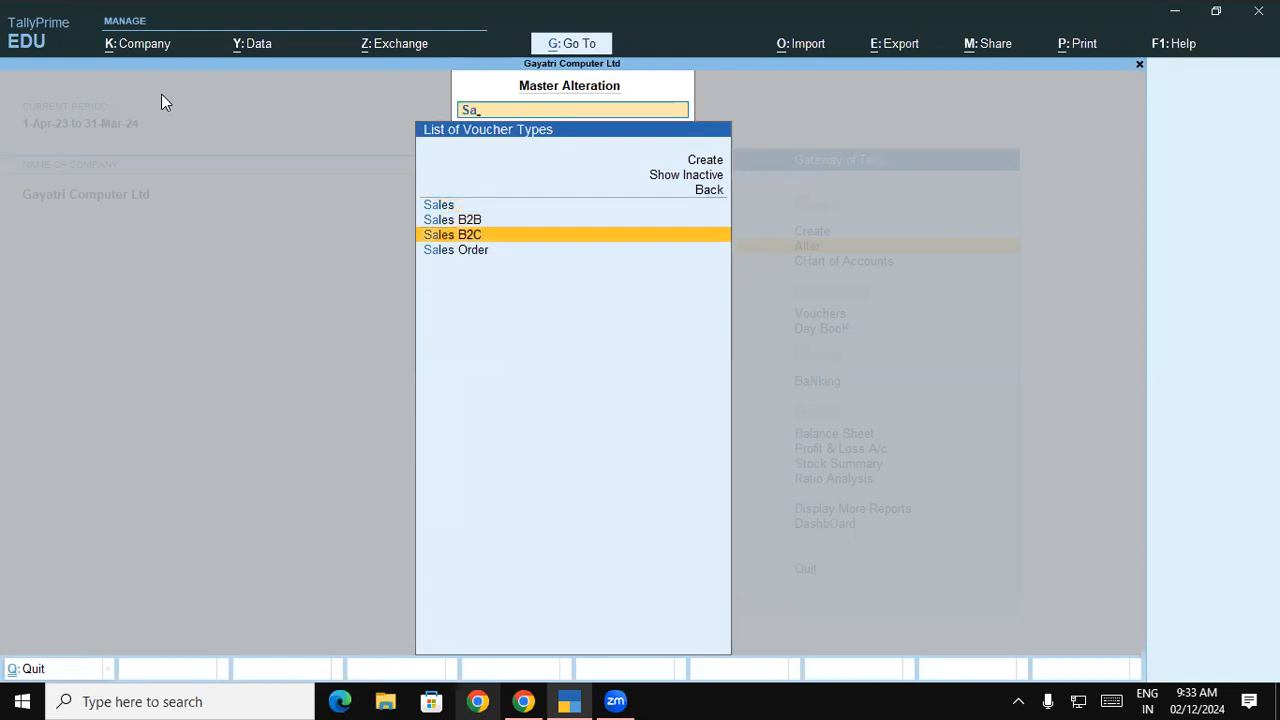
key("Return")
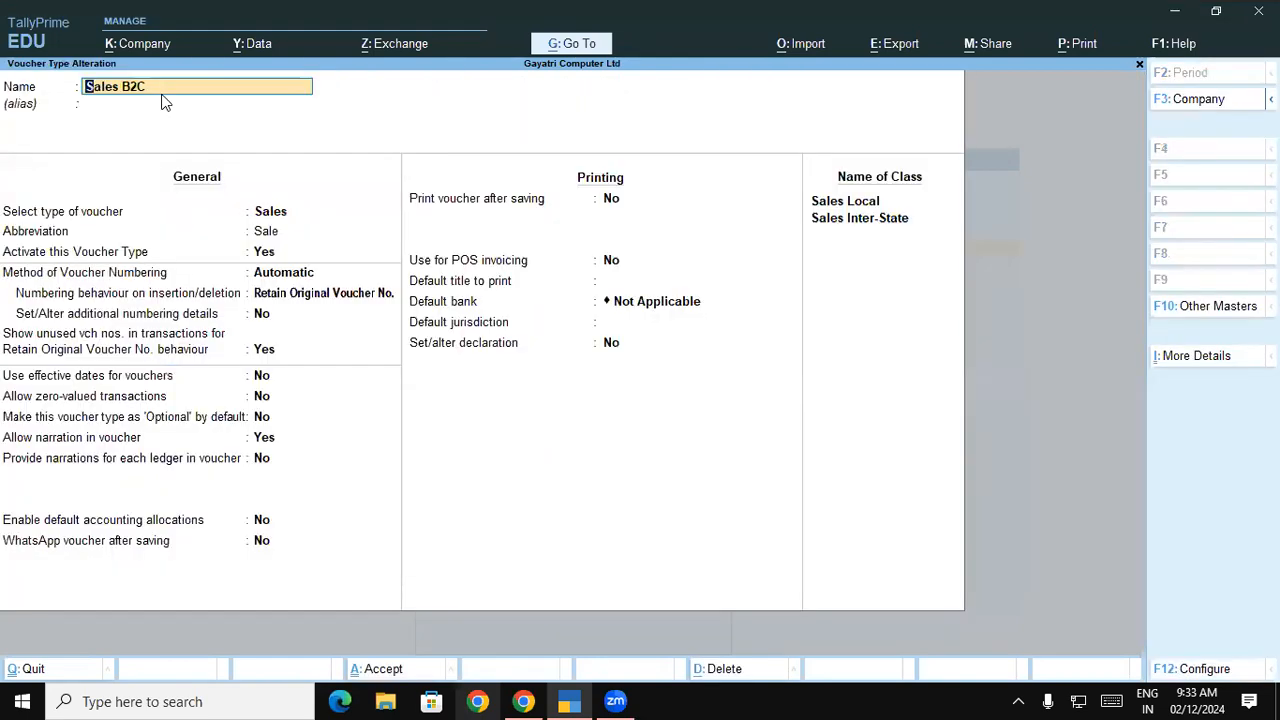
- Review the voucher numbering methods for Sales B2C and keep Automatic
key("Return")
key("Return")
key("Return")
key("Return")
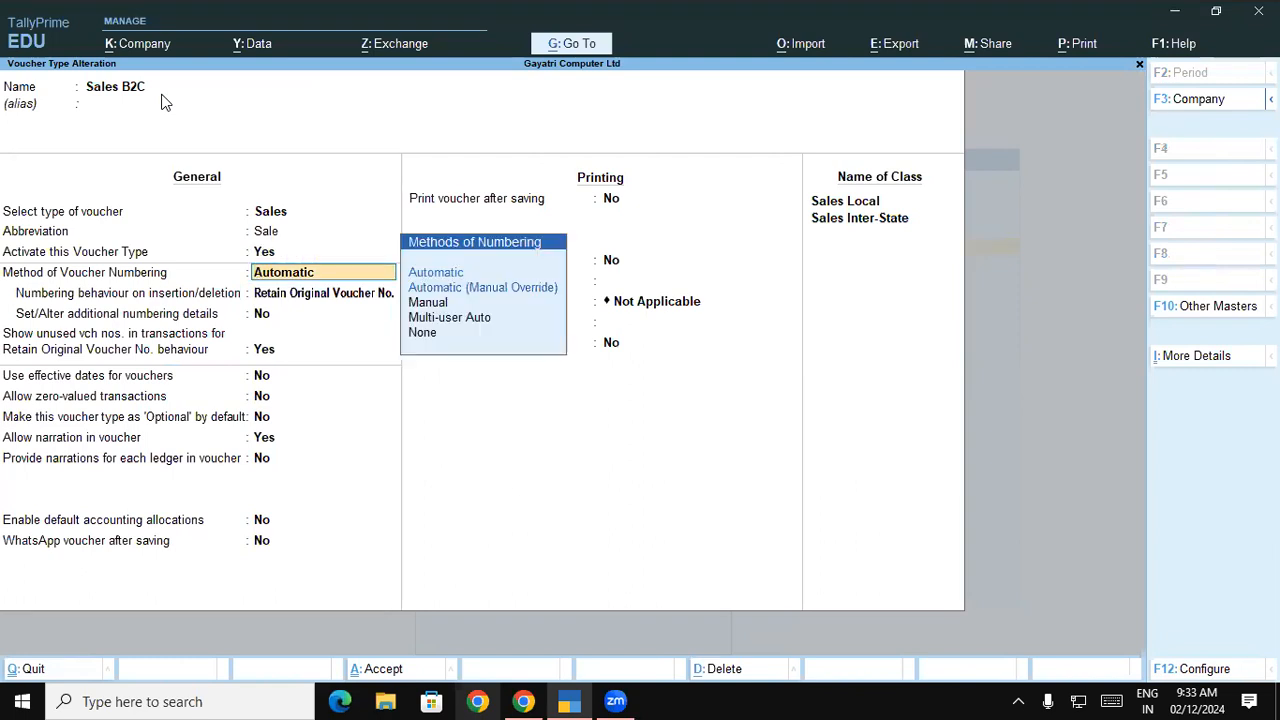
key("Down")
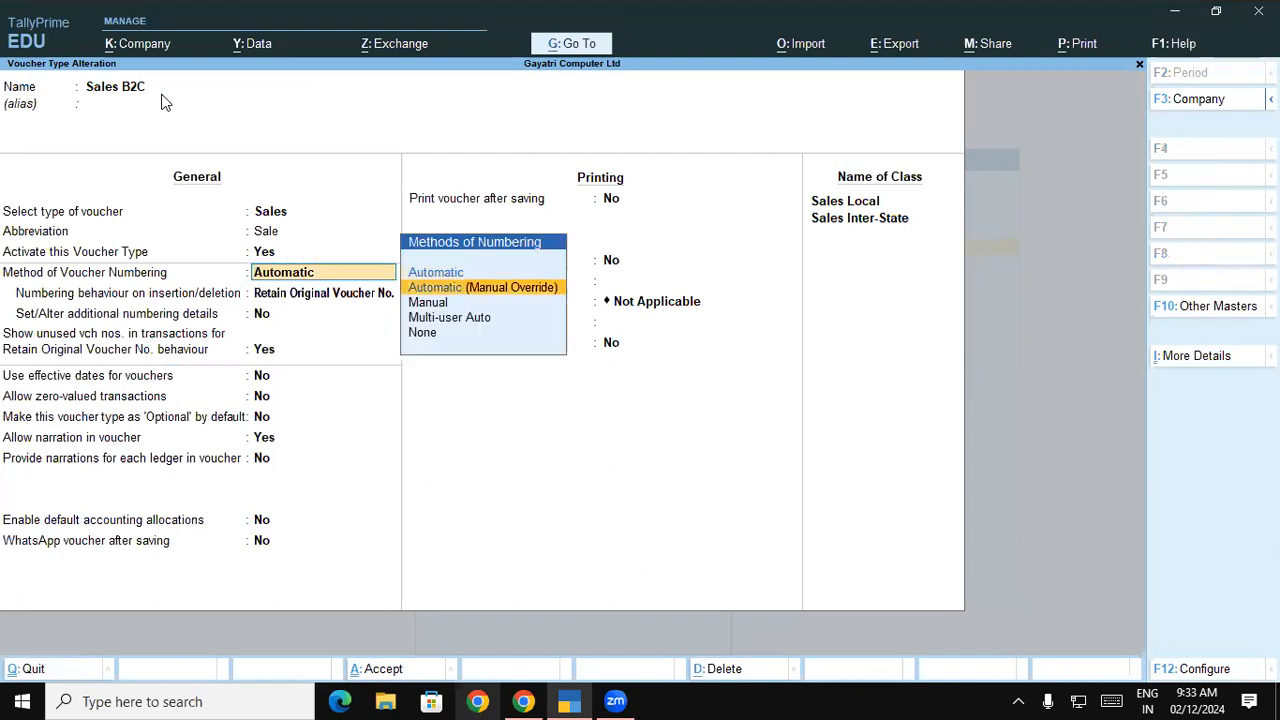
key("Down")
key("Down")
key("Down")
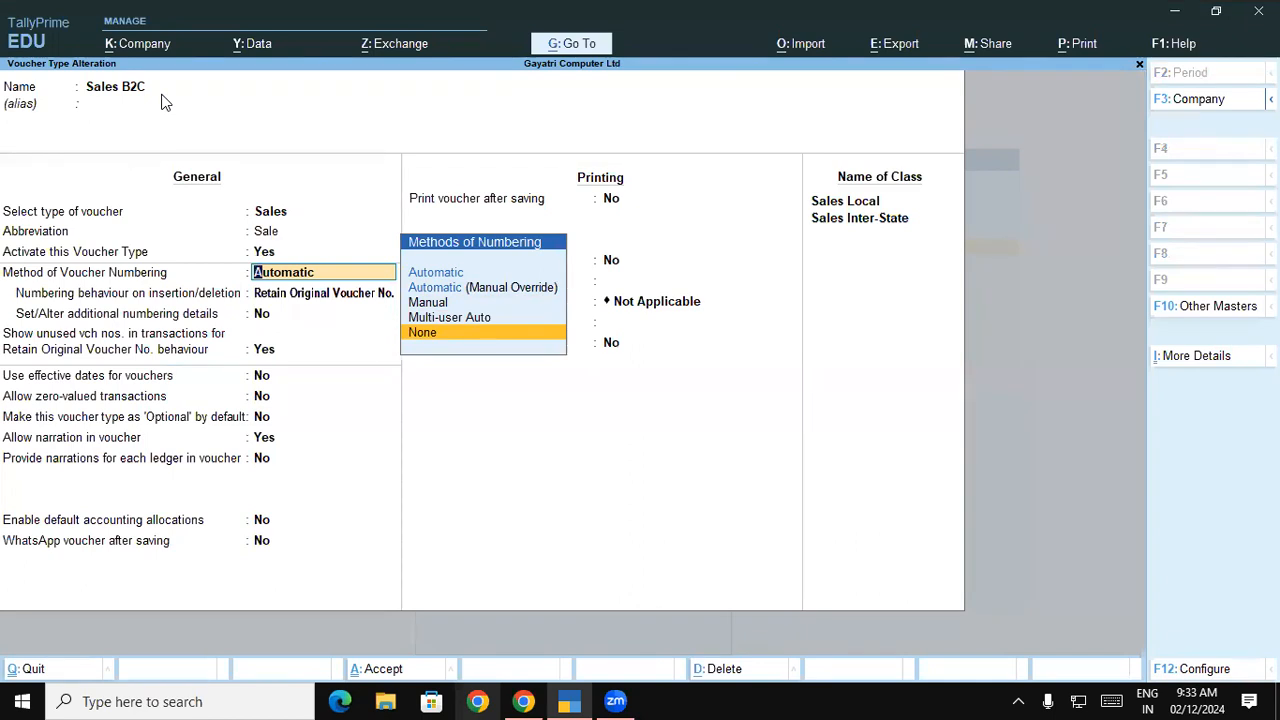
key("Up")
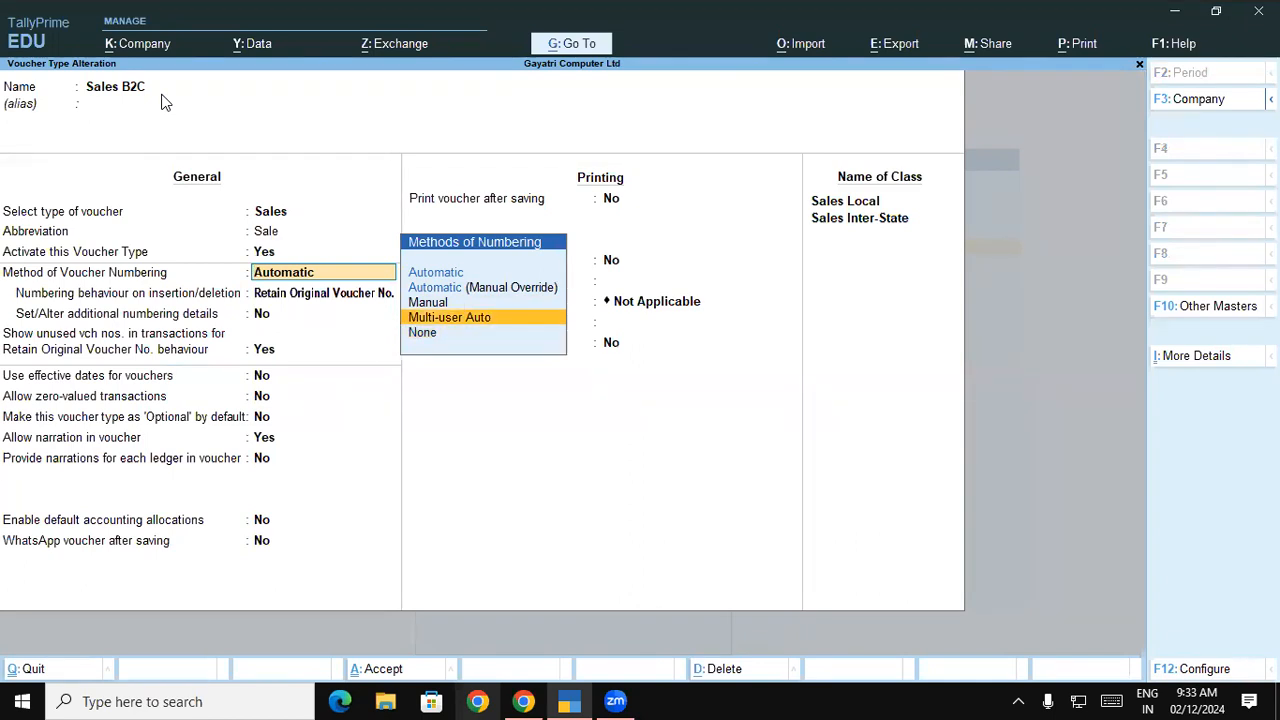
key("Up")
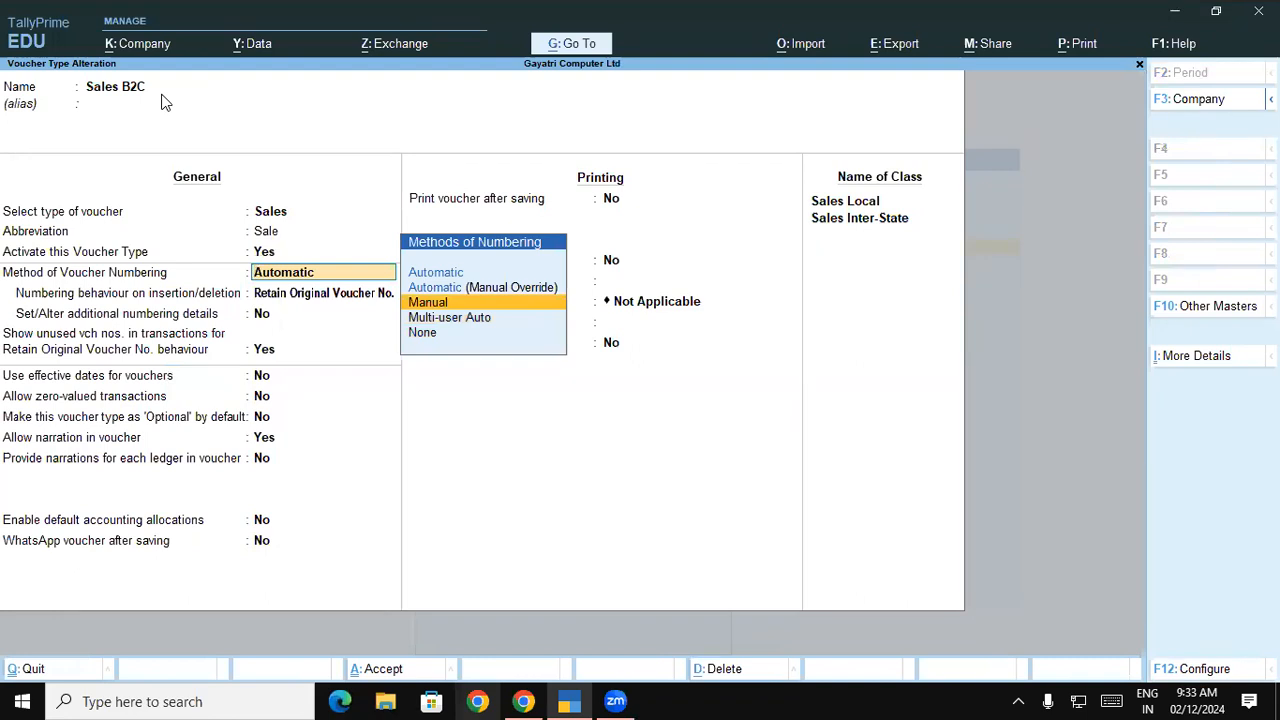
key("Up")
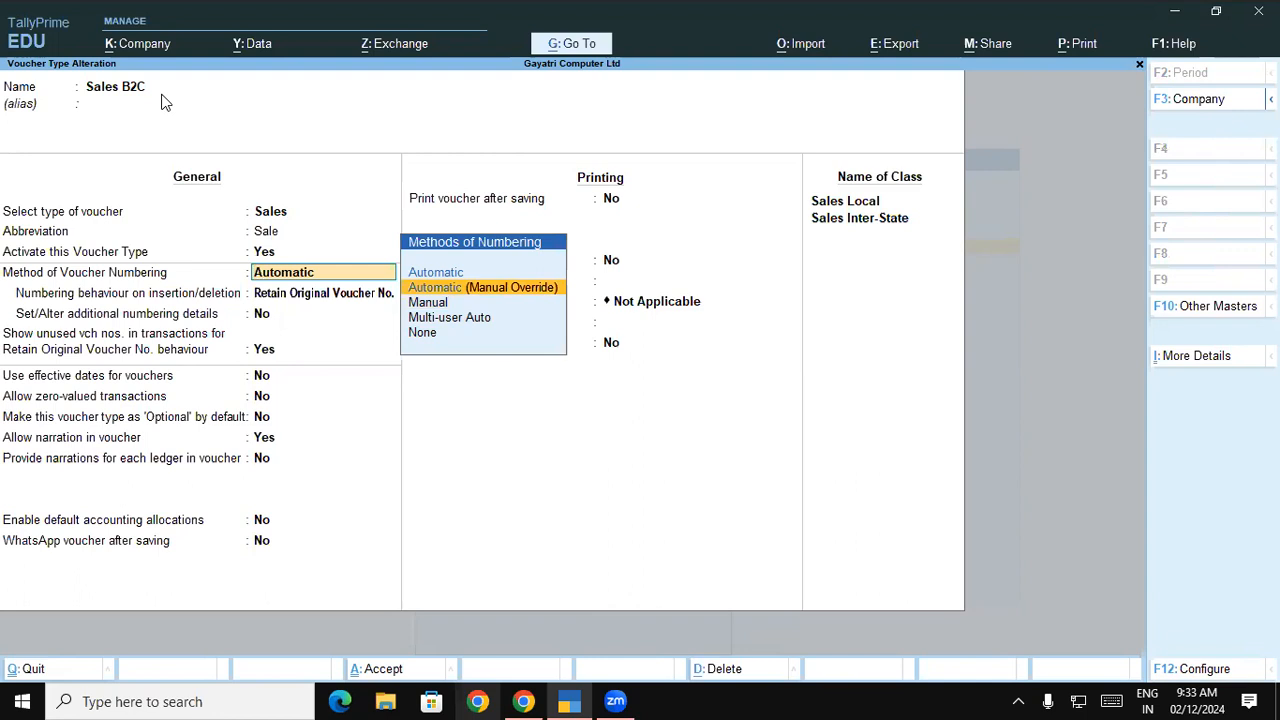
key("Up")
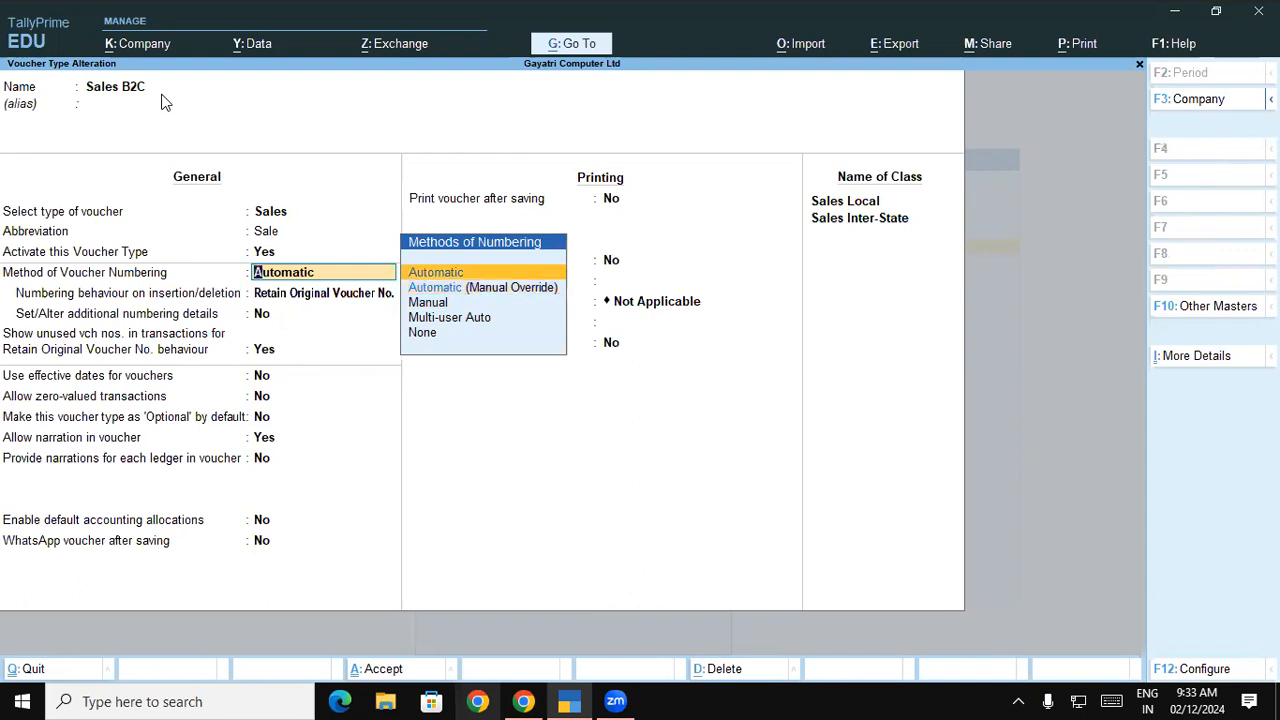
key("Return")
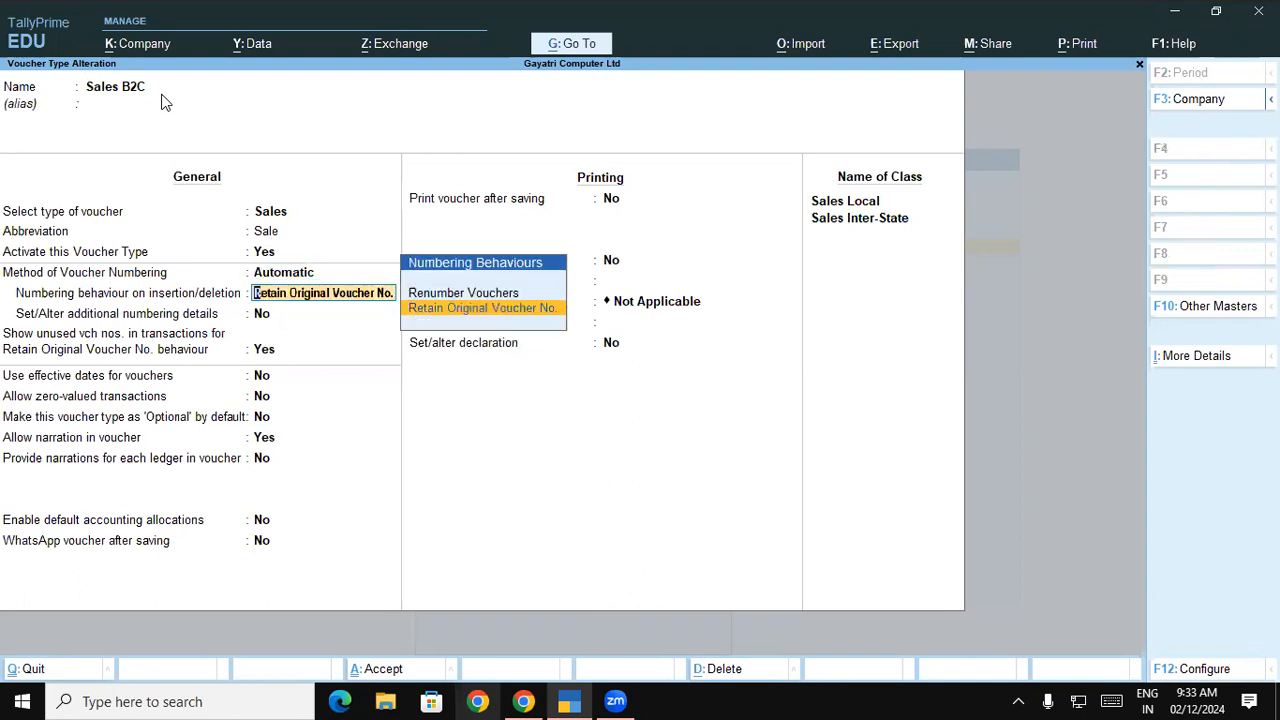
- Compare Renumber Vouchers with Retain Original Voucher No., keep the latter, and set additional numbering details to Yes
key("Up")
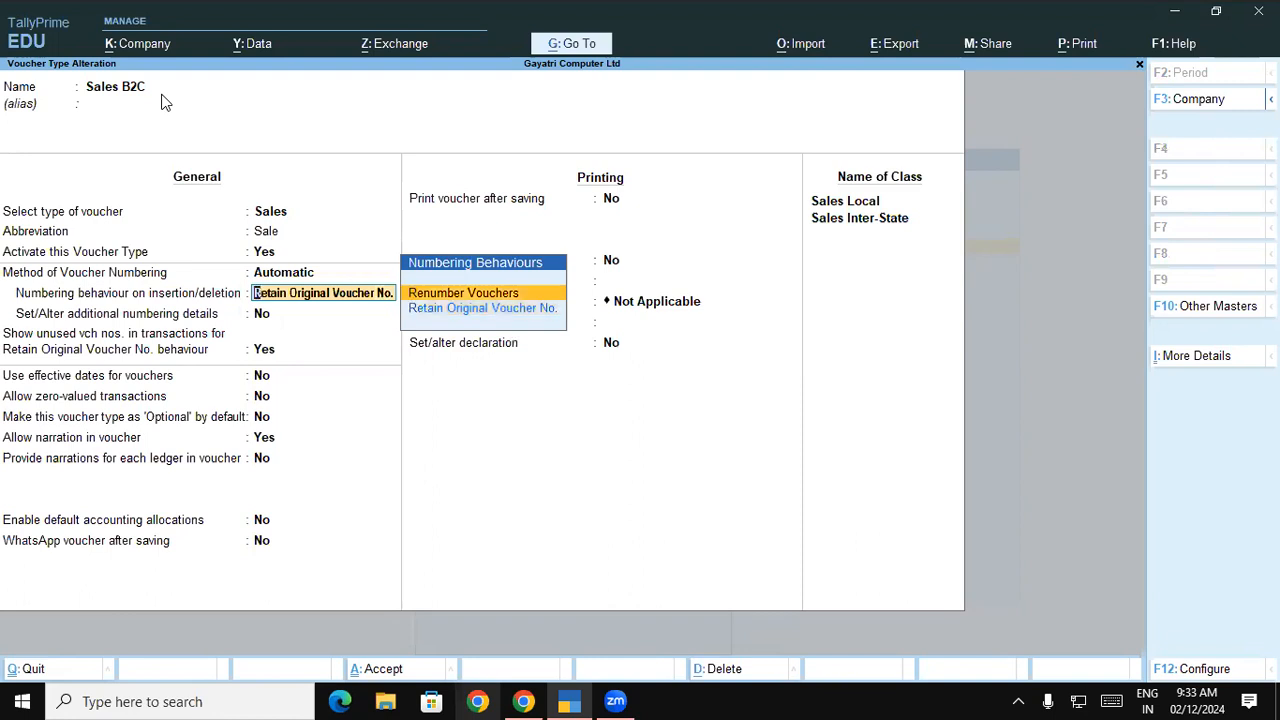
key("Down")
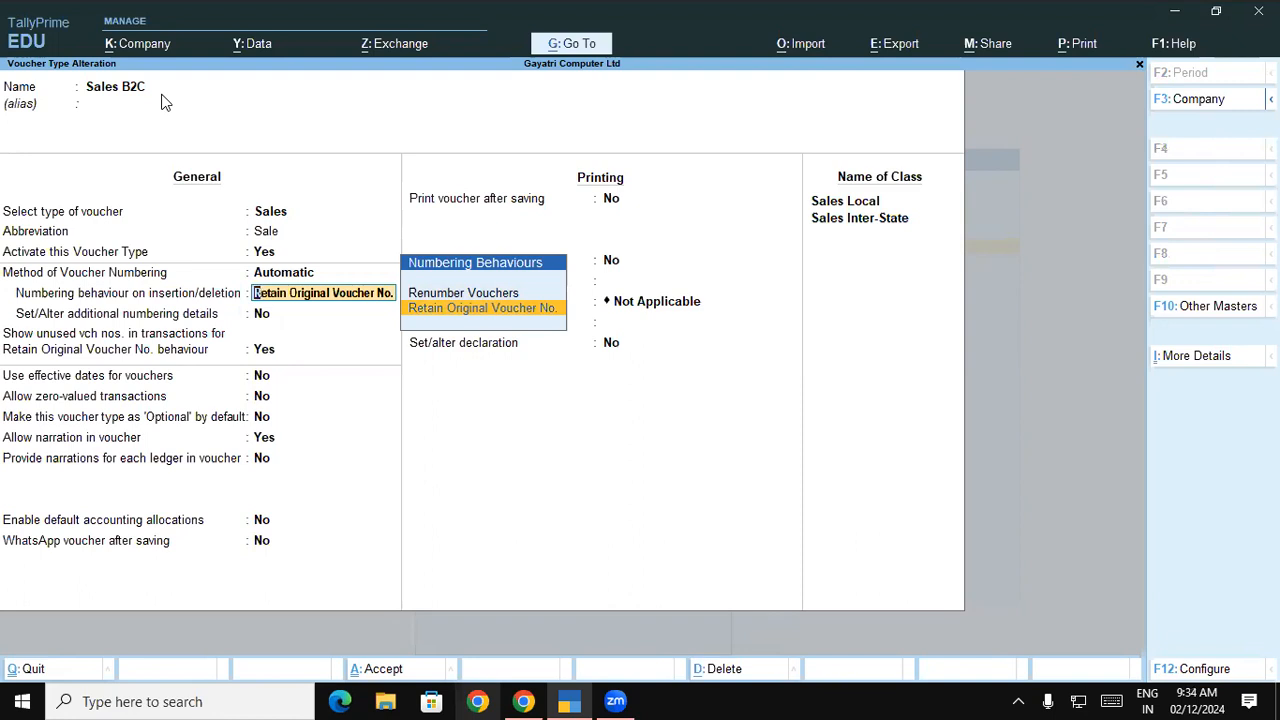
key("Up")
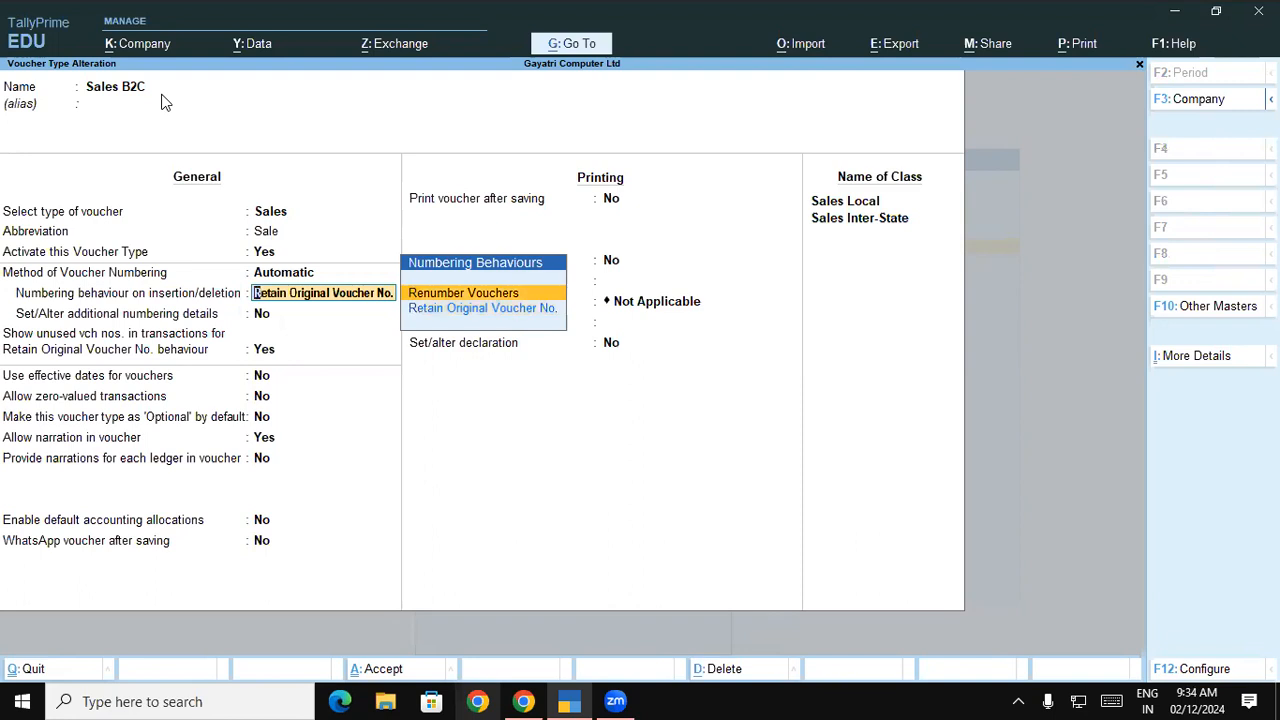
key("Down")
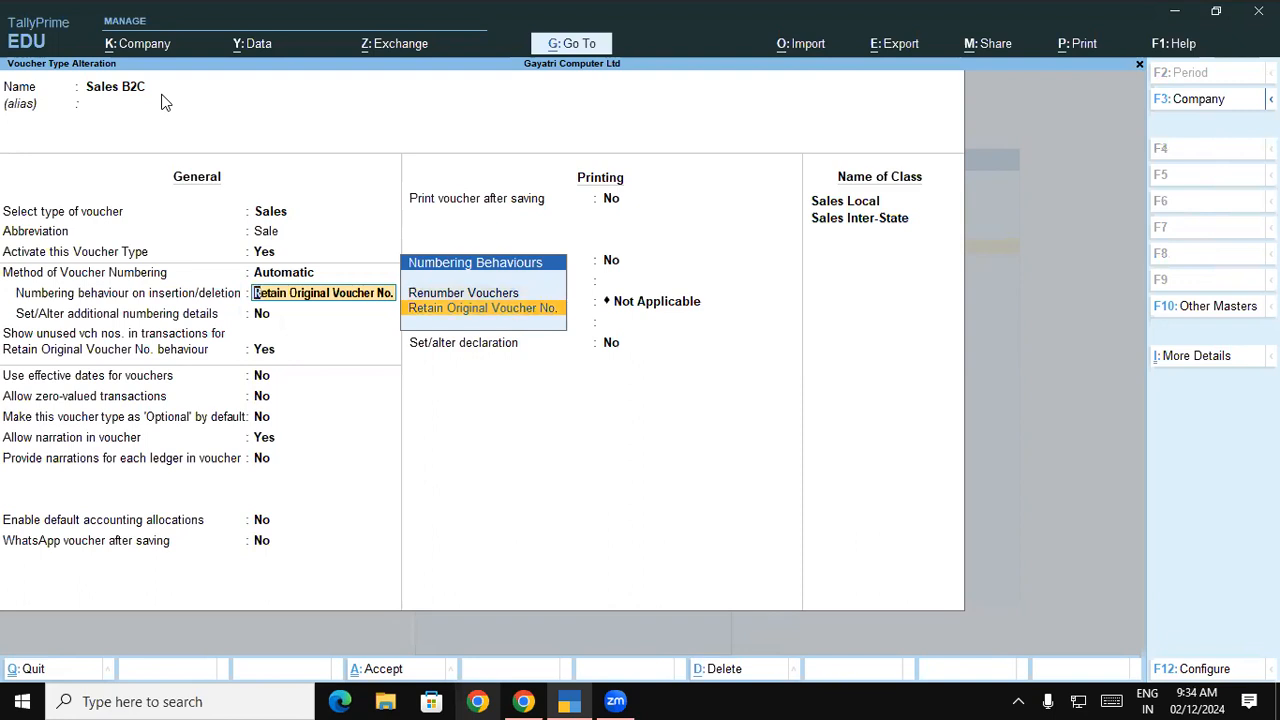
key("Return")
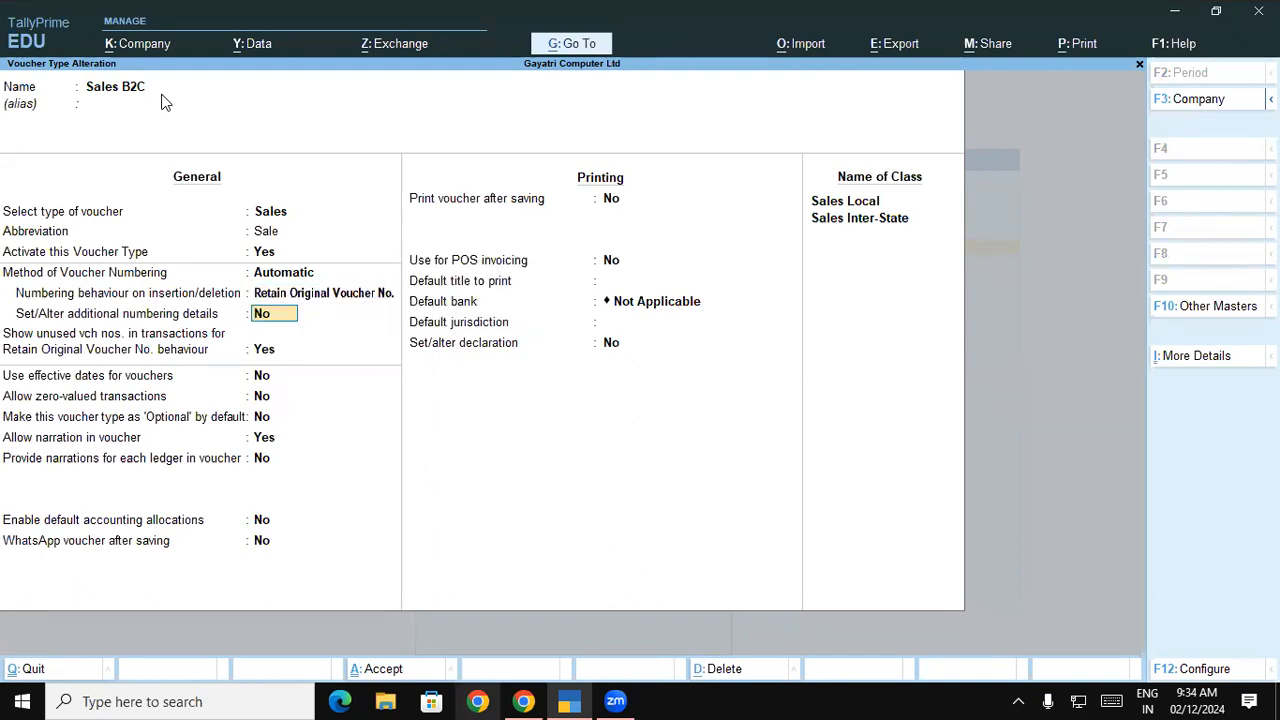
type("y")
key("Return")
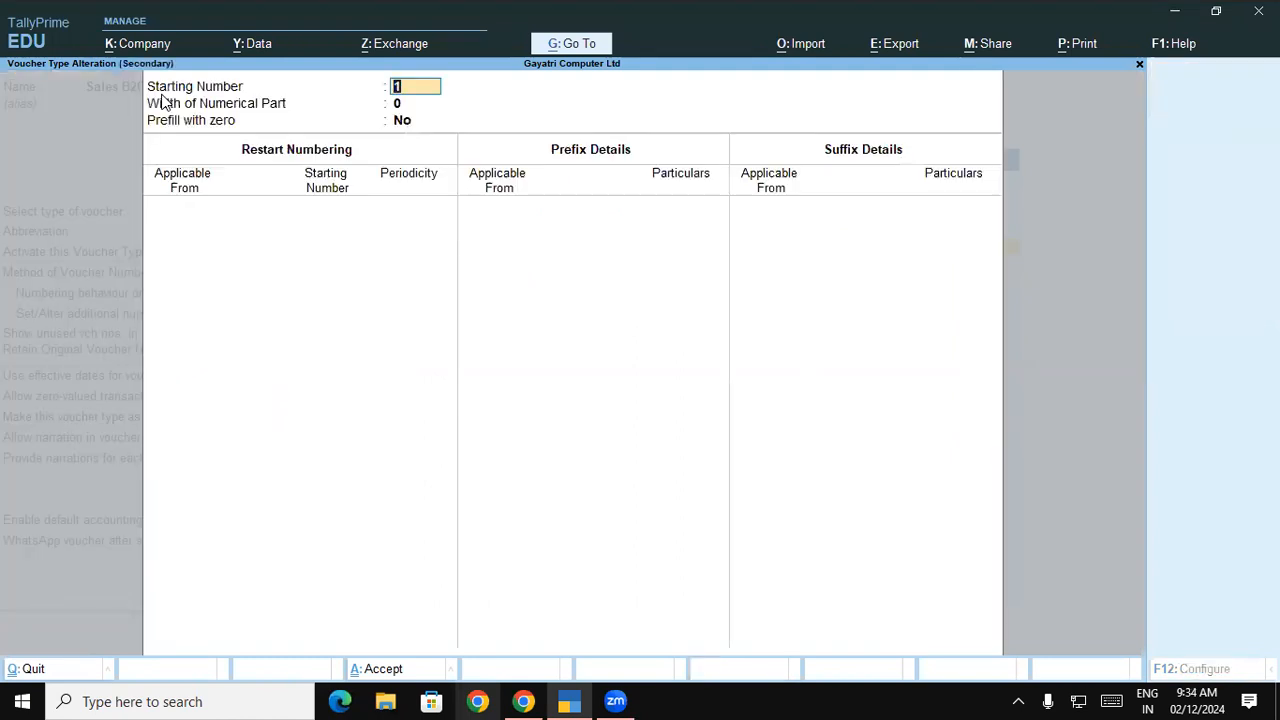
- Restart the Sales B2C voucher numbering yearly from 1-Apr-23 with starting number 1
key("Return")
key("Return")
key("Return")
type("01-")
key("Return")
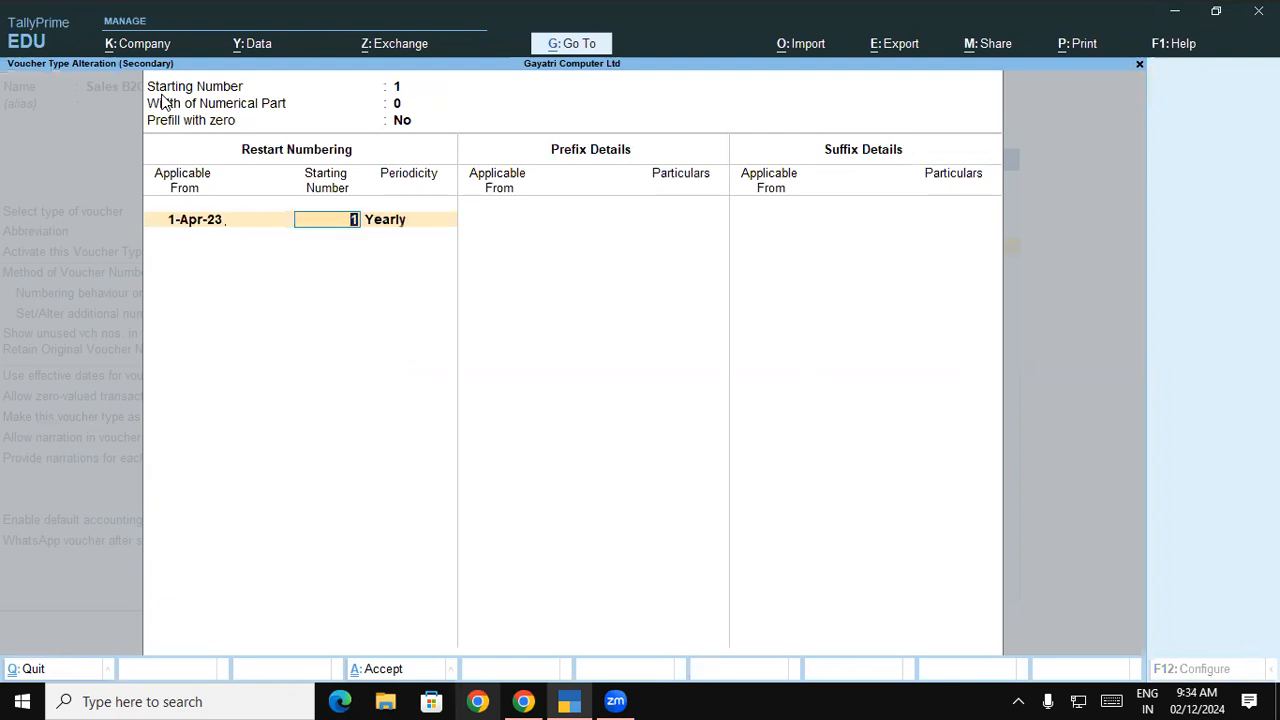
key("Return")
key("Return")
- Add the prefix B2C-00 applicable from 1-Apr-23 and save the Sales B2C voucher type
key("Return")
type("01-")
key("Return")
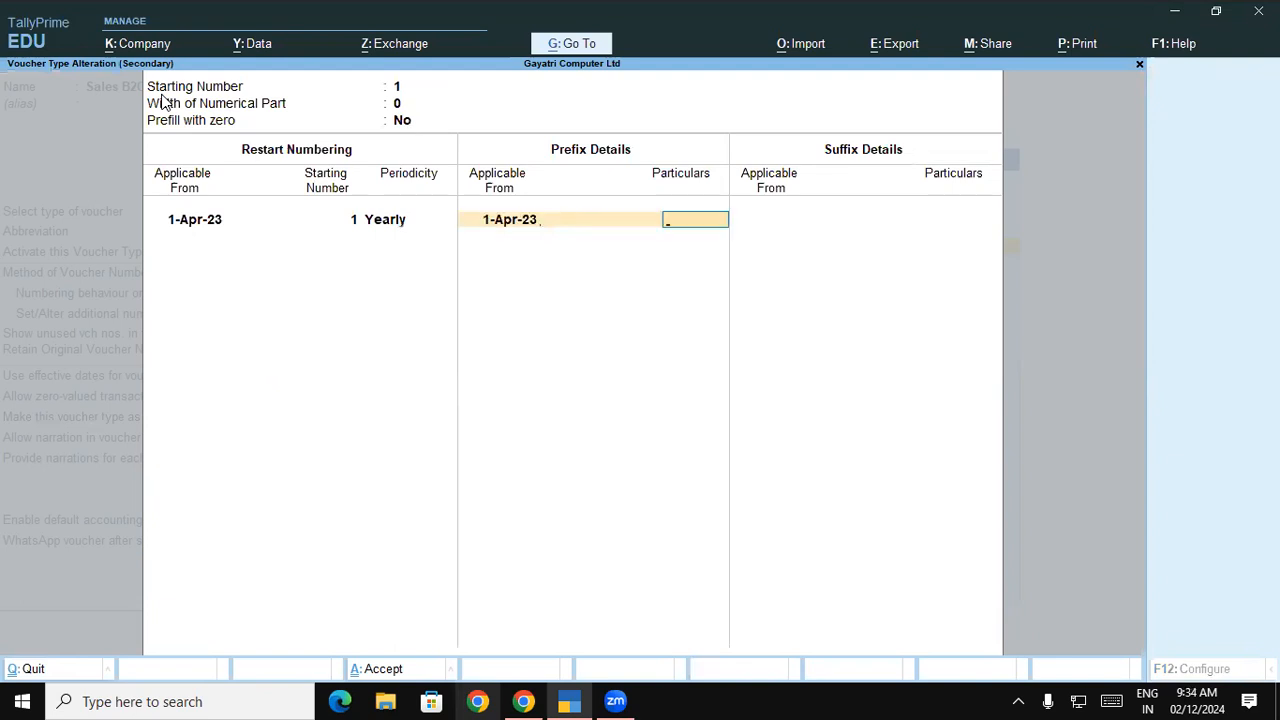
type("B2C-00")
key("Return")
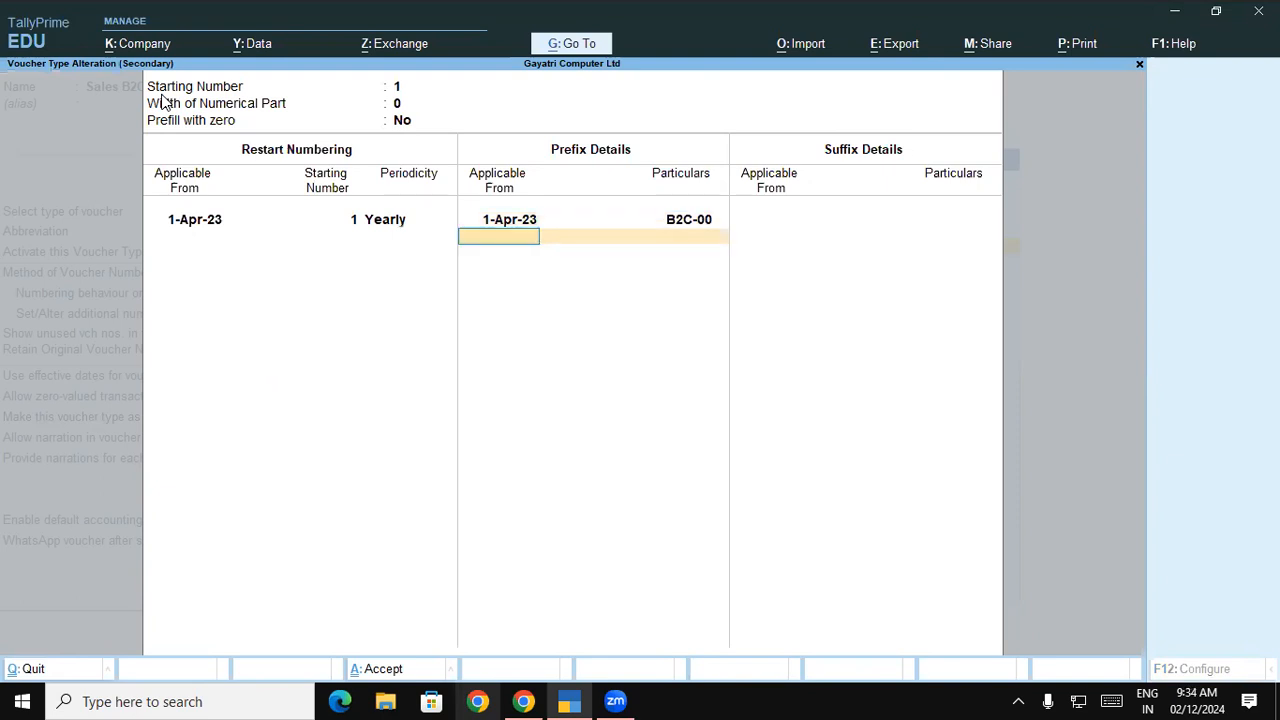
key("ctrl")
key("ctrl+a")
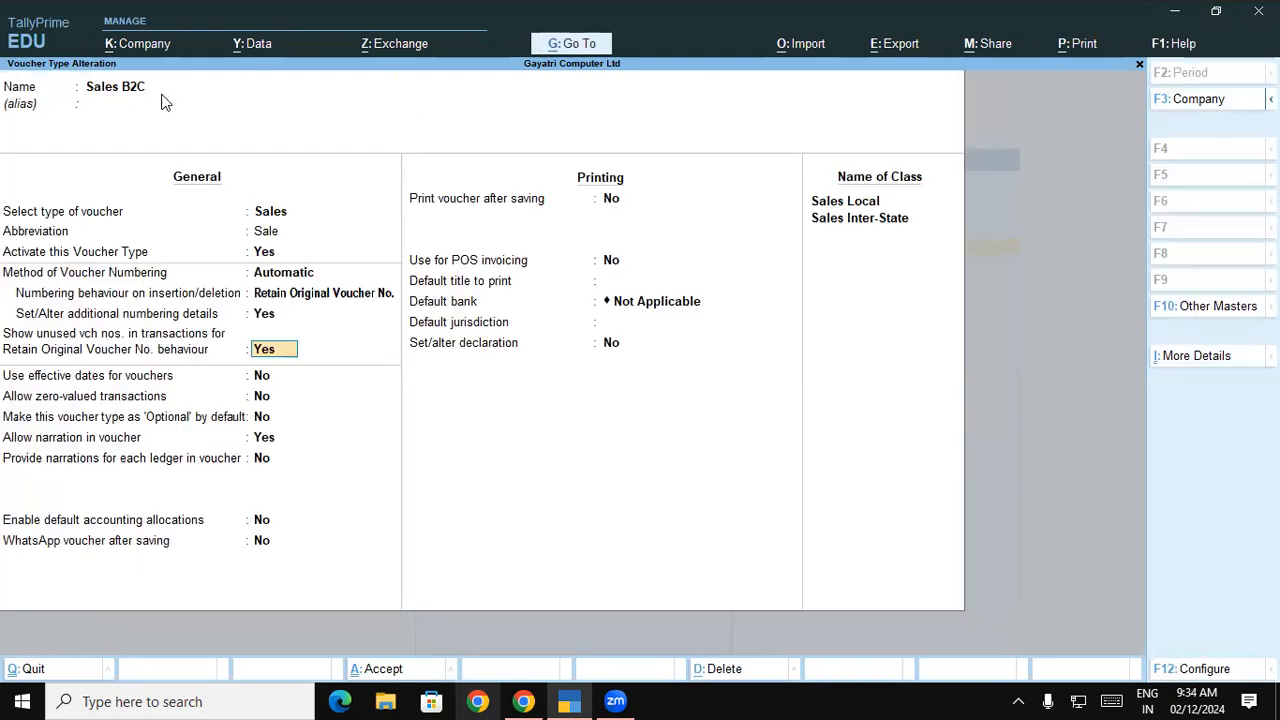
key("ctrl")
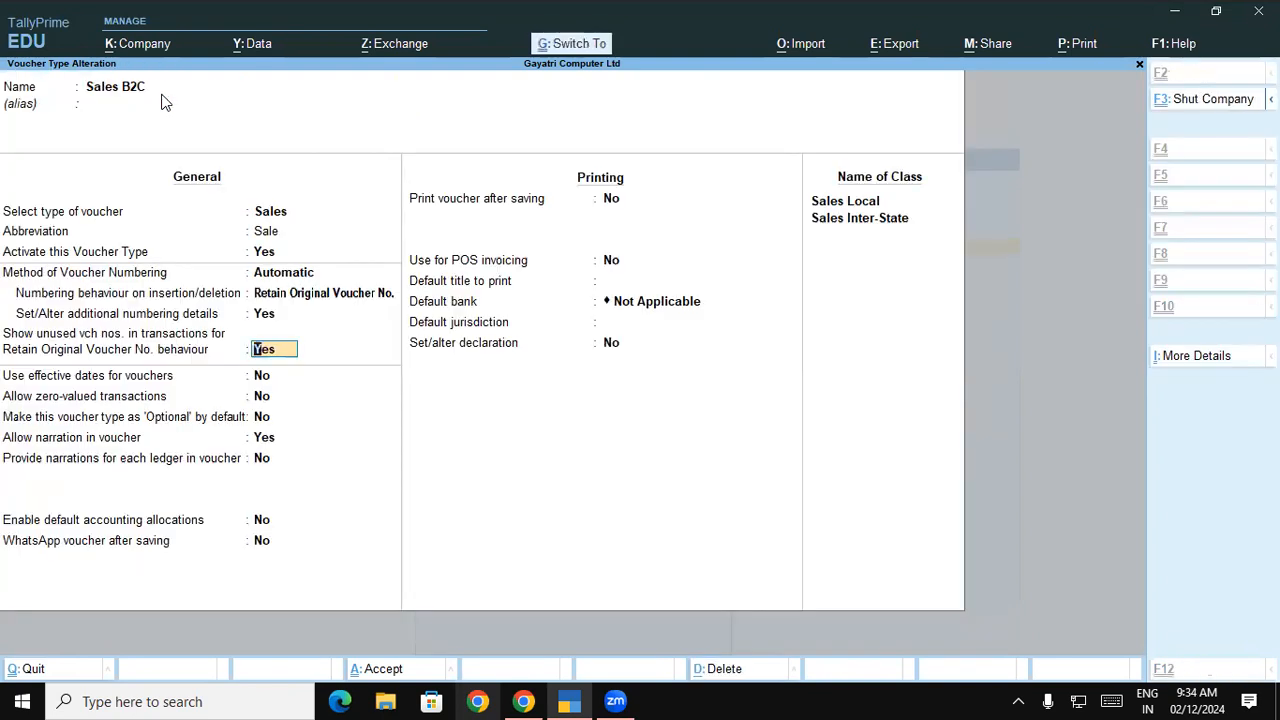
key("ctrl+a")
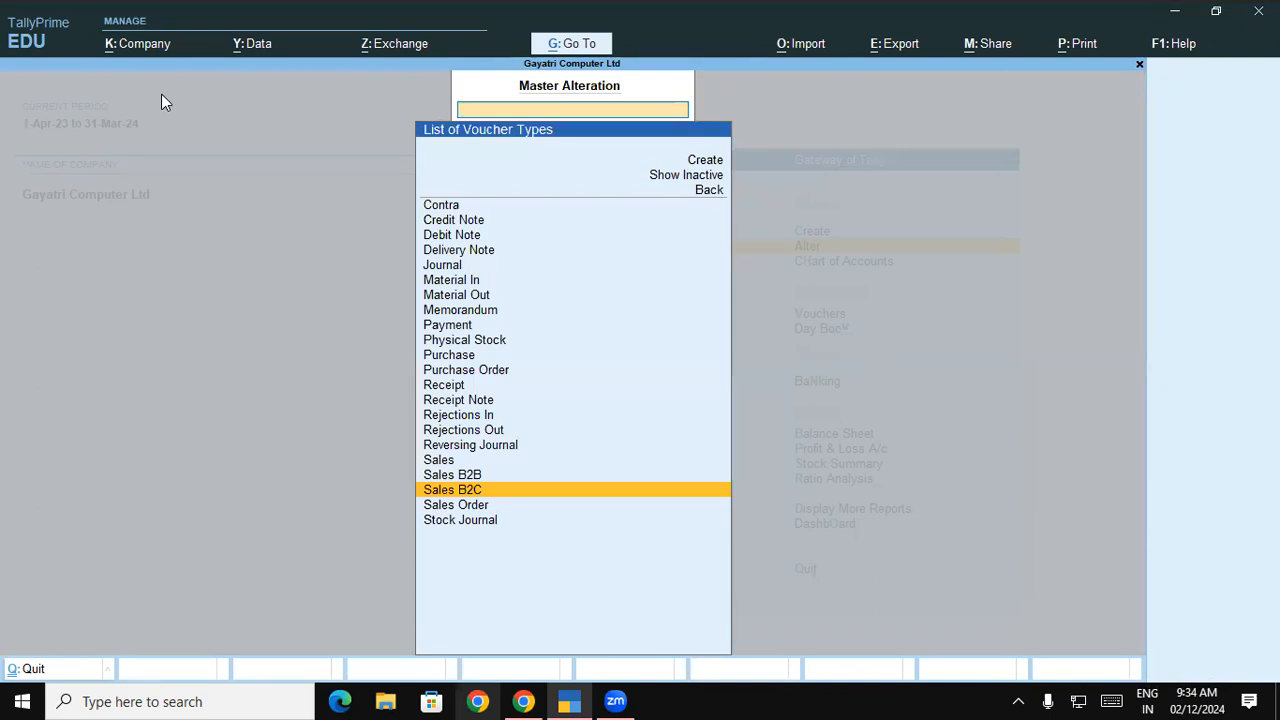
- Open the Purchase voucher type for alteration and go to its method of voucher numbering
key("Up")
key("Up")
key("Up")
key("Up")
key("Up")
key("Up")
key("Up")
key("Up")
key("Up")
key("Return")
key("Return")
key("Return")
key("Return")
key("Return")
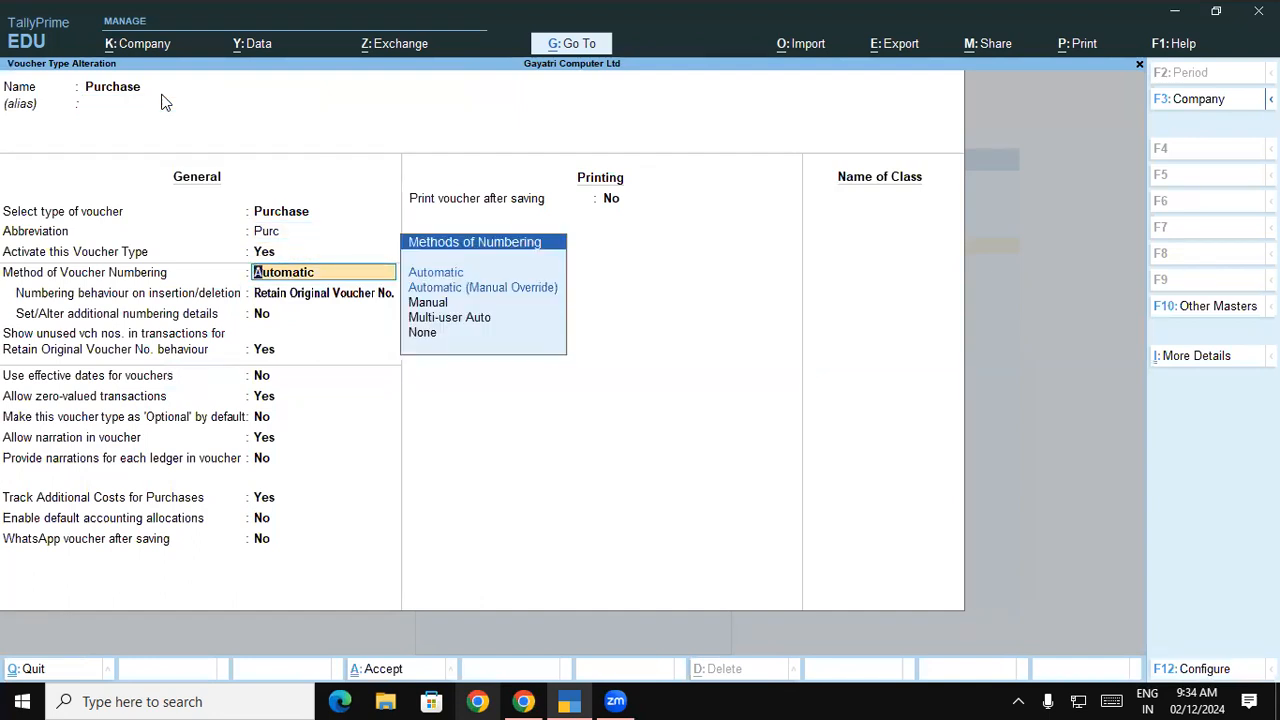
- Review the numbering methods for Purchase, keep Automatic, and save the voucher type to return to the Gateway of Tally
key("Down")
key("Down")
key("Down")
key("Down")
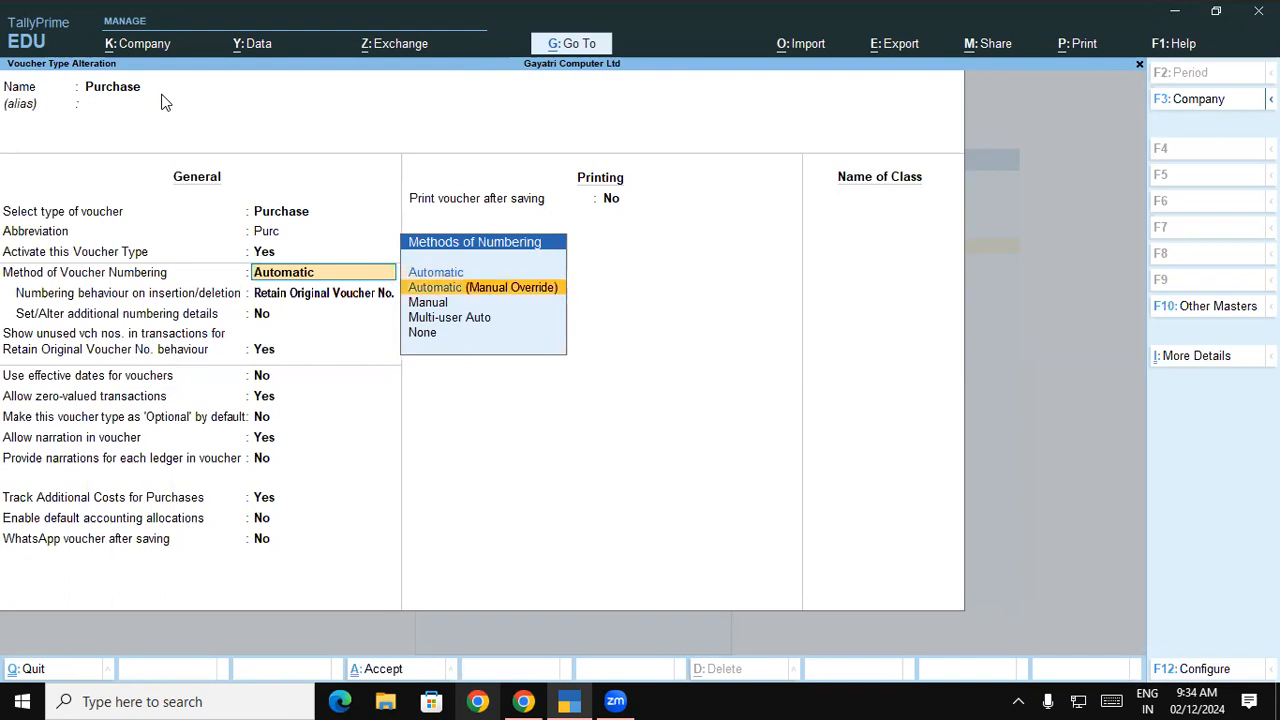
key("Down")
key("Up")
key("Up")
key("Up")
key("Up")
key("Return")
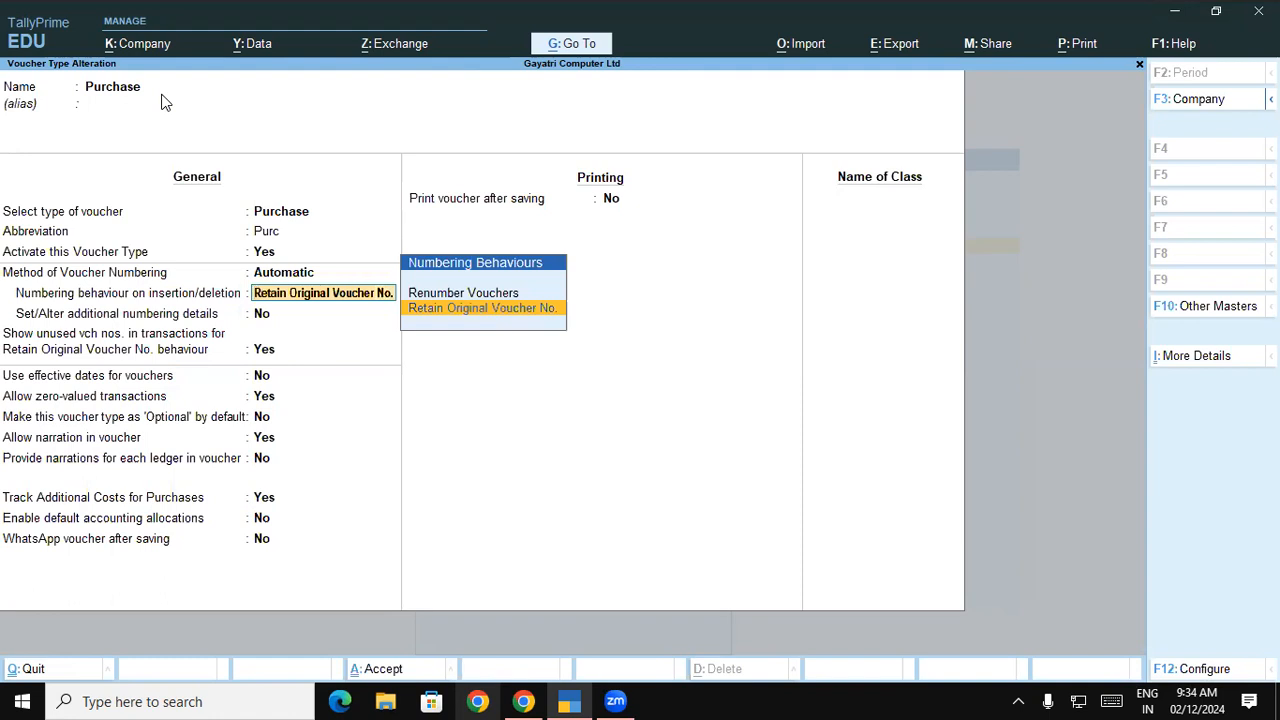
key("ctrl")
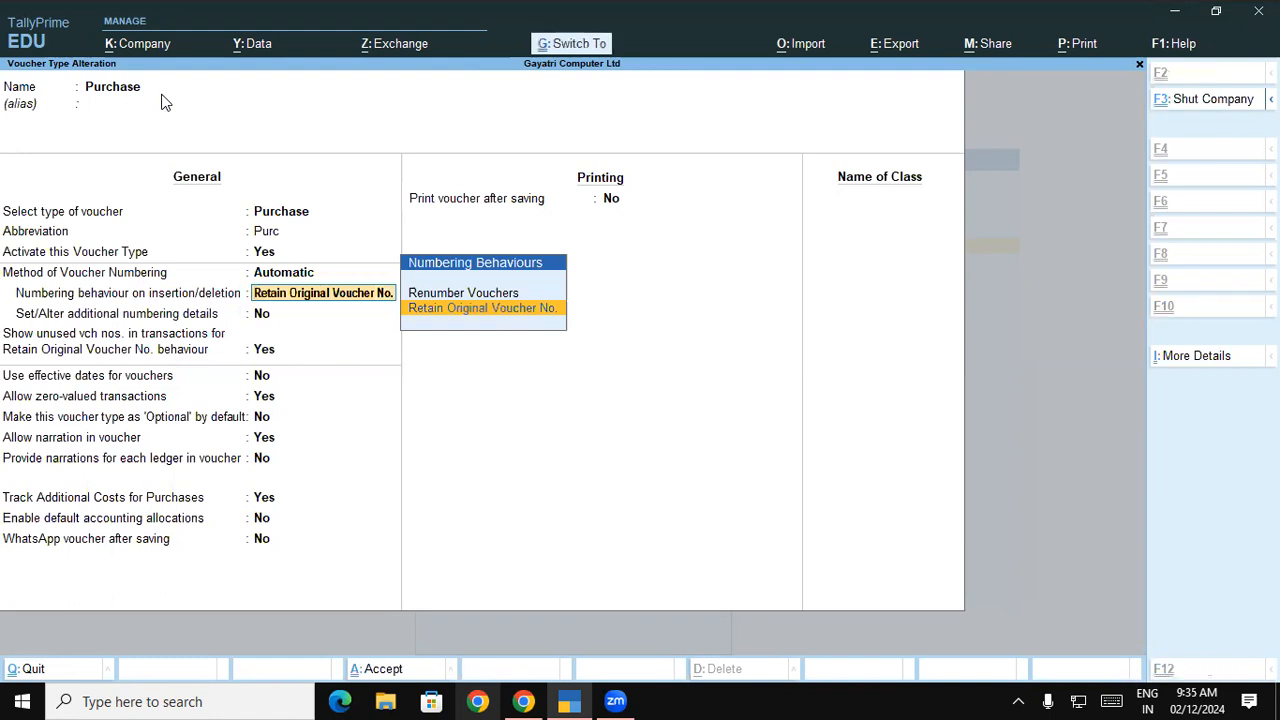
key("ctrl+a")
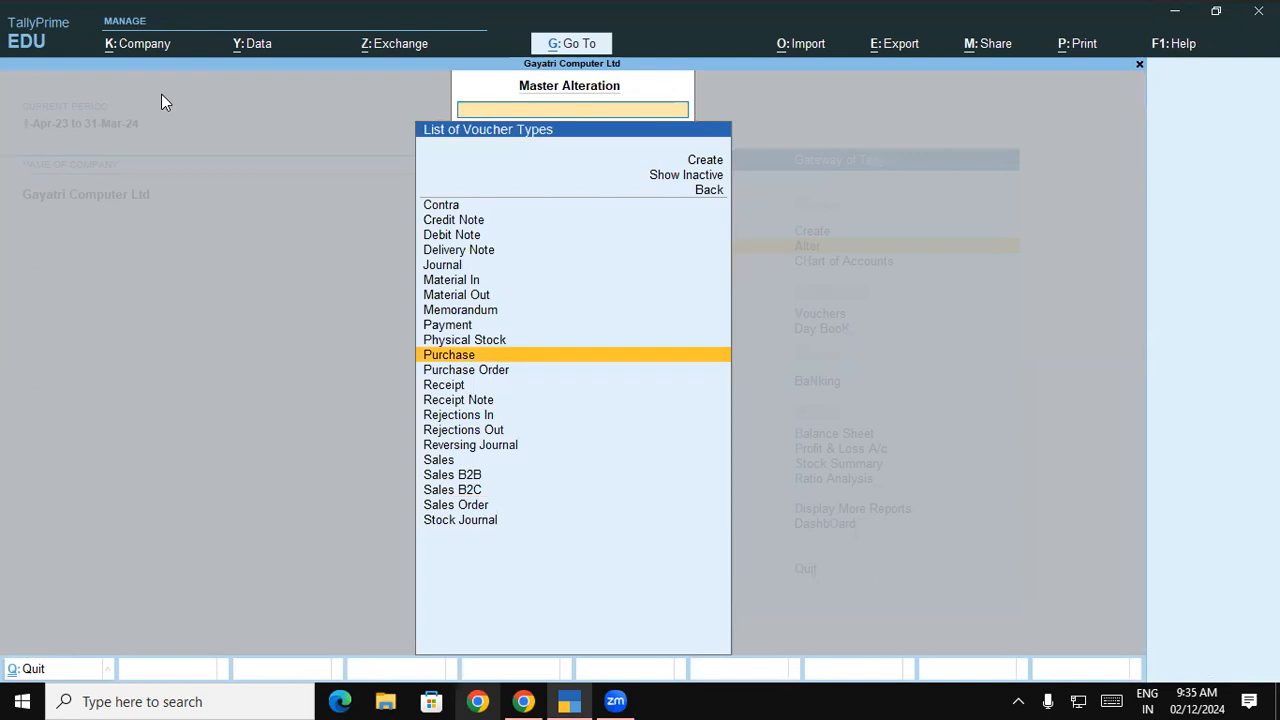
key("Escape")
key("Escape")
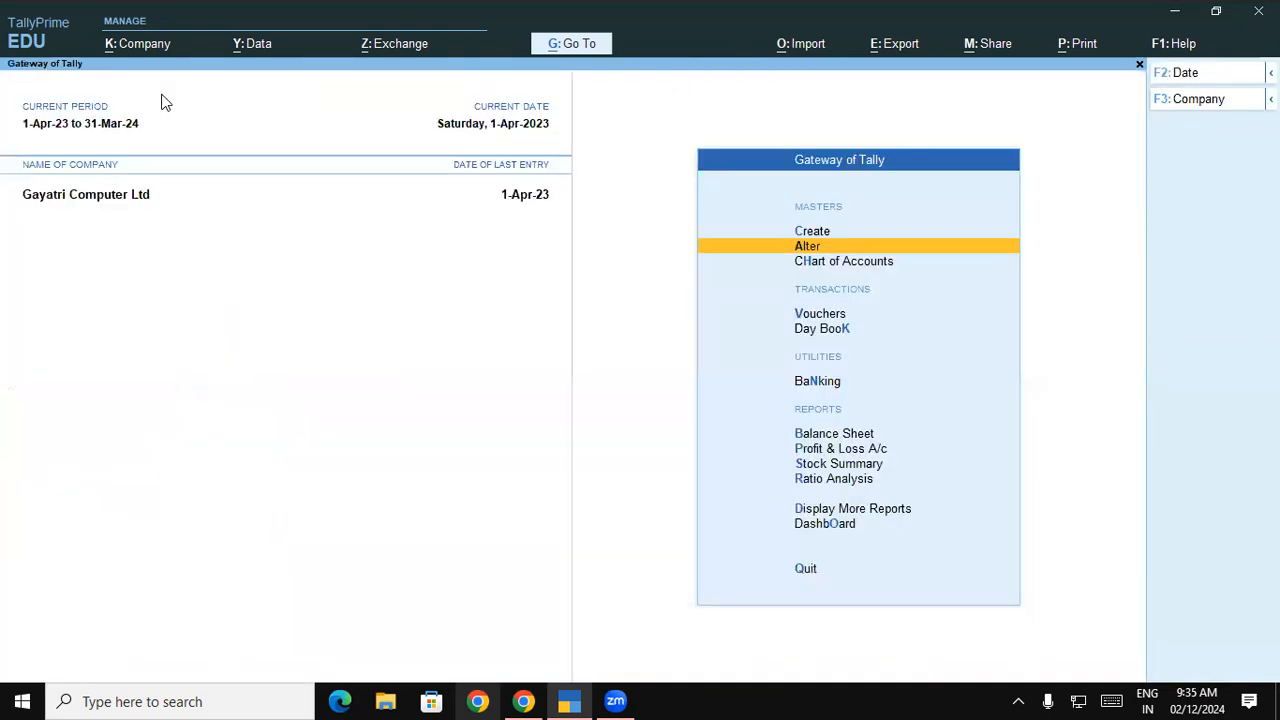
- Open a new Sales B2B voucher and look up the customer of the local sale transaction in the Chrome PDF
key("Down")
key("Down")
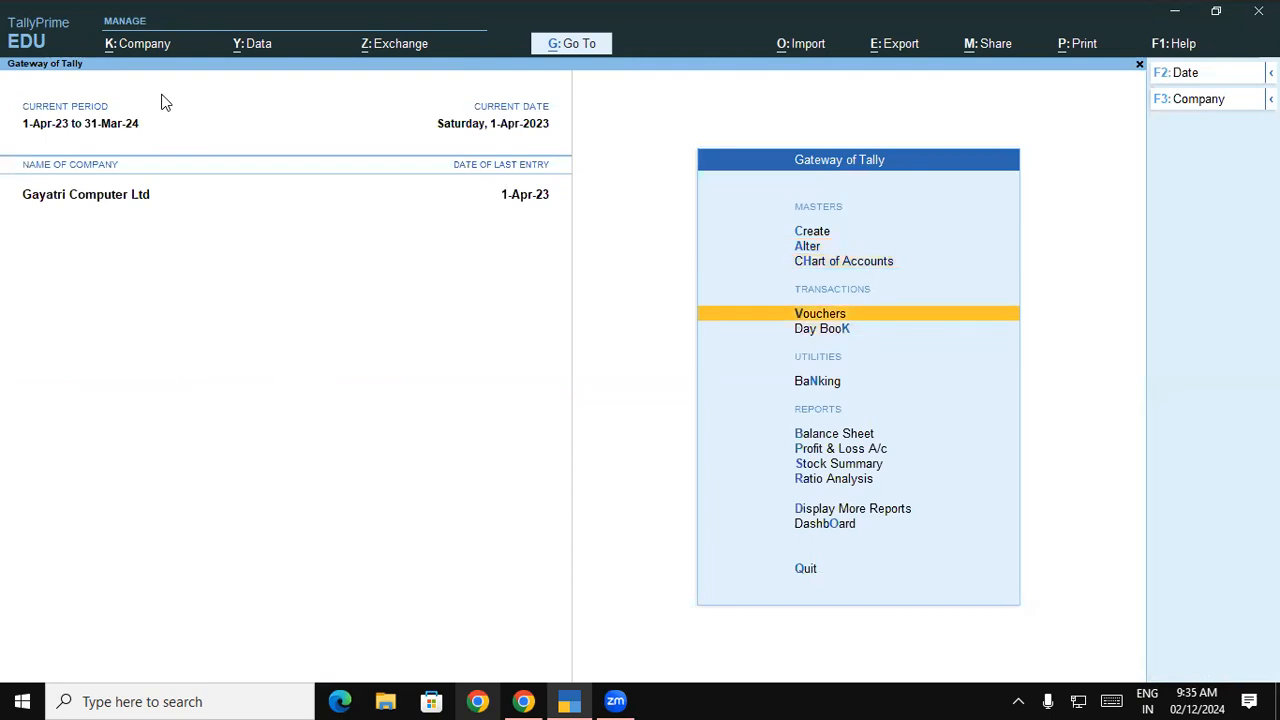
key("Return")
key("alt")
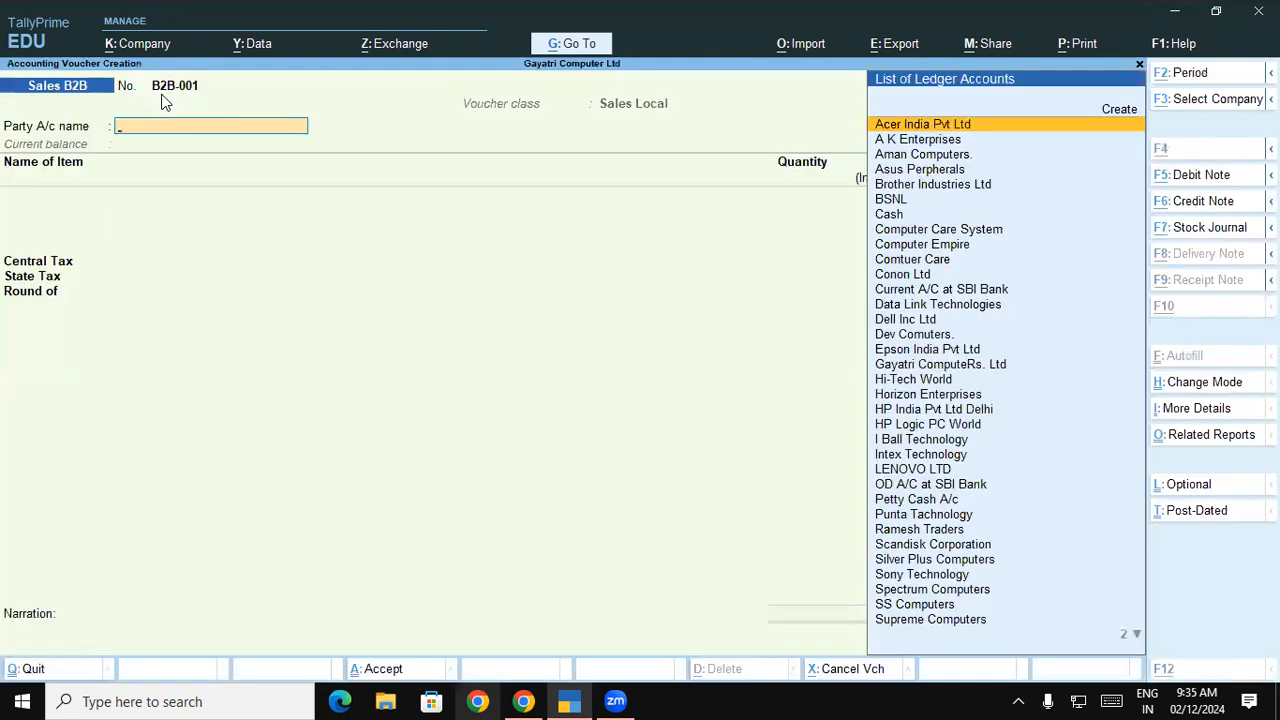
key("alt+Tab")
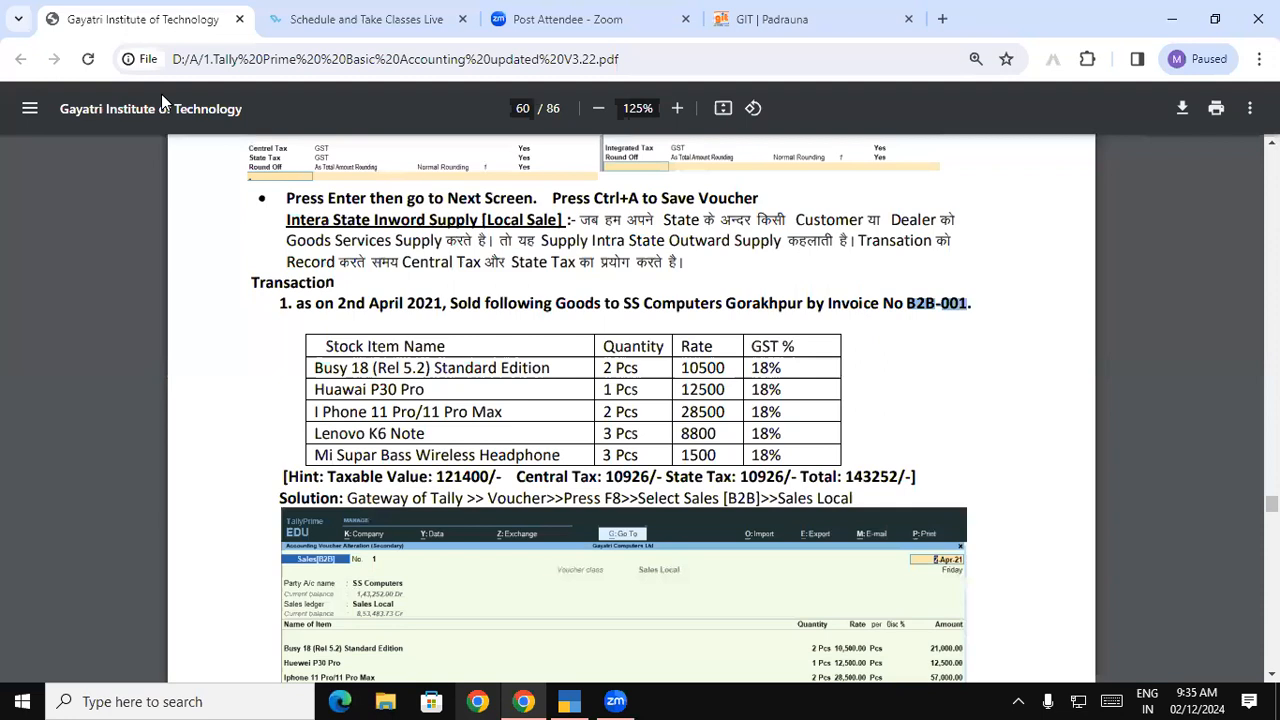
left_click_drag(605, 303, 750, 303)
- Switch back to TallyPrime, choose SS Computers as the party account, and accept the dispatch and party details
left_click(569, 701)
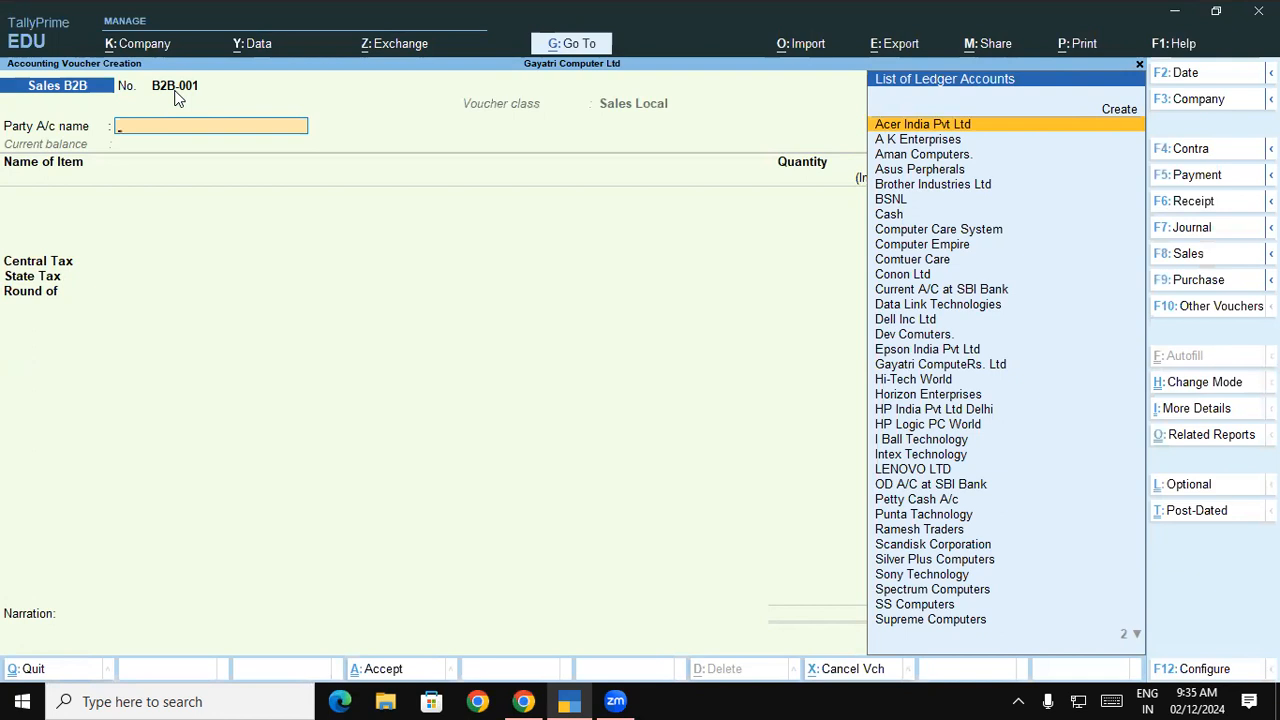
type("Ss")
key("Return")
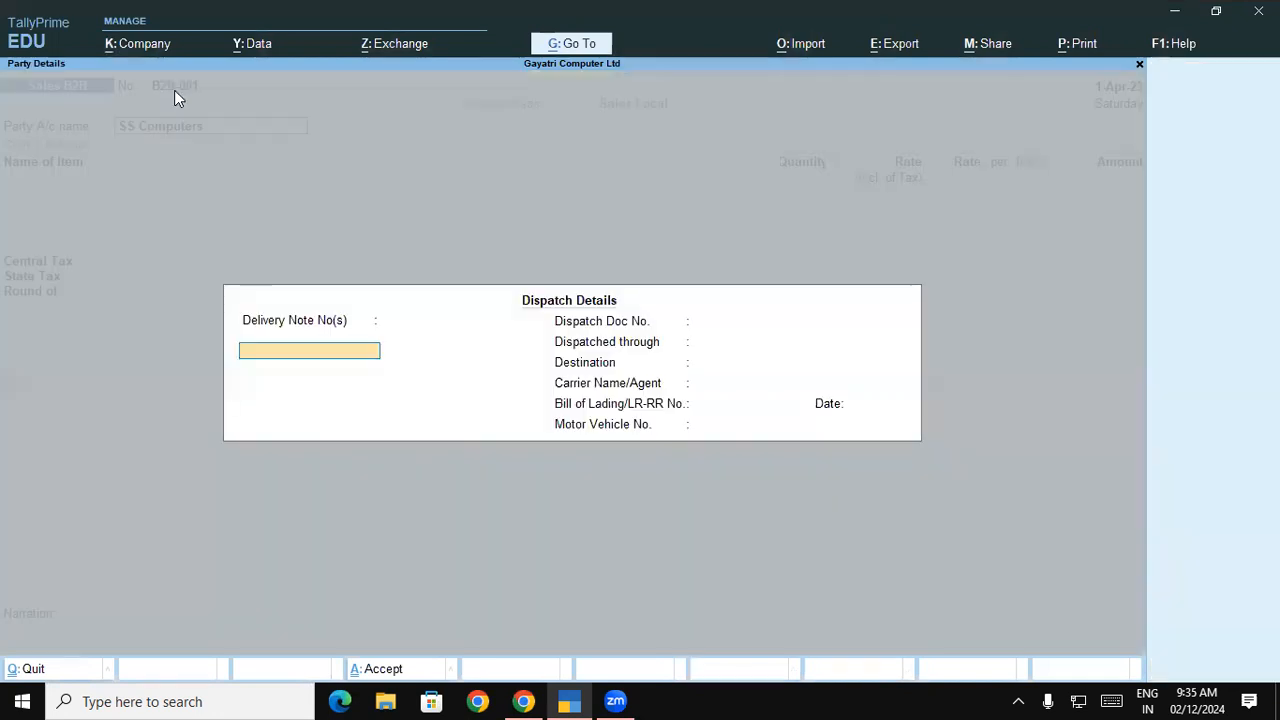
key("ctrl+a")
key("ctrl+a")
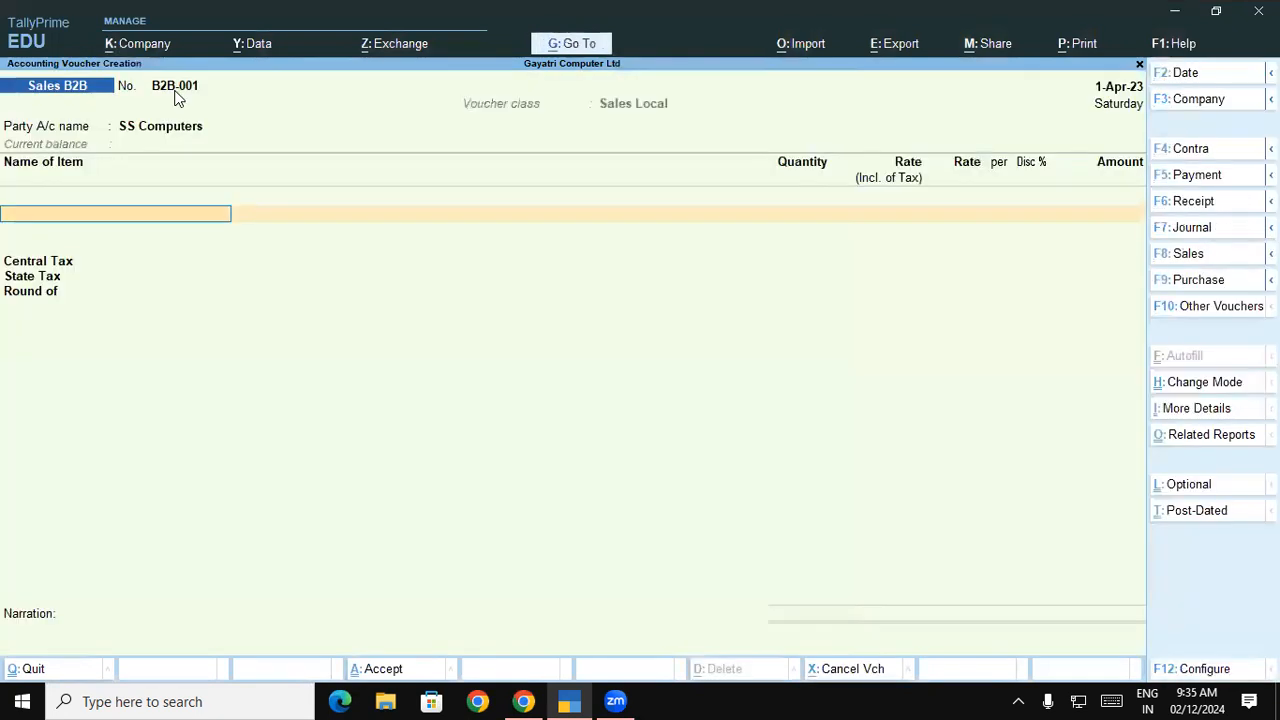
- Check the first stock item in the PDF and add Busy 18 (Rel 5.2) to the Sales B2B voucher
key("alt+Tab")
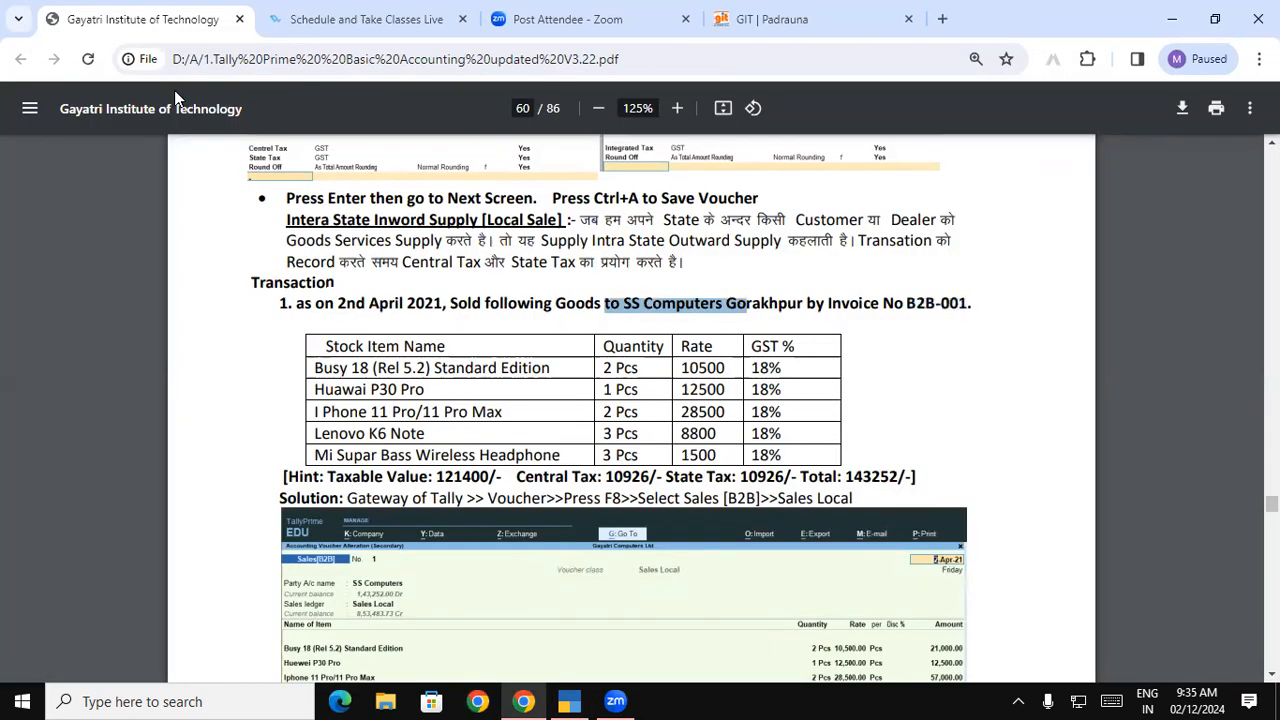
key("alt+Tab")
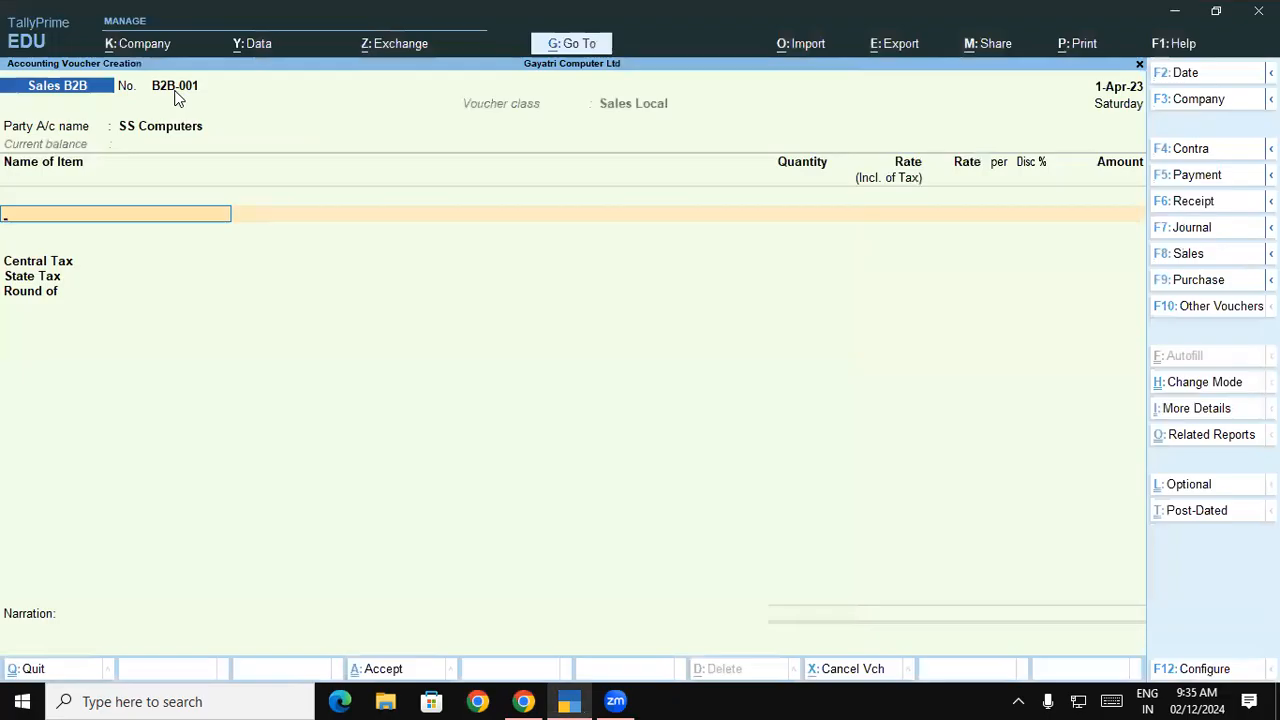
type("bu")
key("Return")
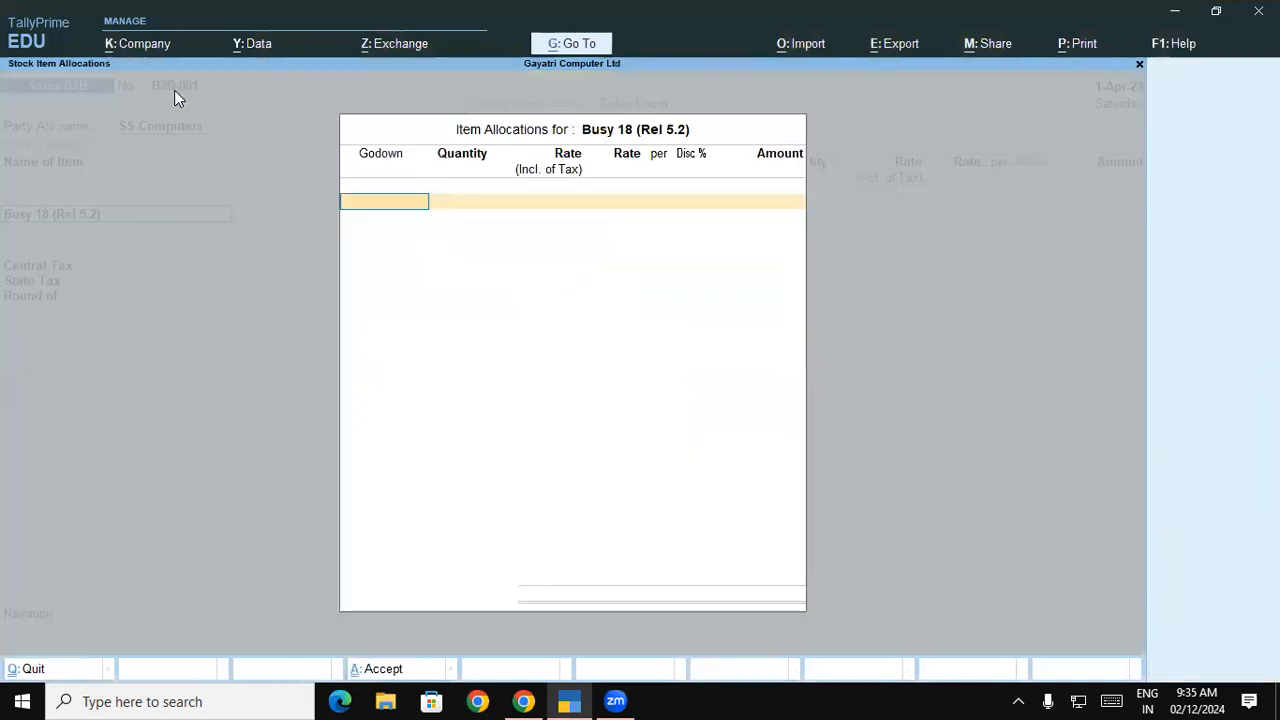
key("alt+Tab")
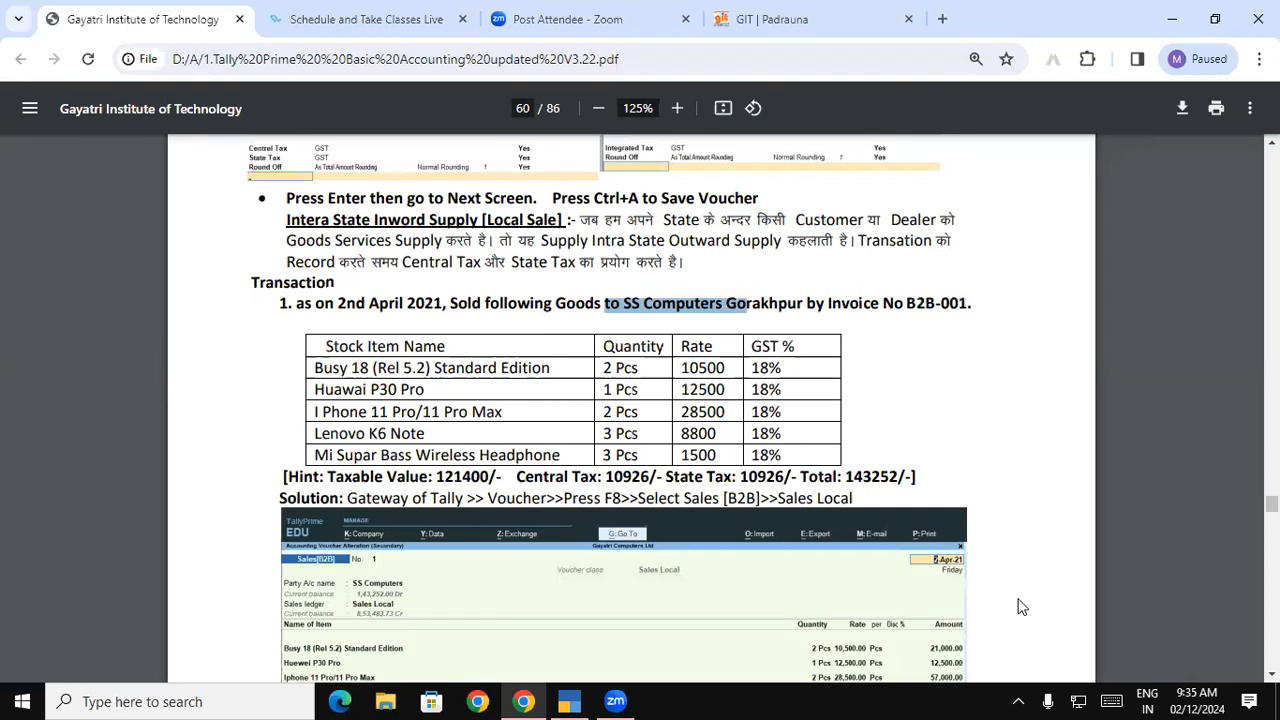
left_click(900, 487)
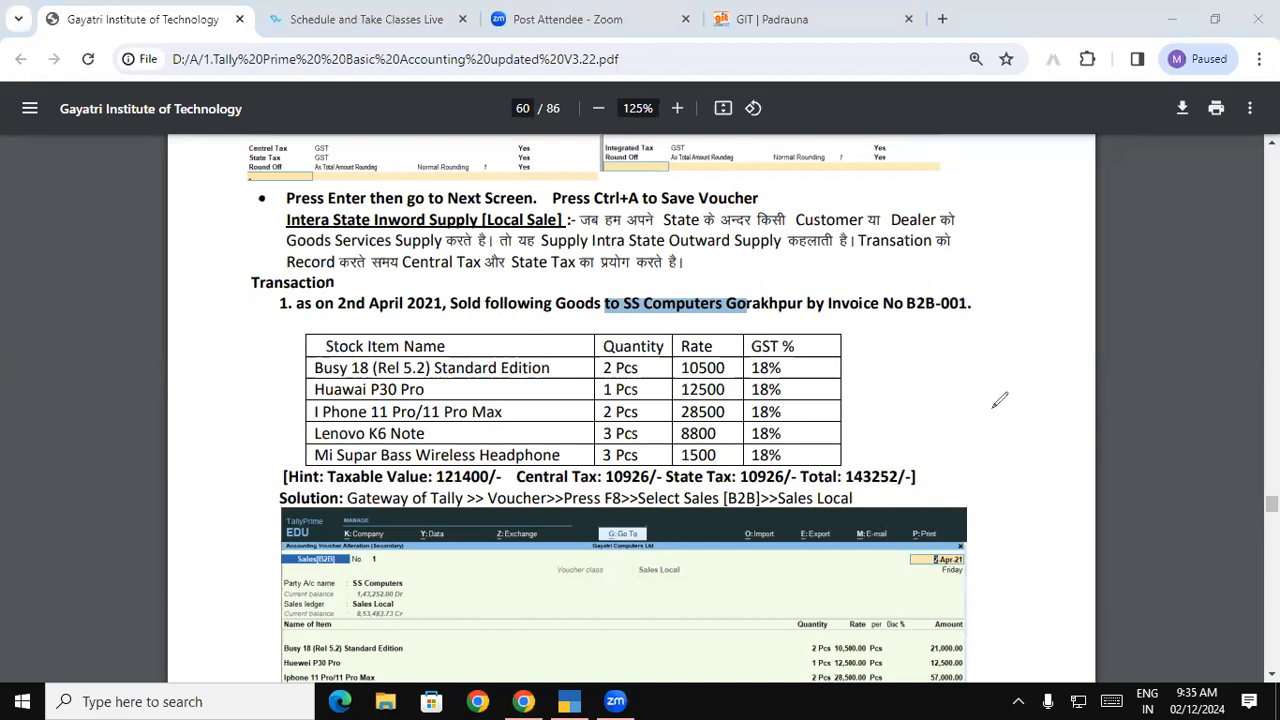
left_click_drag(208, 452, 215, 492)
mouse_move(206, 458)
left_mouse_down()
mouse_move(212, 475)
mouse_move(248, 466)
left_mouse_up()
mouse_move(257, 514)
left_mouse_down()
mouse_move(224, 550)
mouse_move(286, 543)
left_mouse_up()
left_click_drag(295, 499, 302, 541)
mouse_move(313, 529)
left_mouse_down()
mouse_move(322, 513)
mouse_move(333, 533)
left_mouse_up()
left_click_drag(350, 518, 335, 541)
left_click_drag(249, 564, 354, 553)
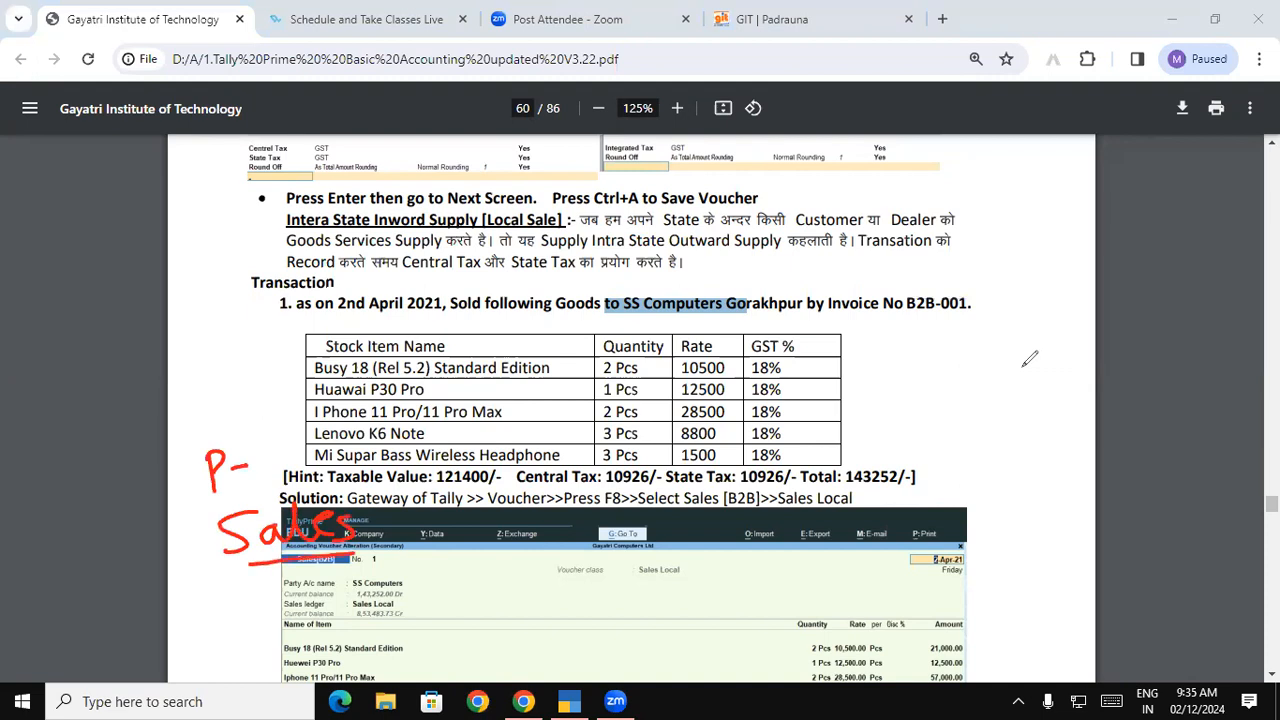
mouse_move(252, 428)
left_mouse_down()
mouse_move(268, 445)
mouse_move(244, 432)
left_mouse_up()
left_click_drag(272, 361, 282, 389)
mouse_move(306, 362)
left_mouse_down()
mouse_move(310, 375)
mouse_move(332, 368)
left_mouse_up()
left_click_drag(350, 332, 382, 380)
mouse_move(366, 378)
left_mouse_down()
mouse_move(442, 332)
mouse_move(428, 356)
left_mouse_up()
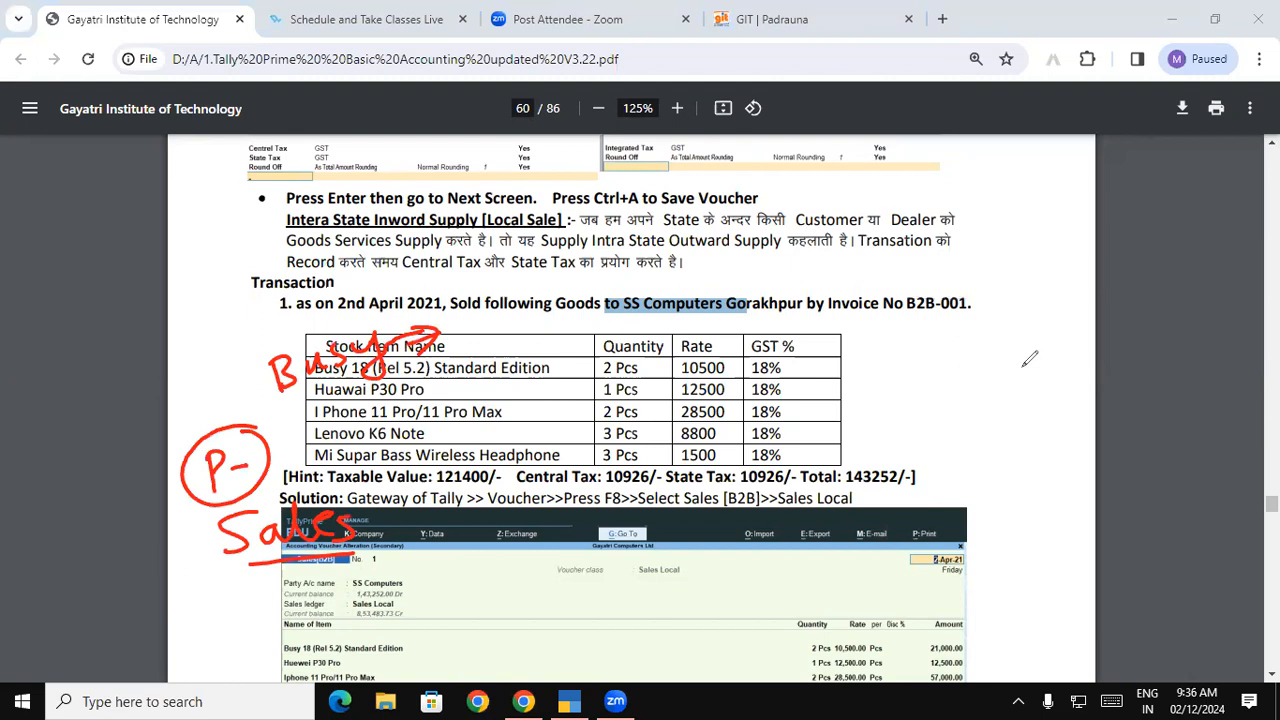
mouse_move(534, 466)
left_mouse_down()
mouse_move(504, 472)
mouse_move(512, 516)
mouse_move(624, 500)
left_mouse_up()
left_click_drag(636, 491, 648, 488)
left_click_drag(520, 542, 624, 560)
left_click_drag(526, 576, 594, 568)
left_click_drag(590, 572, 612, 565)
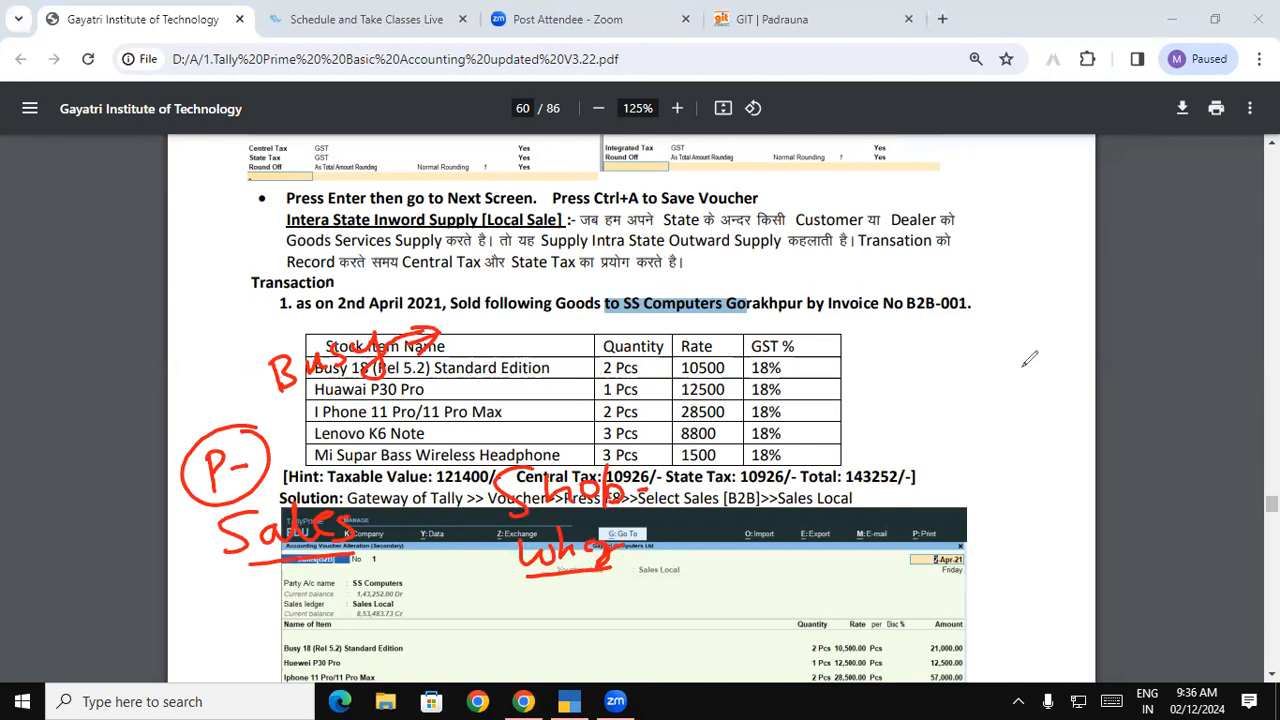
mouse_move(694, 470)
left_mouse_down()
mouse_move(720, 497)
mouse_move(740, 478)
mouse_move(722, 458)
left_mouse_up()
mouse_move(638, 565)
left_mouse_down()
mouse_move(718, 552)
mouse_move(722, 575)
mouse_move(688, 580)
mouse_move(734, 574)
mouse_move(730, 540)
left_mouse_up()
mouse_move(742, 484)
left_mouse_down()
mouse_move(768, 518)
mouse_move(742, 556)
mouse_move(768, 547)
left_mouse_up()
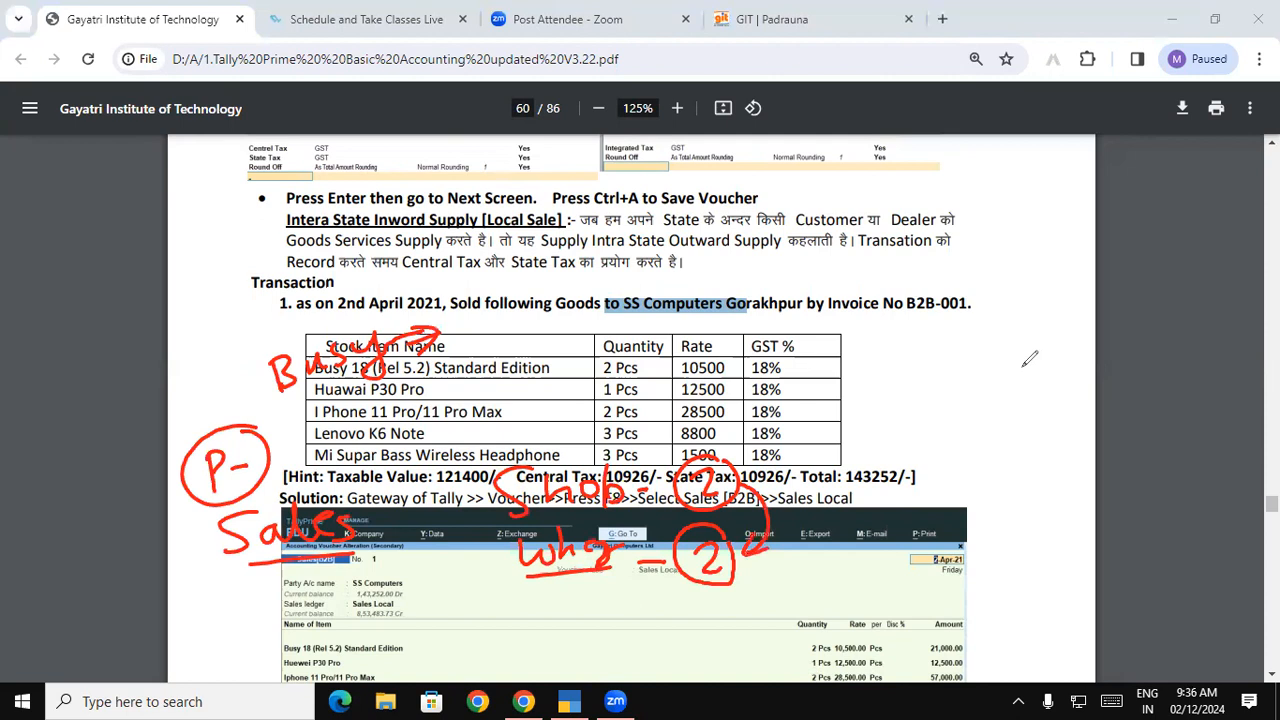
left_click_drag(528, 514, 648, 510)
left_click_drag(519, 578, 614, 573)
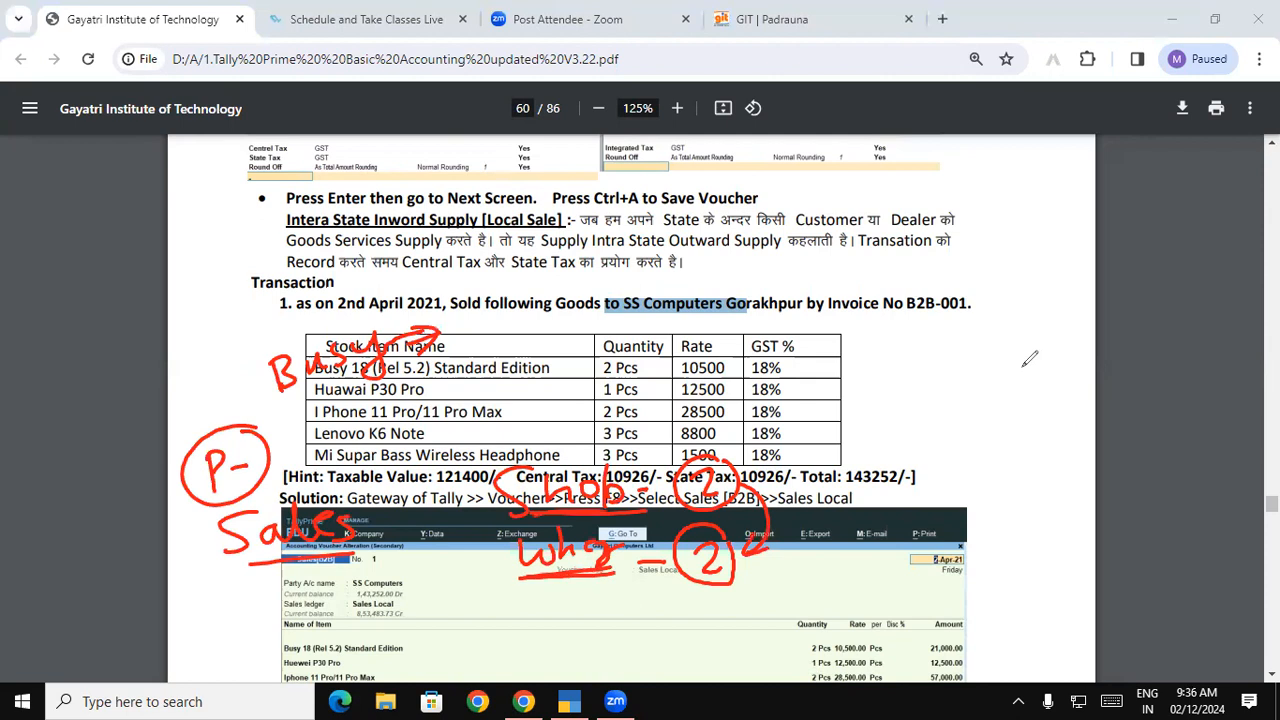
mouse_move(786, 463)
left_mouse_down()
mouse_move(798, 490)
mouse_move(818, 488)
left_mouse_up()
left_click_drag(790, 555, 820, 576)
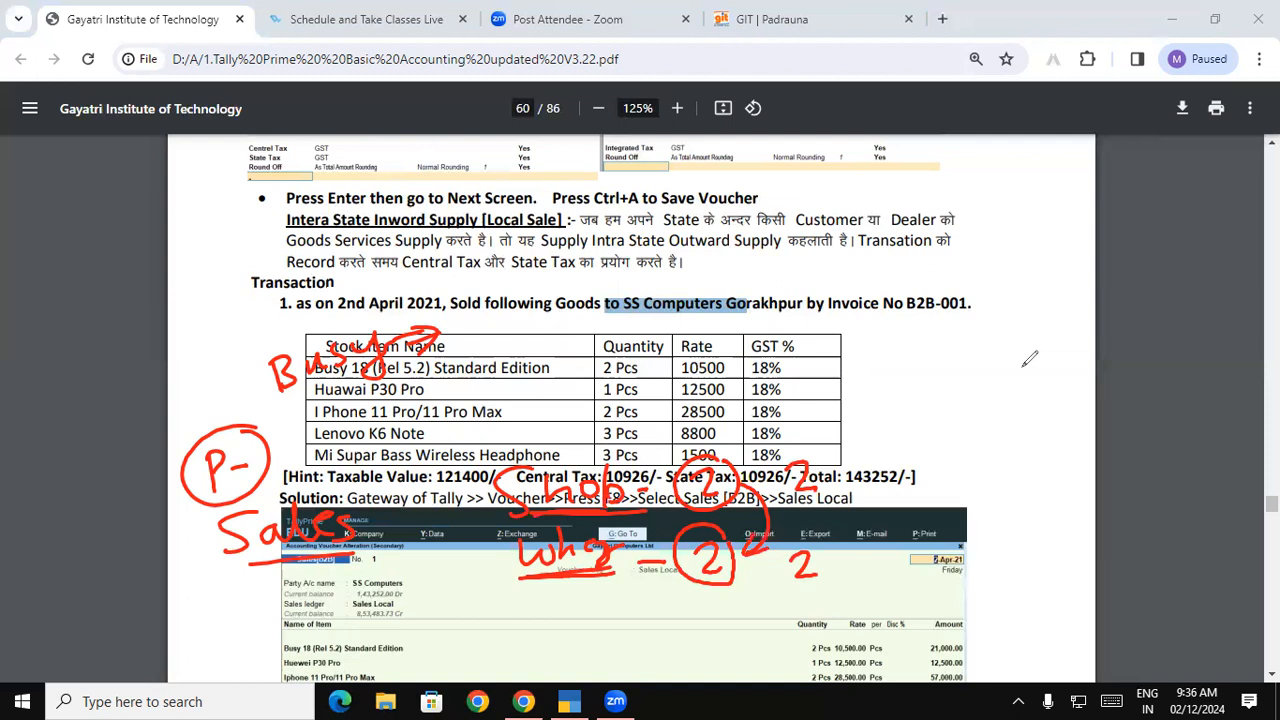
mouse_move(842, 378)
left_mouse_down()
mouse_move(866, 393)
mouse_move(846, 410)
left_mouse_up()
mouse_move(885, 362)
left_mouse_down()
mouse_move(846, 358)
mouse_move(880, 425)
mouse_move(880, 362)
left_mouse_up()
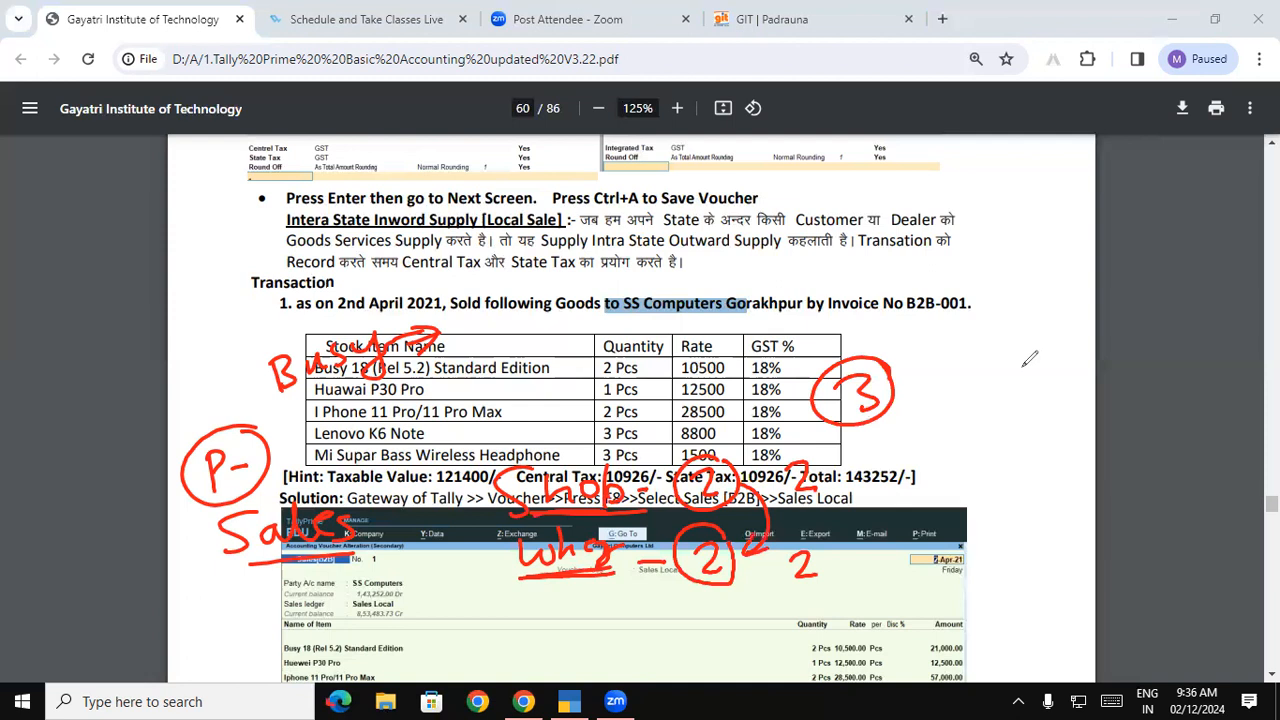
mouse_move(800, 443)
left_mouse_down()
mouse_move(800, 502)
mouse_move(790, 445)
left_mouse_up()
left_click_drag(838, 512, 834, 538)
mouse_move(823, 515)
left_mouse_down()
mouse_move(838, 512)
mouse_move(810, 523)
mouse_move(848, 504)
left_mouse_up()
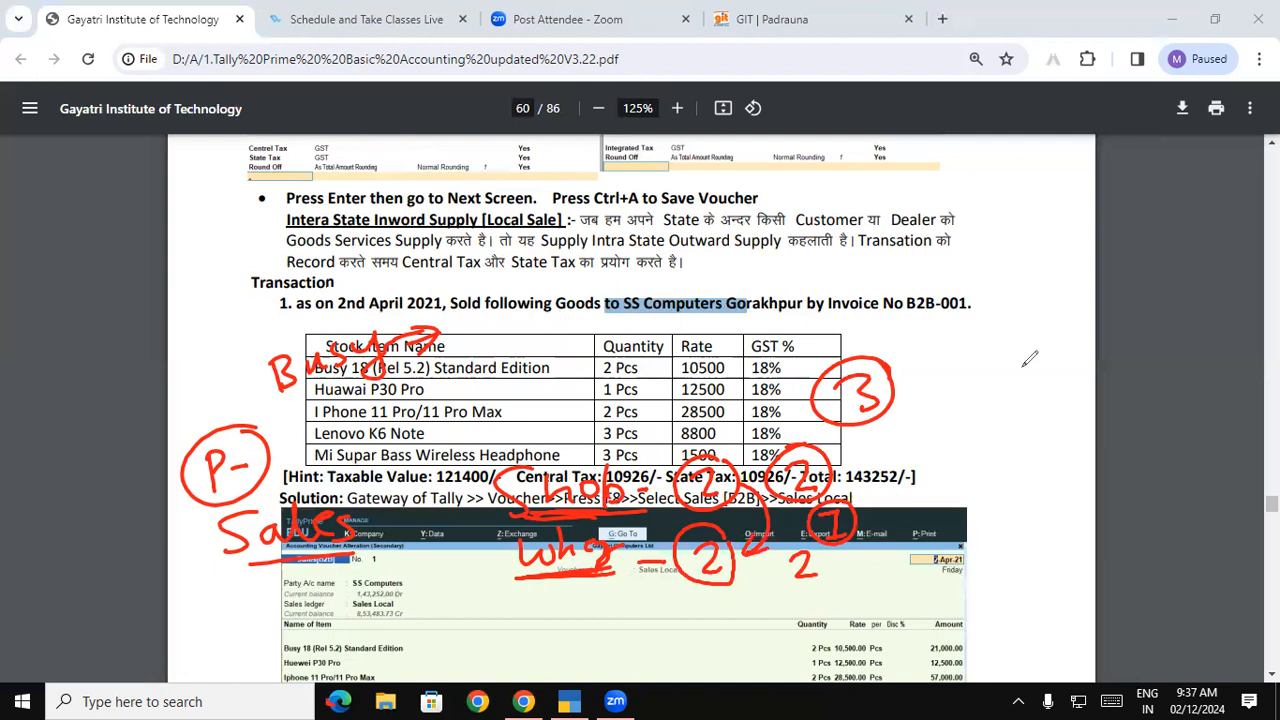
left_click_drag(482, 521, 568, 515)
left_click_drag(491, 577, 622, 570)
mouse_move(505, 452)
left_mouse_down()
mouse_move(446, 488)
mouse_move(558, 522)
left_mouse_up()
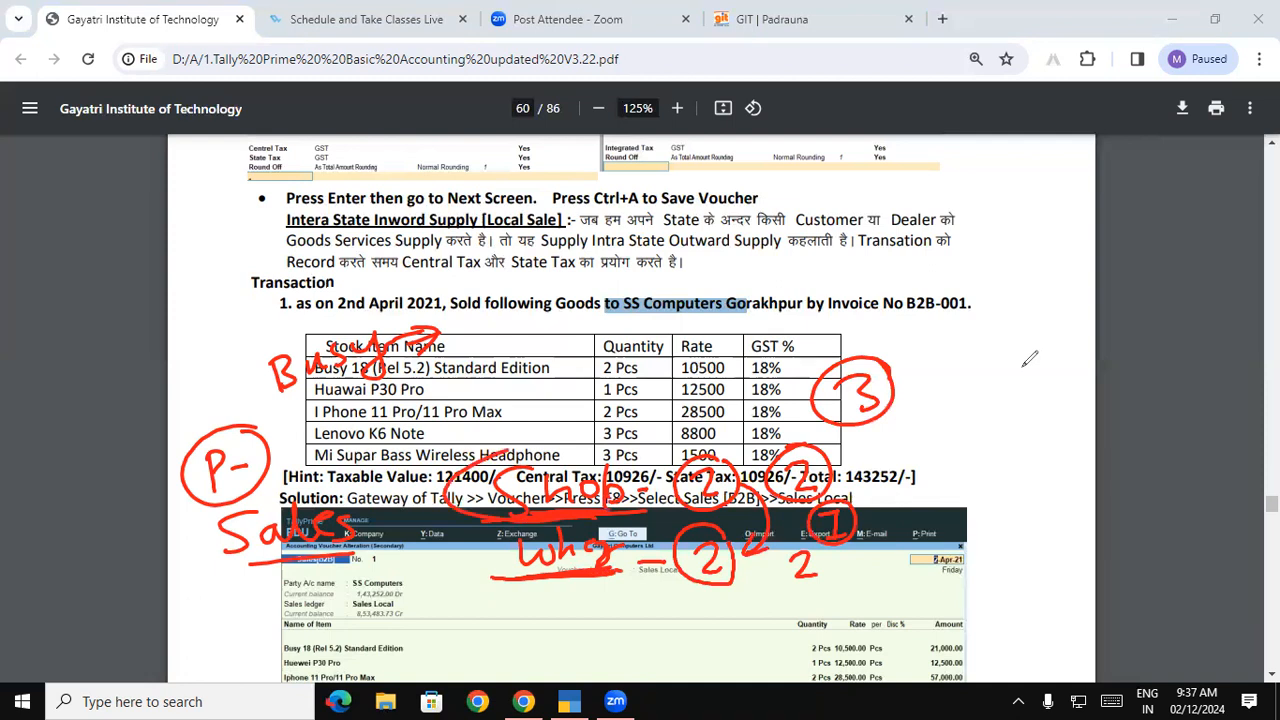
mouse_move(496, 489)
left_mouse_down()
mouse_move(462, 494)
mouse_move(436, 556)
mouse_move(500, 572)
mouse_move(480, 580)
mouse_move(522, 573)
left_mouse_up()
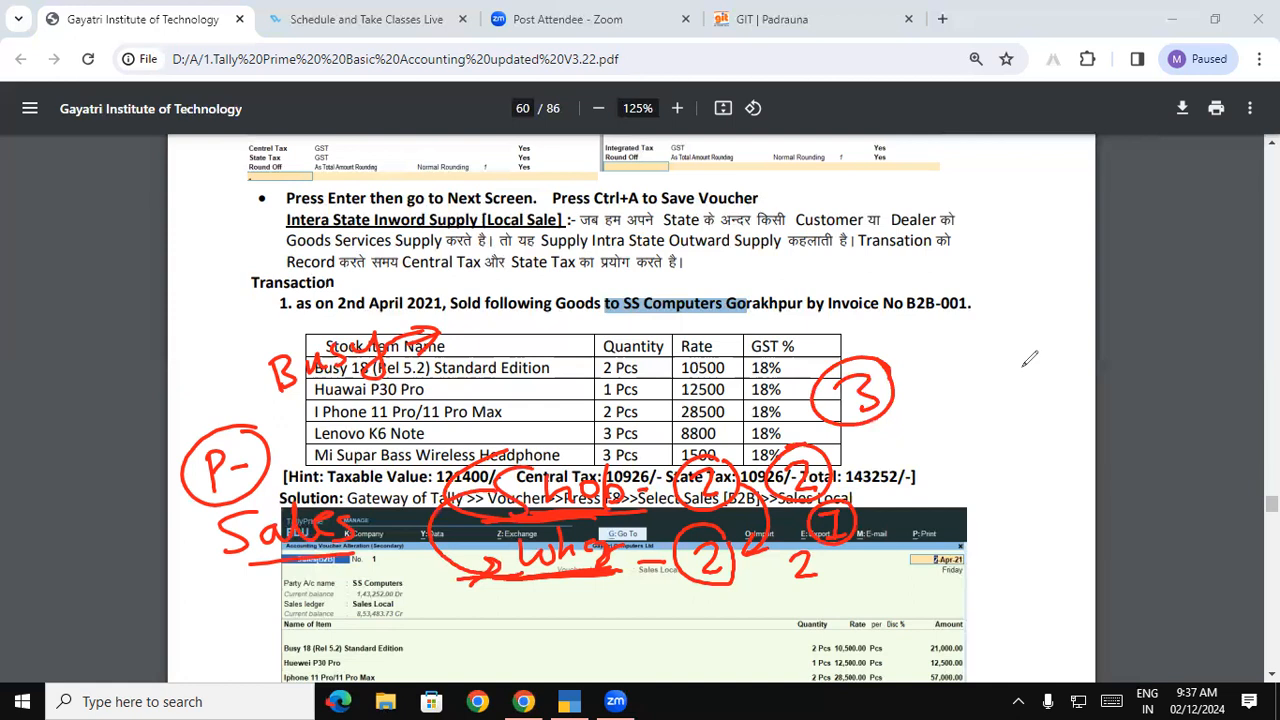
key("Escape")
left_click(1022, 369)
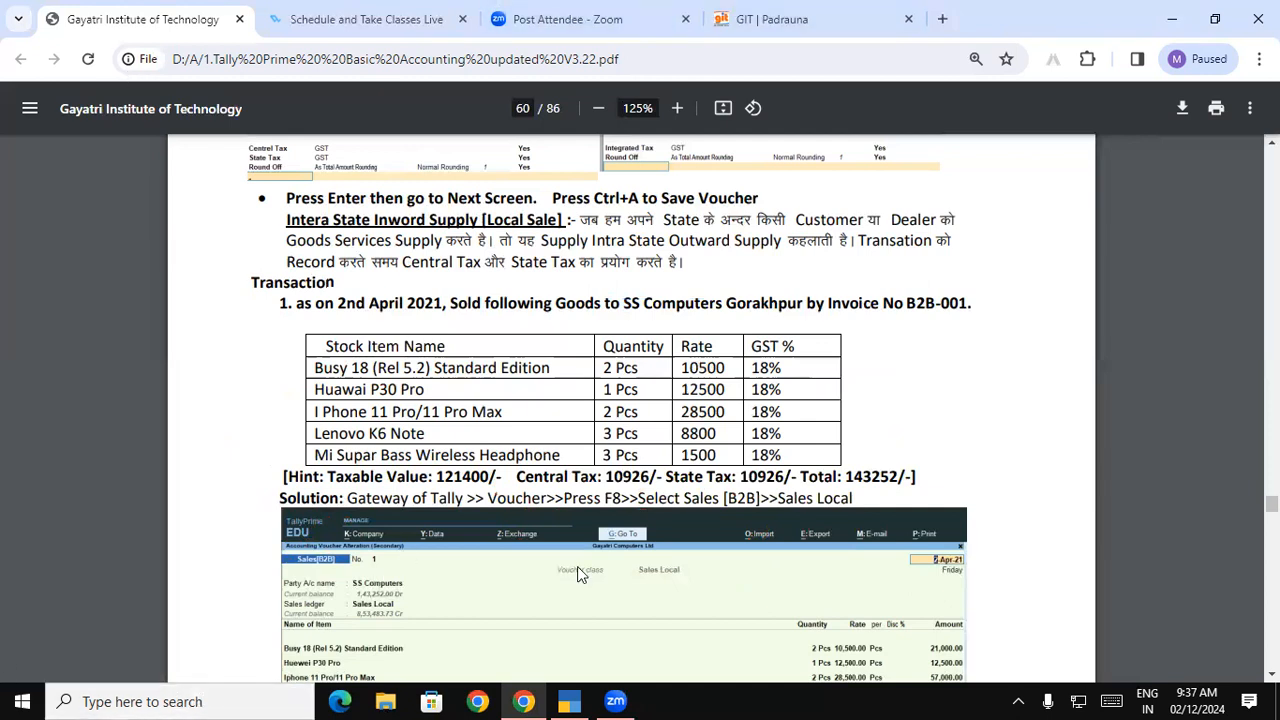
left_click(576, 699)
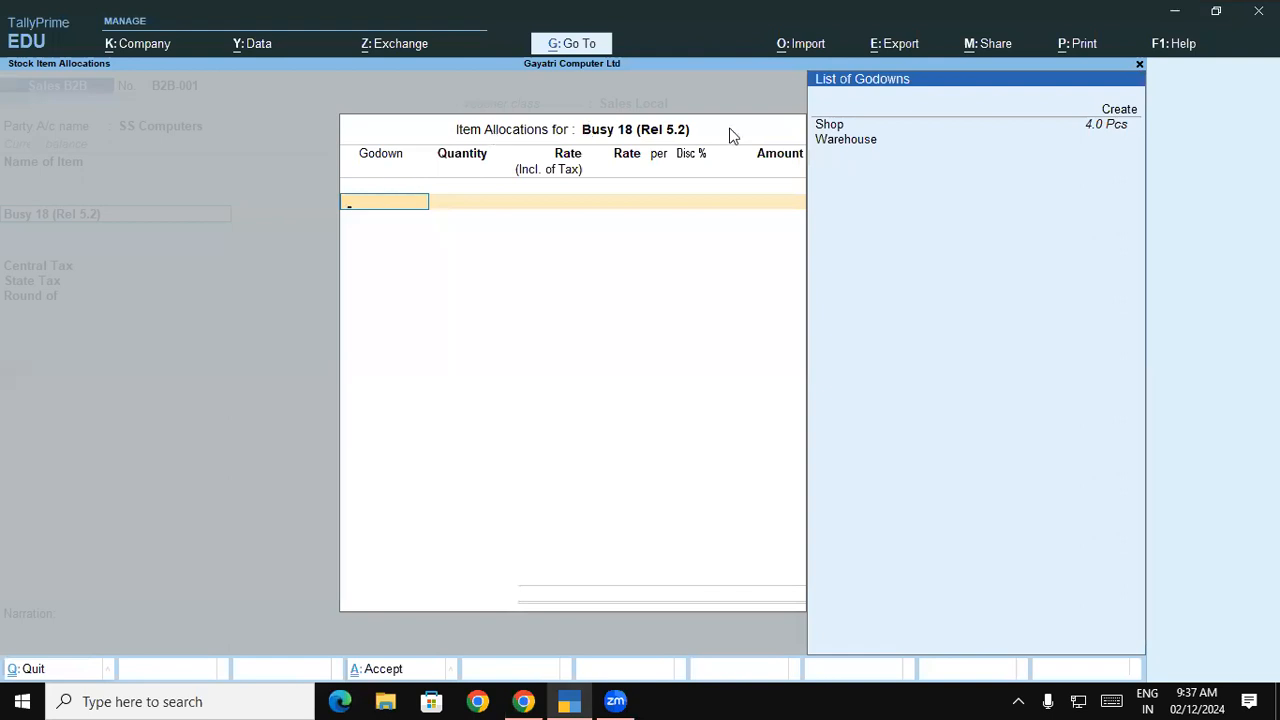
- Check the quantity in the Chrome PDF and try to allocate 2 Pcs of Busy 18 (Rel 5.2) from the Warehouse godown in TallyPrime
left_click(836, 142)
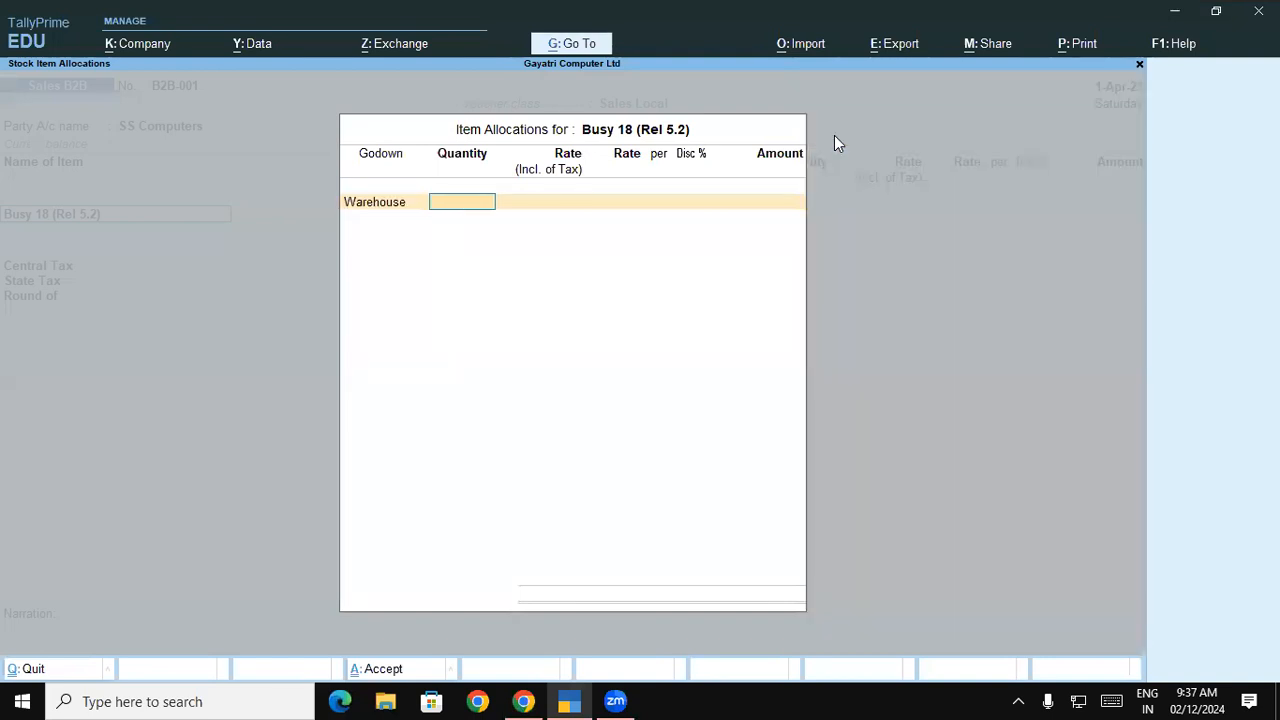
key("alt+Tab")
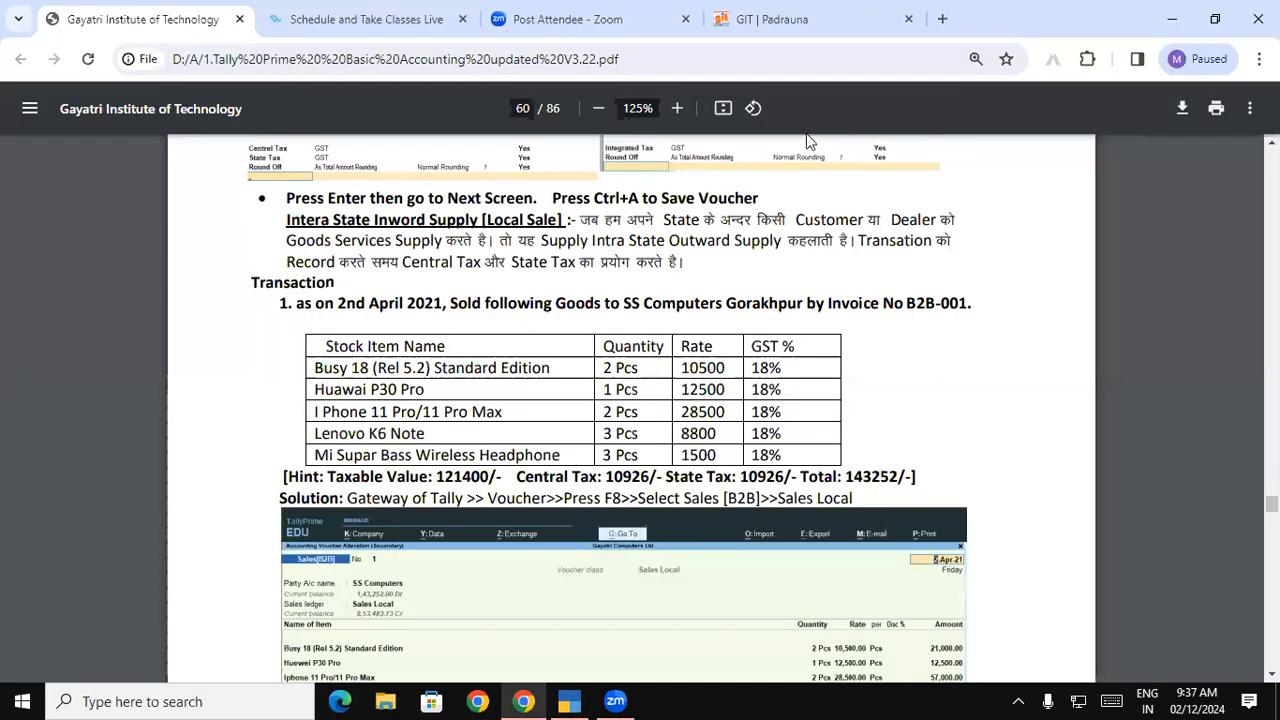
key("alt+Tab")
type("2")
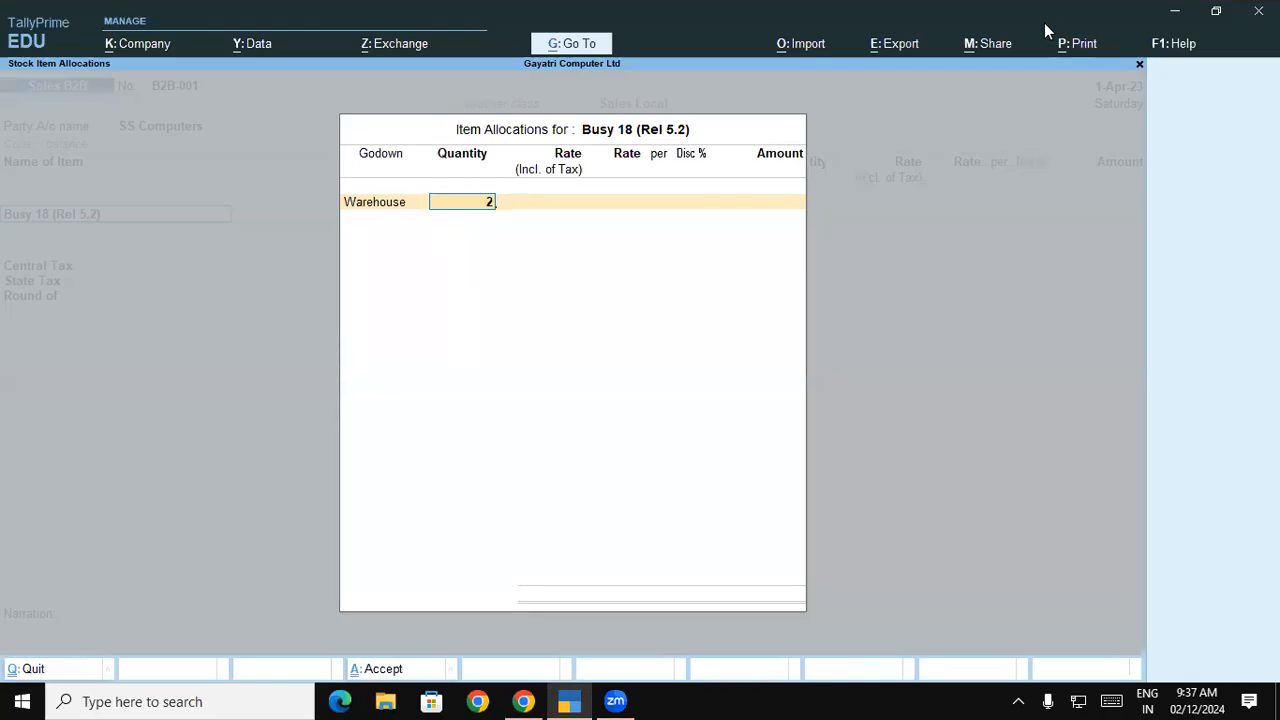
key("Return")
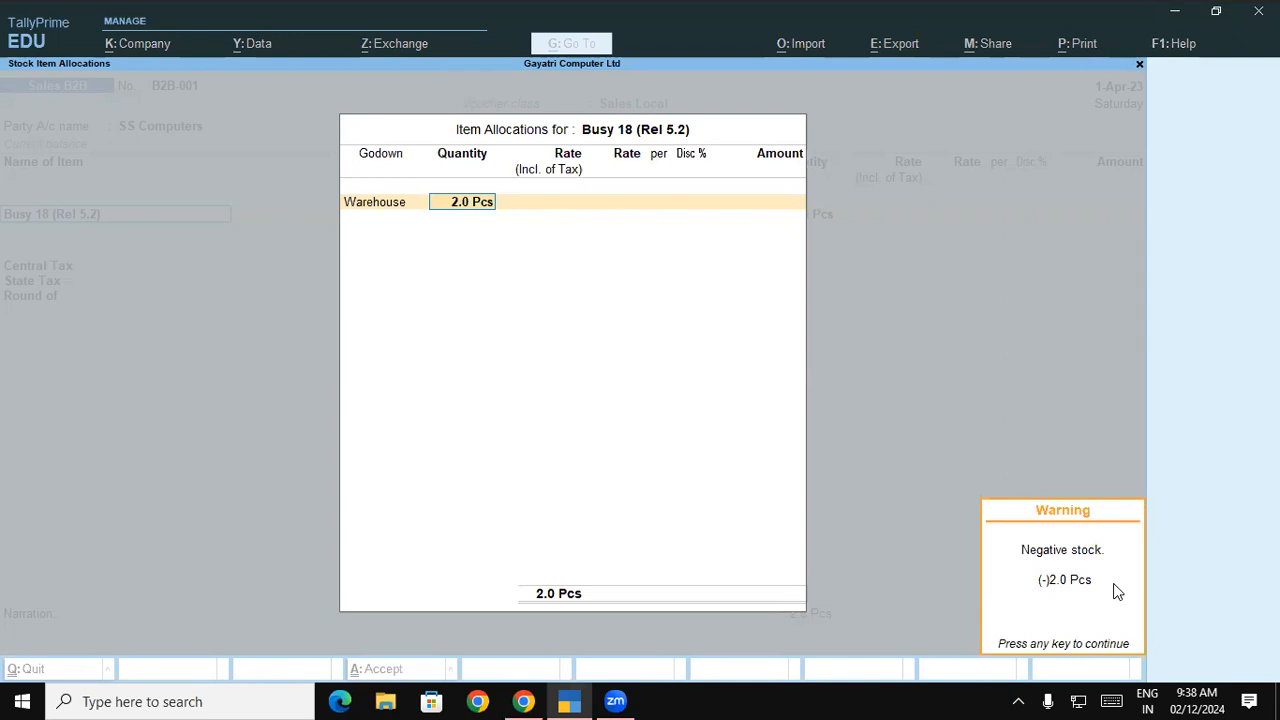
- Set the godown of the Busy 18 (Rel 5.2) allocation to Shop, with a quantity of 2 Pcs
key("BackSpace")
key("BackSpace")
key("BackSpace")
key("Up")
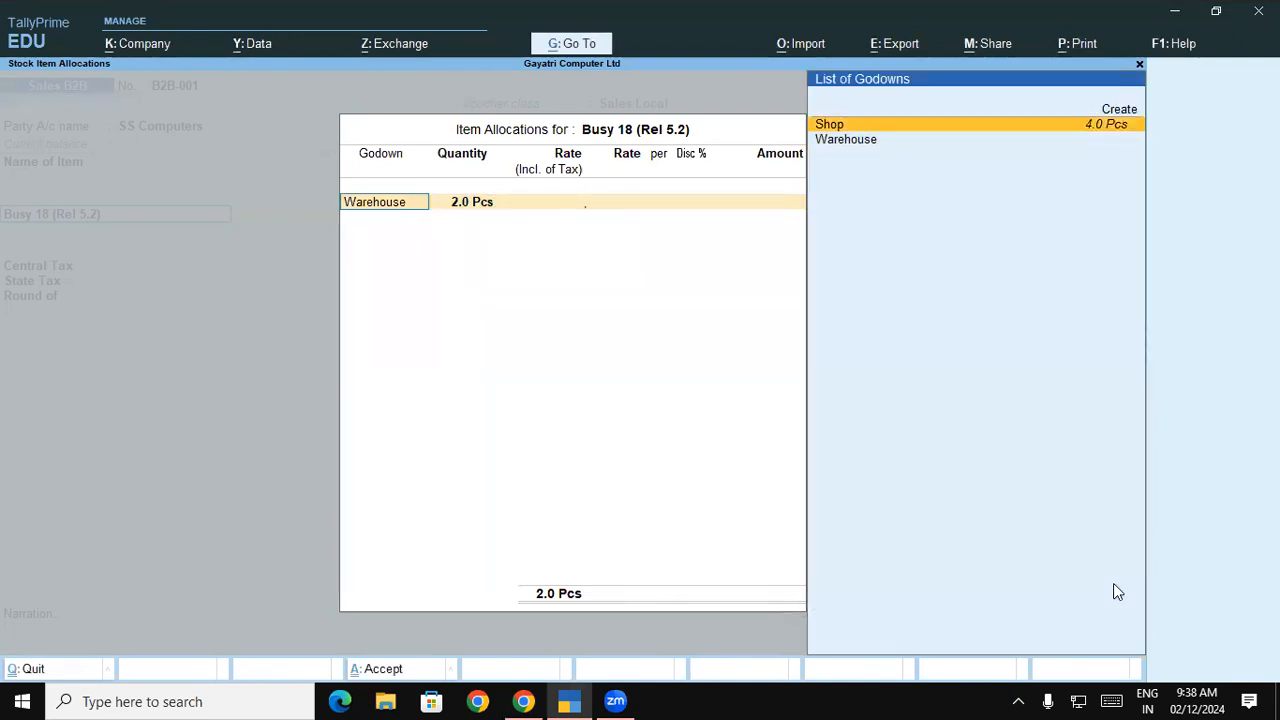
key("Return")
type("2")
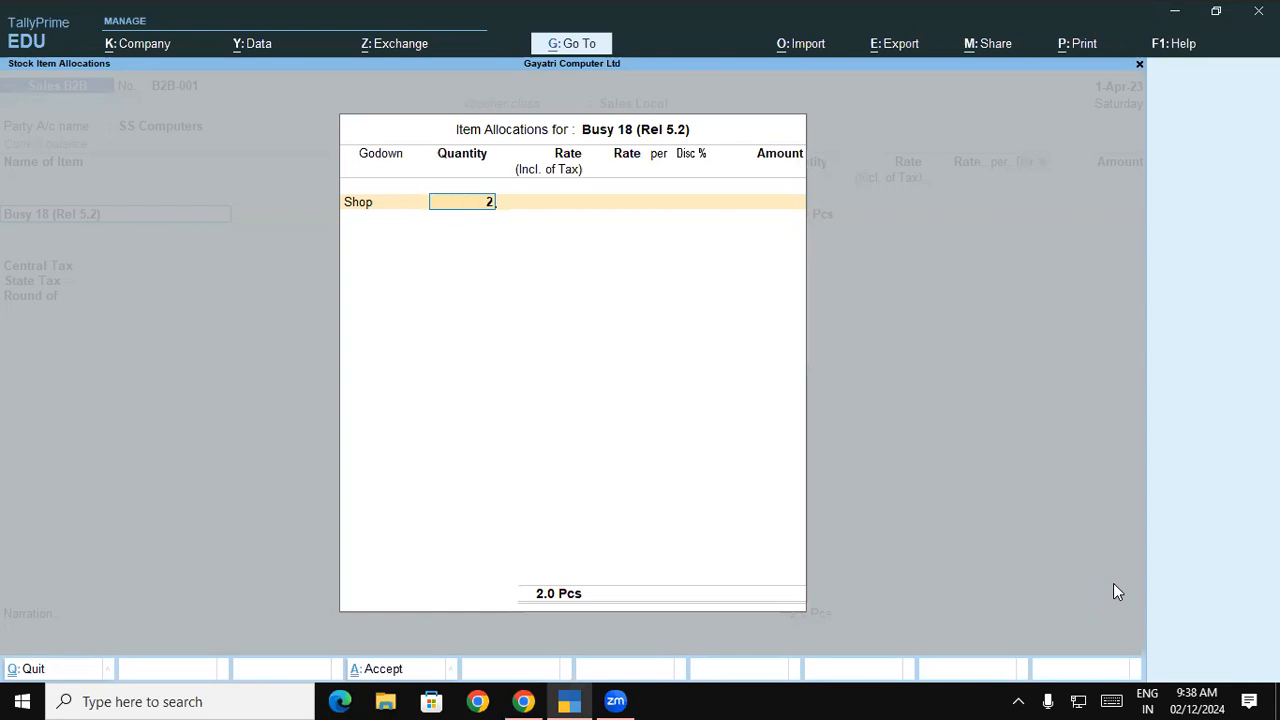
key("Return")
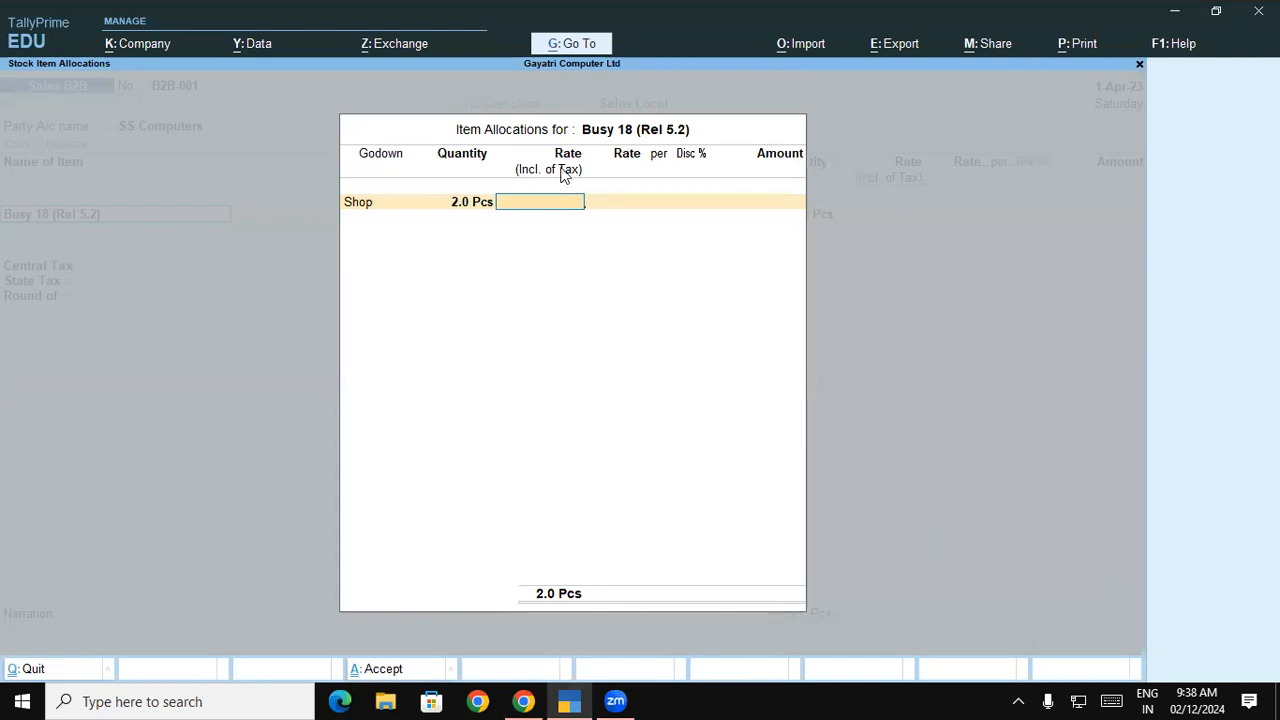
- Leave the item allocation and set Provide Rate Inclusive of Tax for Stock Items to No in the voucher configuration
key("BackSpace")
key("BackSpace")
key("BackSpace")
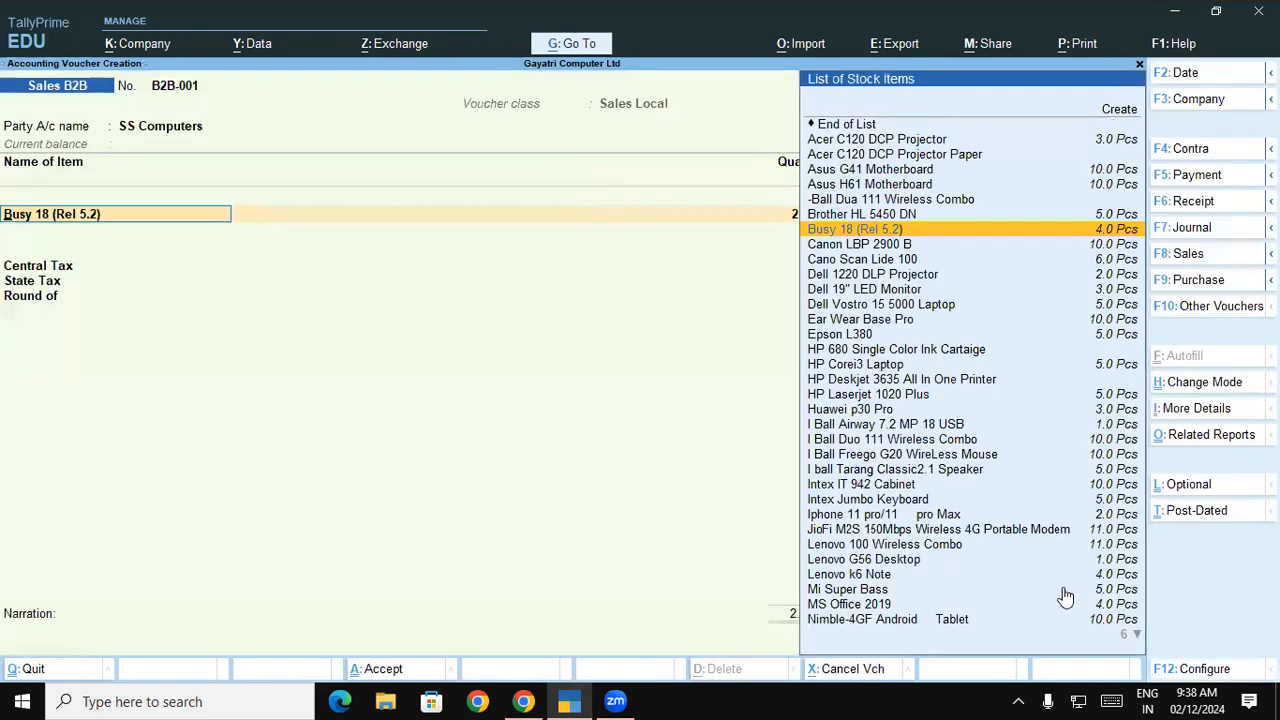
left_click(1185, 668)
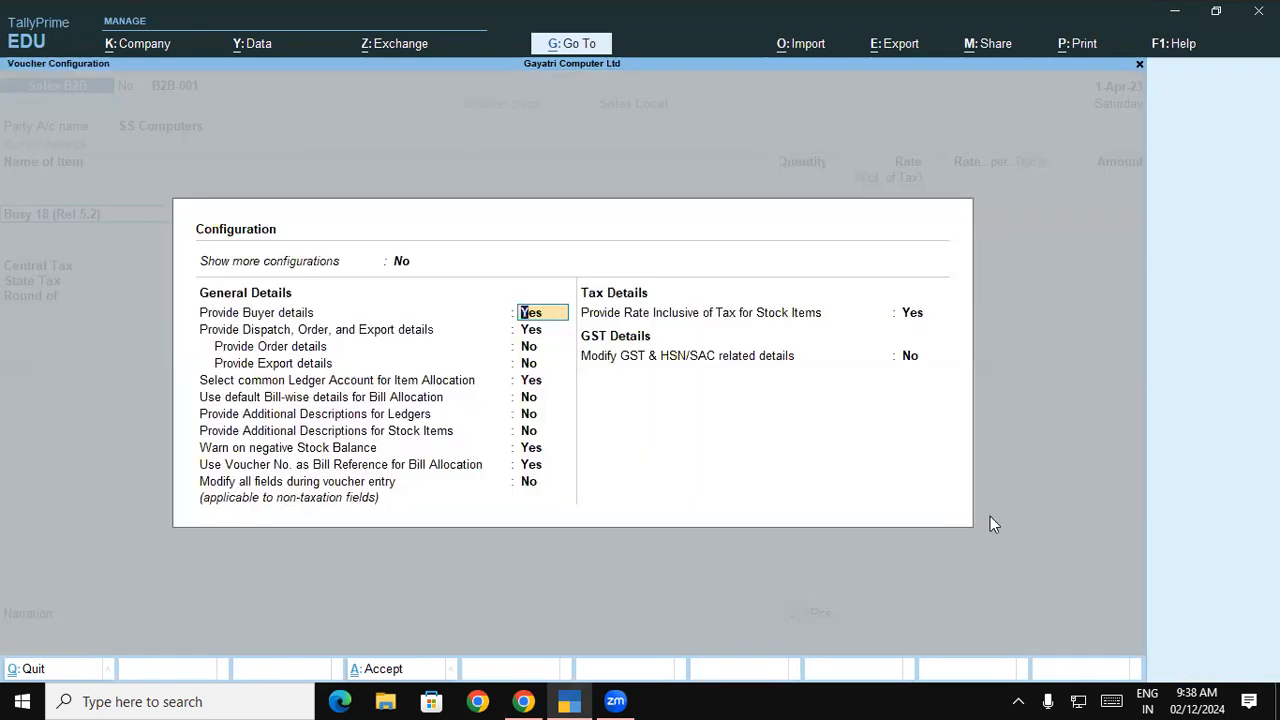
left_click(676, 322)
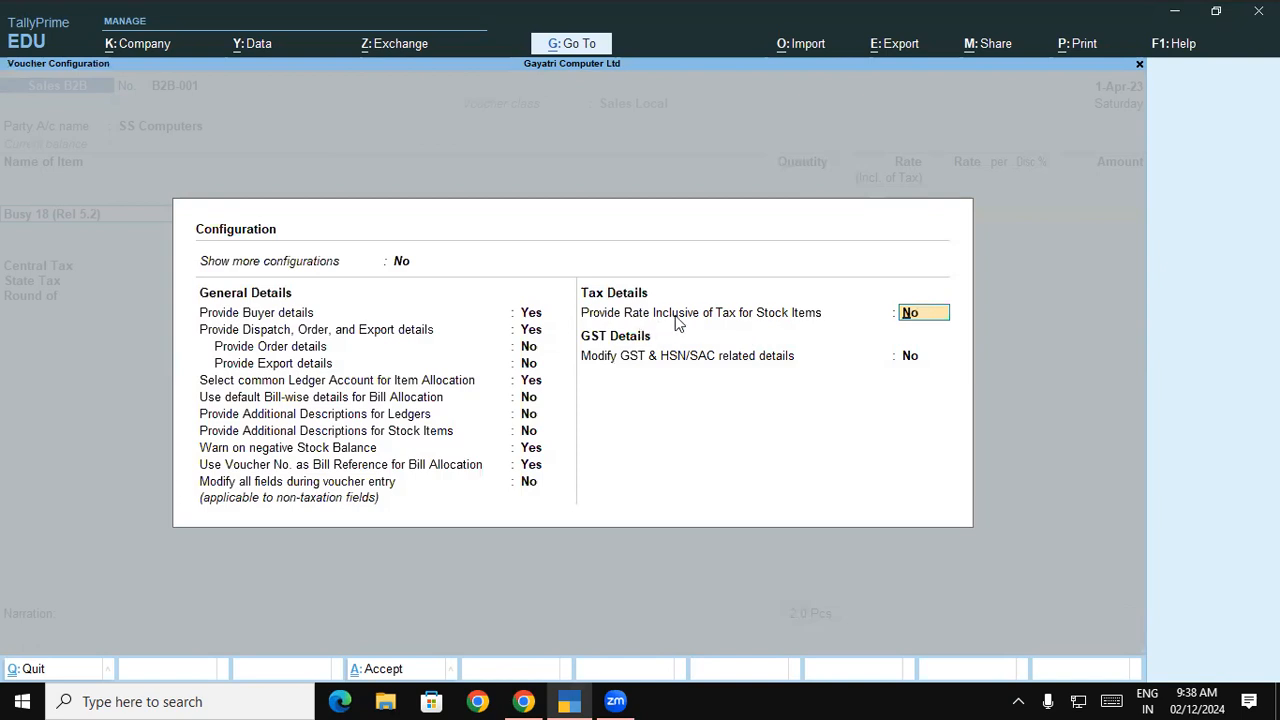
key("ctrl")
key("ctrl")
key("ctrl")
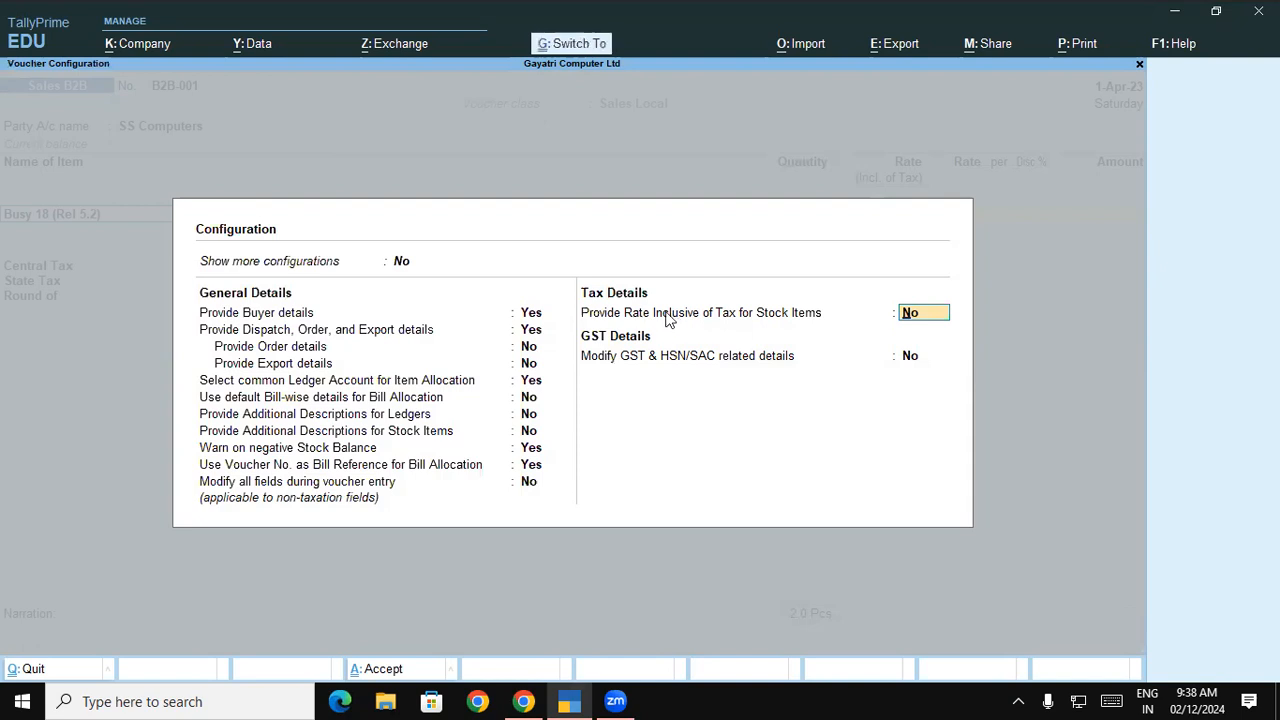
key("Return")
key("ctrl")
key("ctrl+a")
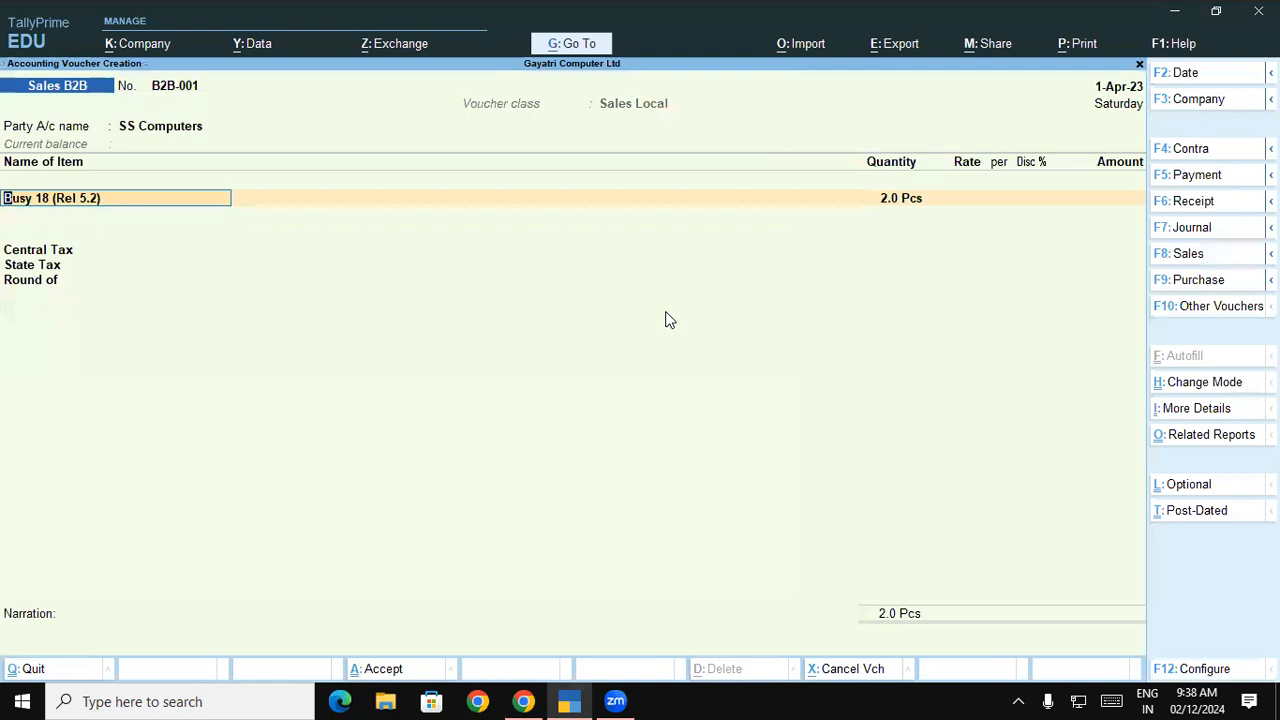
- Reopen the Busy 18 (Rel 5.2) allocation, check the rate in the Chrome PDF, and enter 10,500 per Pcs in TallyPrime
key("Return")
key("Return")
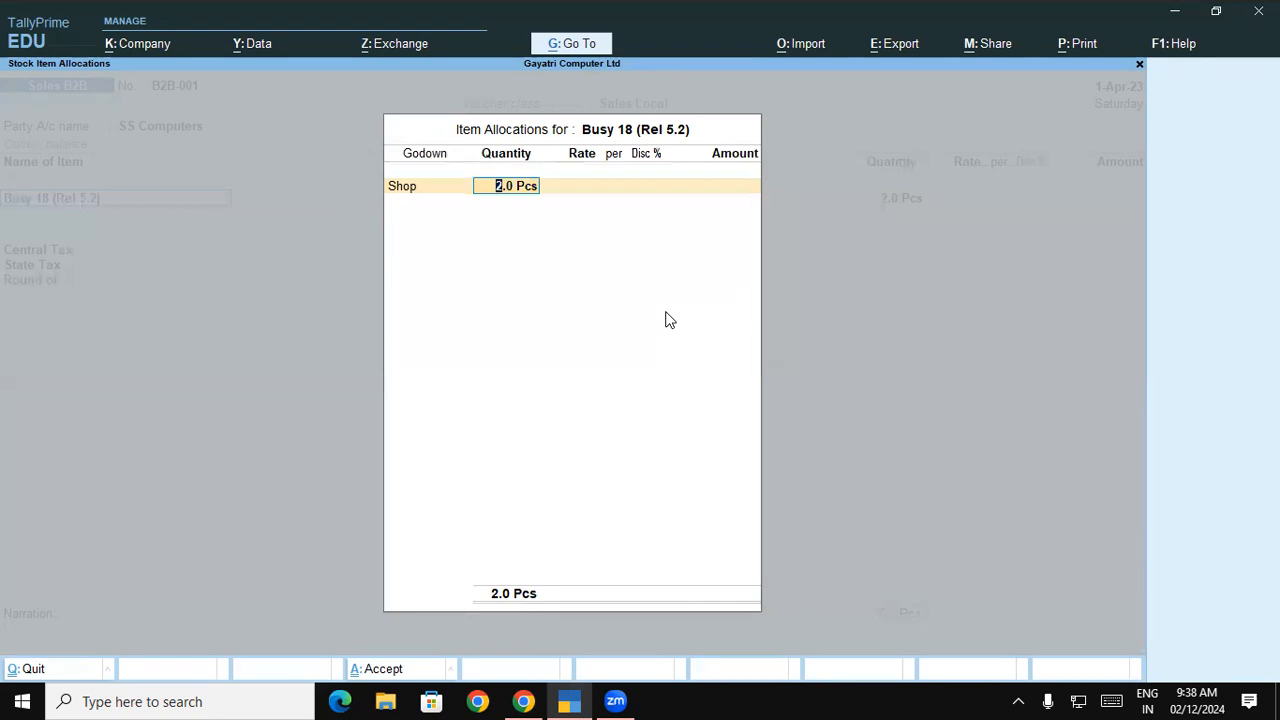
key("Return")
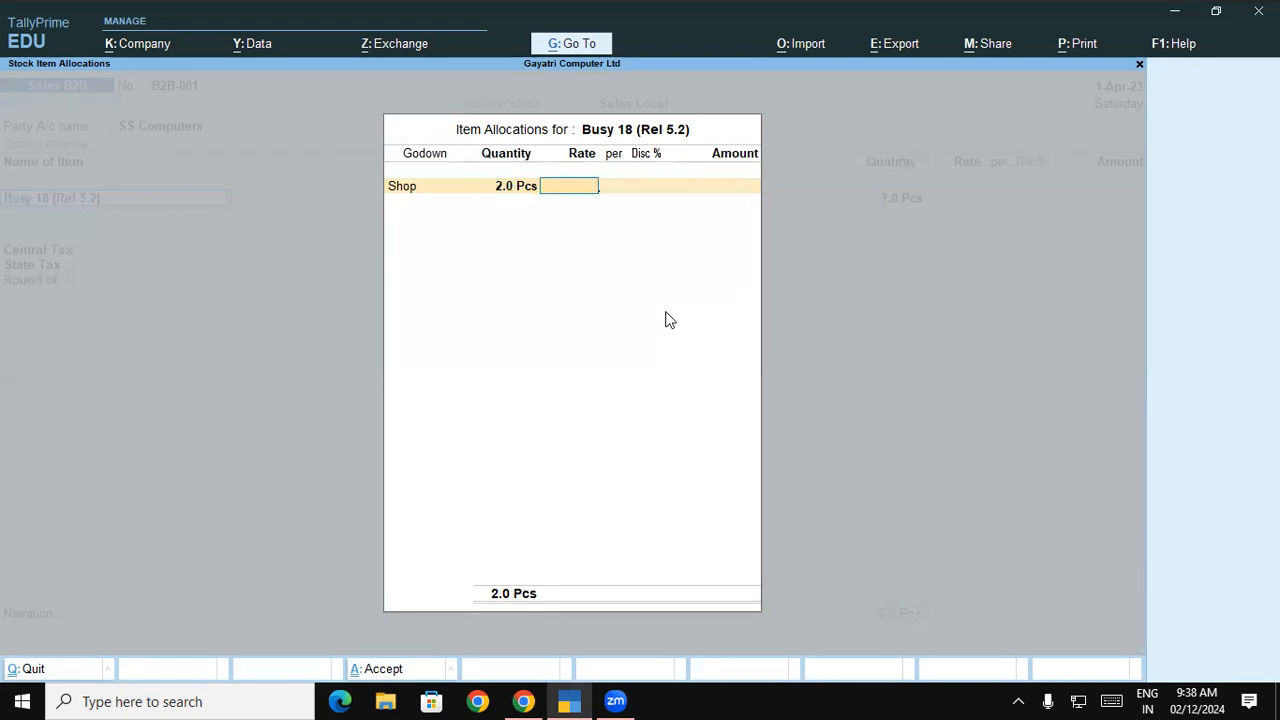
key("alt+Tab")
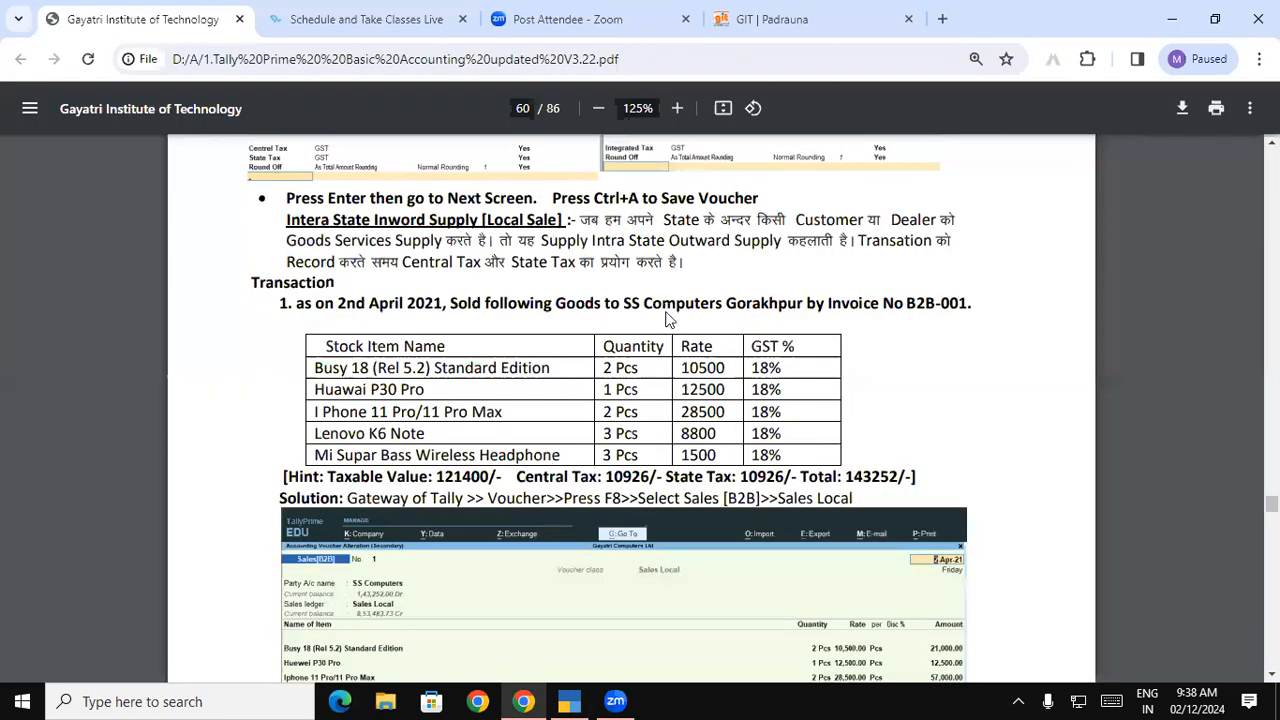
key("alt+Tab")
type("10,500")
key("Return")
key("Return")
key("Return")
key("Return")
key("Return")
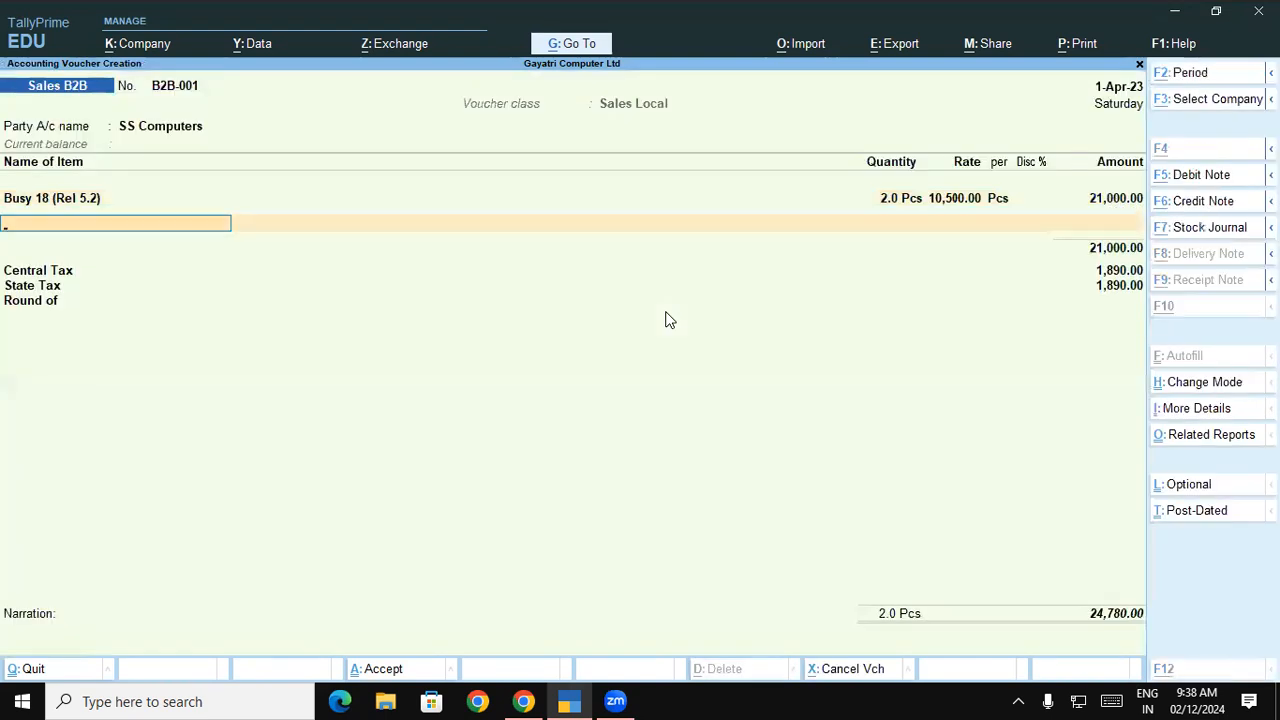
- Check the second item in the Chrome PDF, add Huawei p30 Pro to the TallyPrime voucher, and choose the Shop godown
key("alt+Tab")
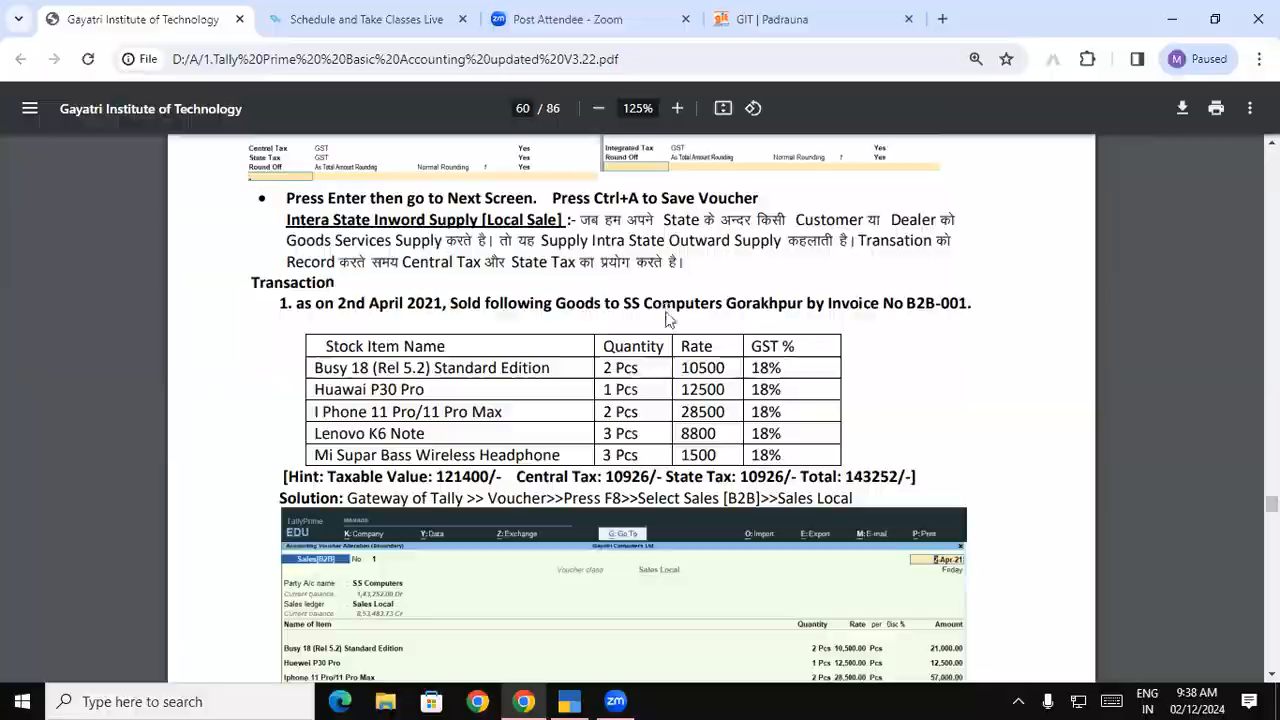
key("alt+Tab")
type("H")
key("Down")
key("Down")
key("Down")
key("Down")
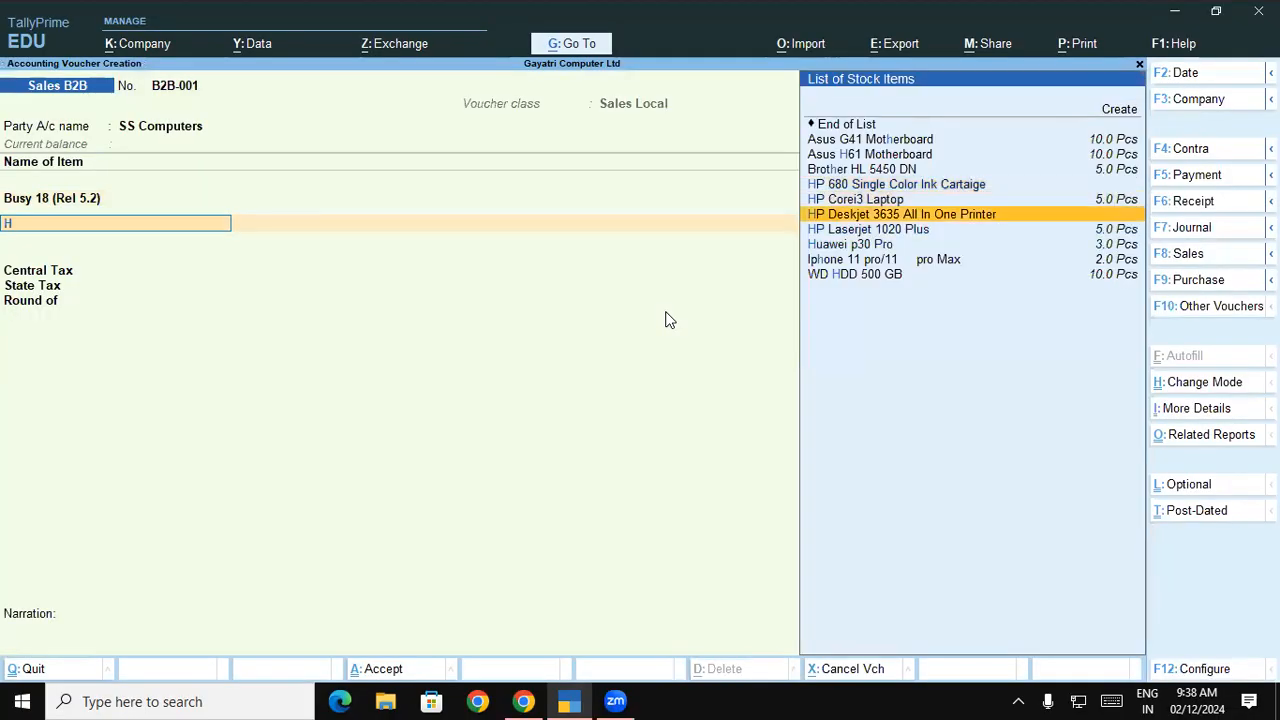
key("Return")
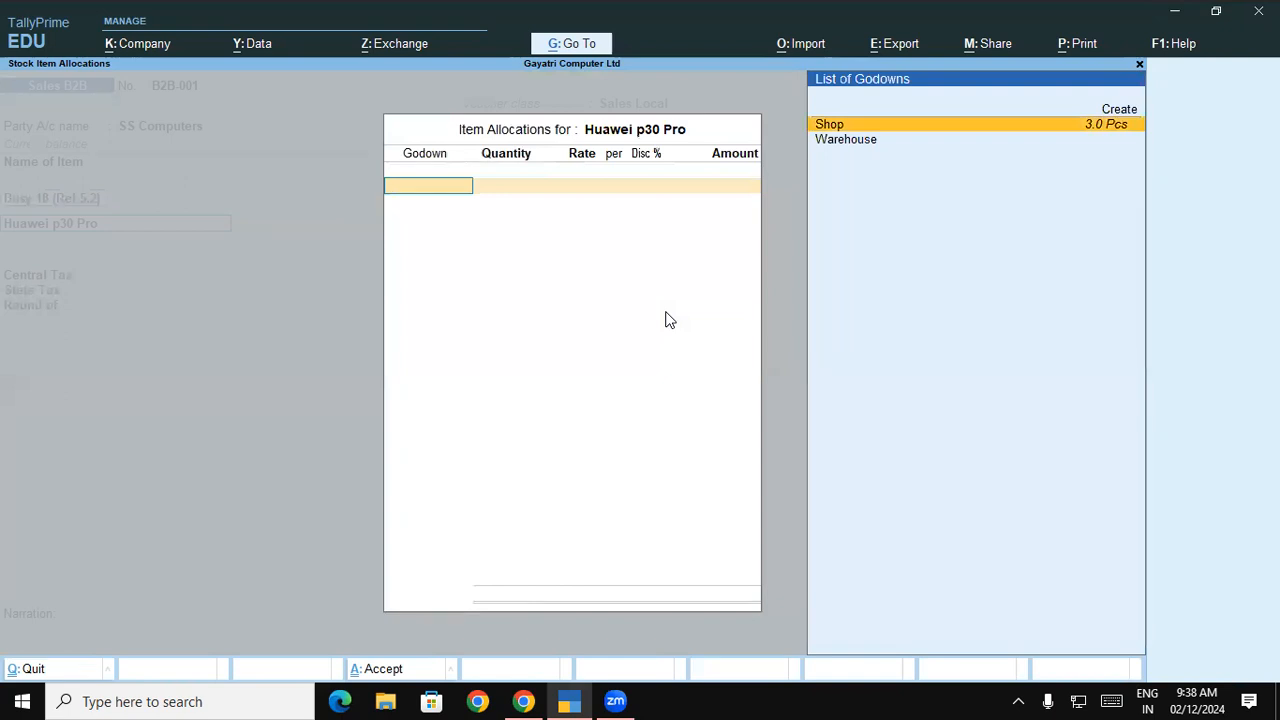
key("Return")
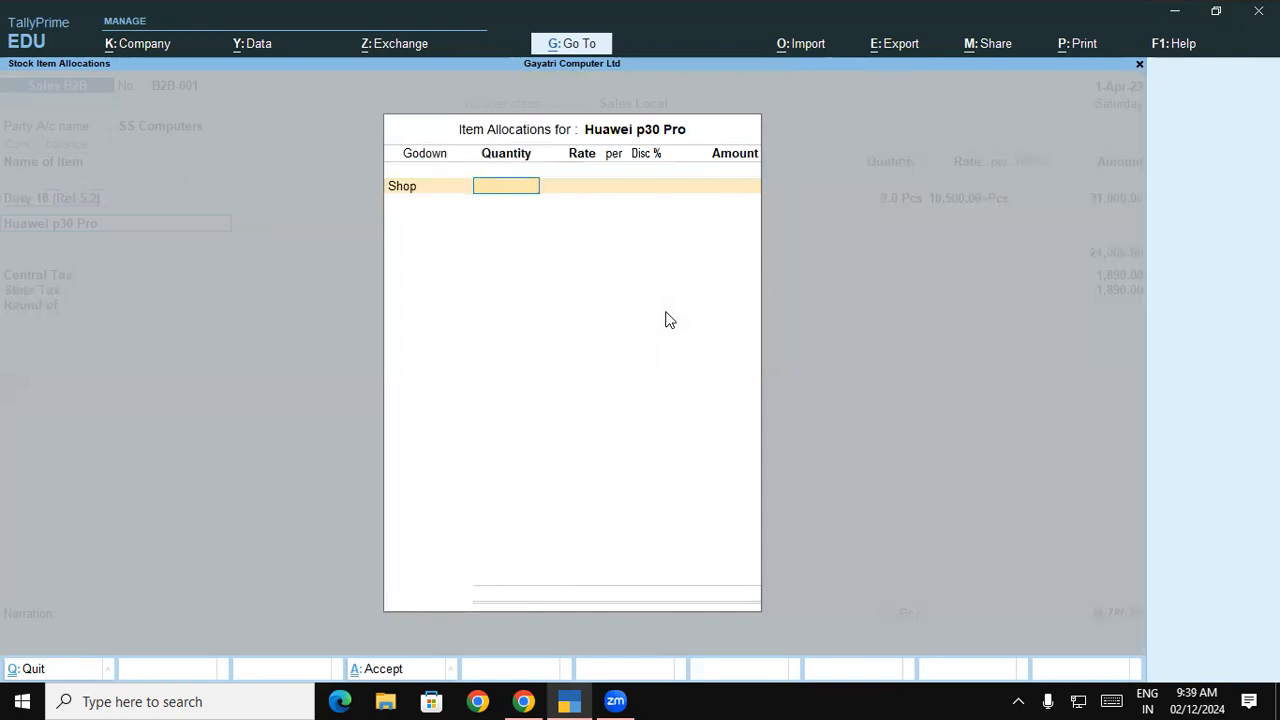
- Look up the Huawei p30 Pro line in the Chrome PDF and enter 1 Pcs at a rate of 12,500 in TallyPrime
key("alt+Tab")
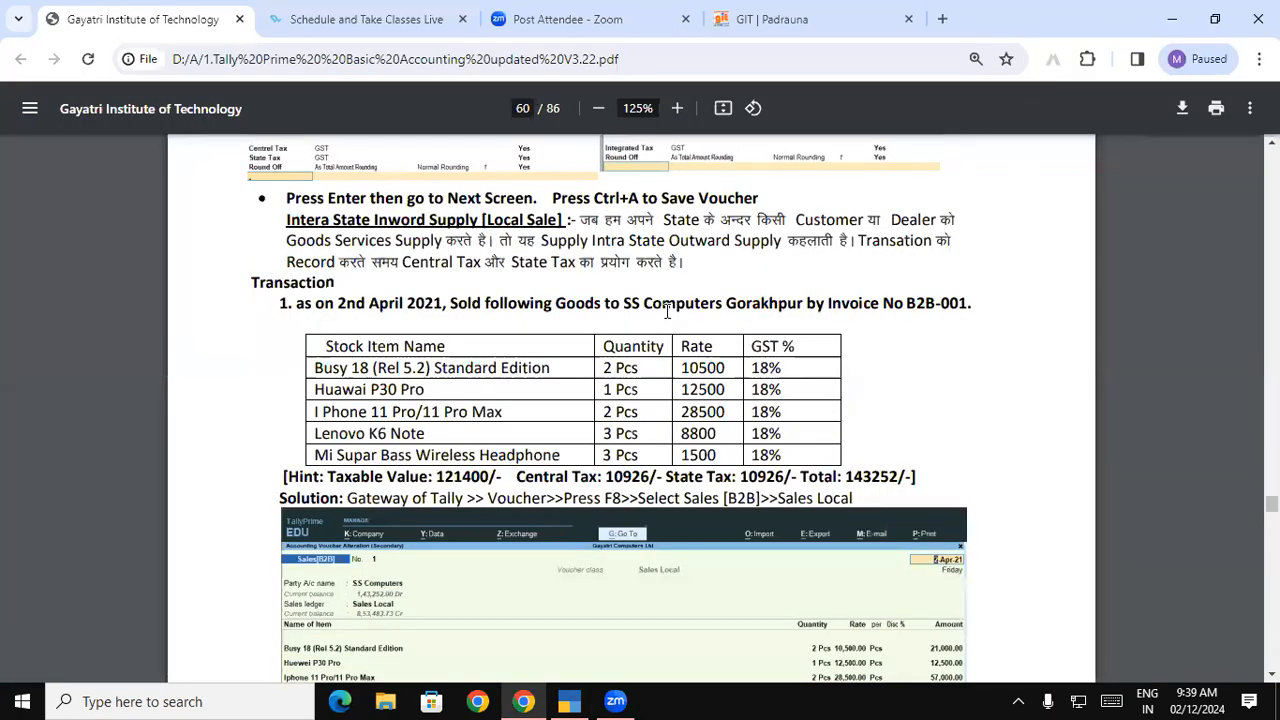
key("alt+Tab")
type("1")
key("Return")
type("12500")
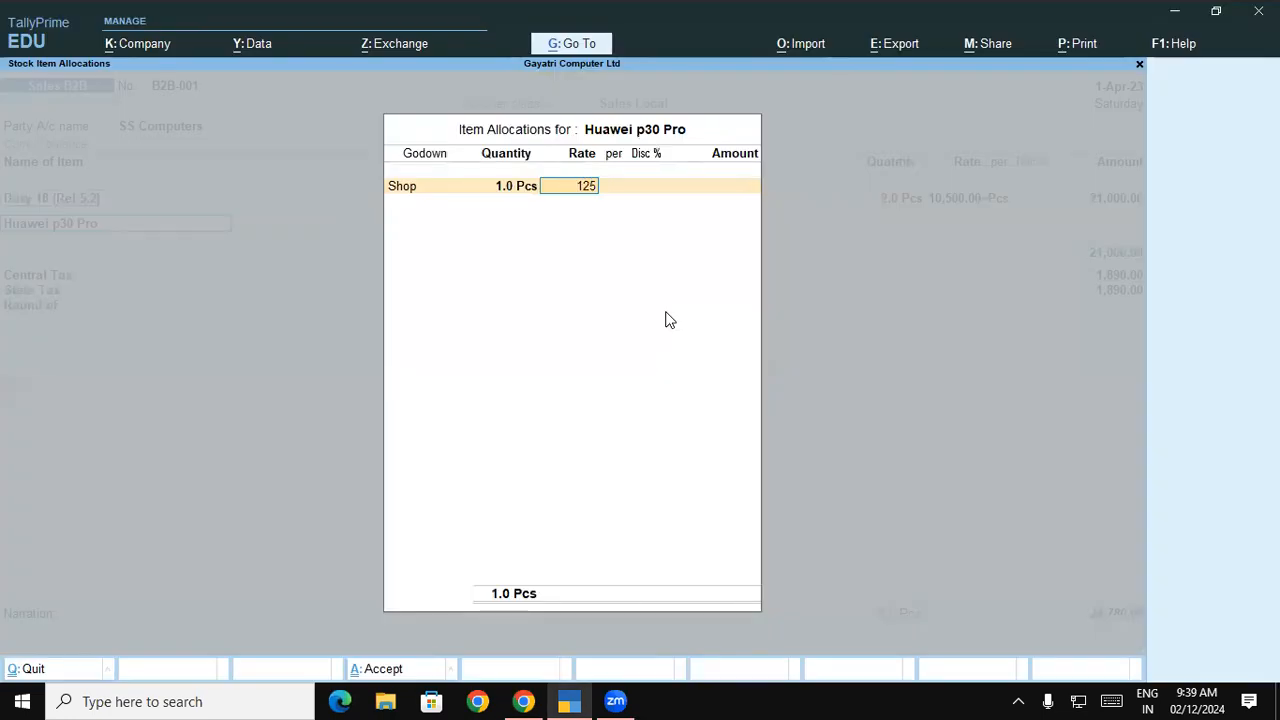
key("Return")
key("Return")
key("Return")
key("Return")
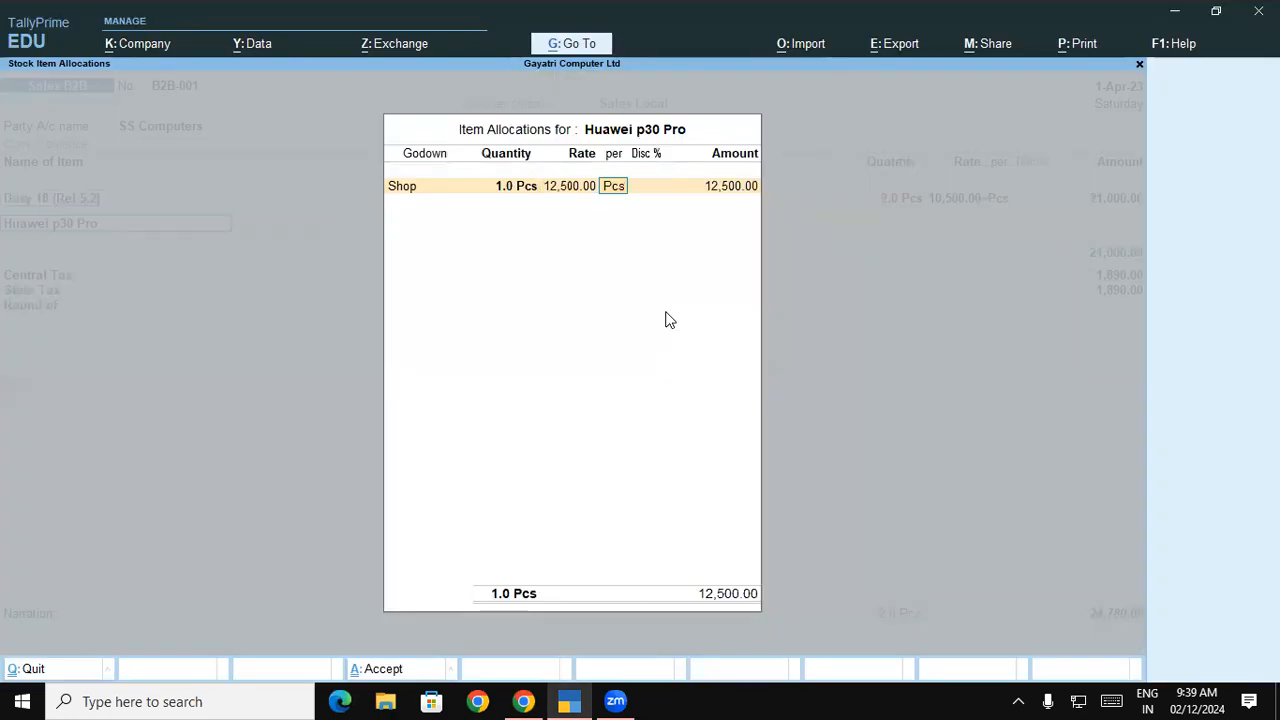
key("Return")
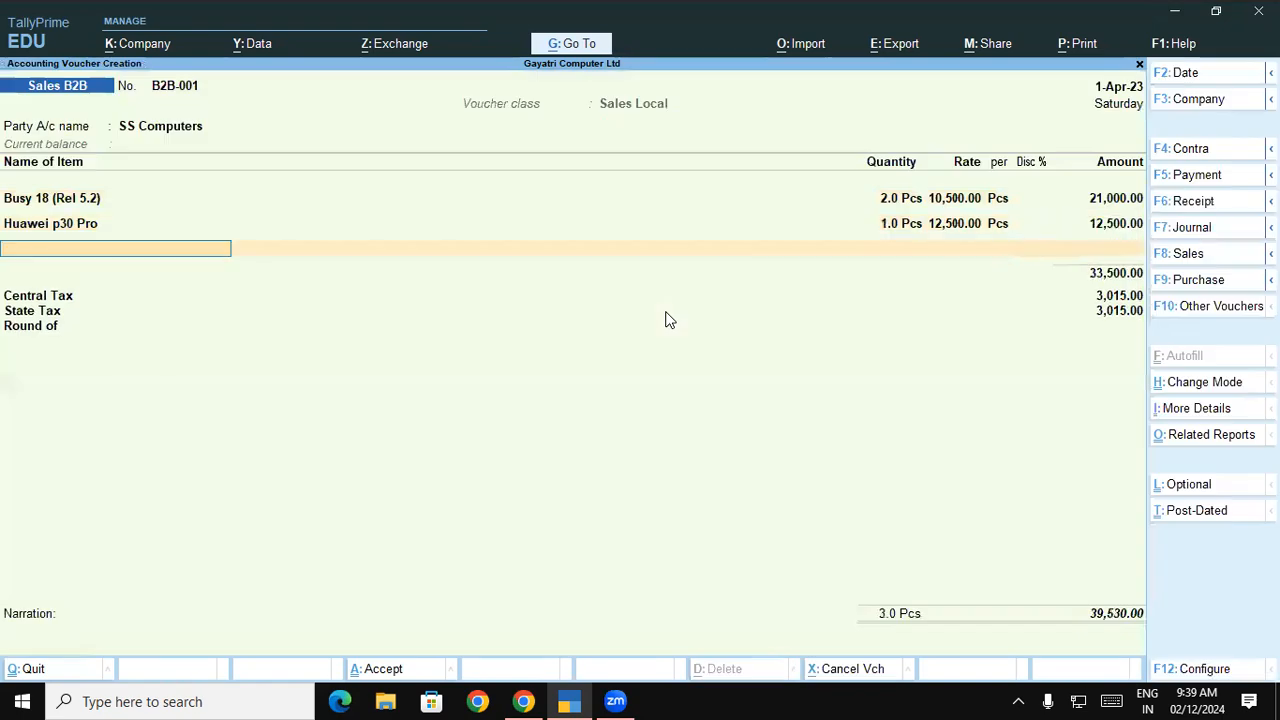
- Check the third item in the Chrome PDF and add Iphone 11 pro/11 pro Max to the voucher in TallyPrime
key("alt+Tab")
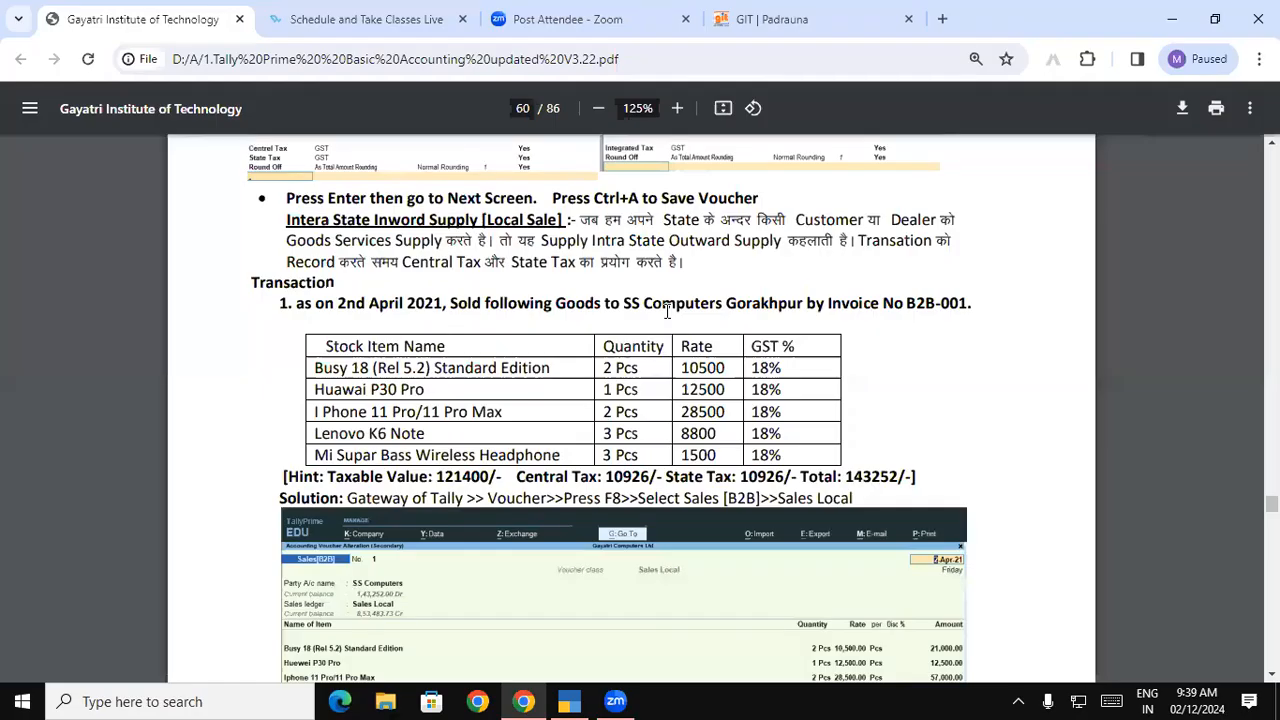
key("alt+Tab")
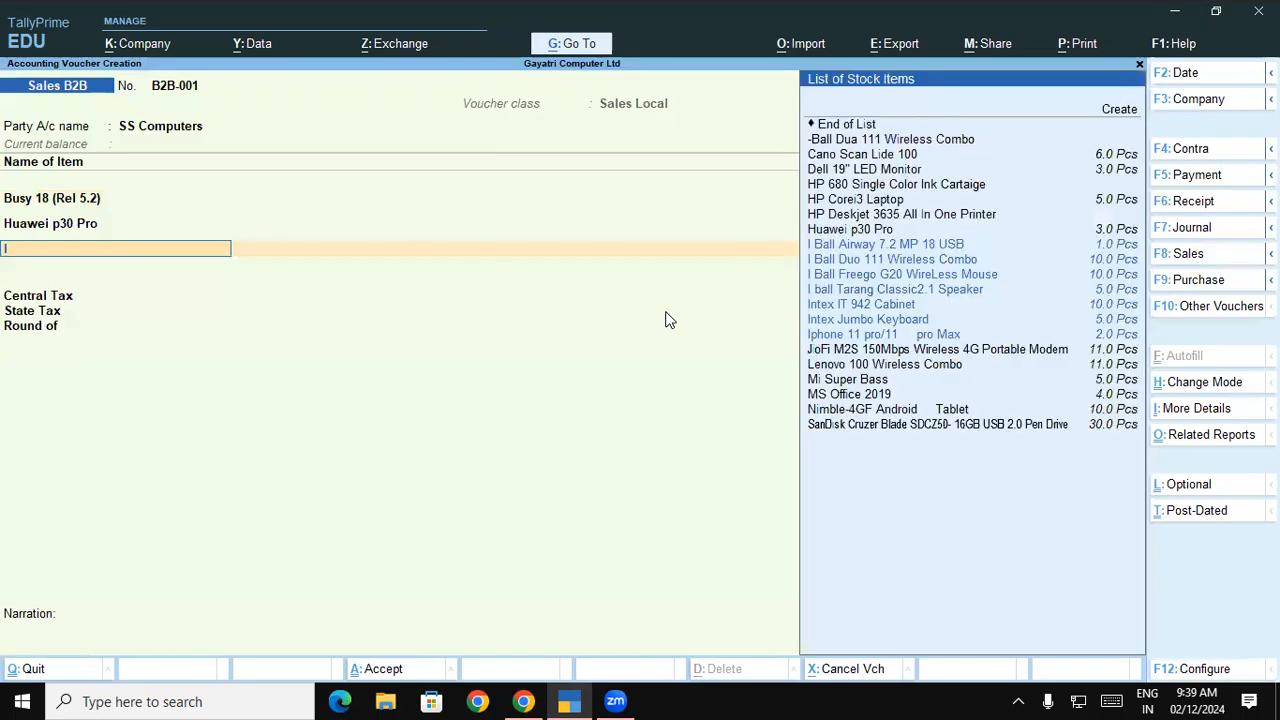
key("Down")
key("Down")
key("Down")
key("Down")
key("Down")
key("Down")
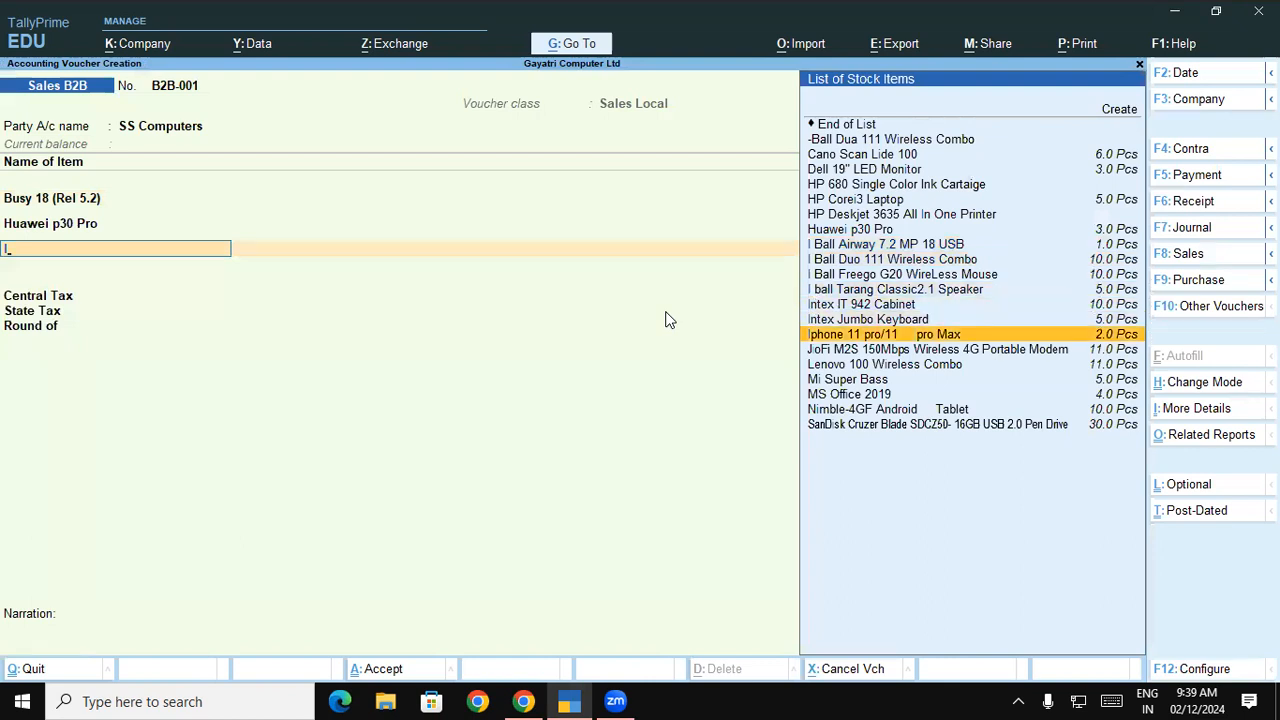
key("Return")
- Allocate 2 Pcs of the iPhone from the Warehouse godown at 28,500 per Pcs, checking the rate in the Chrome PDF
key("Down")
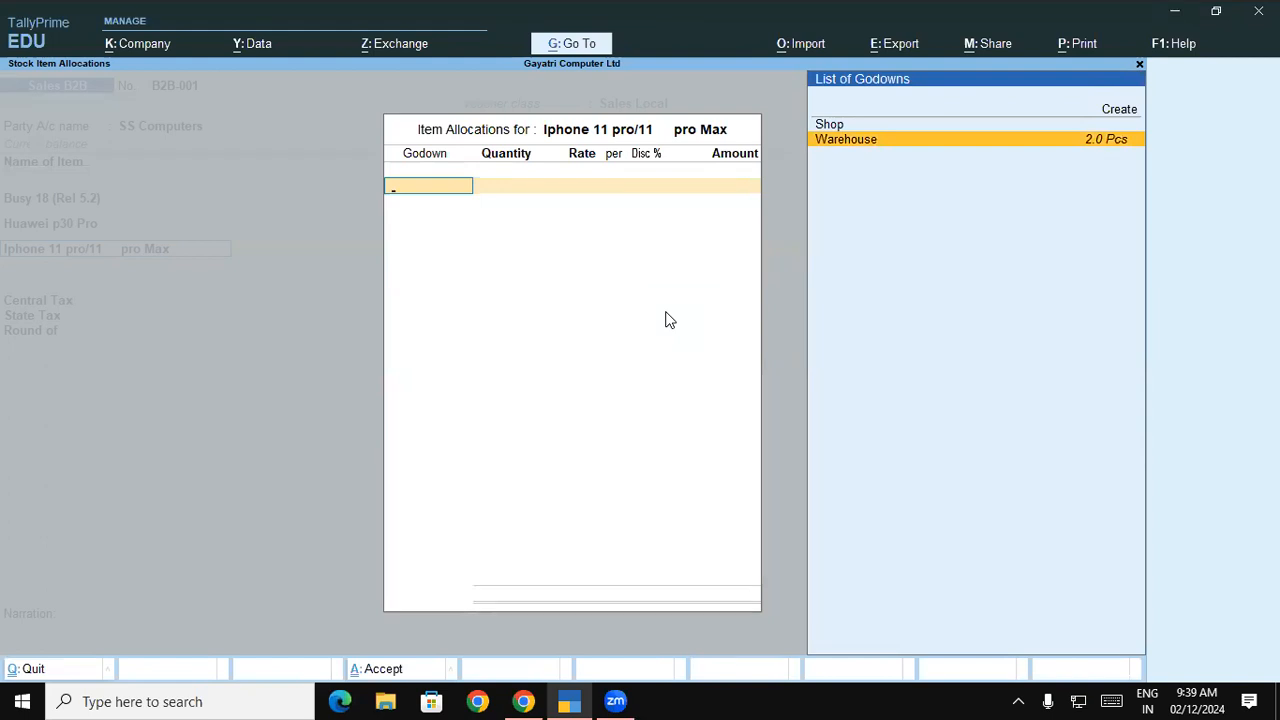
key("Return")
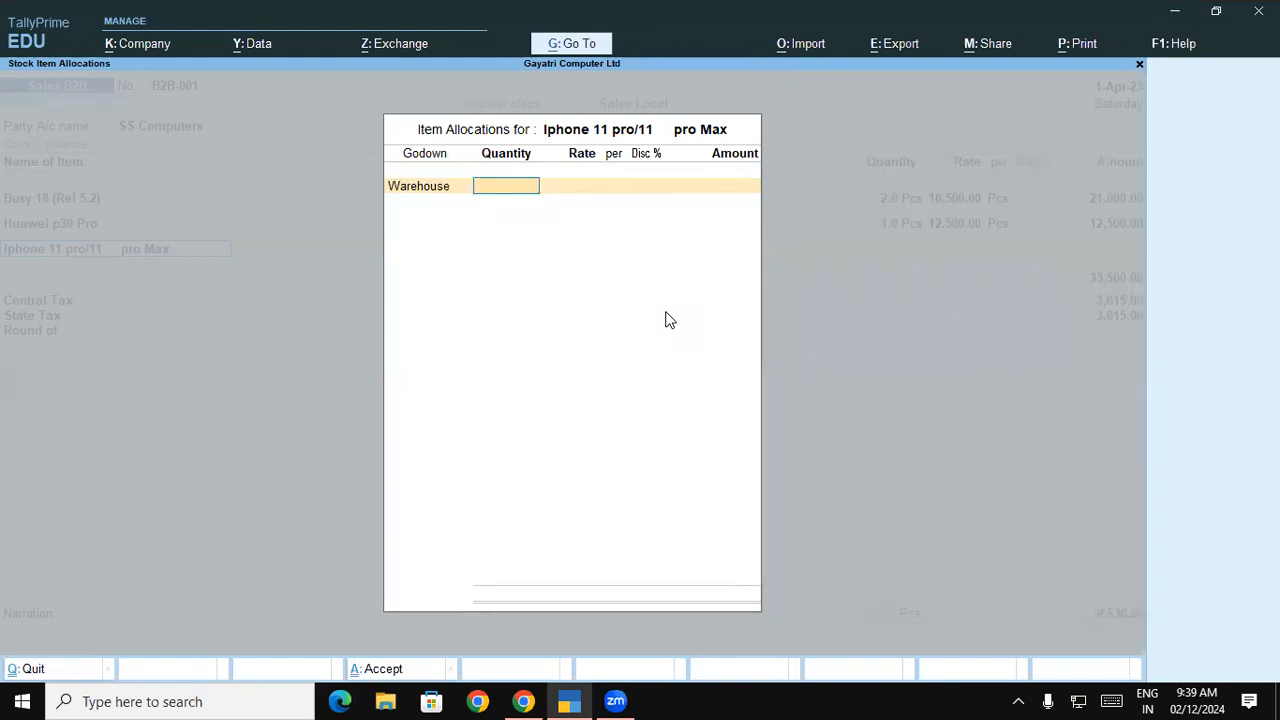
type("2")
key("Return")
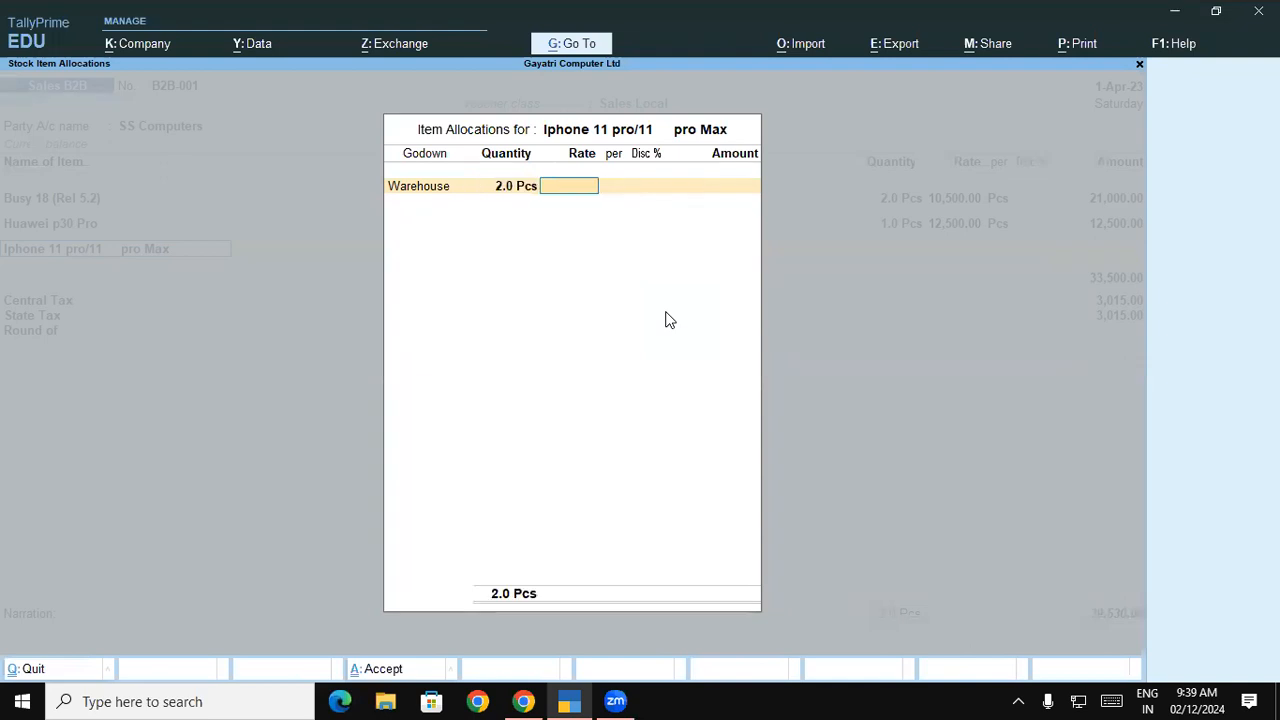
key("alt+Tab")
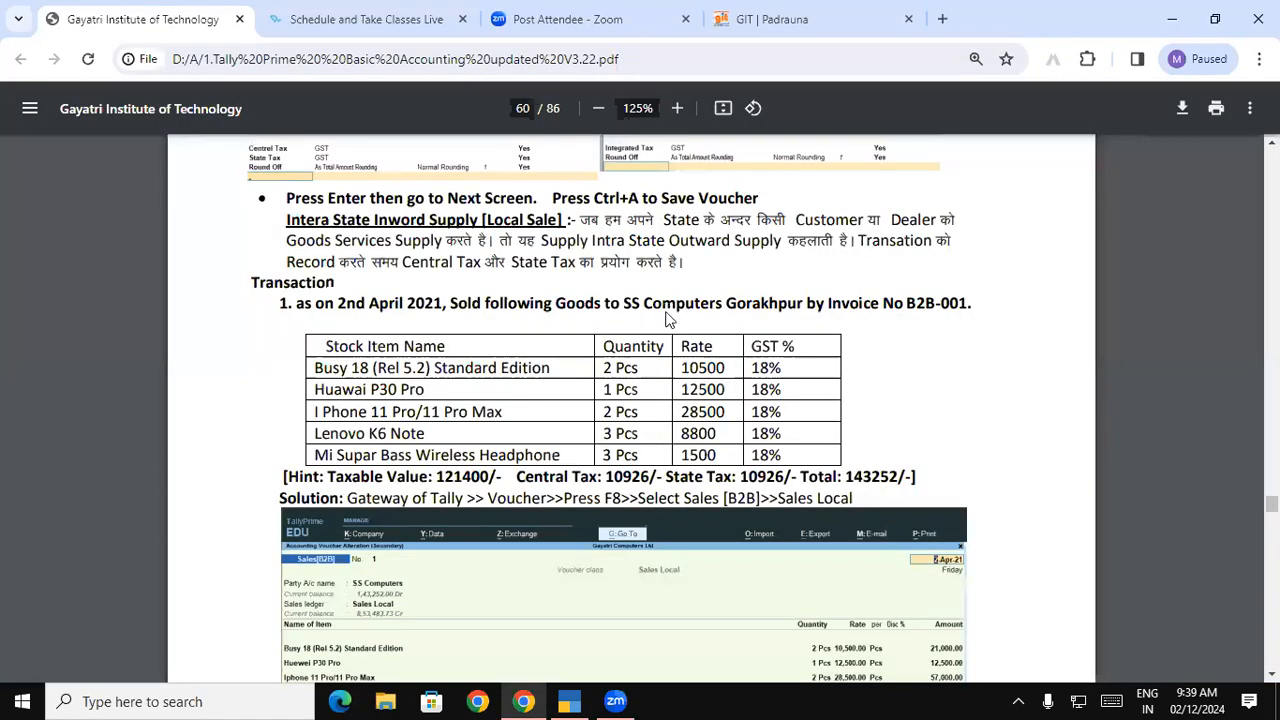
key("alt+Tab")
type("28500")
key("Return")
key("Return")
key("Return")
key("Return")
key("Return")
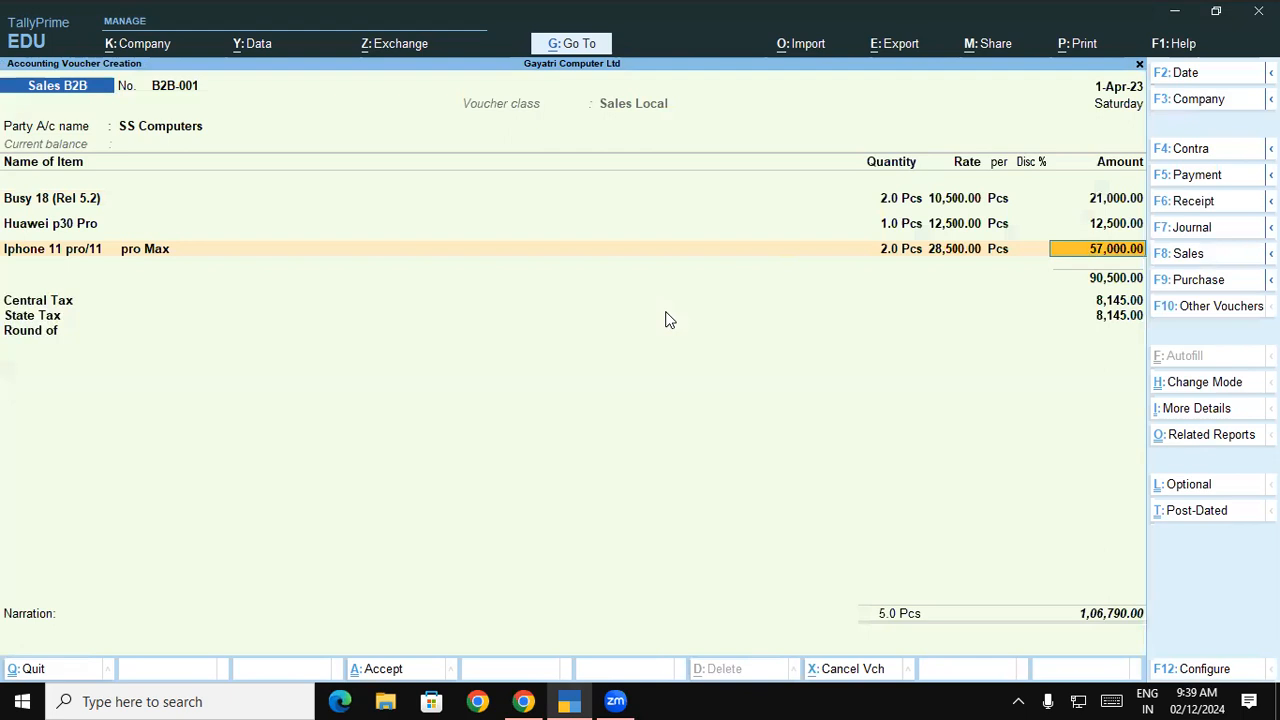
- Check the fourth item in the Chrome PDF, accept the iPhone amount, and add Lenovo k6 Note to the TallyPrime voucher
key("alt+Tab")
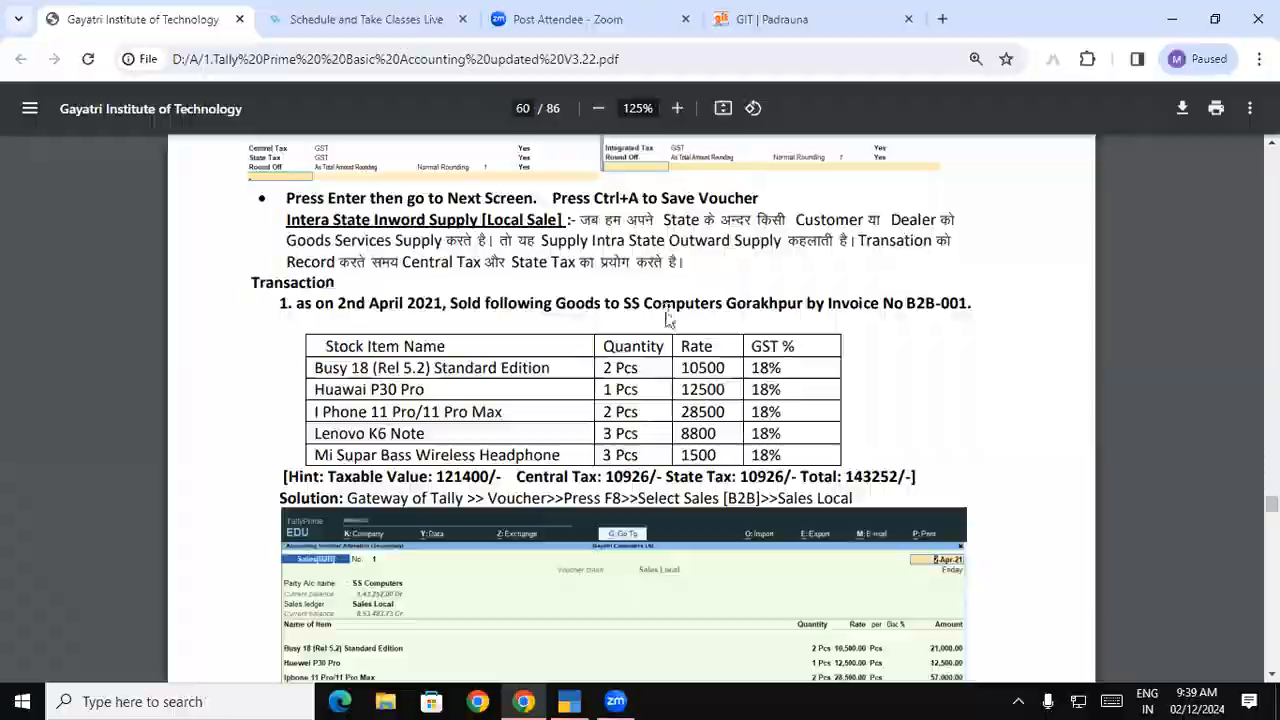
key("alt+Tab")
key("Return")
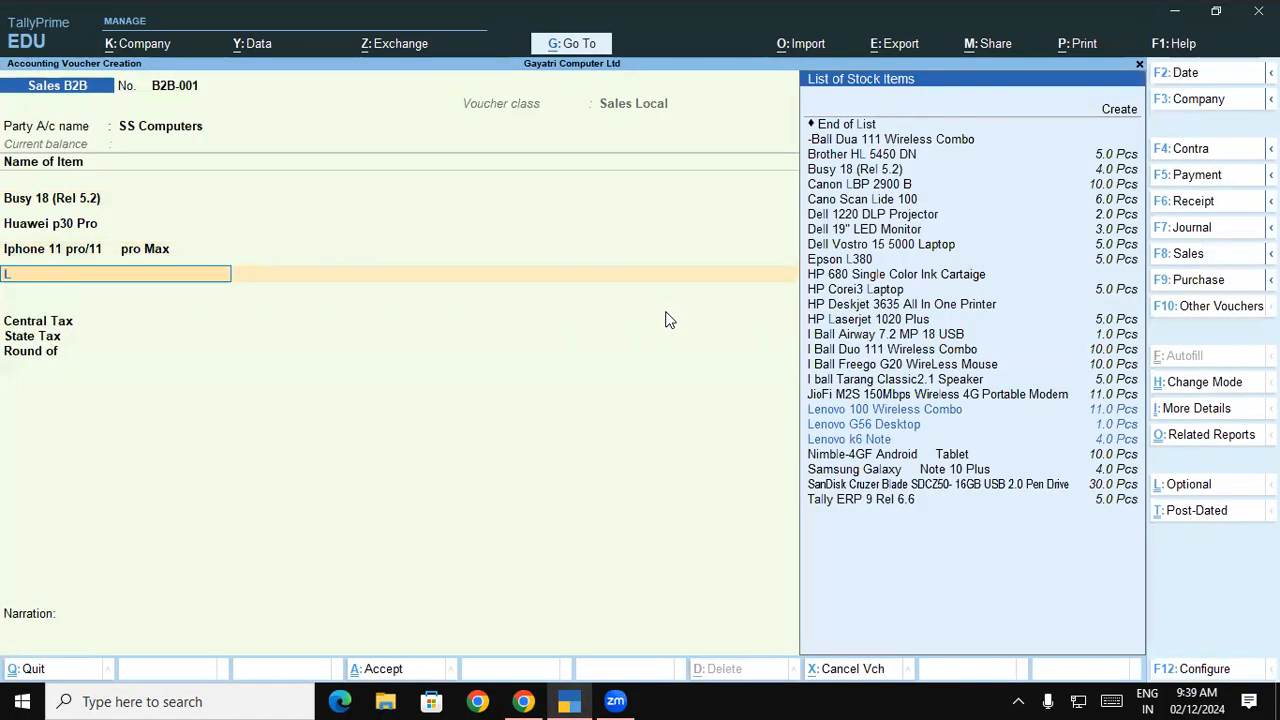
type("Le")
key("Down")
key("Down")
key("Return")
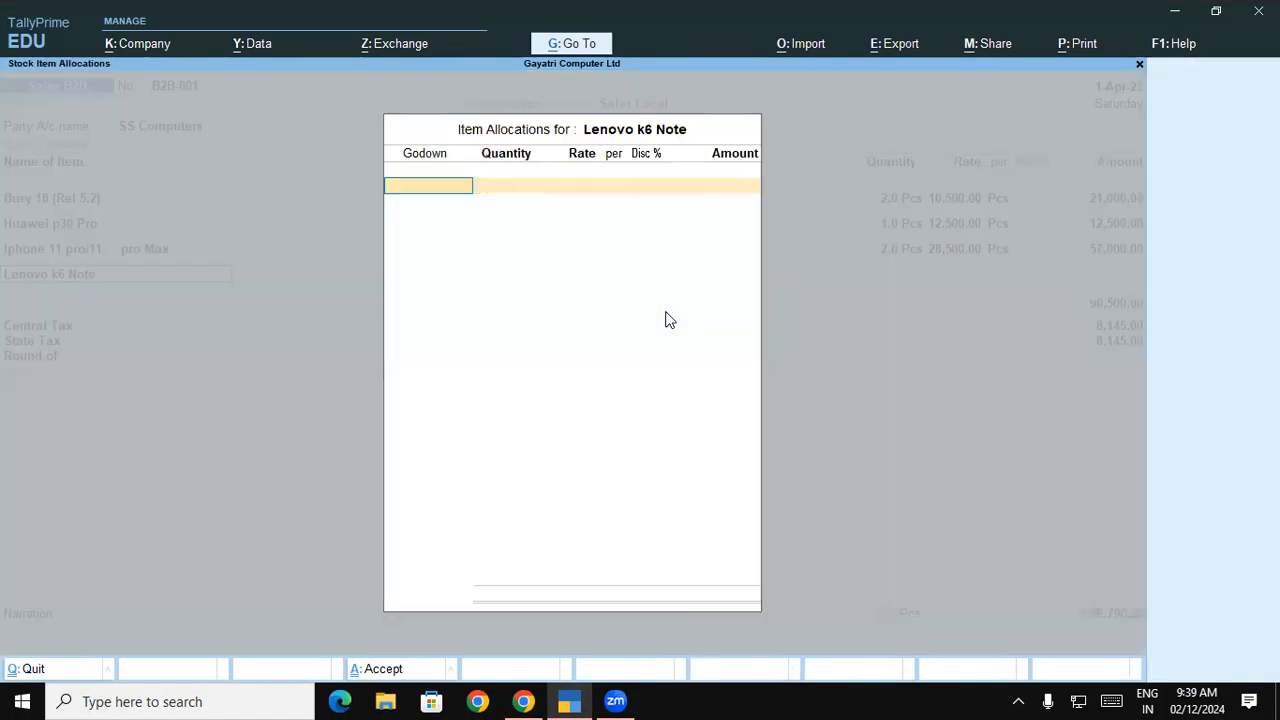
- Allocate 3 Pcs of Lenovo k6 Note from the Shop godown at 8,800 per Pcs in TallyPrime, checking its line in the Chrome PDF
key("Down")
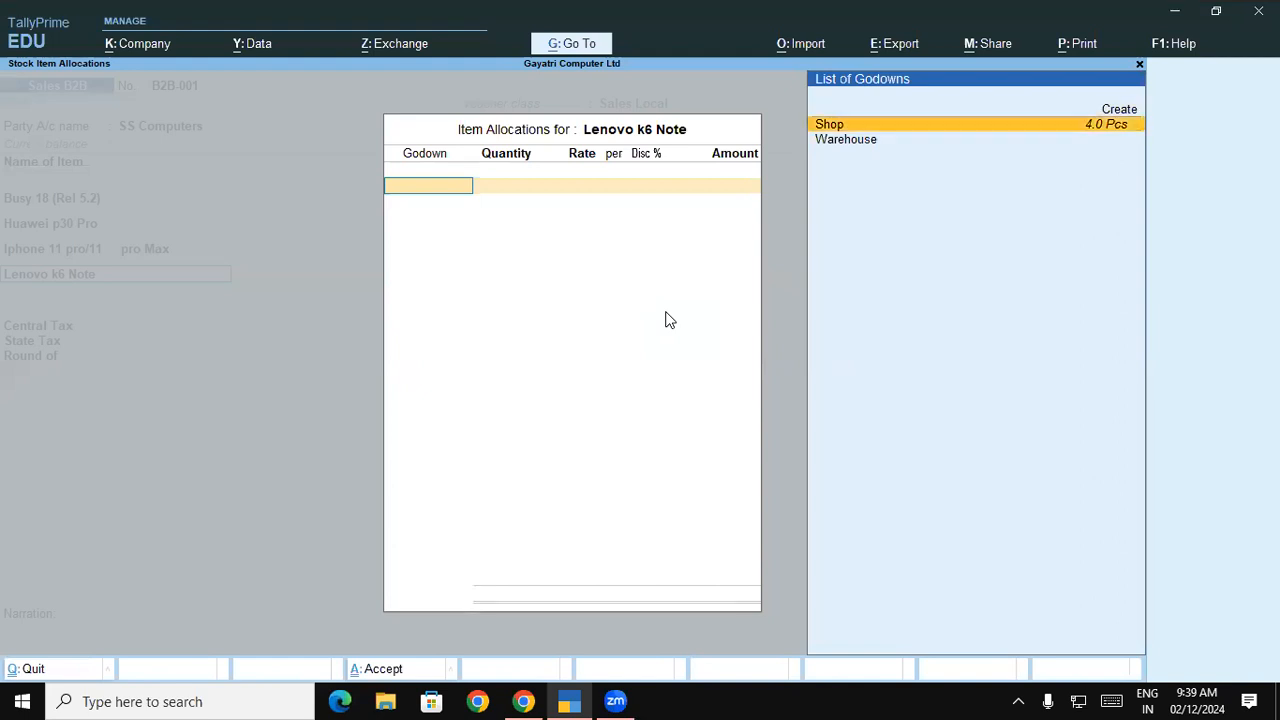
key("Return")
key("alt+Tab")
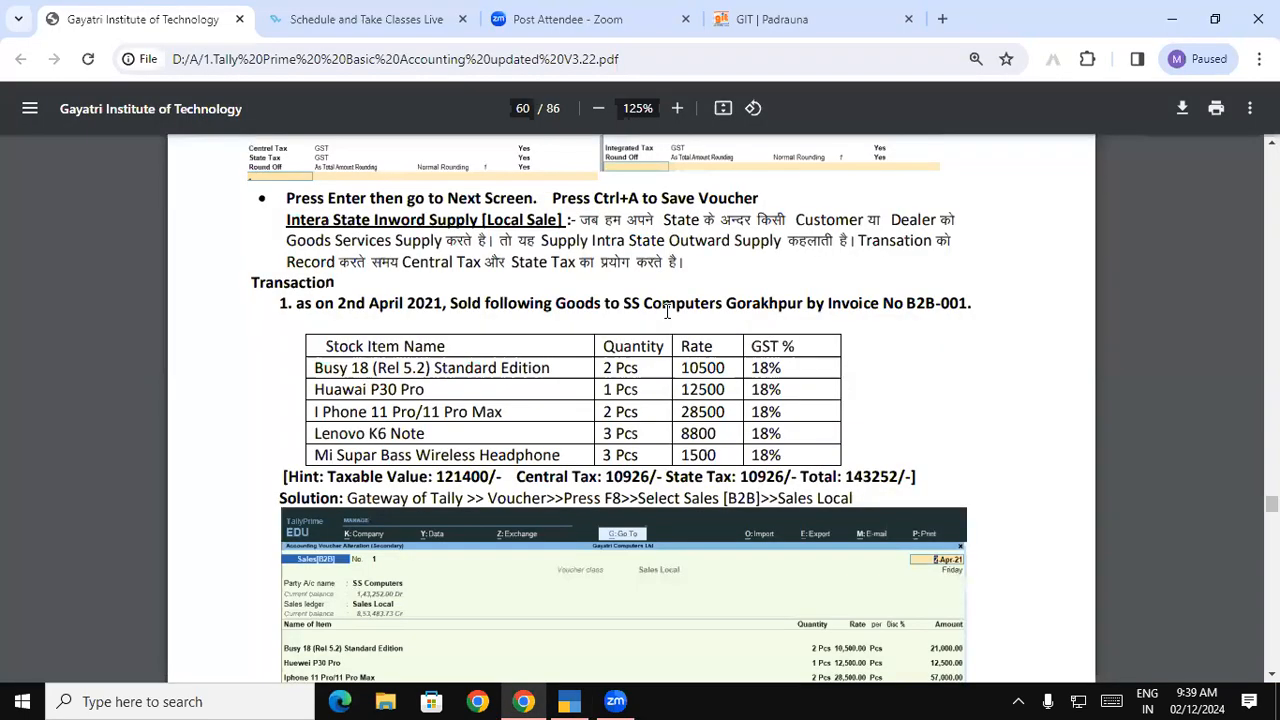
key("alt+Tab")
type("3")
key("Return")
type("8800")
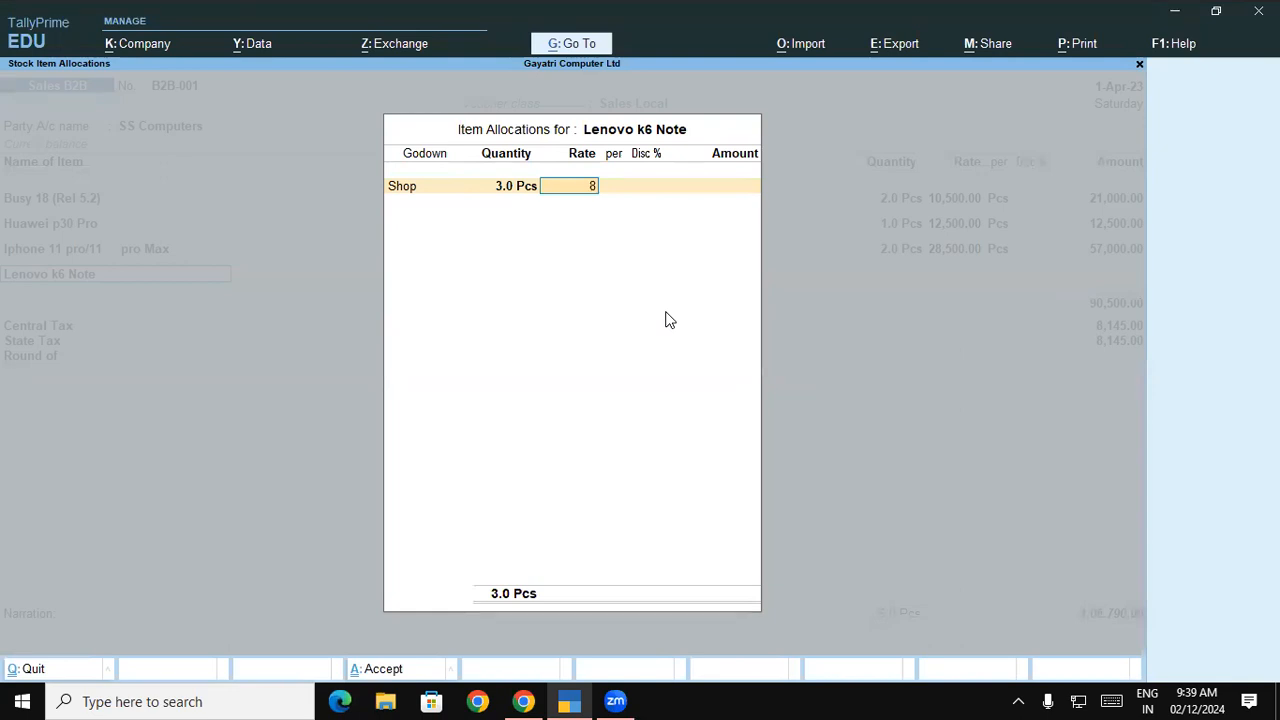
key("Return")
key("Return")
key("Return")
key("Return")
key("Return")
key("Return")
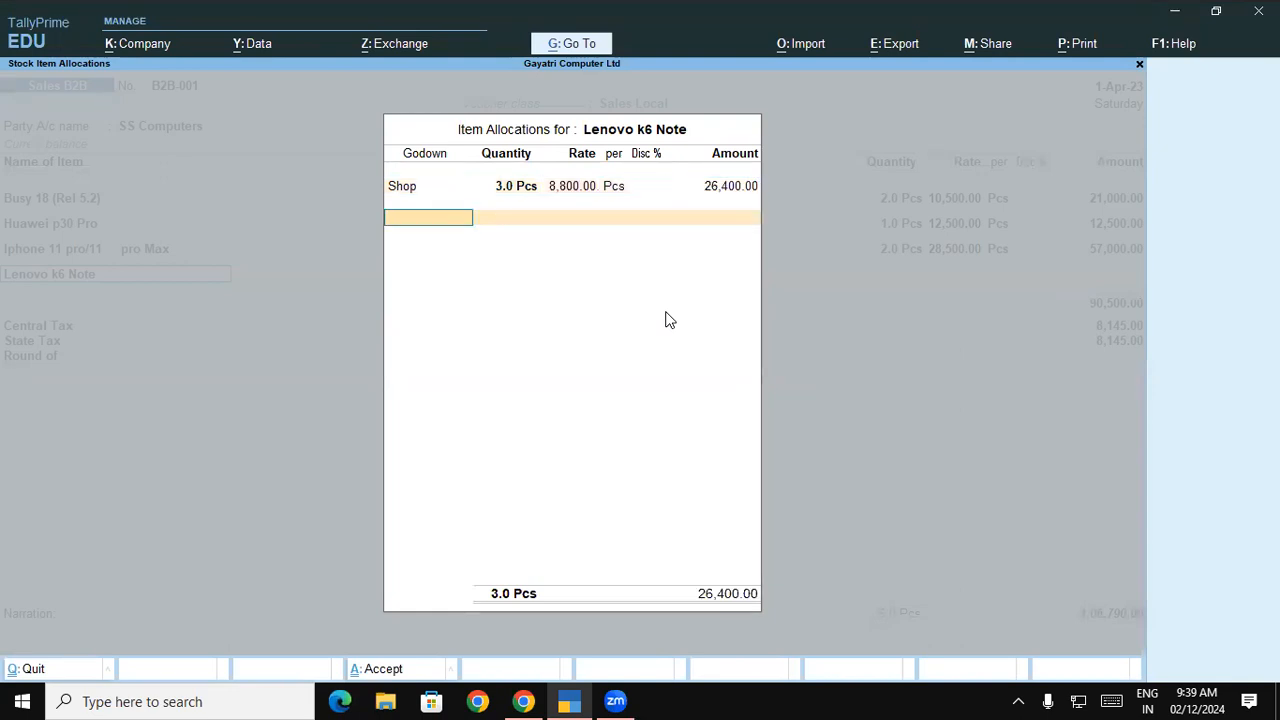
- Check the fifth item in the Chrome PDF and add Mi Super Bass to the TallyPrime voucher with the Shop godown
key("alt+Tab")
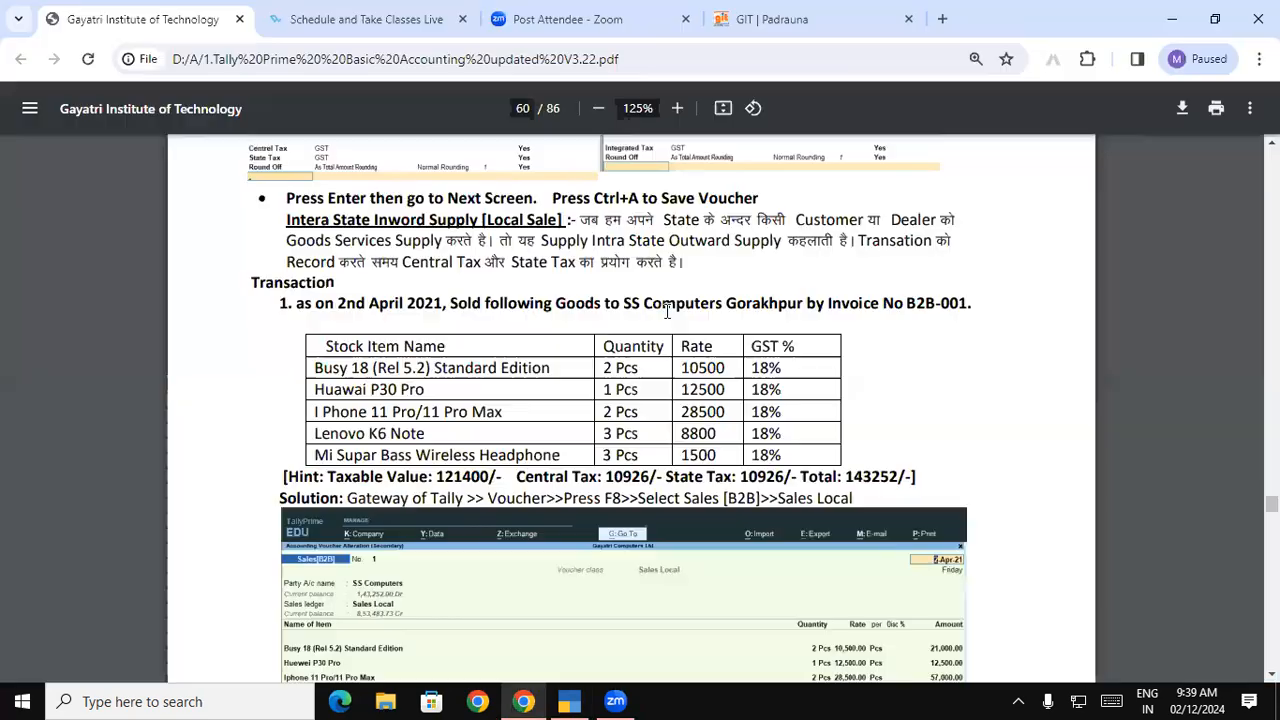
key("alt+Tab")
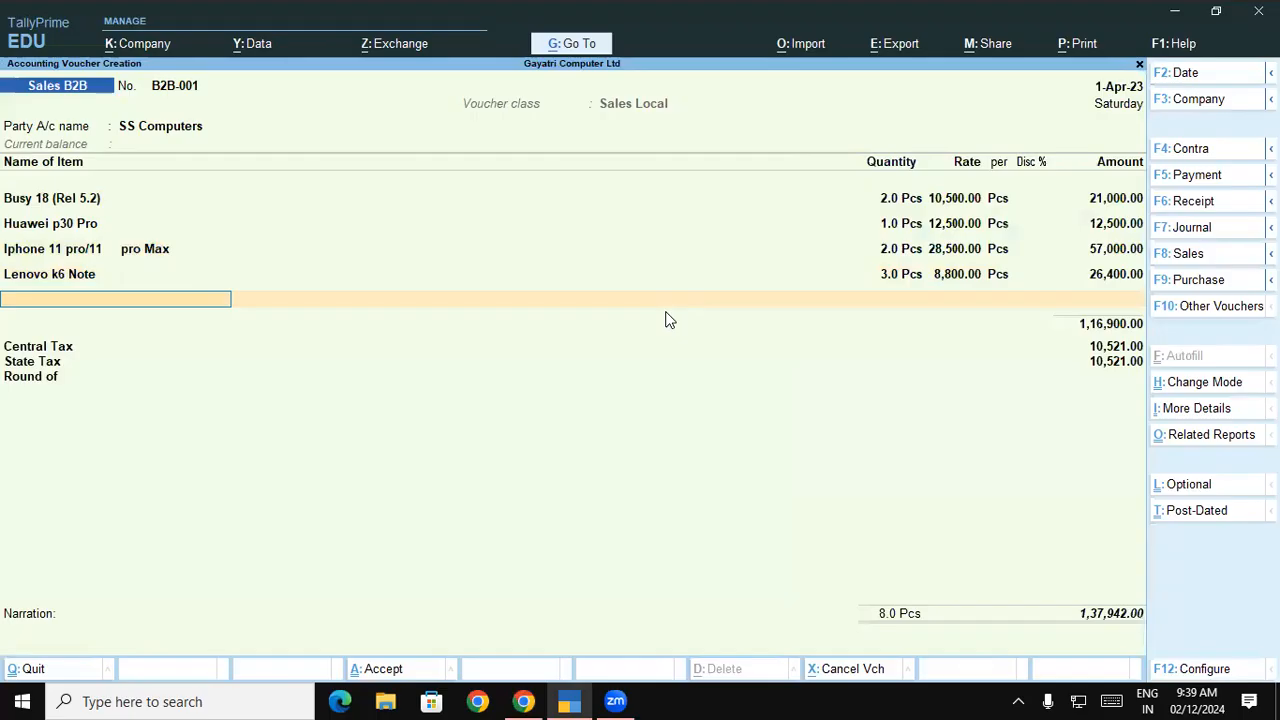
type("Mi")
key("Return")
key("Return")
key("BackSpace")
key("BackSpace")
key("Down")
key("Down")
key("Return")
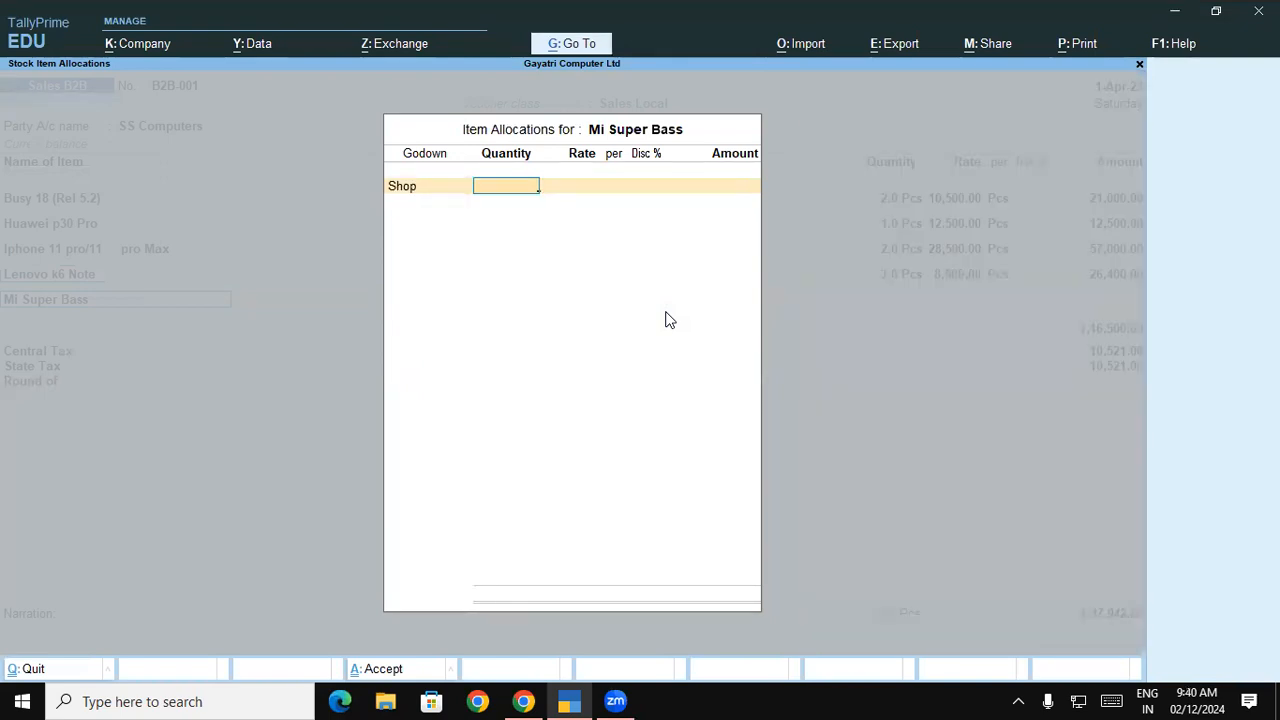
- Look up the headphone line in the Chrome PDF and enter 3 Pcs at a rate of 1,500 in TallyPrime
key("alt+Tab")
key("alt+Tab")
type("3")
key("Return")
type("1,500")
key("Return")
key("Return")
key("Return")
key("Return")
key("Return")
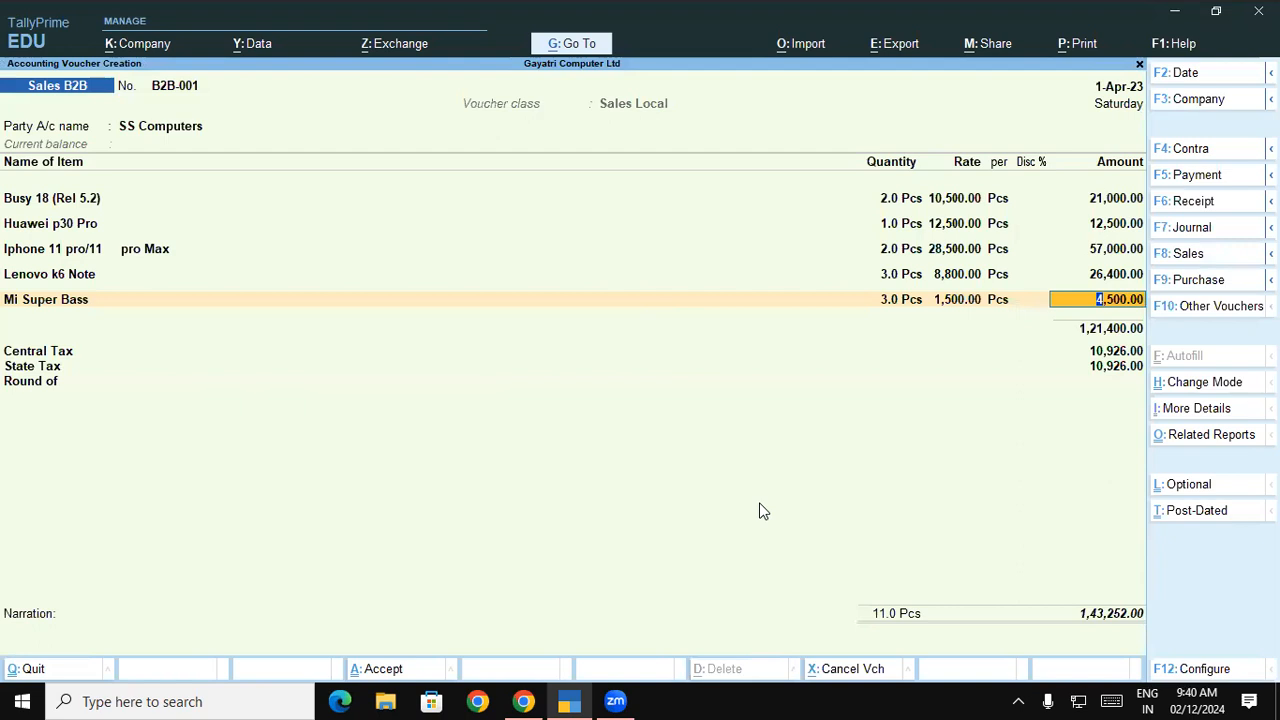
- Review the buyer, item lines and taxable value in the Chrome PDF and compare them with the TallyPrime voucher
key("alt+Tab")
left_click_drag(316, 367, 813, 457)
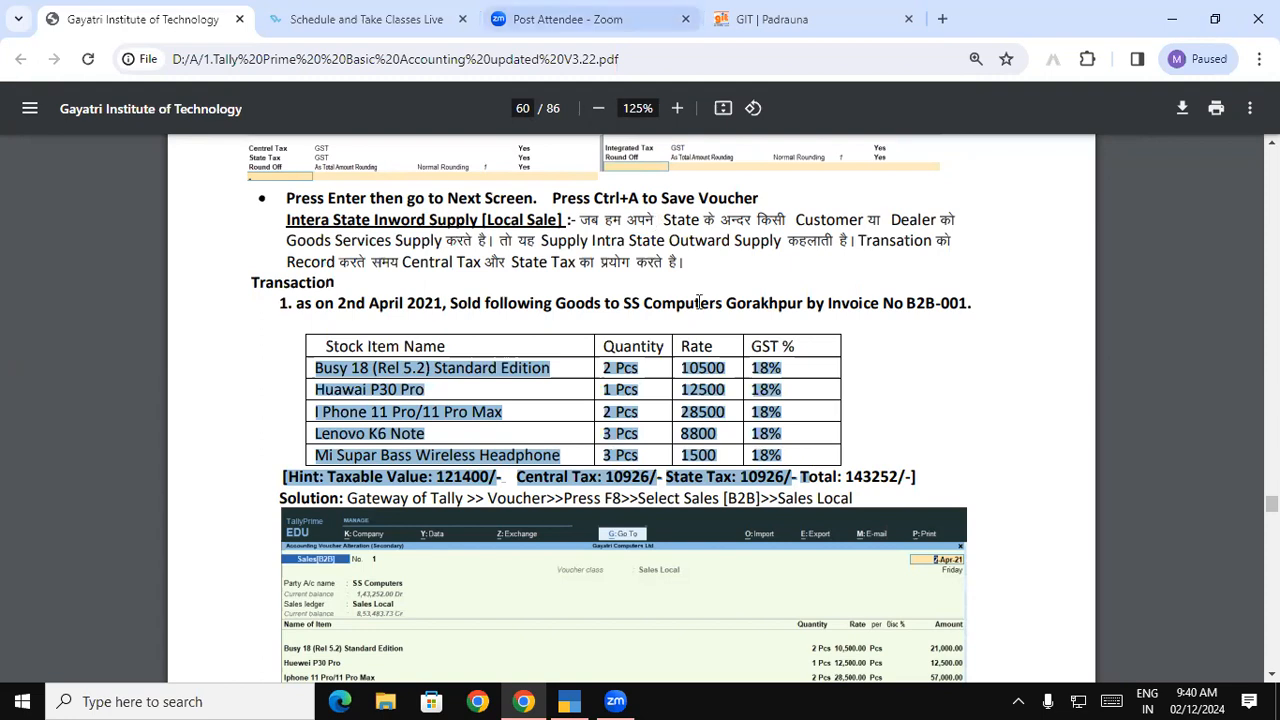
left_click_drag(624, 303, 737, 303)
left_click(340, 380)
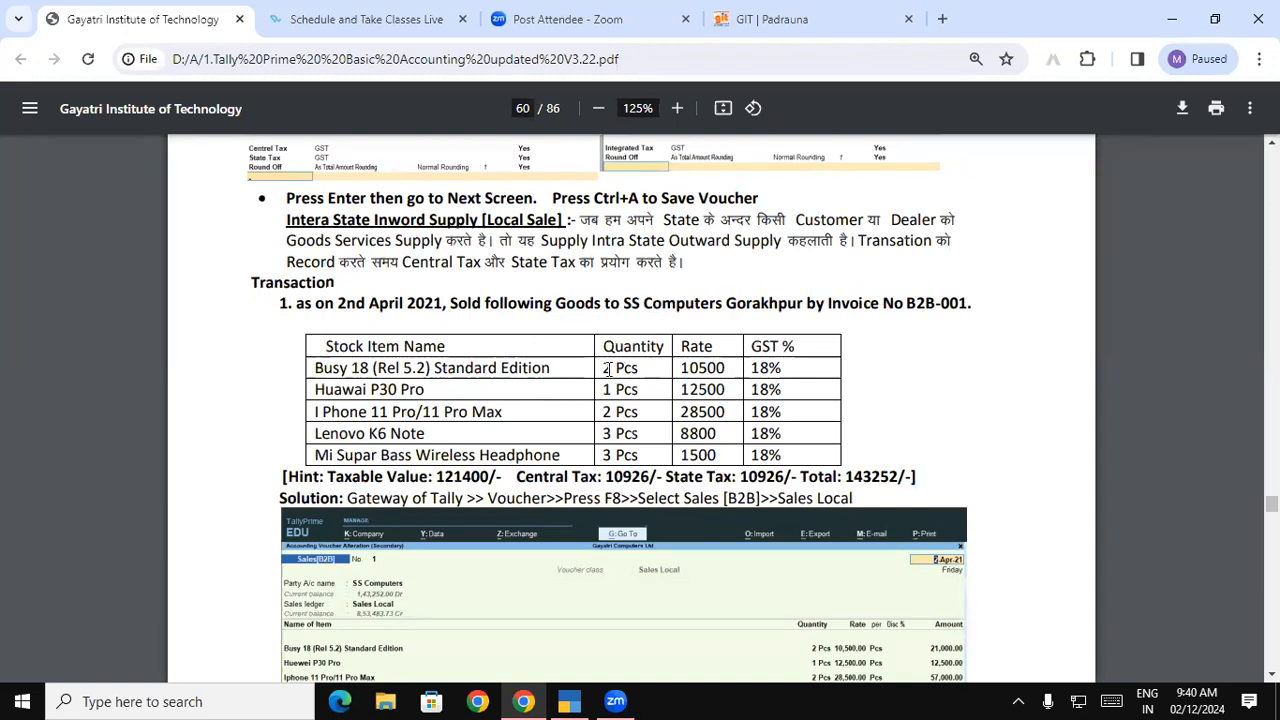
left_click_drag(603, 368, 768, 455)
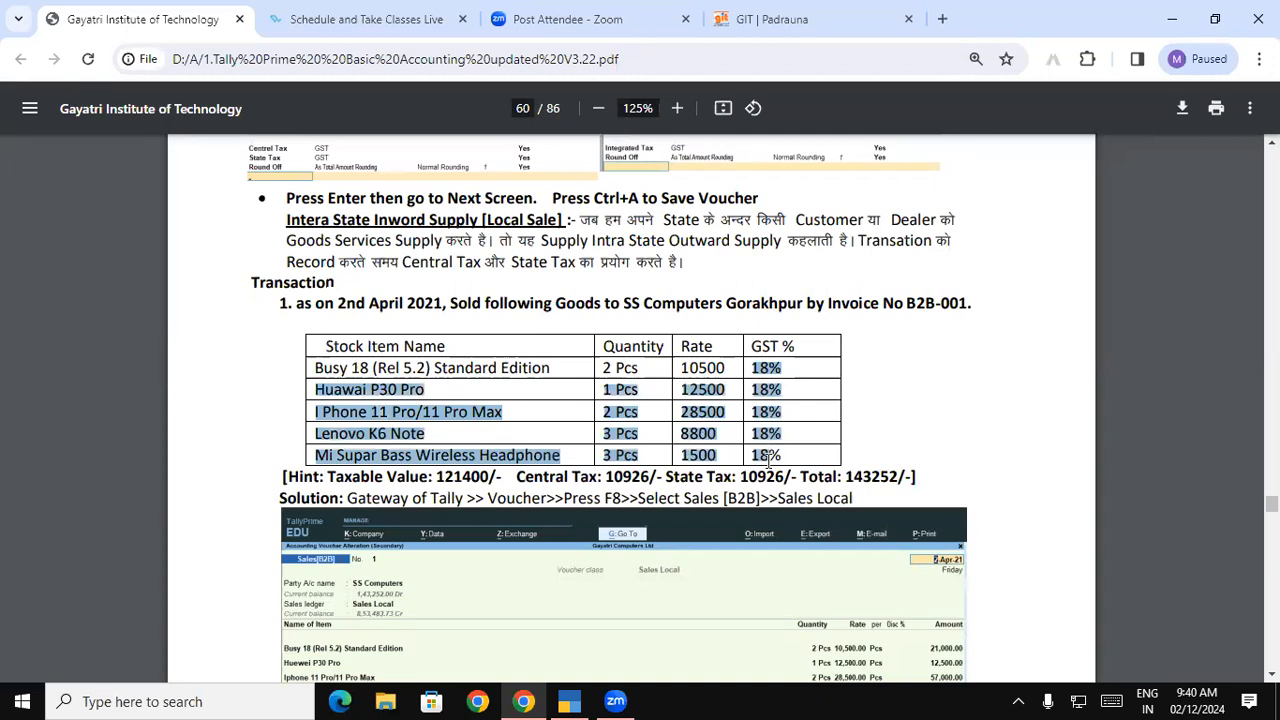
left_click(762, 453)
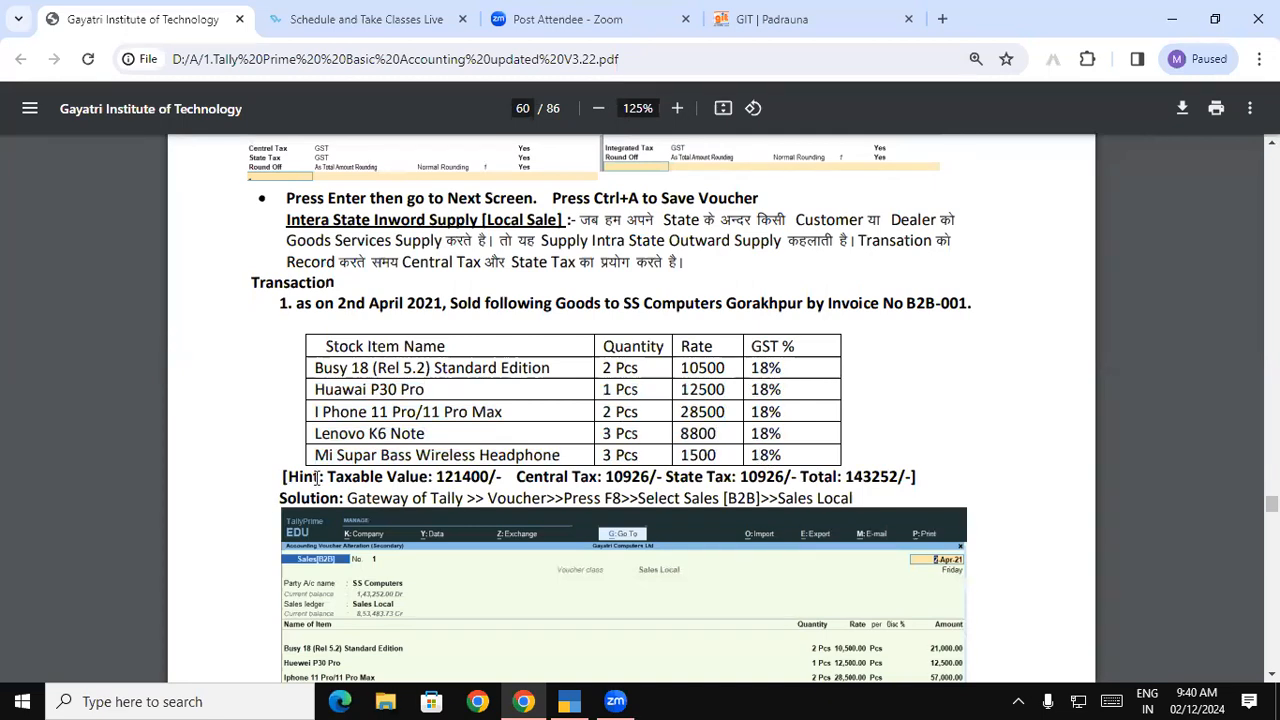
double_click(350, 477)
left_click_drag(416, 477, 491, 477)
key("alt+Tab")
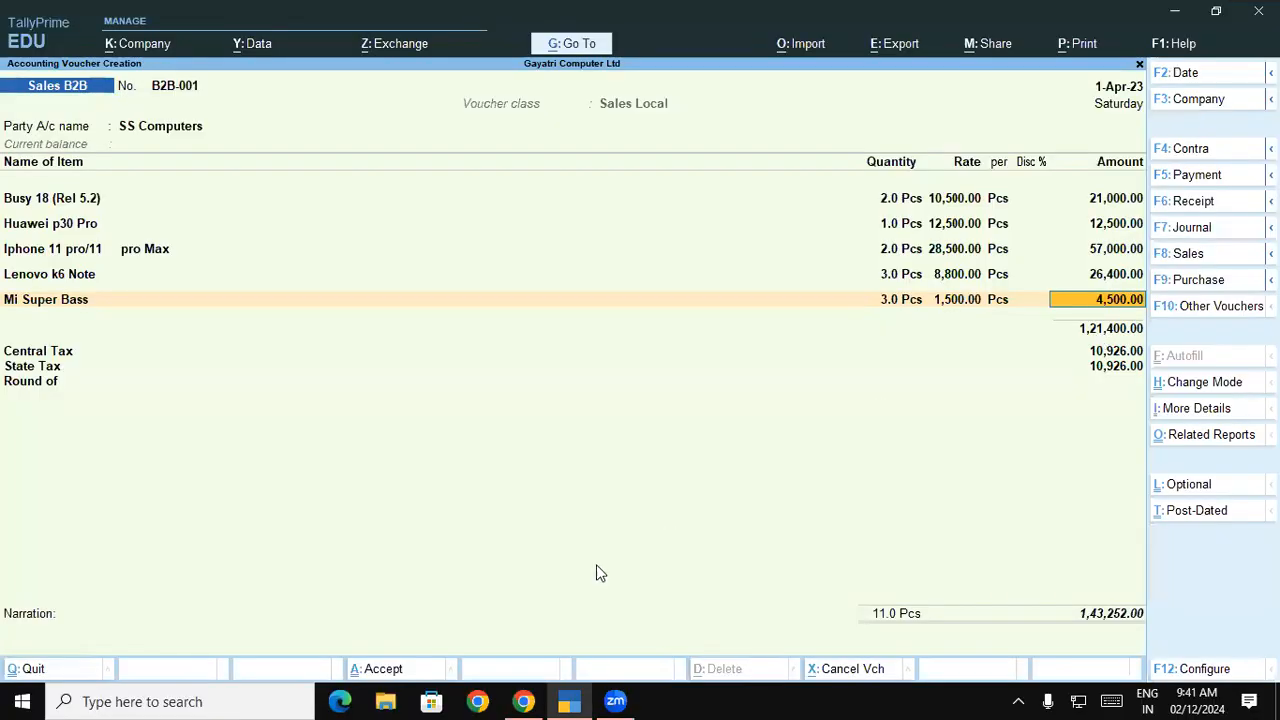
- Compare the Central Tax, State Tax and invoice total in the Chrome PDF with the TallyPrime voucher
left_click(523, 701)
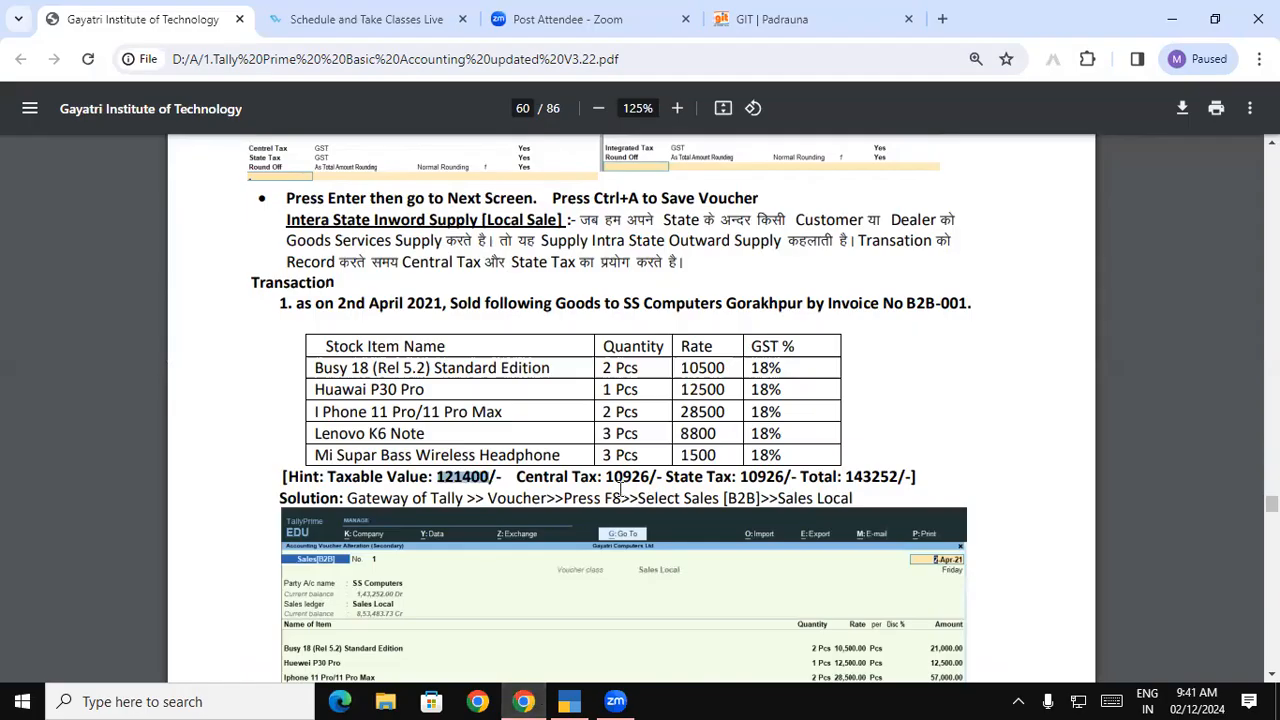
left_click_drag(606, 478, 652, 477)
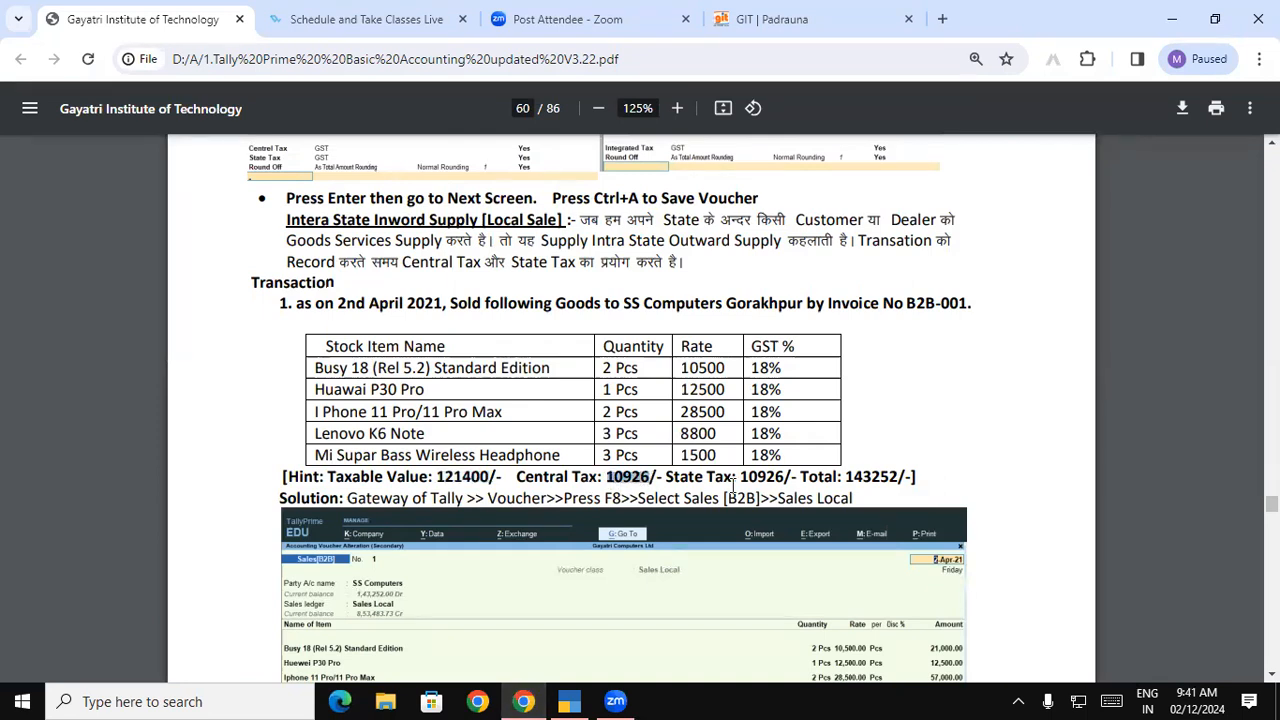
left_click_drag(749, 477, 792, 477)
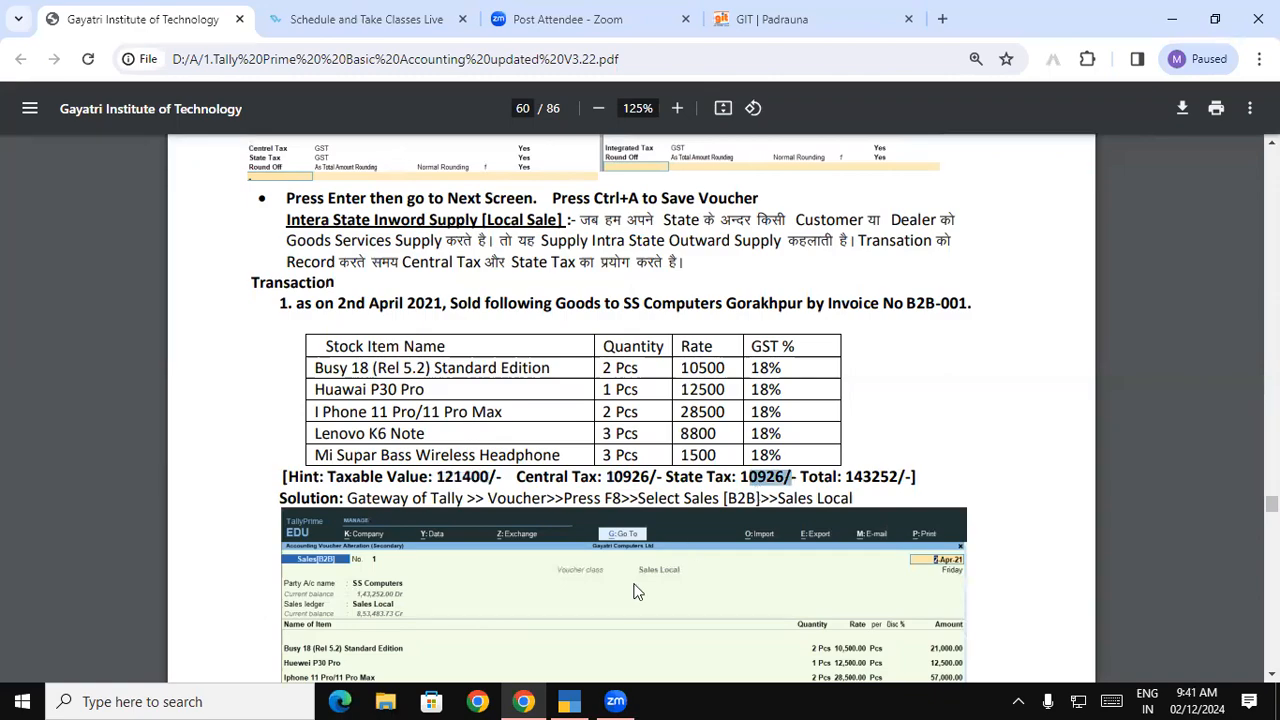
key("alt+Tab")
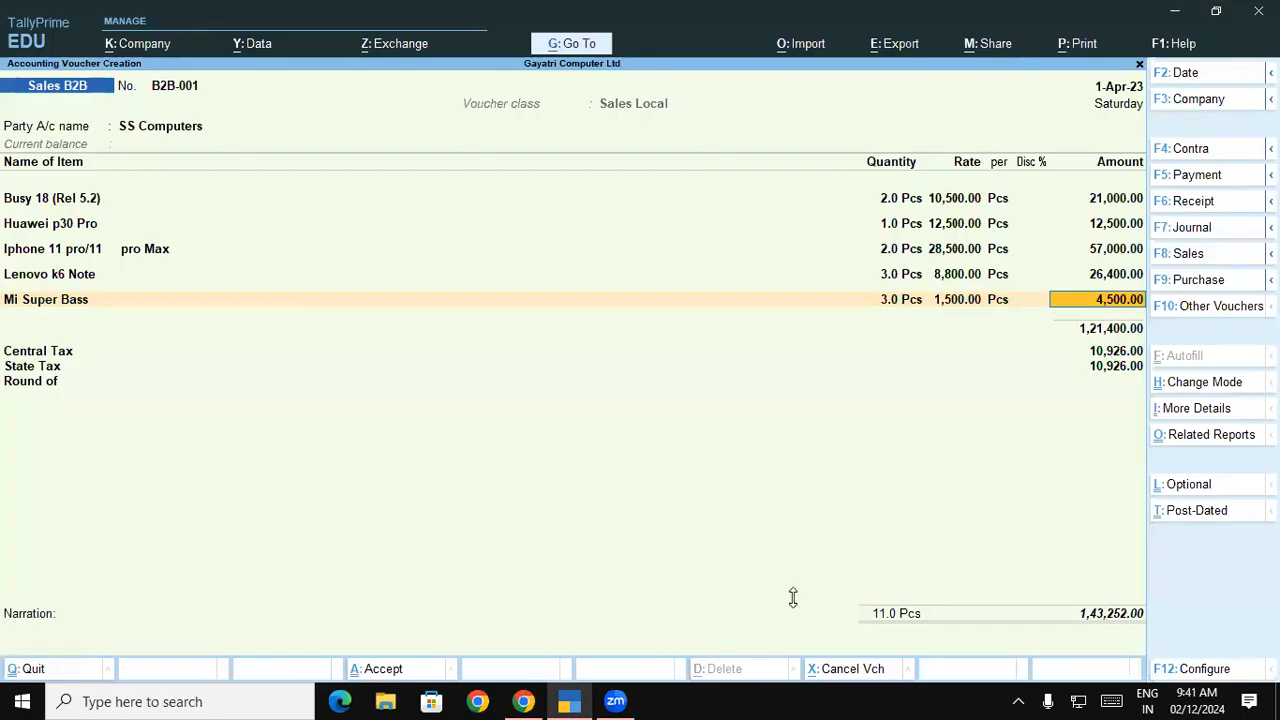
key("alt+Tab")
left_click_drag(848, 480, 898, 477)
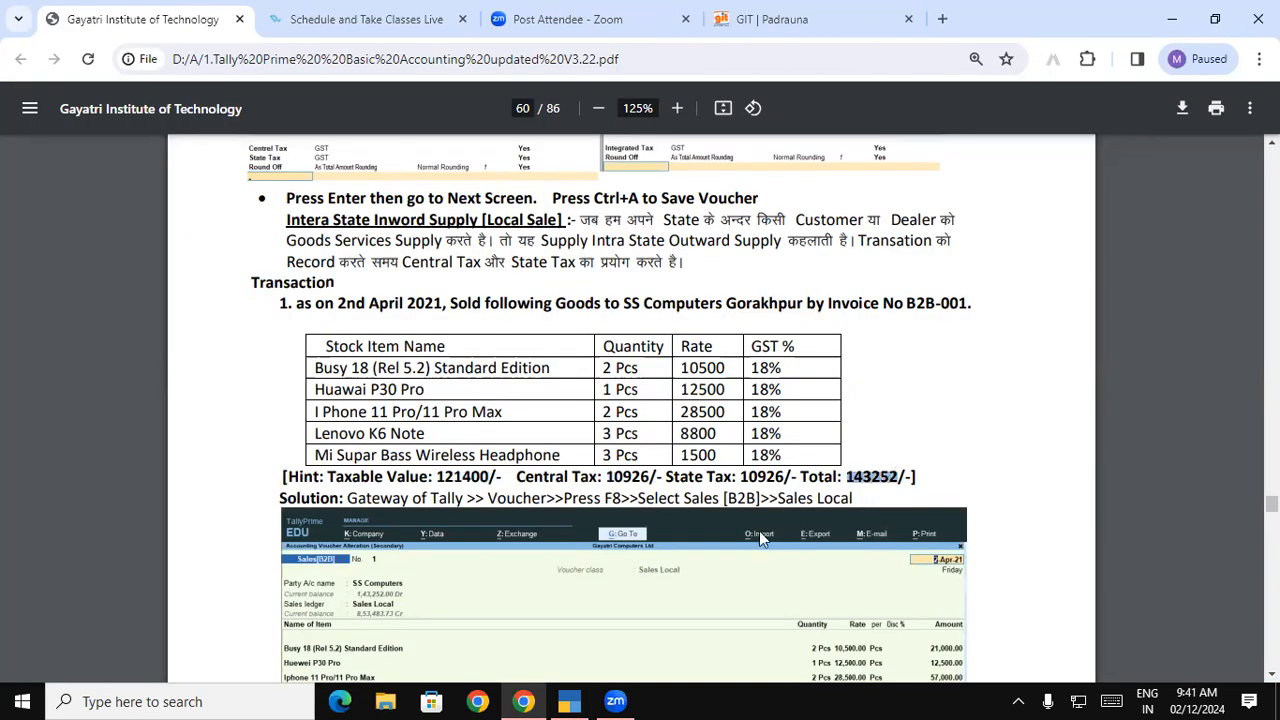
left_click(588, 700)
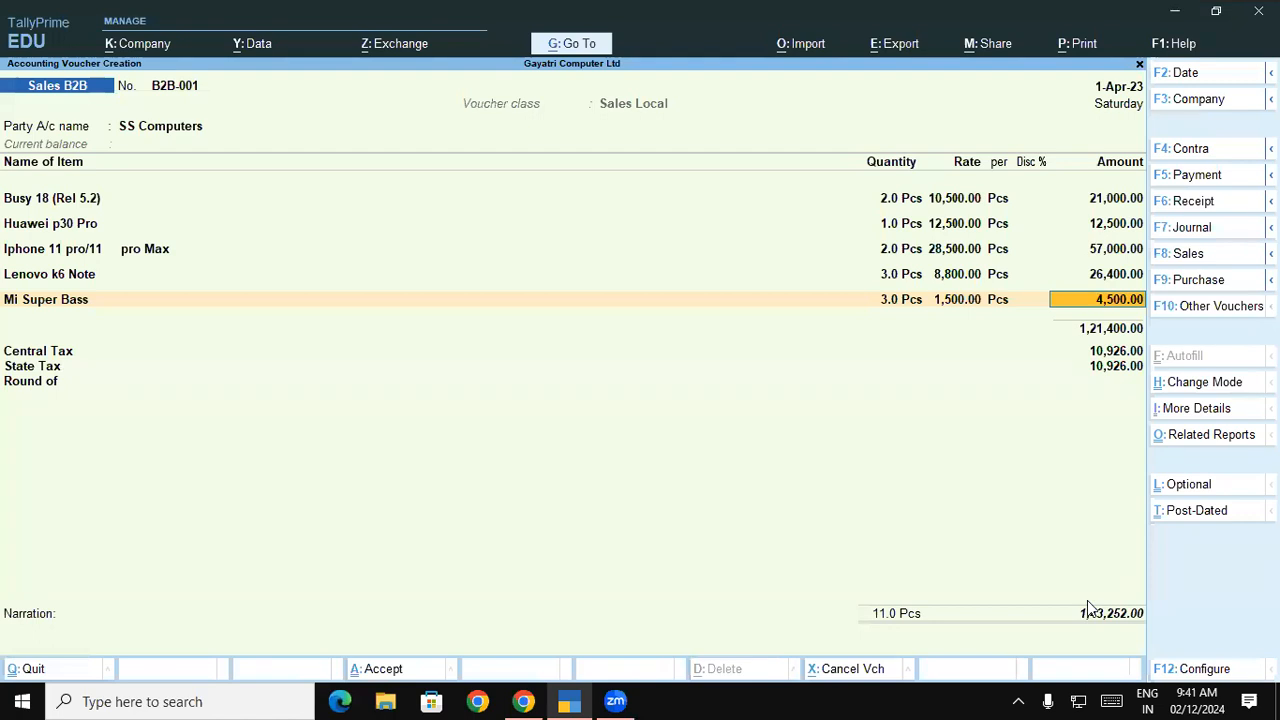
- Finish the item entry, leave the narration blank and accept the Sales B2B voucher for SS Computers
key("Return")
key("Return")
key("Return")
key("Return")
key("Return")
key("Return")
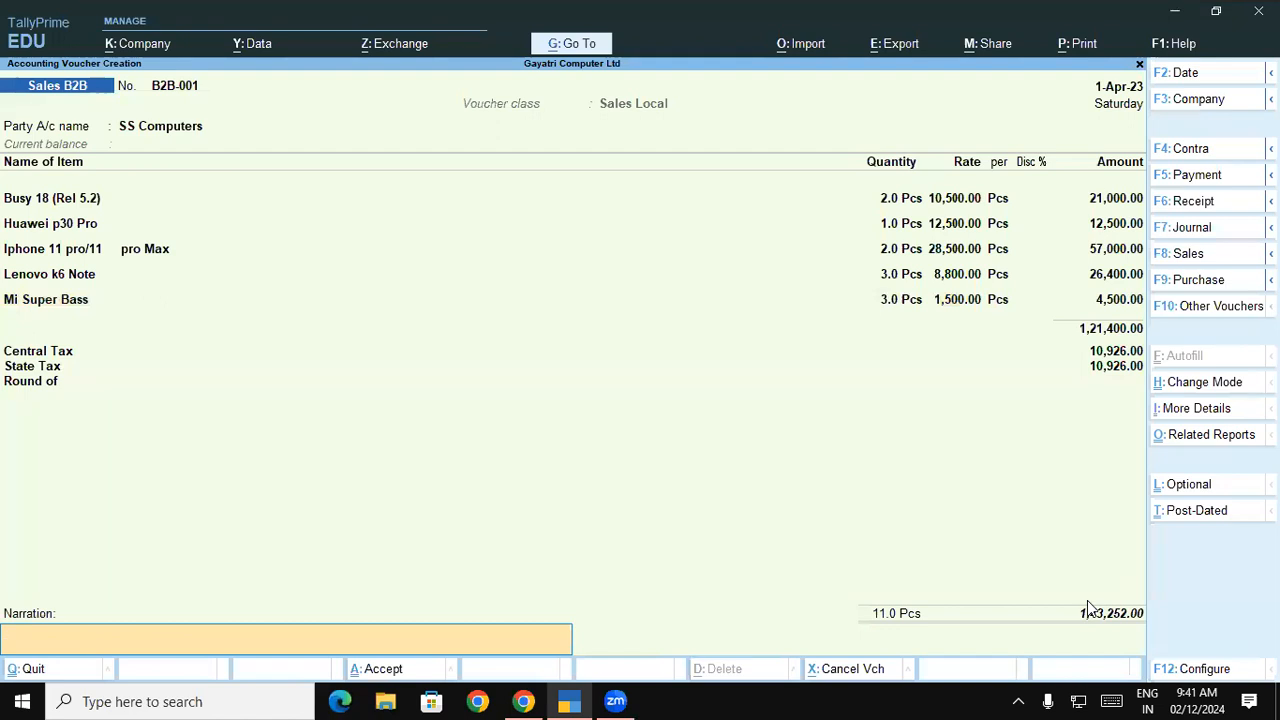
key("Return")
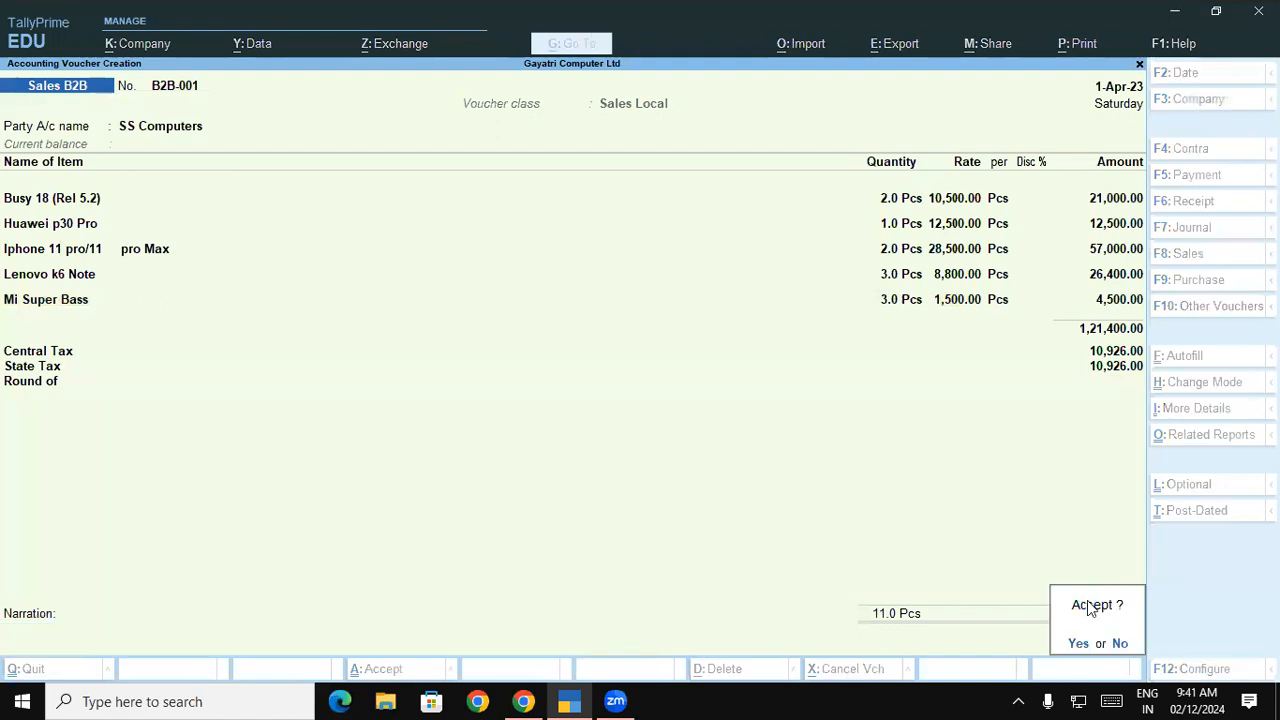
key("Return")
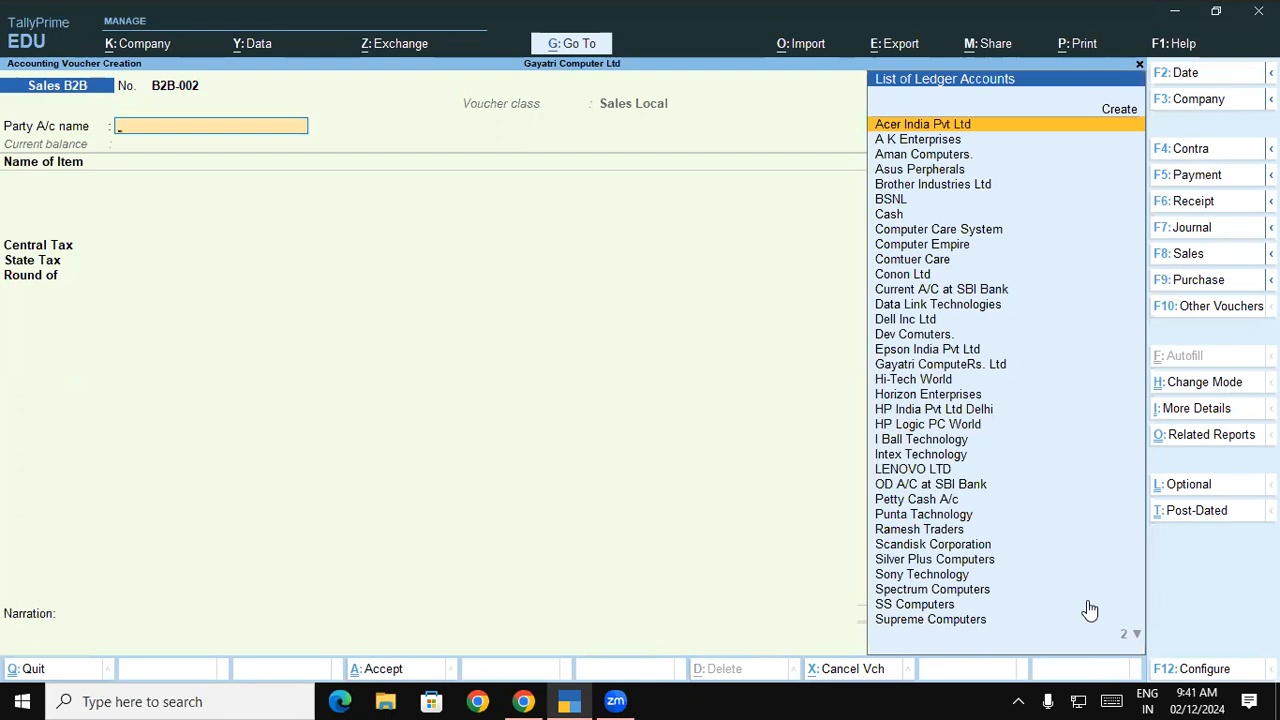
- Switch to the Chrome PDF and examine the sales ledger and voucher class in the solution's voucher image
key("alt")
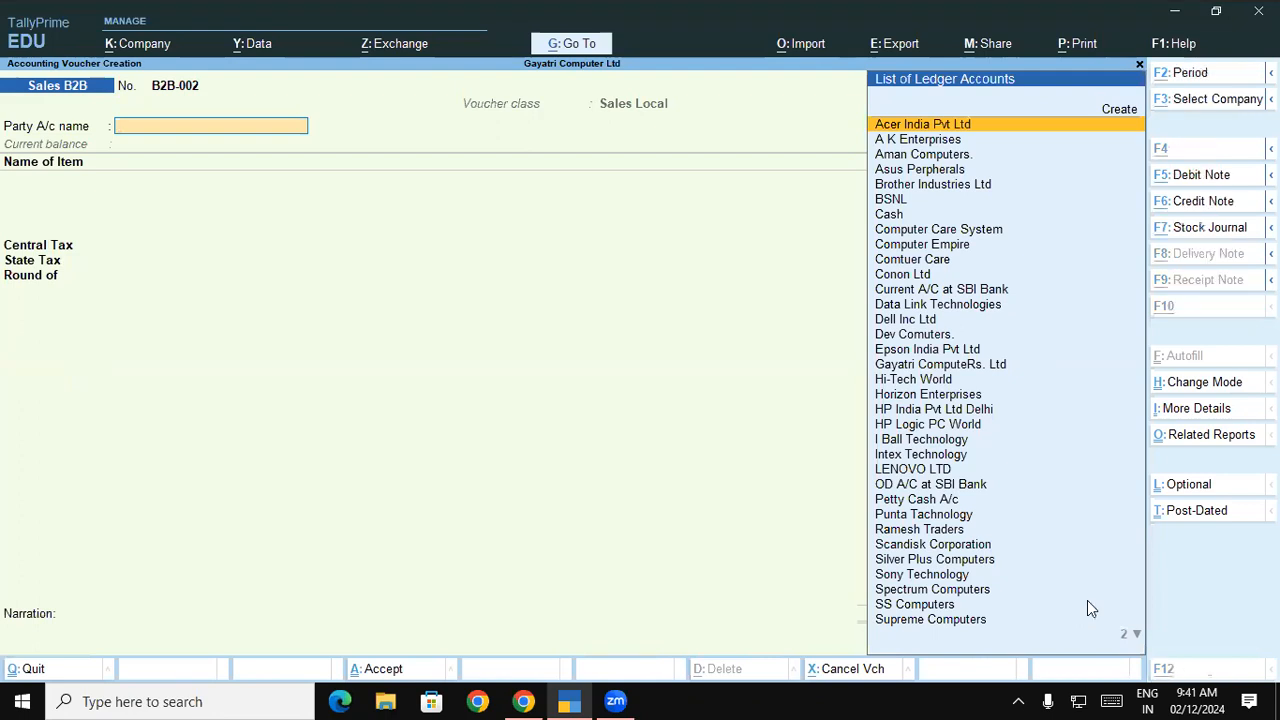
key("alt+Tab")
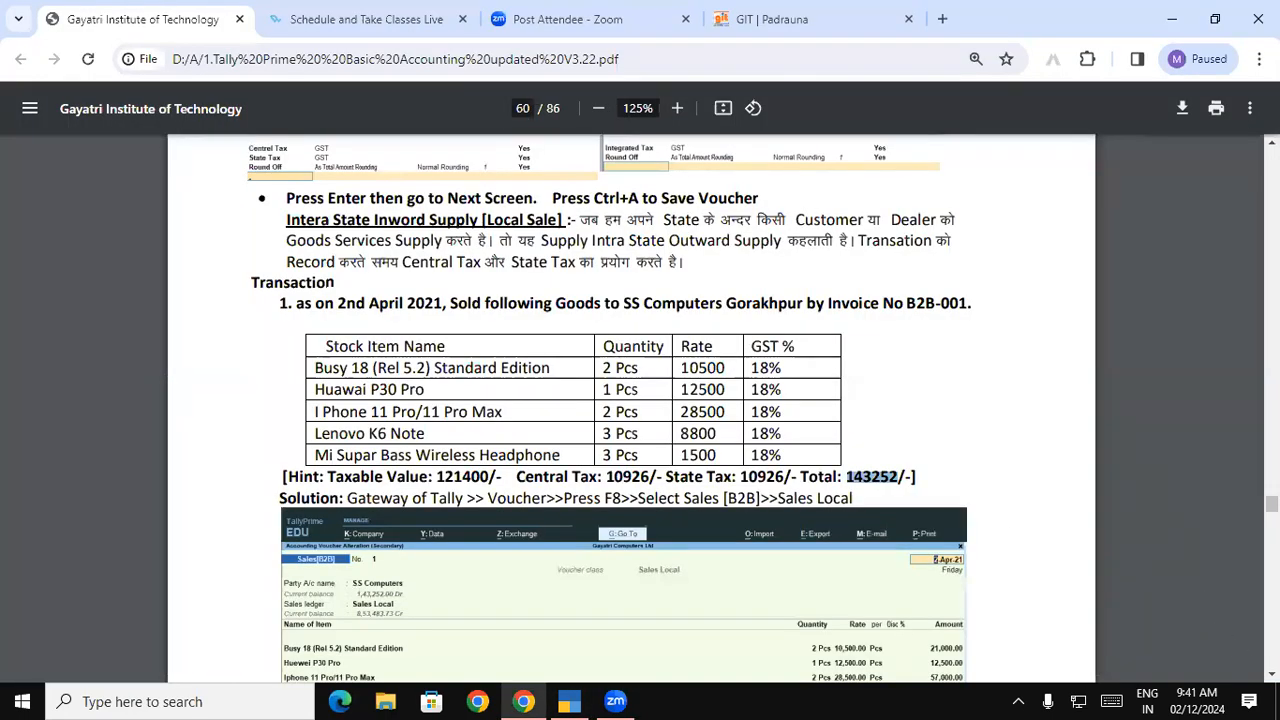
scroll(640, 400, "down", 2)
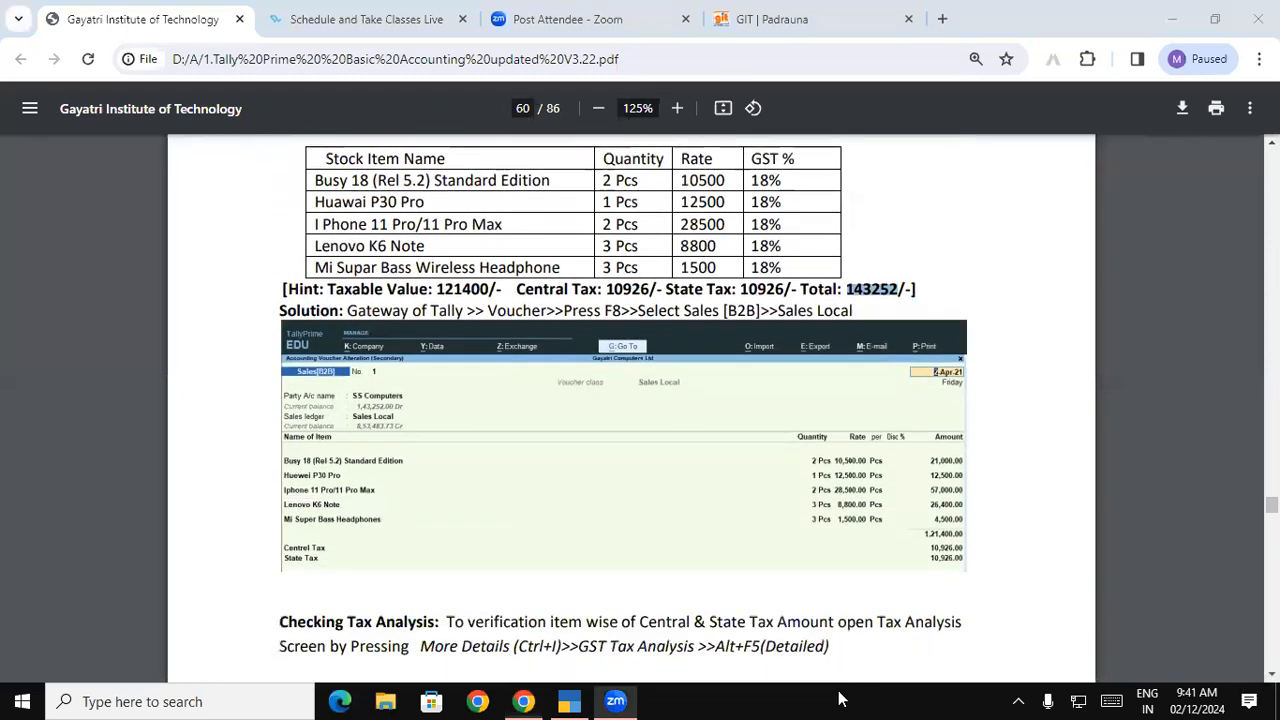
mouse_move(334, 406)
left_mouse_down()
mouse_move(273, 423)
mouse_move(414, 418)
mouse_move(338, 402)
left_mouse_up()
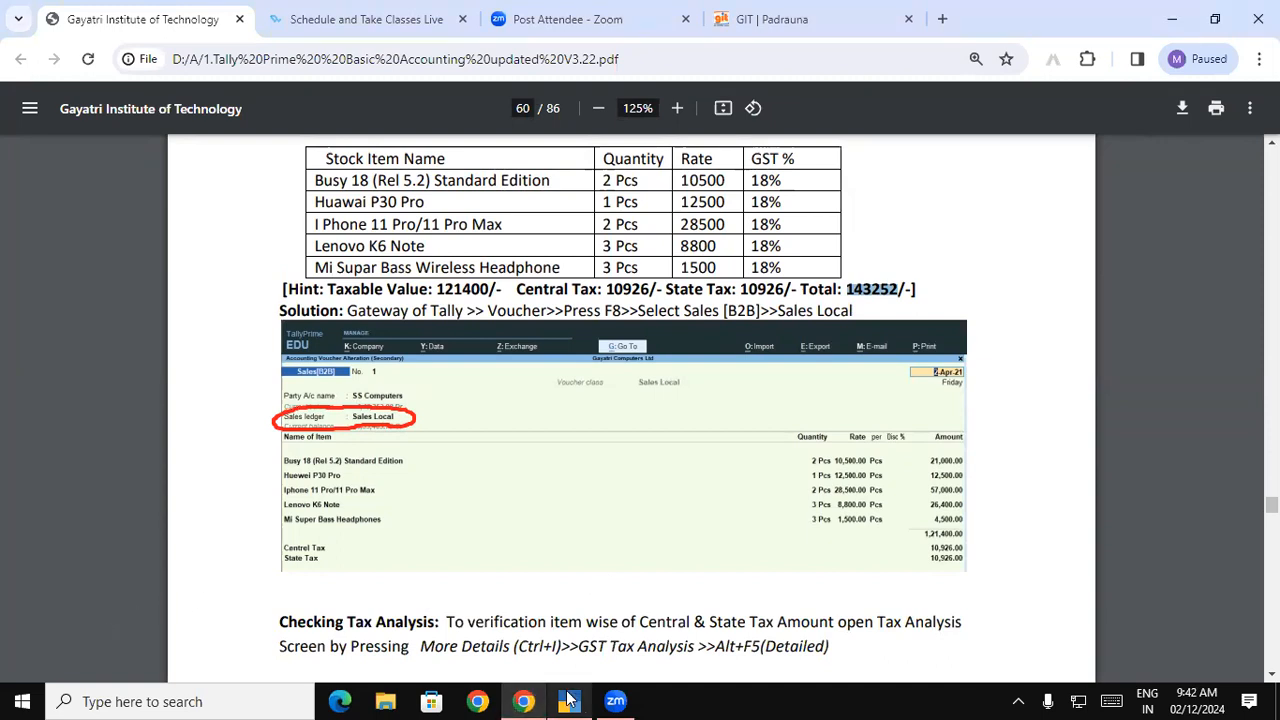
left_click(568, 701)
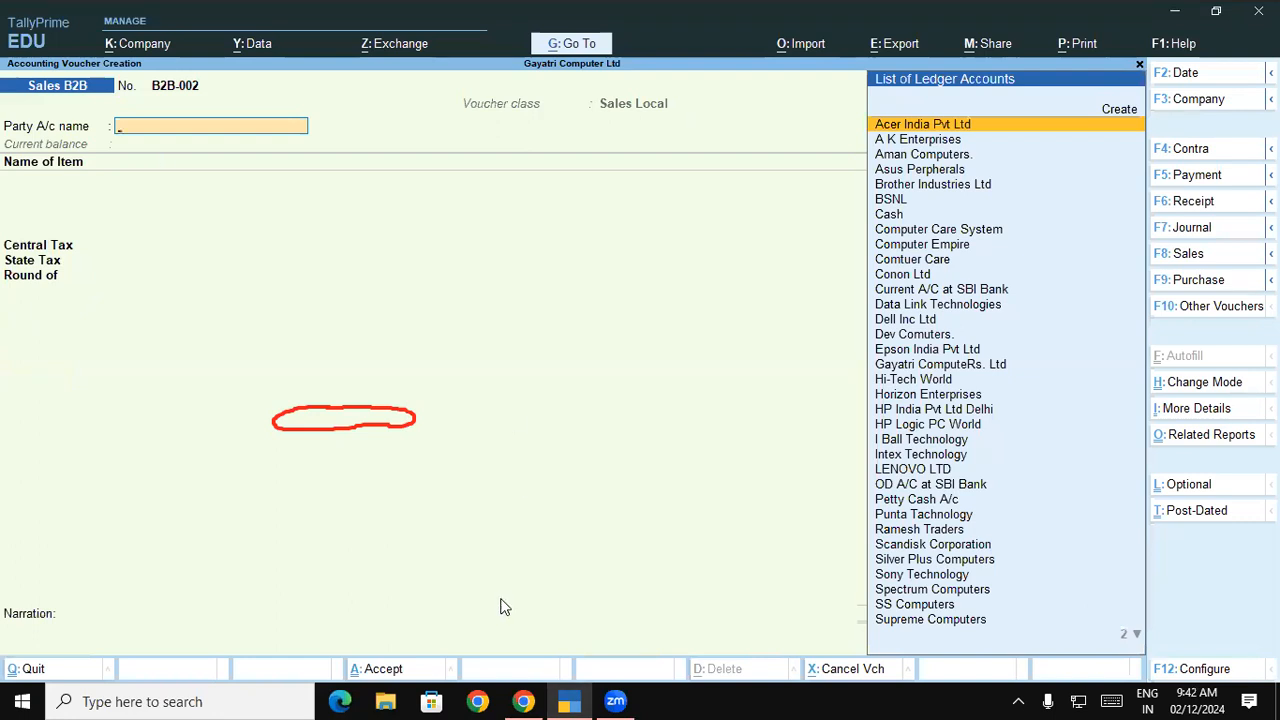
left_click(522, 701)
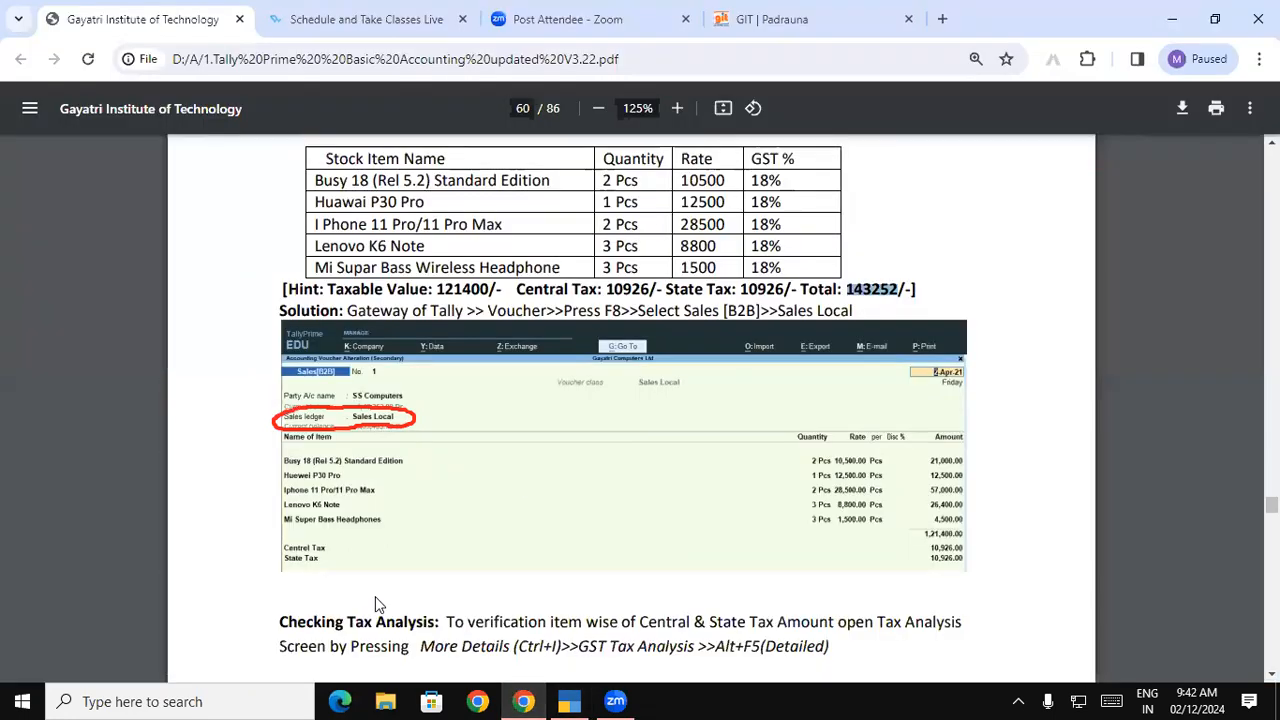
left_click(376, 605)
left_click_drag(417, 421, 422, 419)
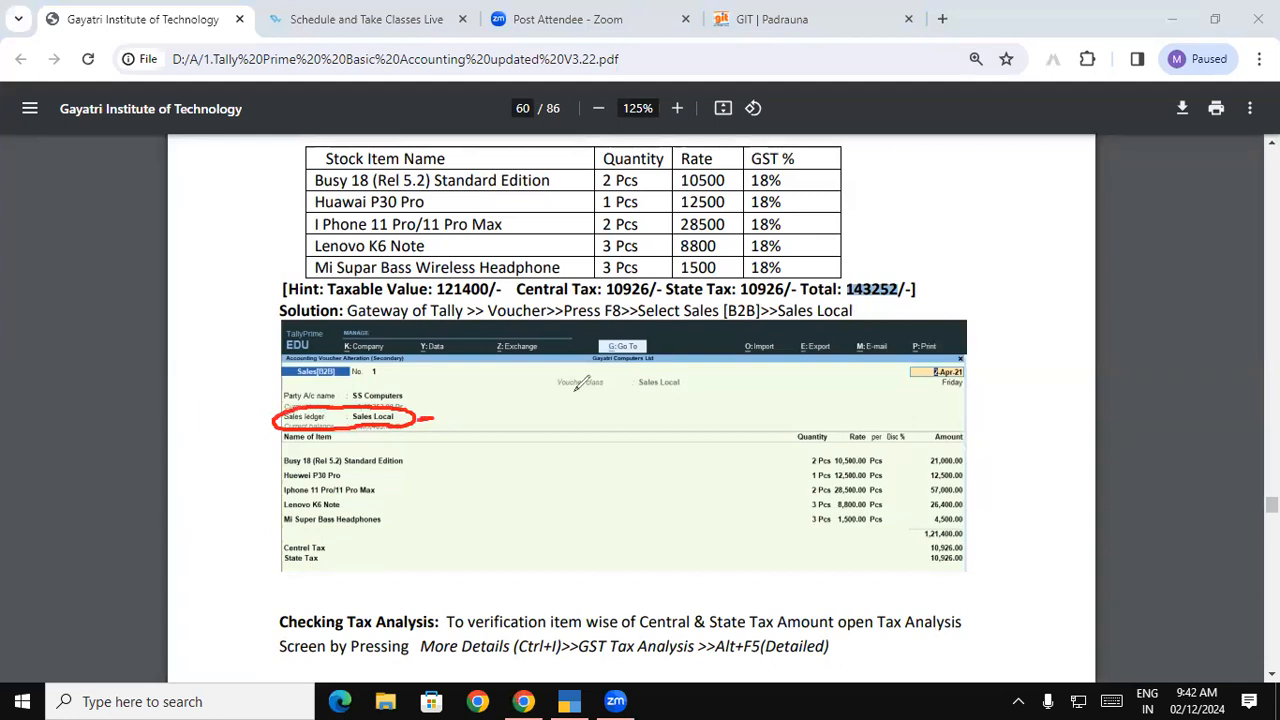
mouse_move(646, 364)
left_mouse_down()
mouse_move(664, 400)
mouse_move(688, 366)
mouse_move(652, 366)
mouse_move(716, 378)
left_mouse_up()
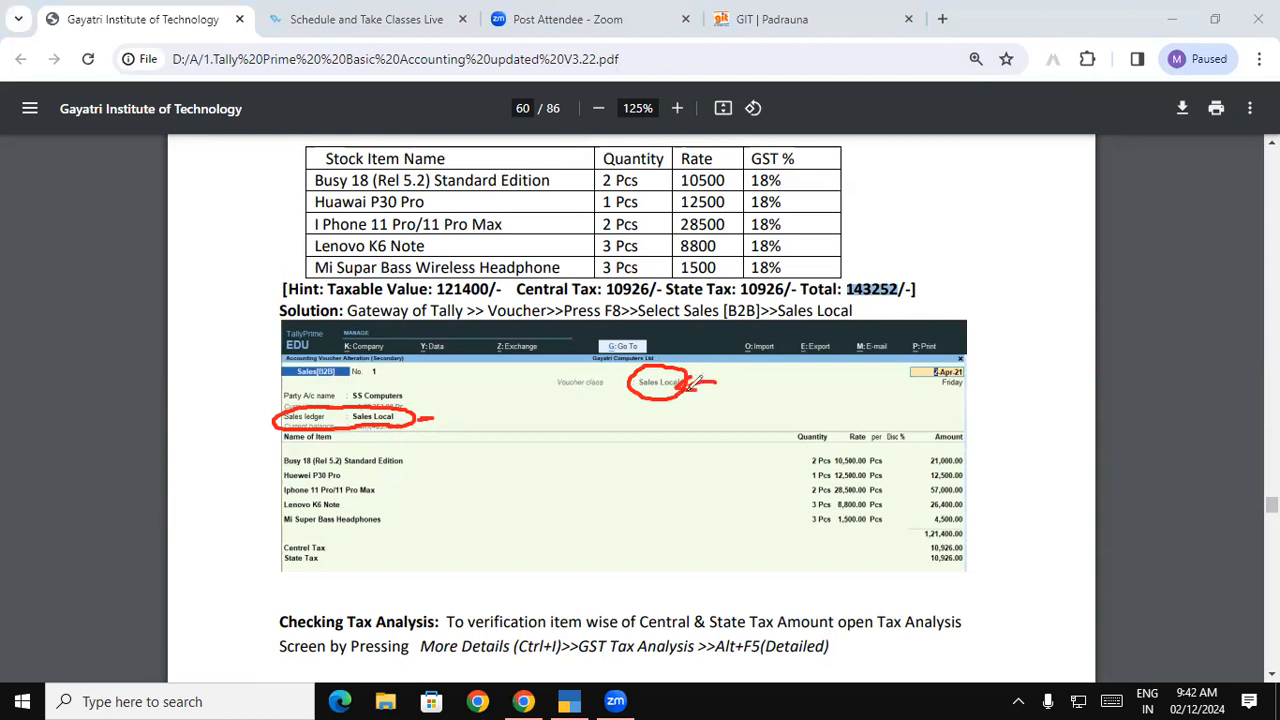
left_click_drag(476, 428, 402, 430)
left_click_drag(466, 420, 426, 418)
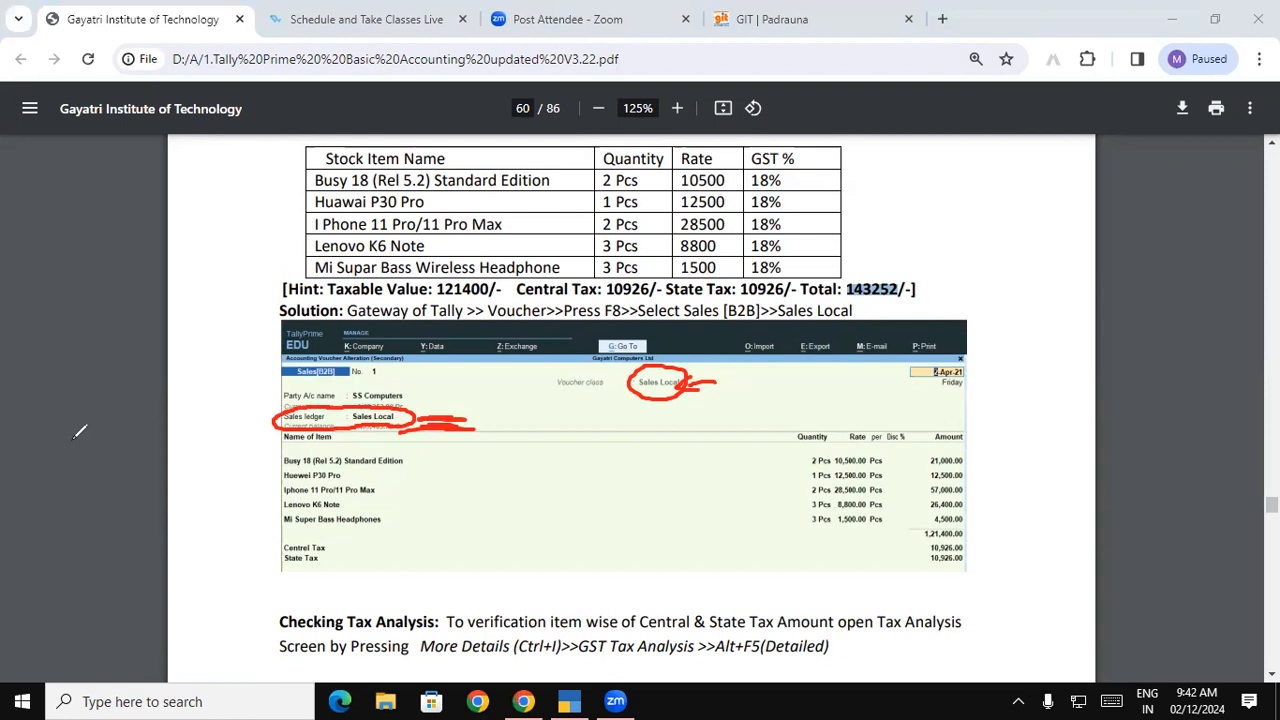
key("Escape")
left_click(492, 558)
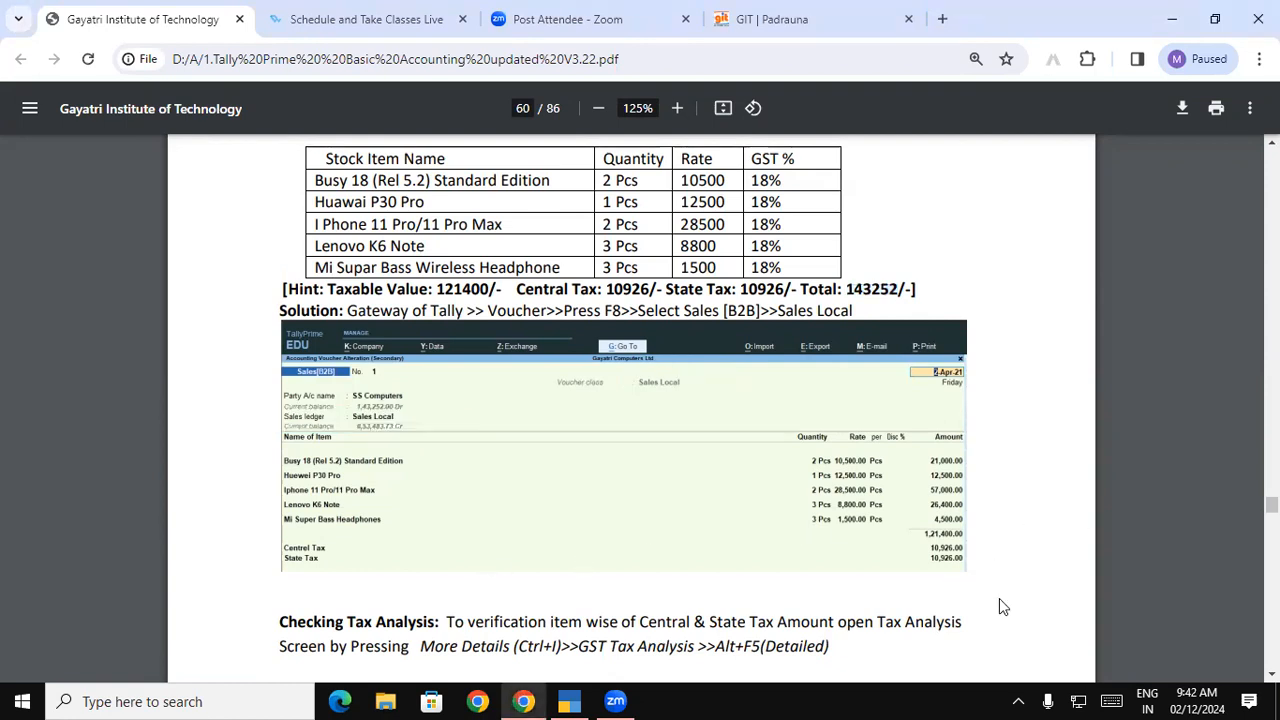
- Read the Checking Tax Analysis instructions below the solution in the PDF, and return to TallyPrime
scroll(1250, 668, "down", 2)
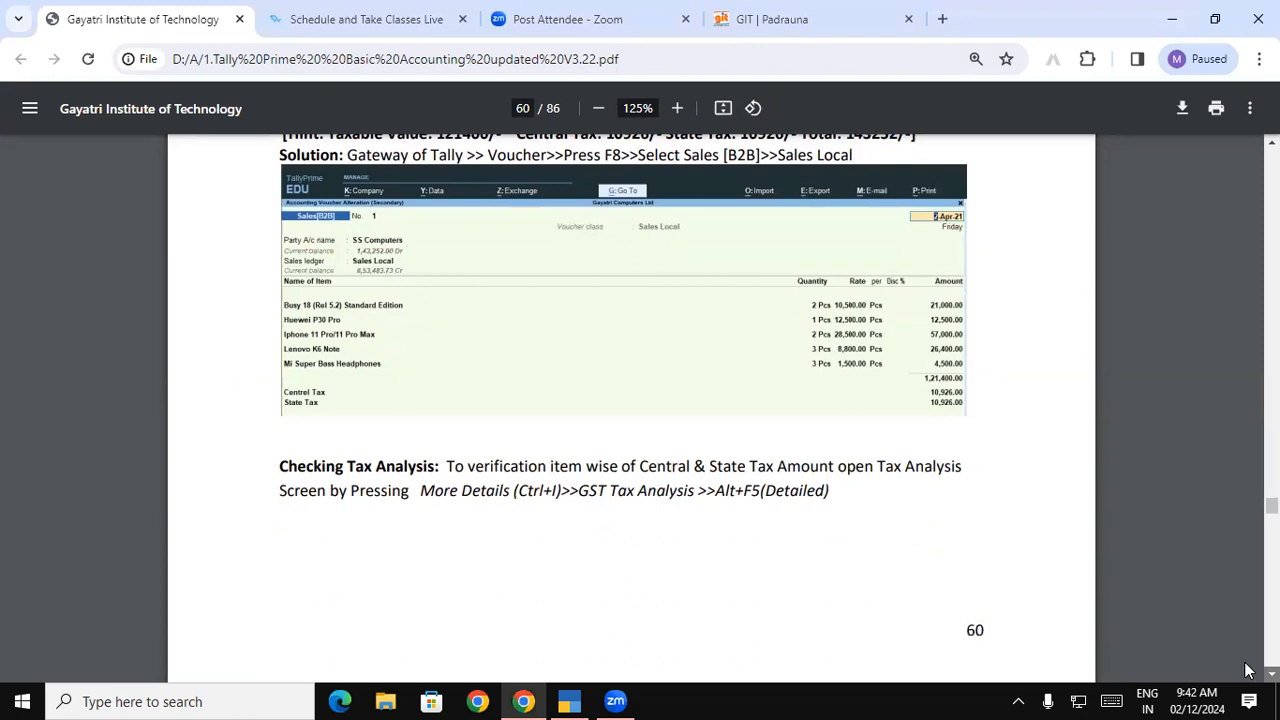
left_click_drag(277, 432, 412, 456)
left_click(412, 458)
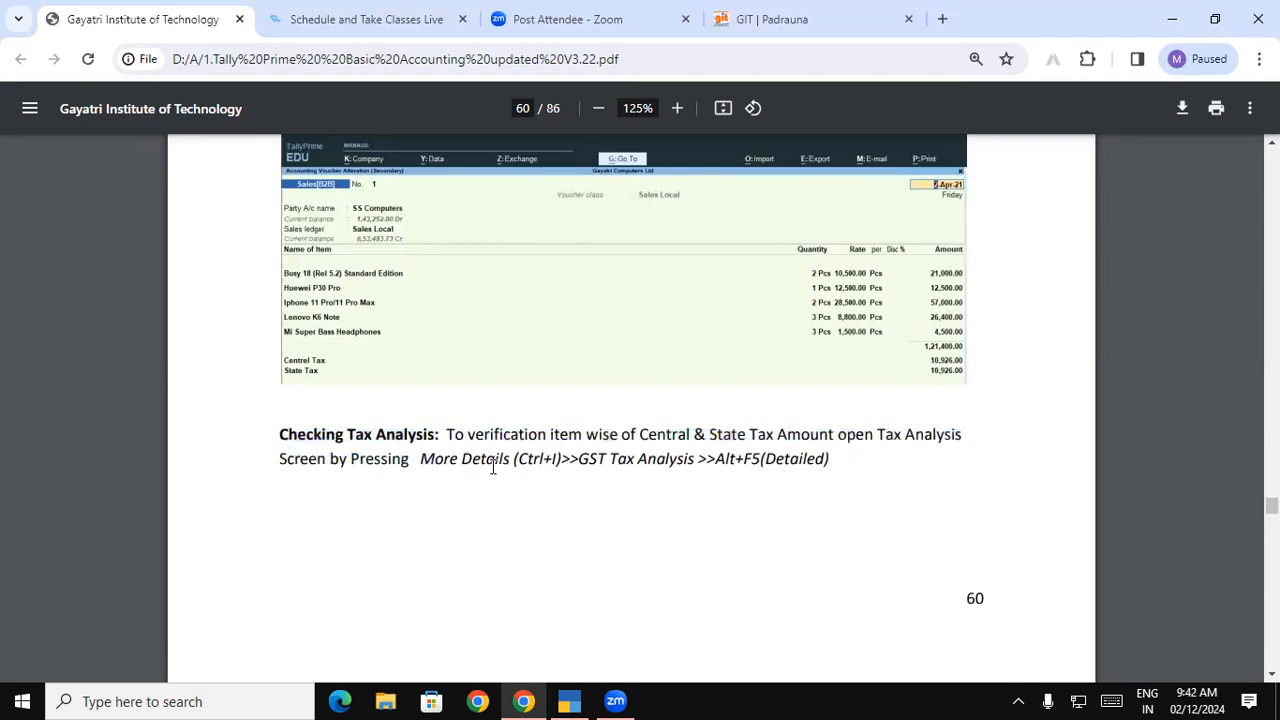
key("alt+Tab")
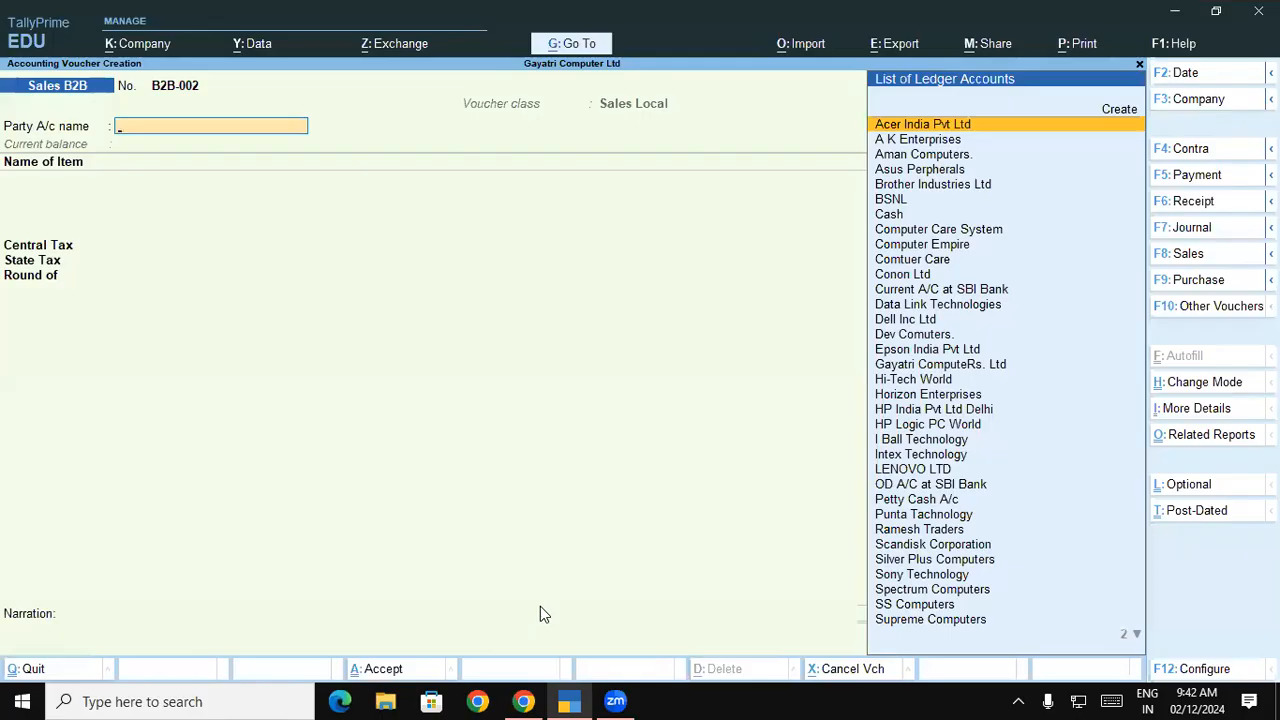
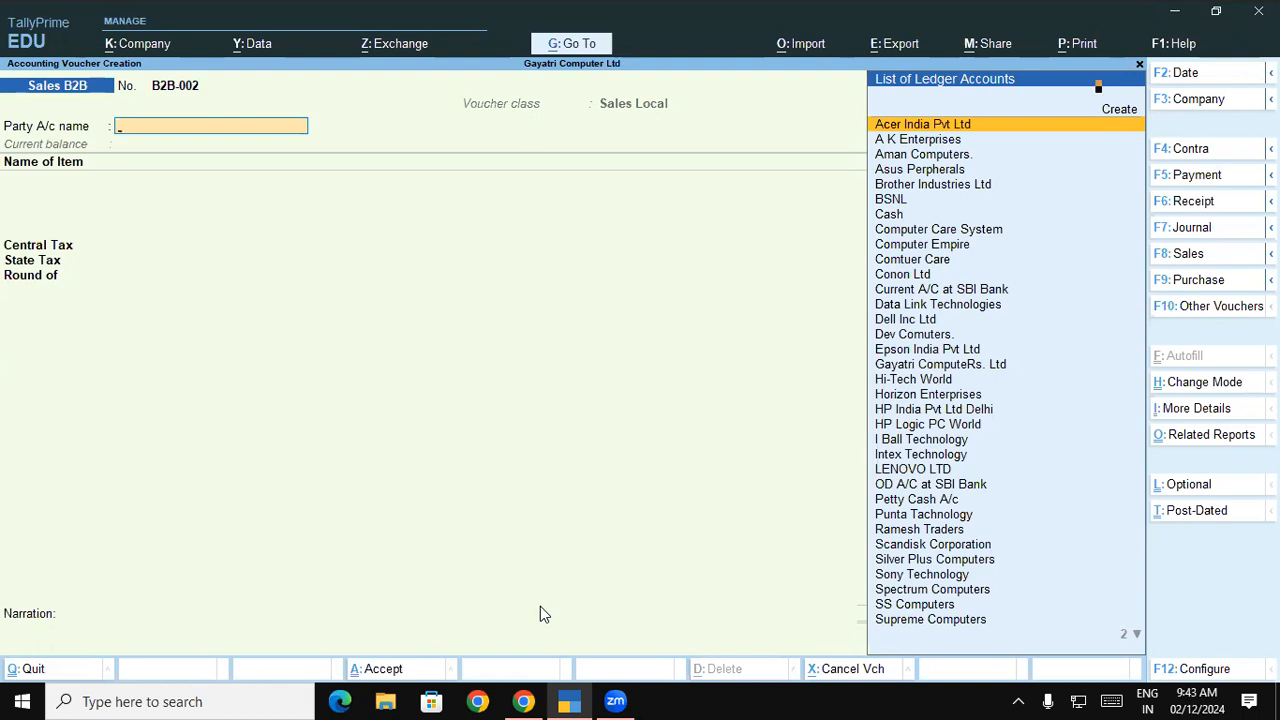
- Open the previous voucher B2B-001, reread the GST Tax Analysis instructions in the Chrome PDF, and return to TallyPrime
key("Page_Up")
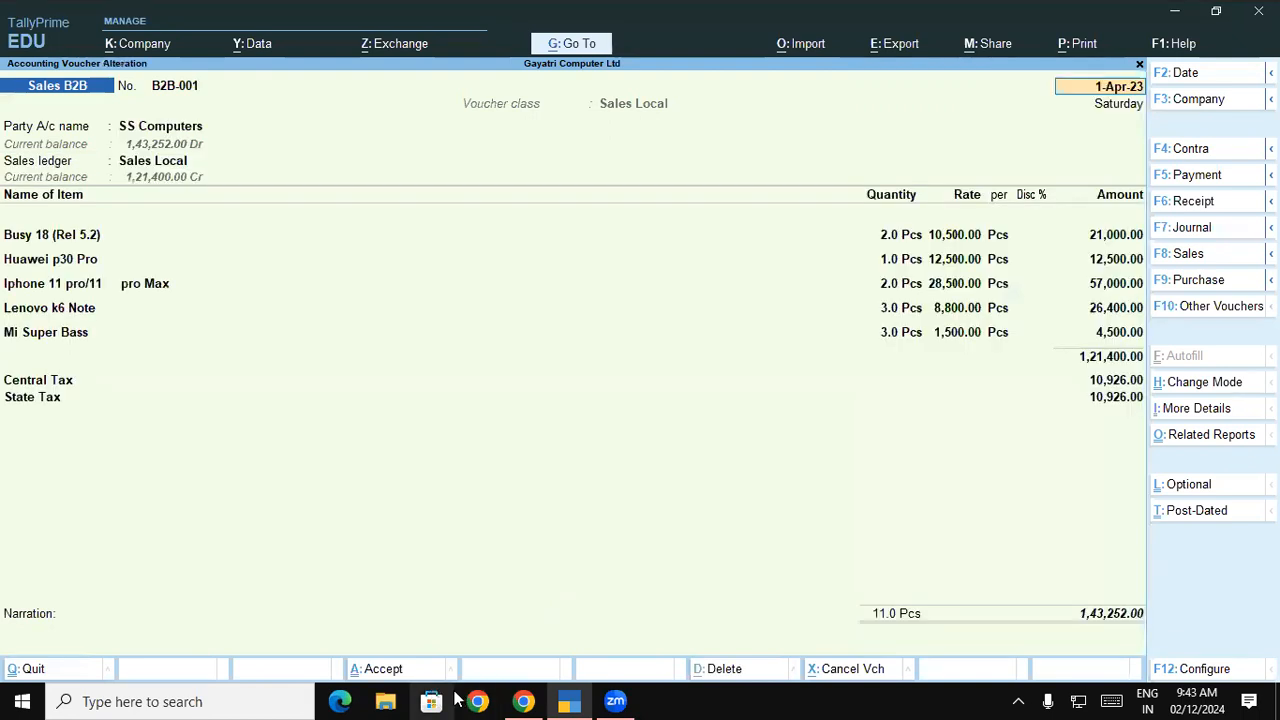
left_click(521, 701)
left_click_drag(421, 461, 558, 457)
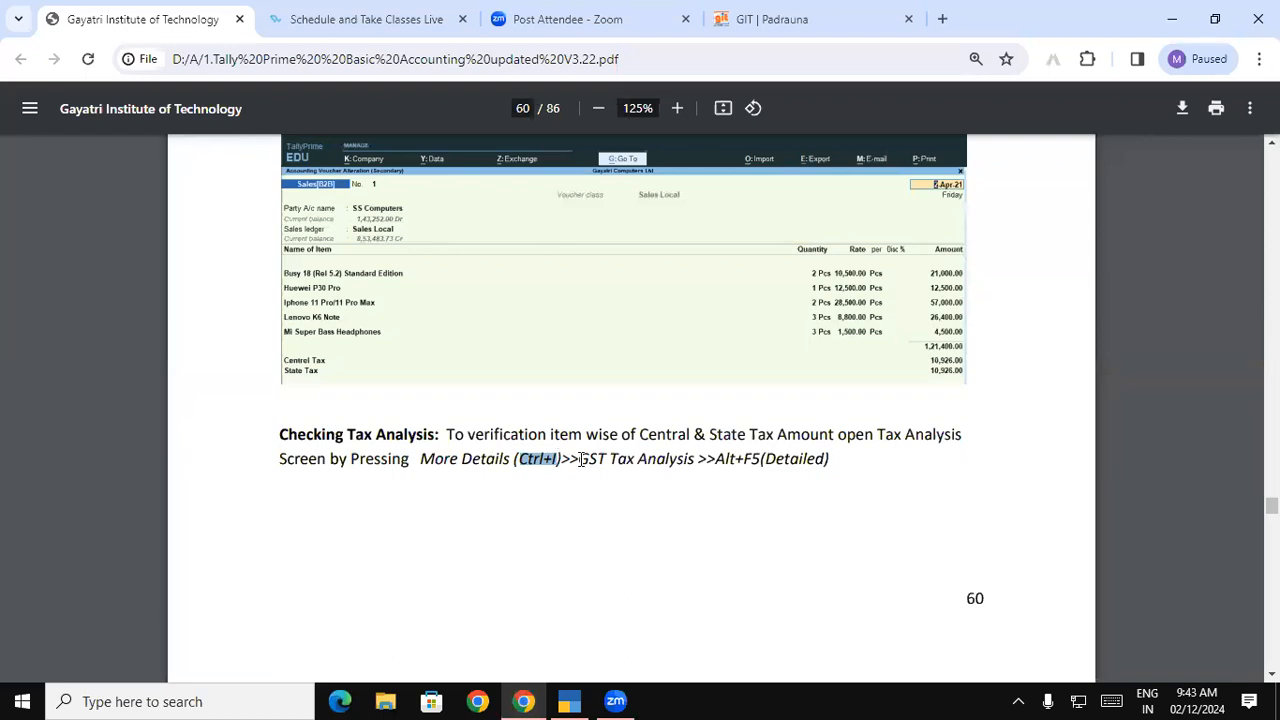
left_click_drag(570, 458, 830, 462)
left_click(579, 475)
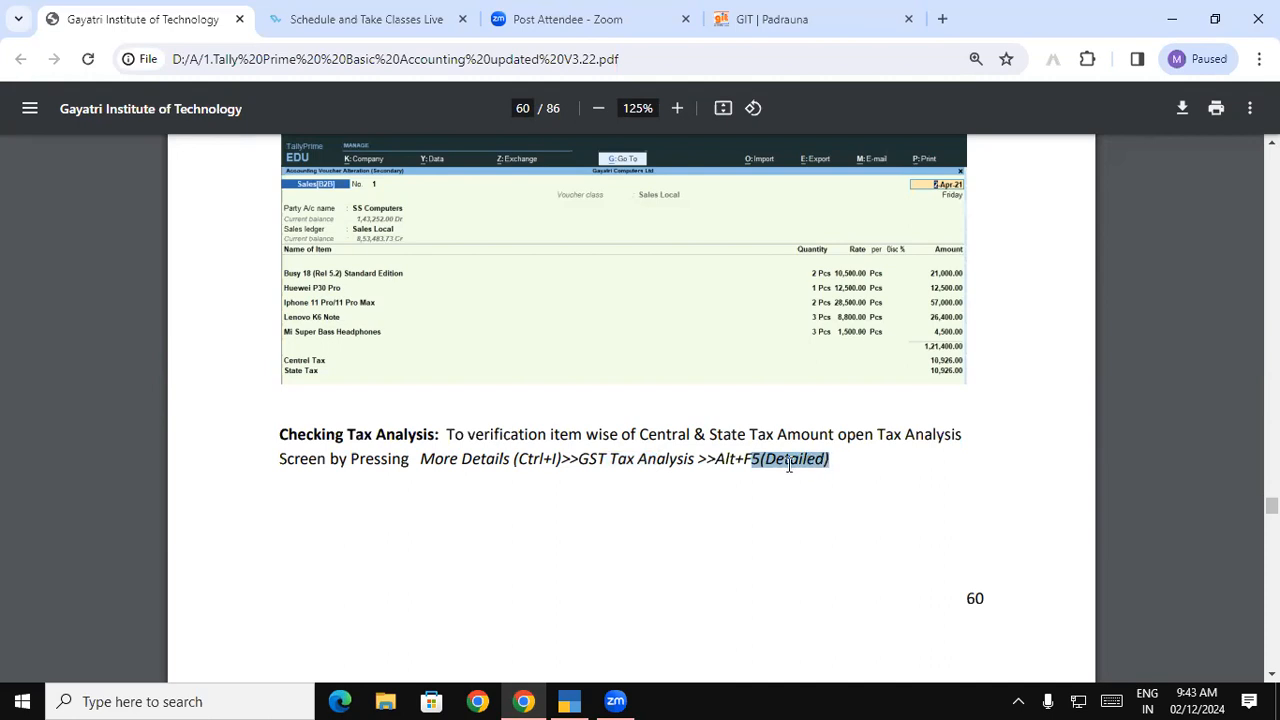
left_click(575, 698)
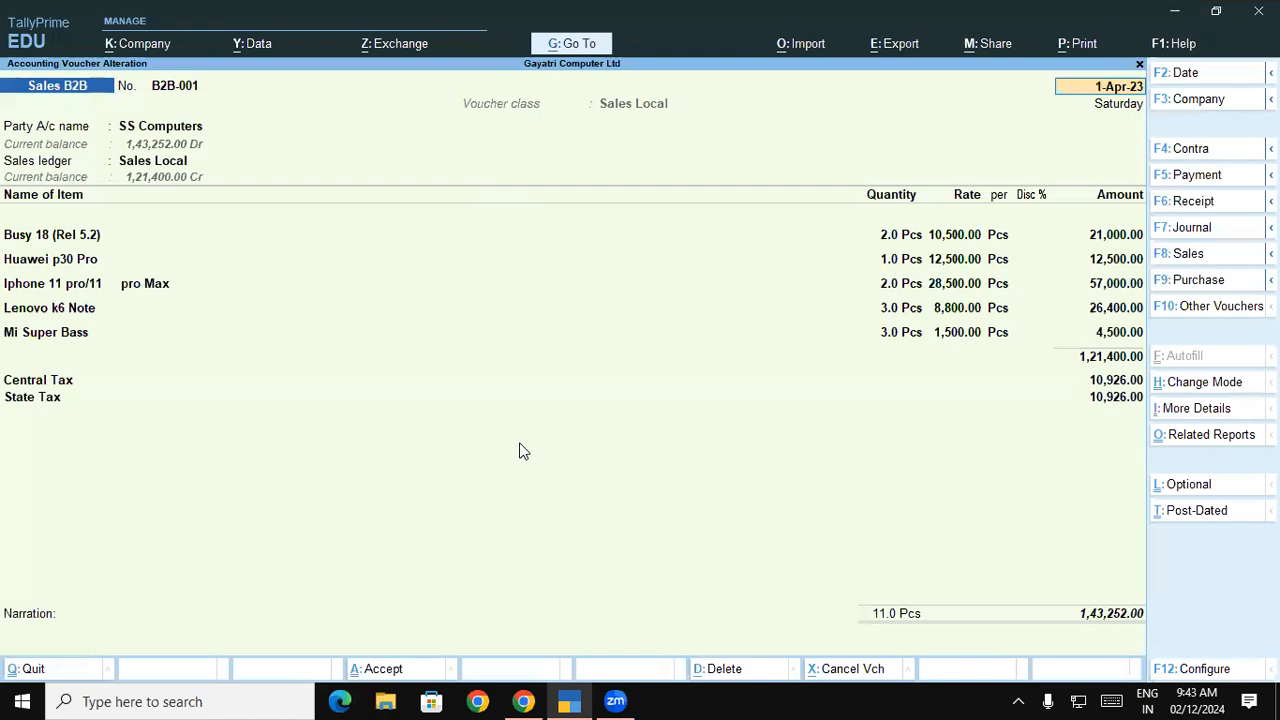
- Examine the voucher's full More Details list, and open its GST Tax Analysis in detailed view
left_click(1196, 418)
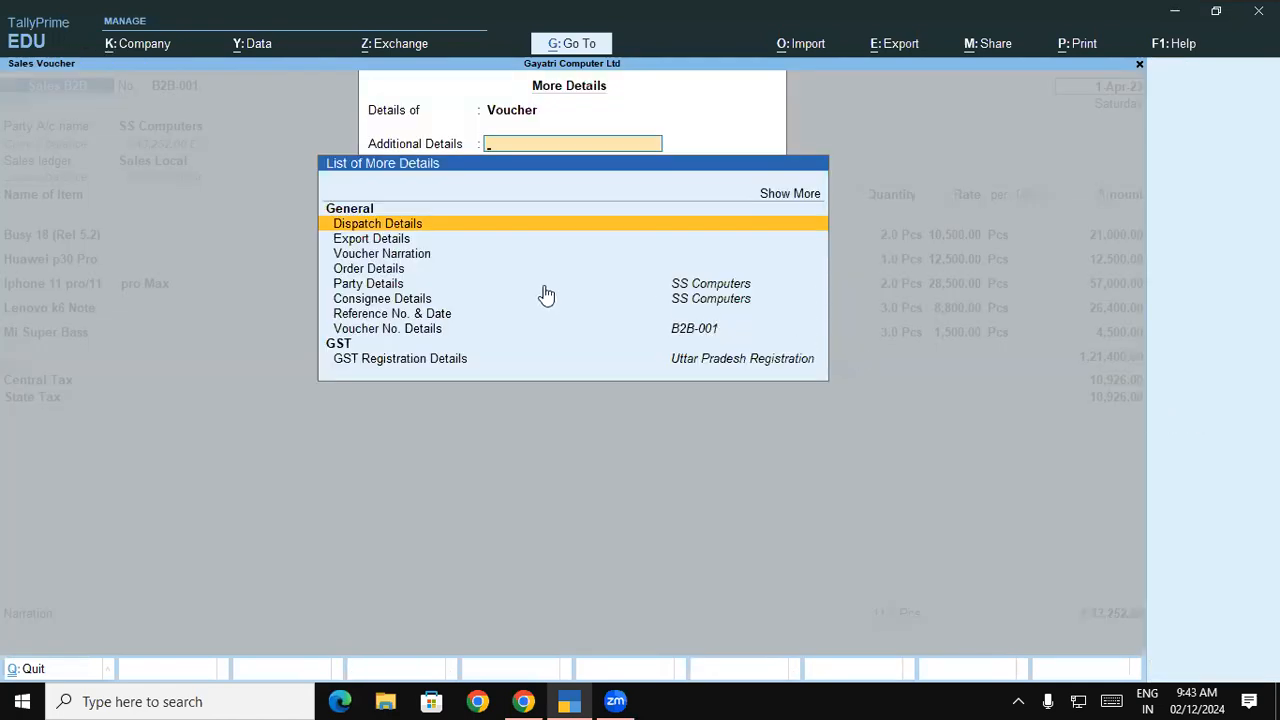
left_click(748, 192)
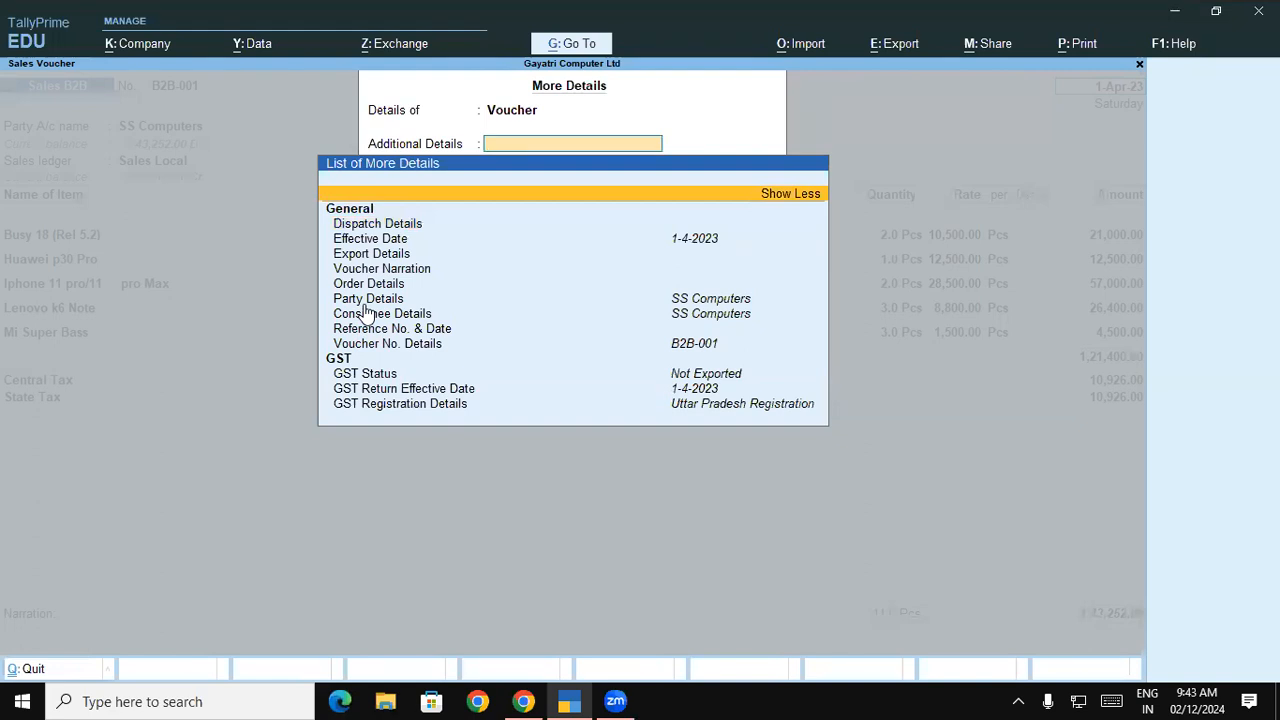
key("Escape")
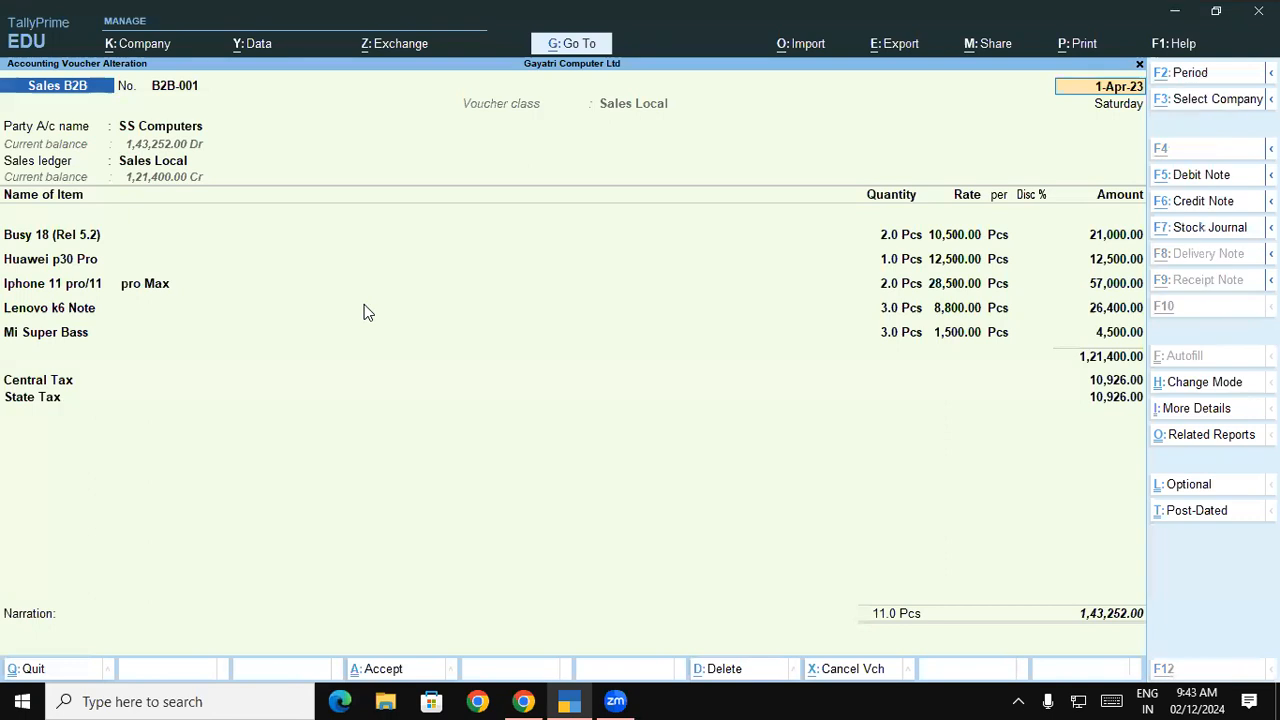
key("ctrl+o")
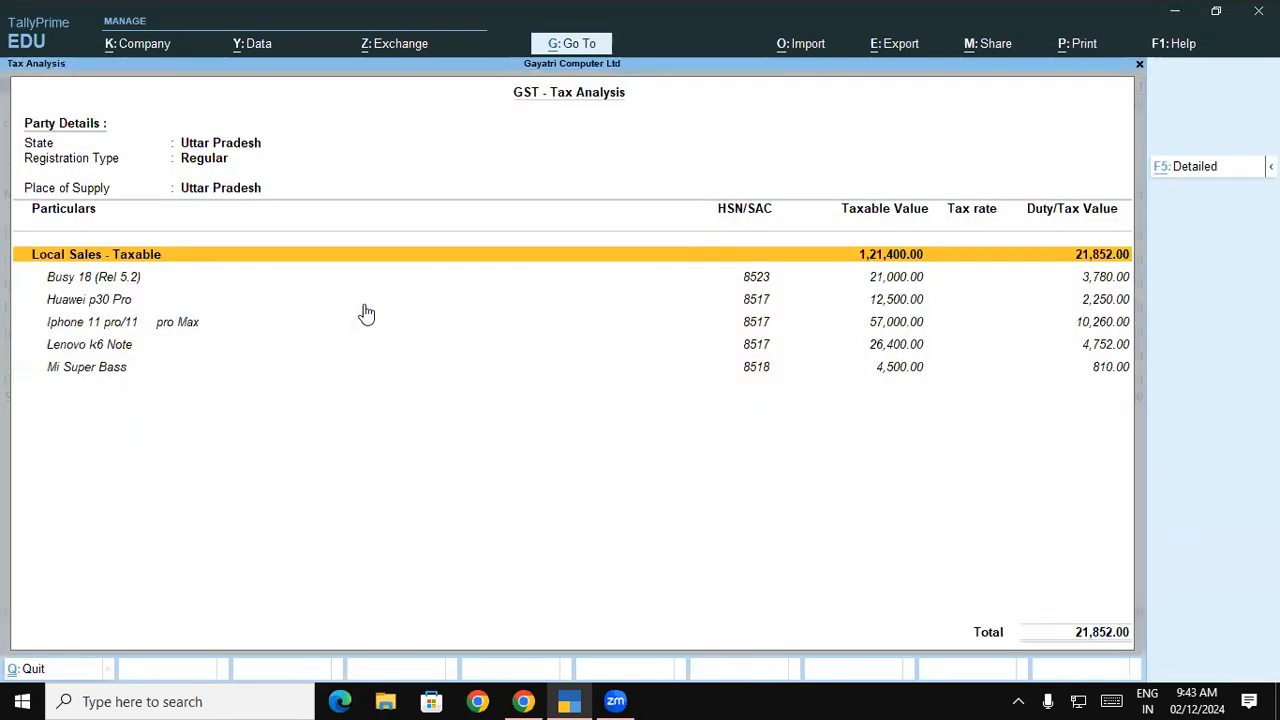
key("F5")
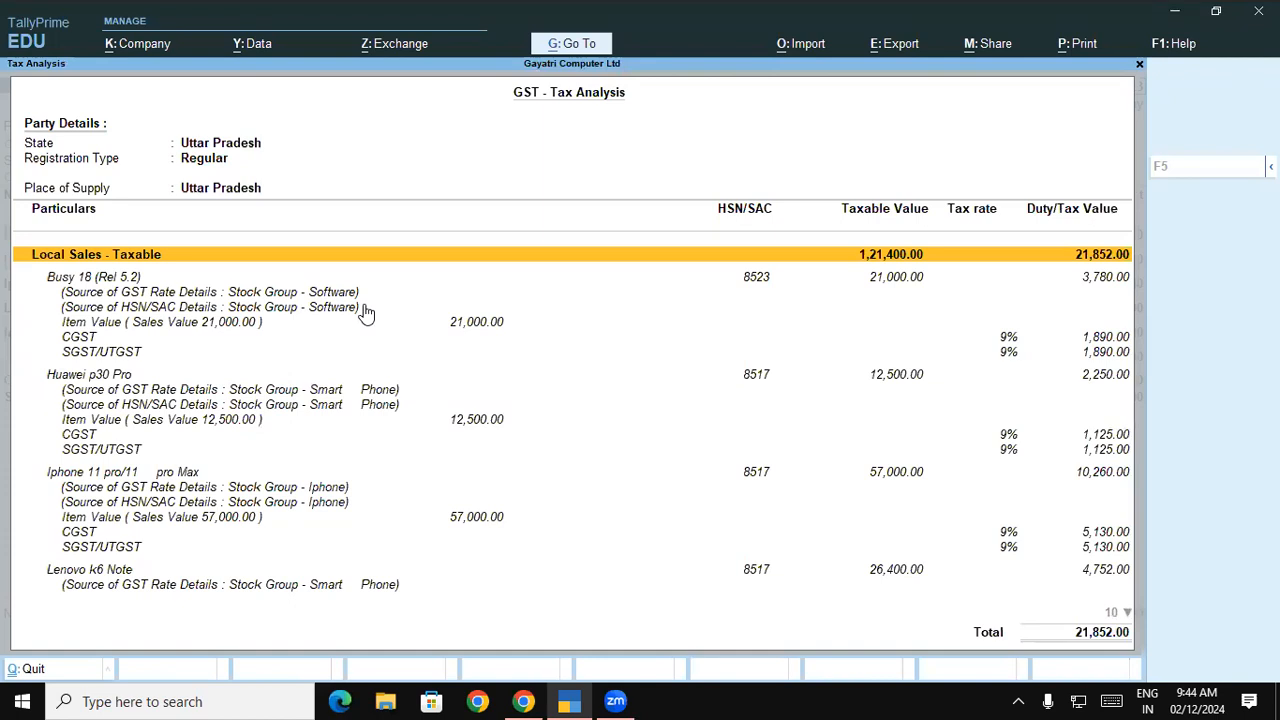
- Handwrite the notes "Alt + A" and "Alt + F1 / F5" over the tax analysis with the annotation pen, and clear them
left_click(868, 540)
left_click_drag(597, 319, 654, 293)
mouse_move(670, 247)
left_mouse_down()
mouse_move(669, 290)
mouse_move(687, 264)
left_mouse_up()
left_click_drag(810, 195, 816, 255)
left_click_drag(792, 239, 828, 227)
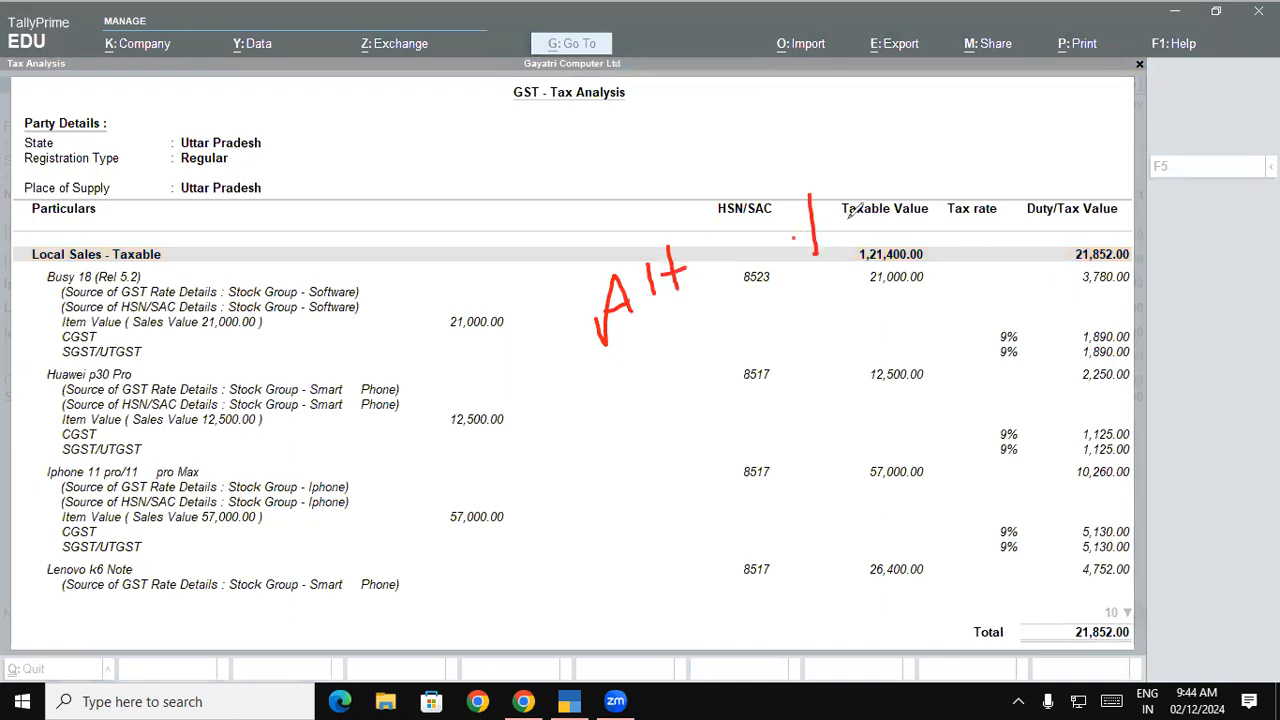
mouse_move(926, 188)
left_mouse_down()
mouse_move(950, 158)
mouse_move(981, 190)
left_mouse_up()
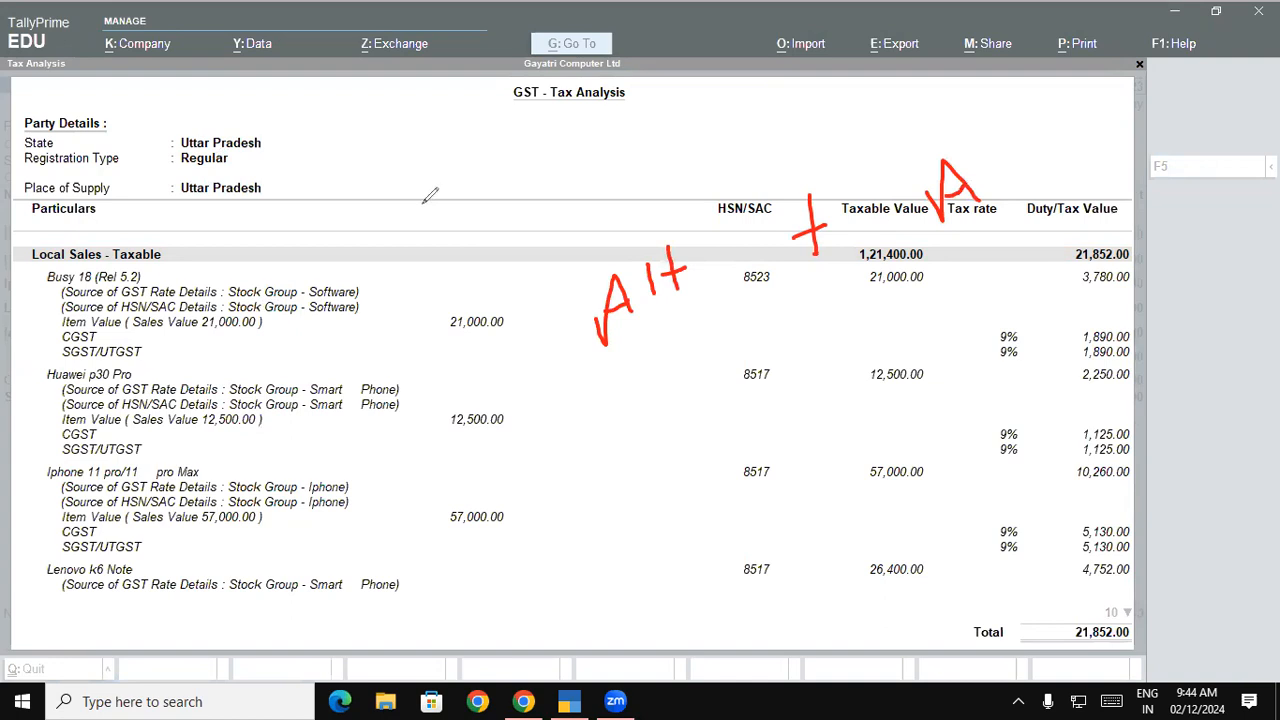
mouse_move(678, 460)
left_mouse_down()
mouse_move(725, 409)
mouse_move(735, 448)
left_mouse_up()
mouse_move(720, 434)
left_mouse_down()
mouse_move(752, 418)
mouse_move(712, 430)
left_mouse_up()
mouse_move(790, 378)
left_mouse_down()
mouse_move(812, 430)
mouse_move(812, 400)
left_mouse_up()
mouse_move(848, 352)
left_mouse_down()
mouse_move(866, 402)
mouse_move(862, 345)
mouse_move(884, 398)
left_mouse_up()
left_click_drag(922, 279, 924, 404)
mouse_move(957, 300)
left_mouse_down()
mouse_move(972, 347)
mouse_move(980, 284)
mouse_move(990, 320)
left_mouse_up()
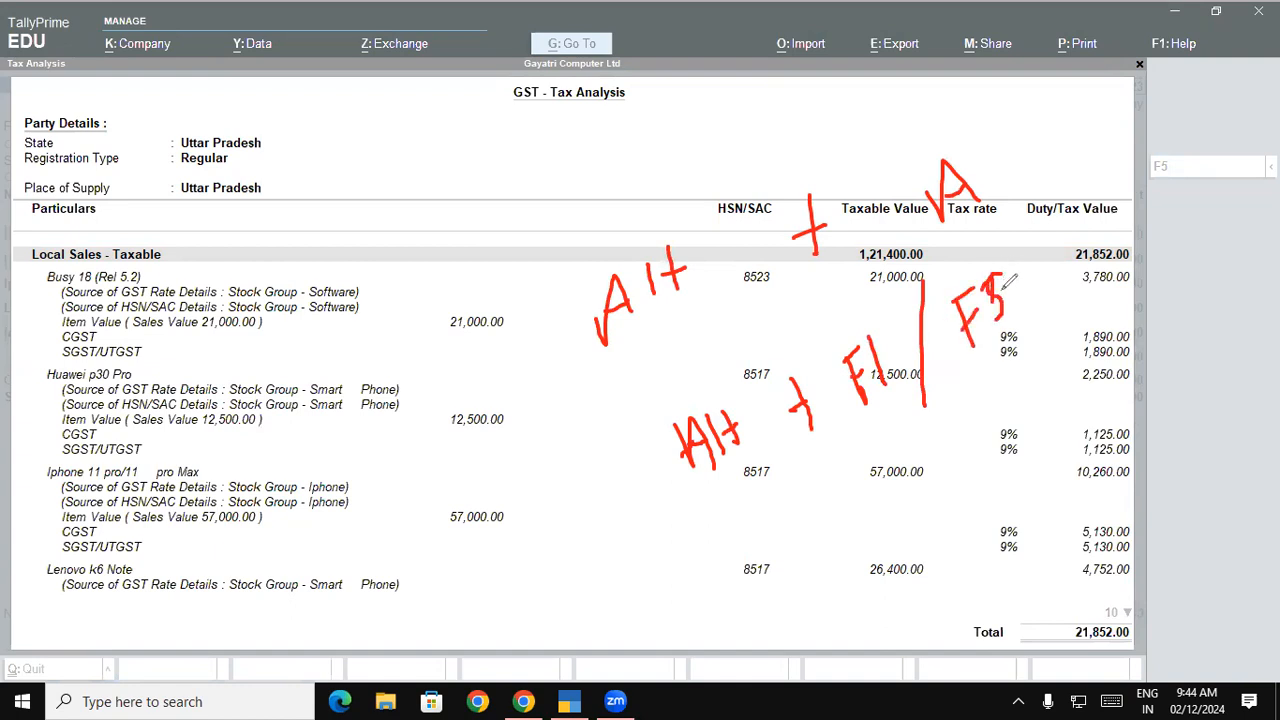
left_click_drag(986, 275, 1003, 272)
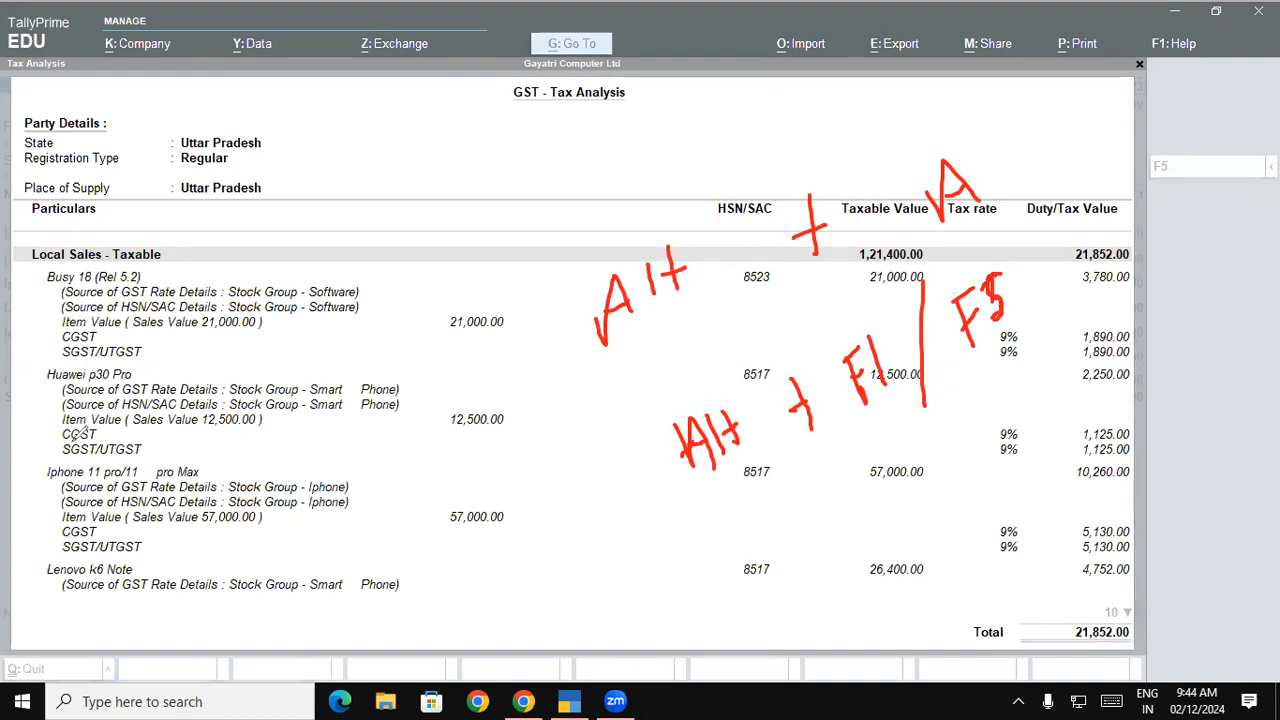
left_click(76, 586)
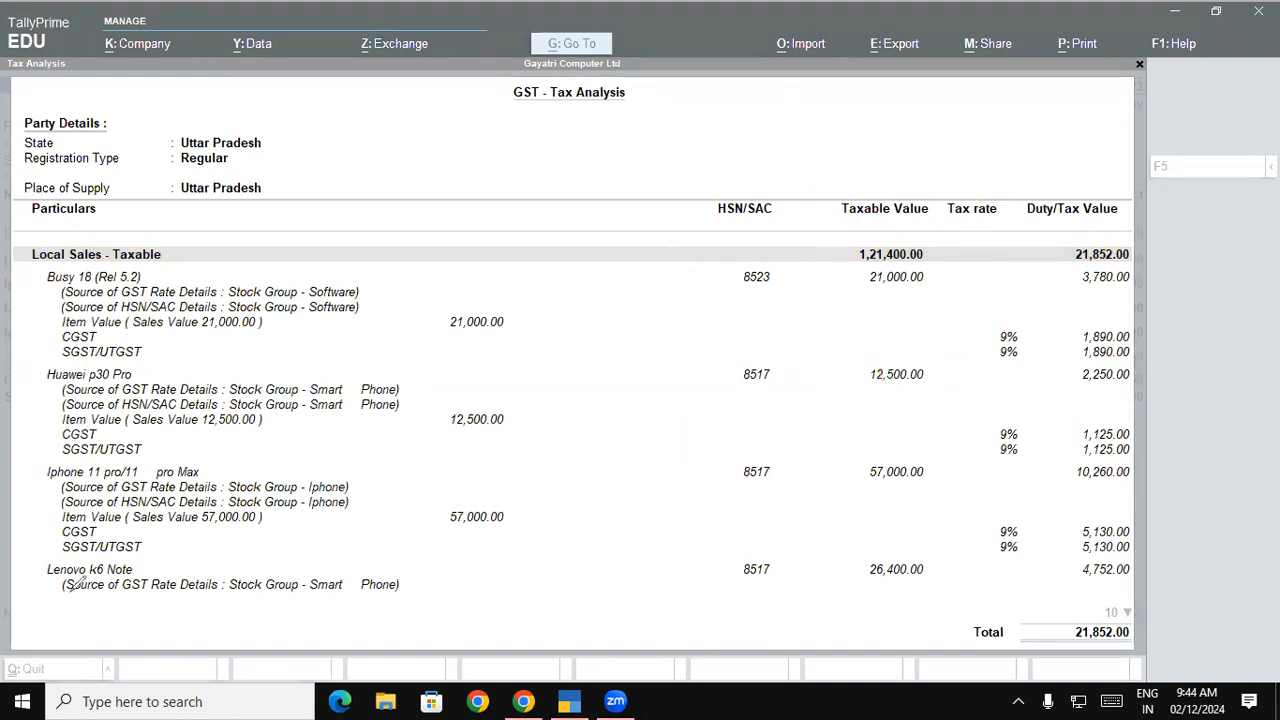
- Close the tax analysis and reopen it in detailed view from the B2B-001 voucher
left_click(246, 536)
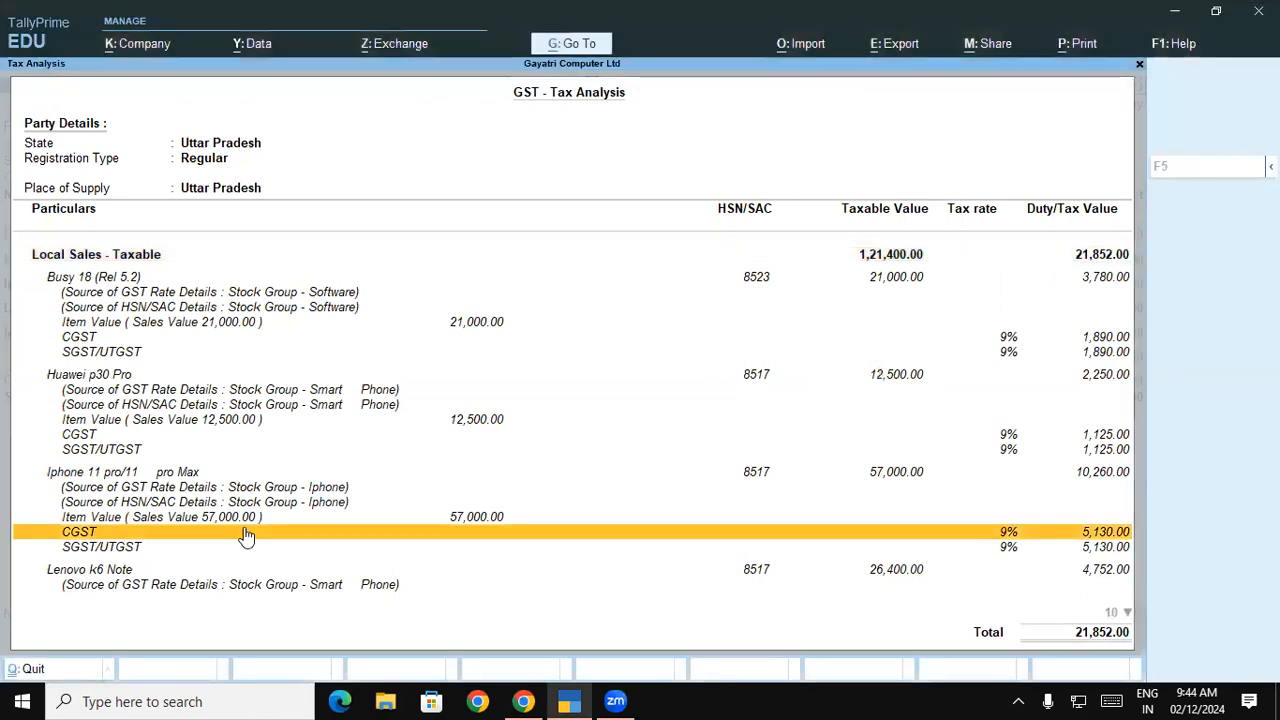
left_click(246, 536)
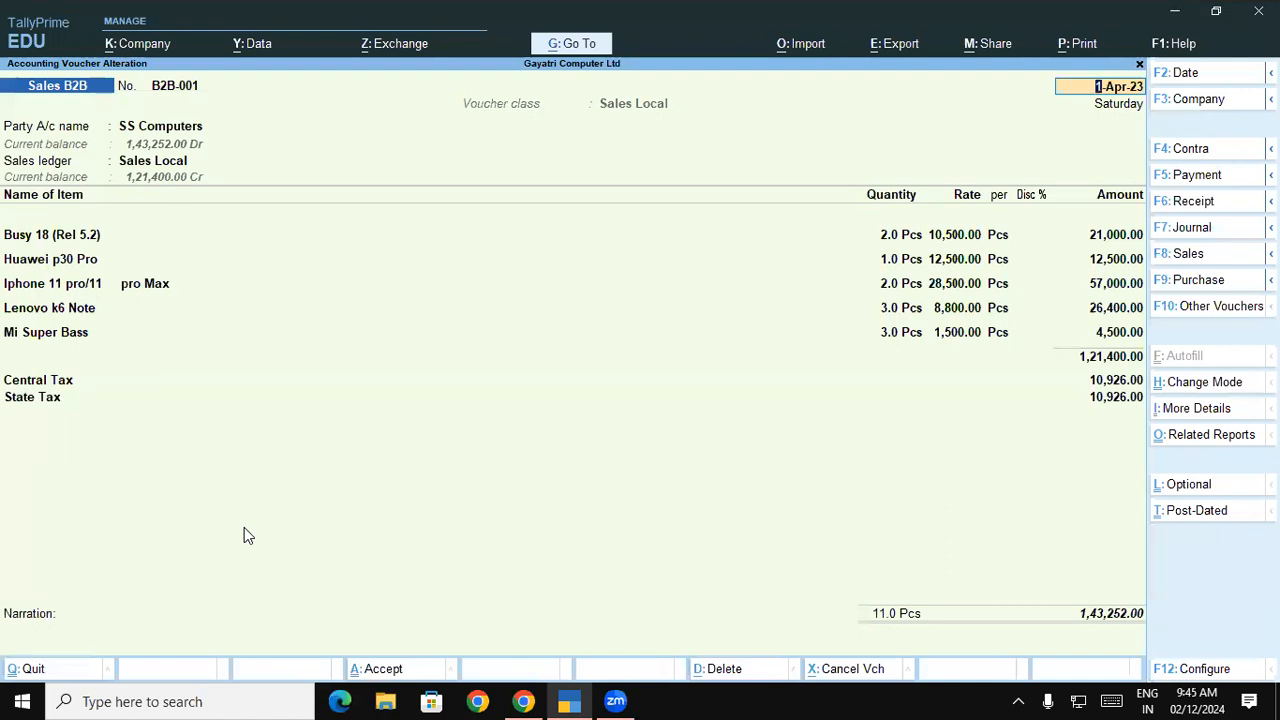
key("ctrl+o")
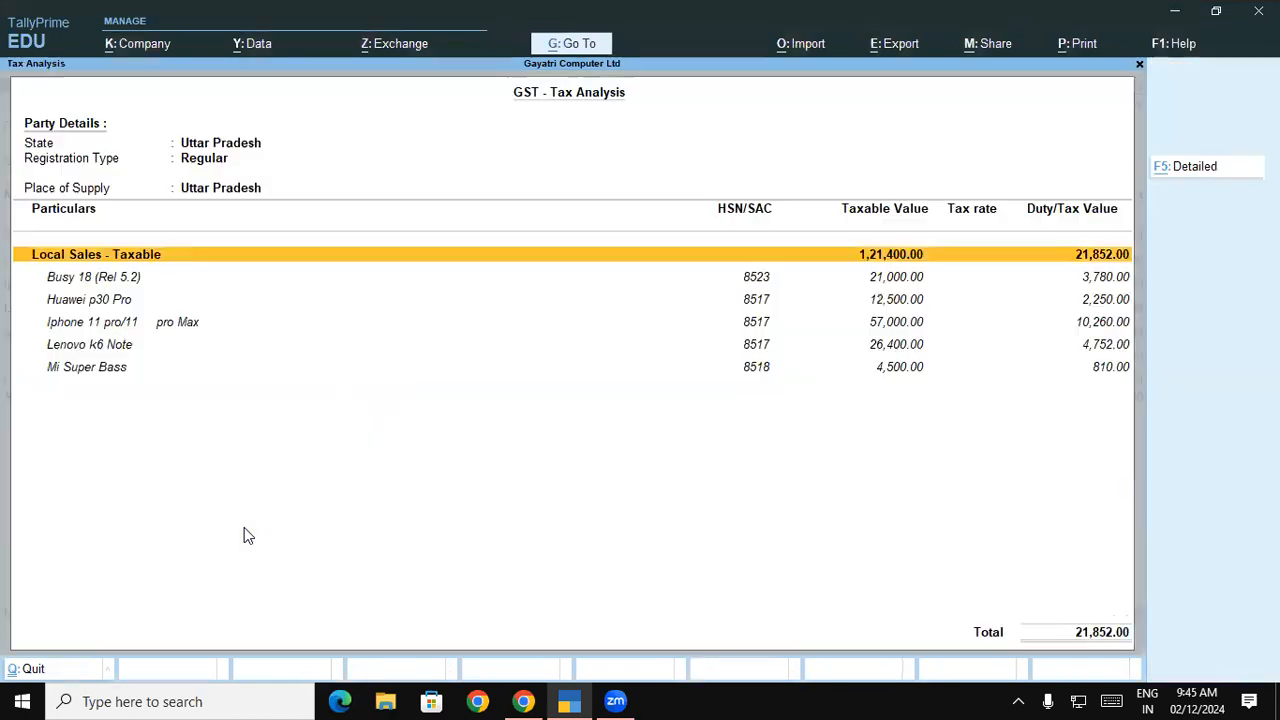
key("alt+F5")
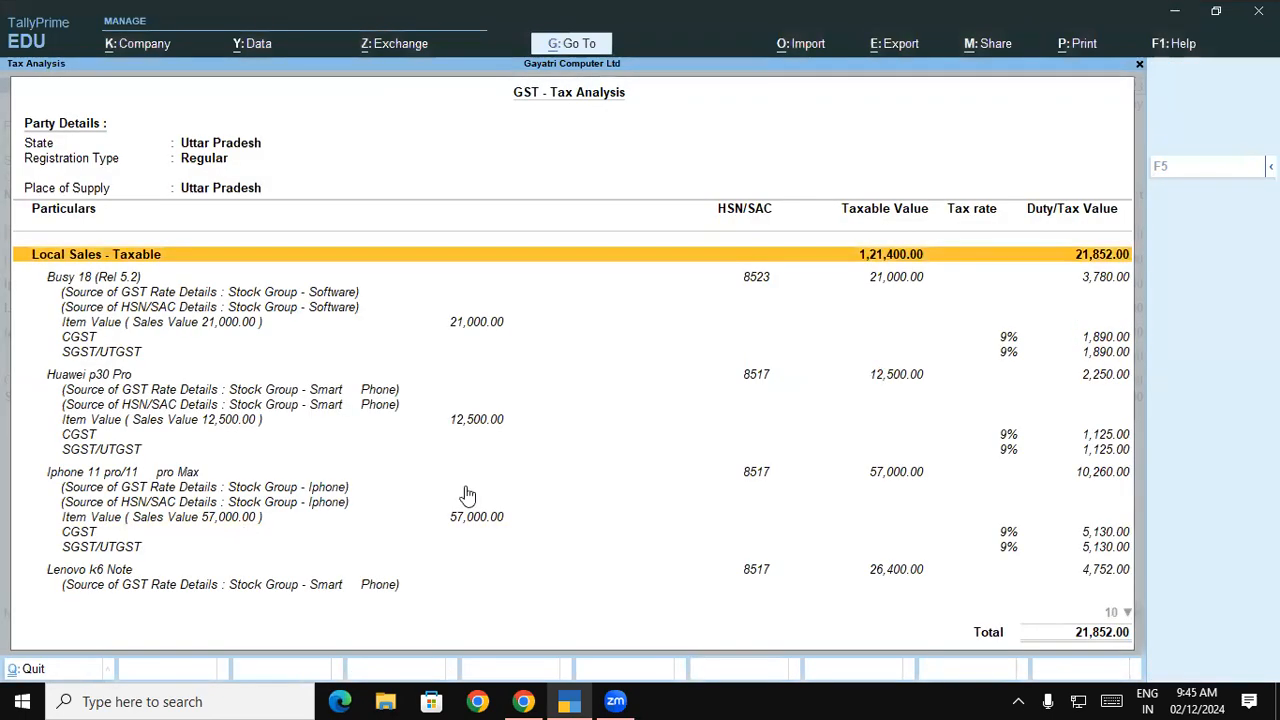
- Examine the CGST and SGST/UTGST lines of Busy 18, Huawei p30 Pro and Iphone 11 in the tax analysis
left_click(87, 339)
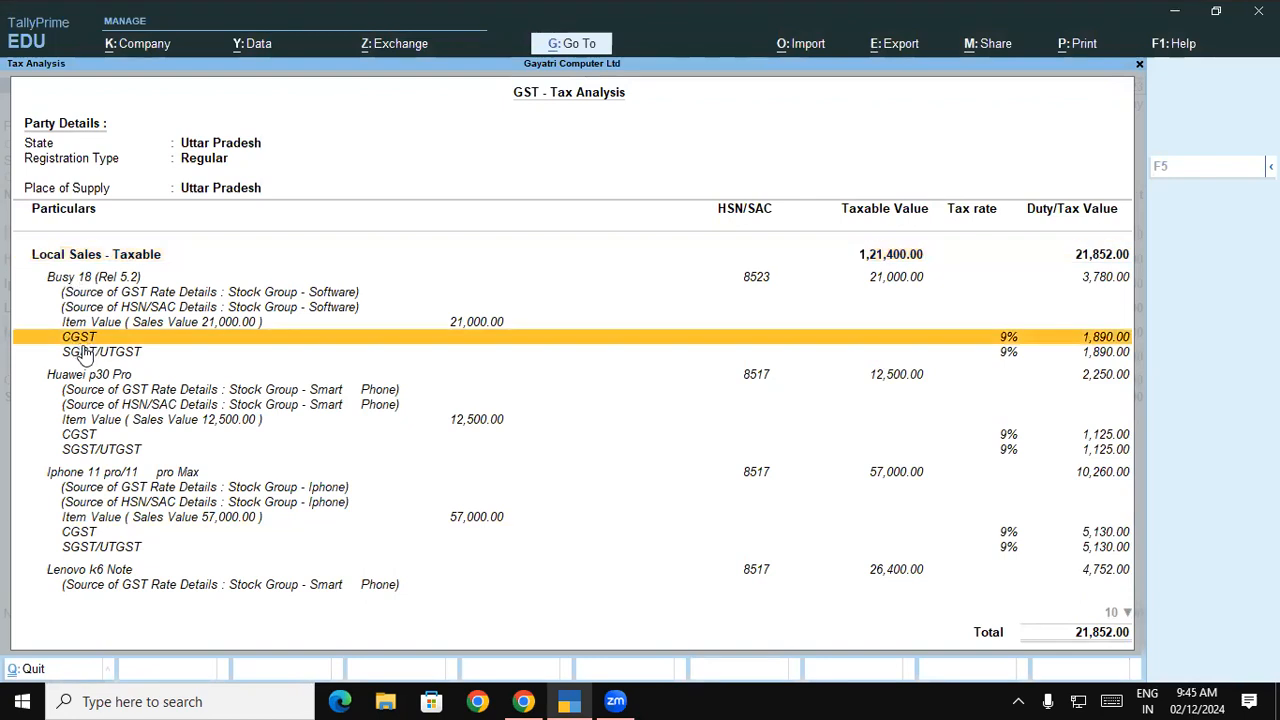
left_click(90, 437)
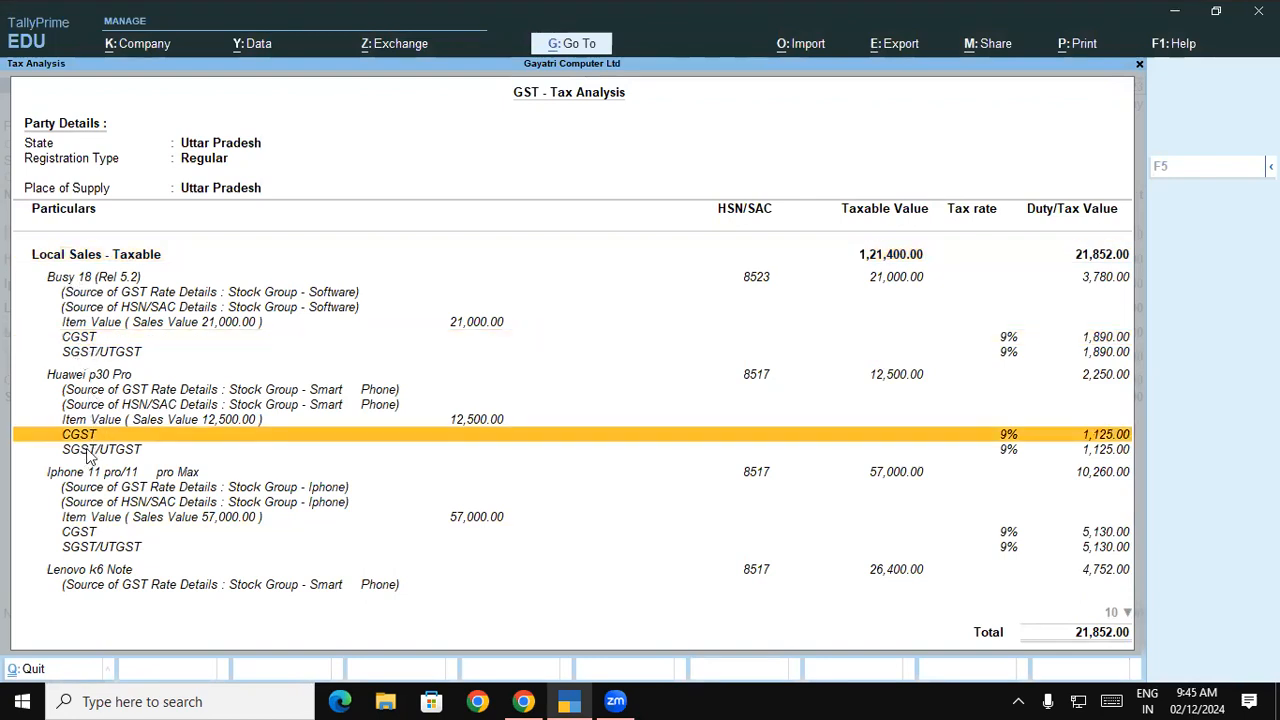
left_click(88, 452)
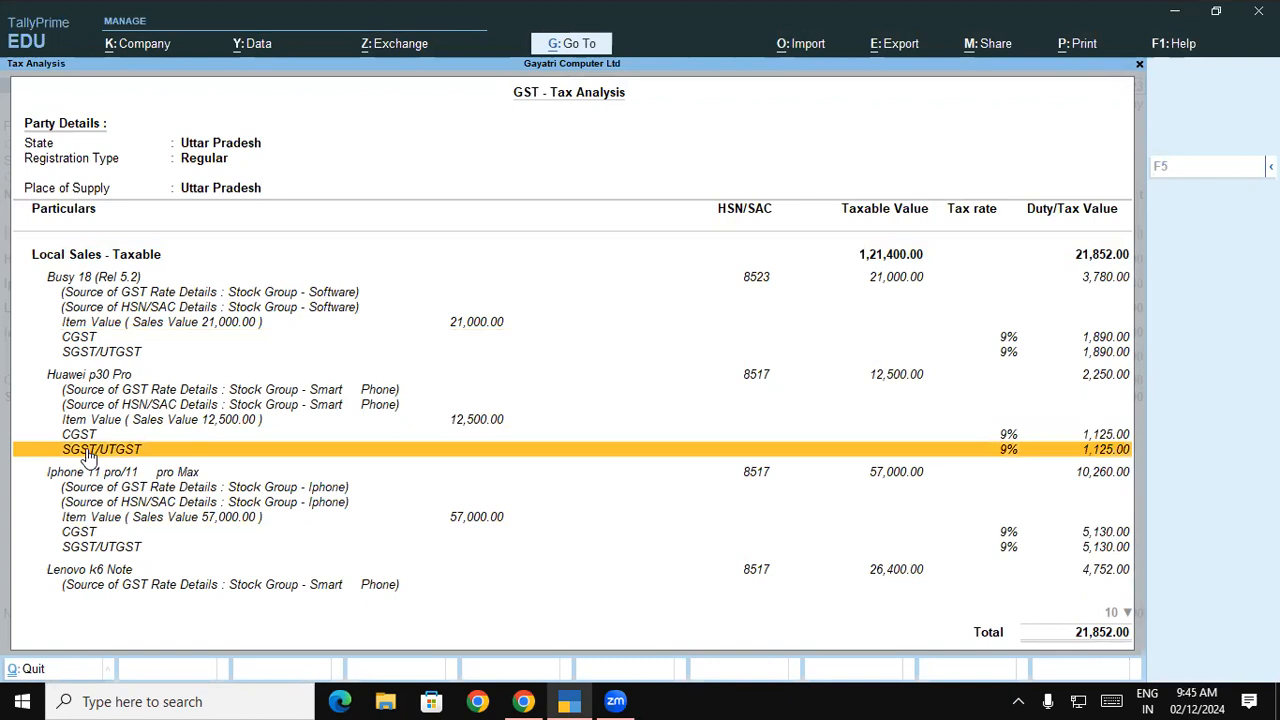
left_click(84, 533)
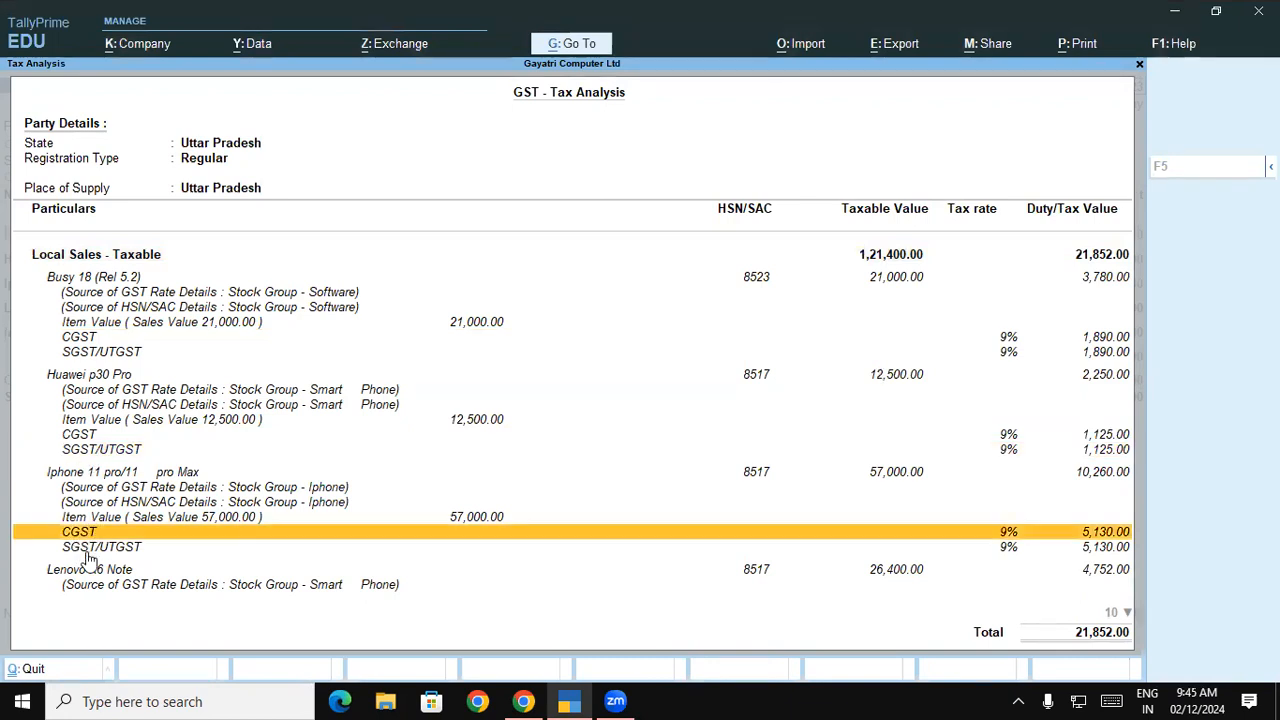
left_click(1064, 550)
- Examine the CGST and SGST/UTGST lines of Lenovo k6 Note and Mi Super Bass in the tax analysis
key("Down")
key("Down")
key("Down")
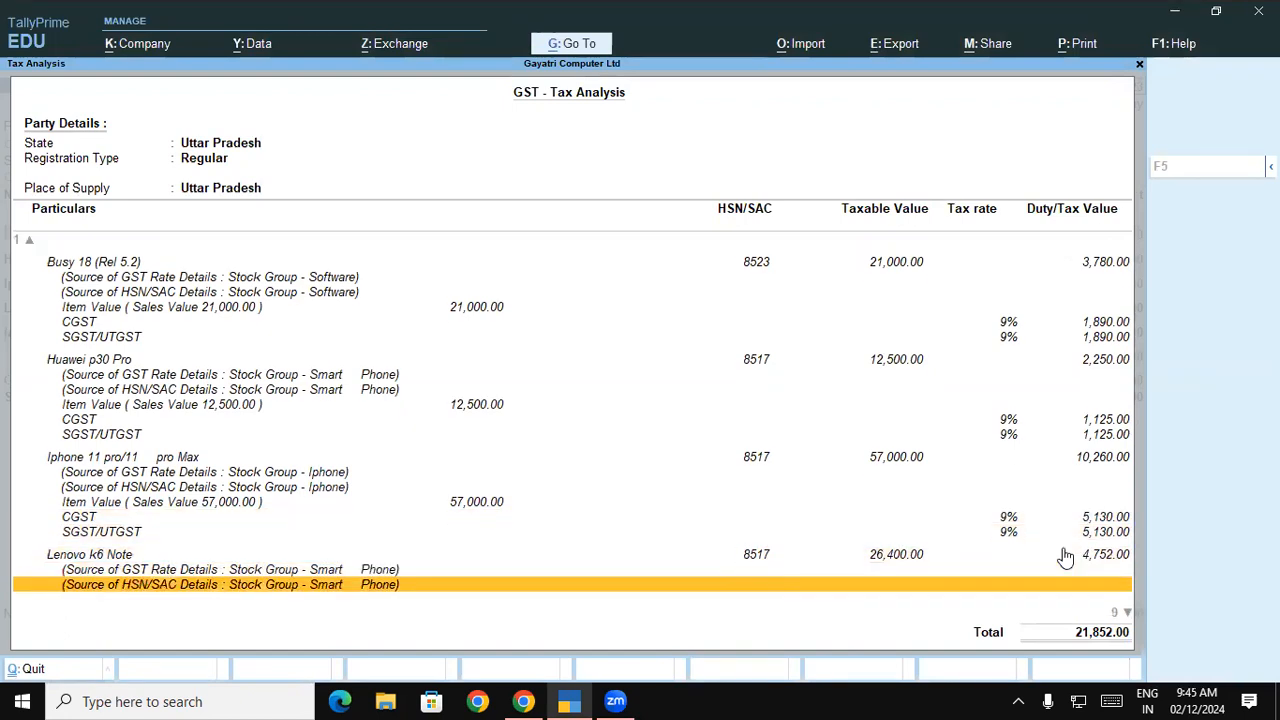
key("Down")
key("Down")
key("Down")
key("Down")
key("Down")
key("Down")
key("Down")
key("Down")
key("Down")
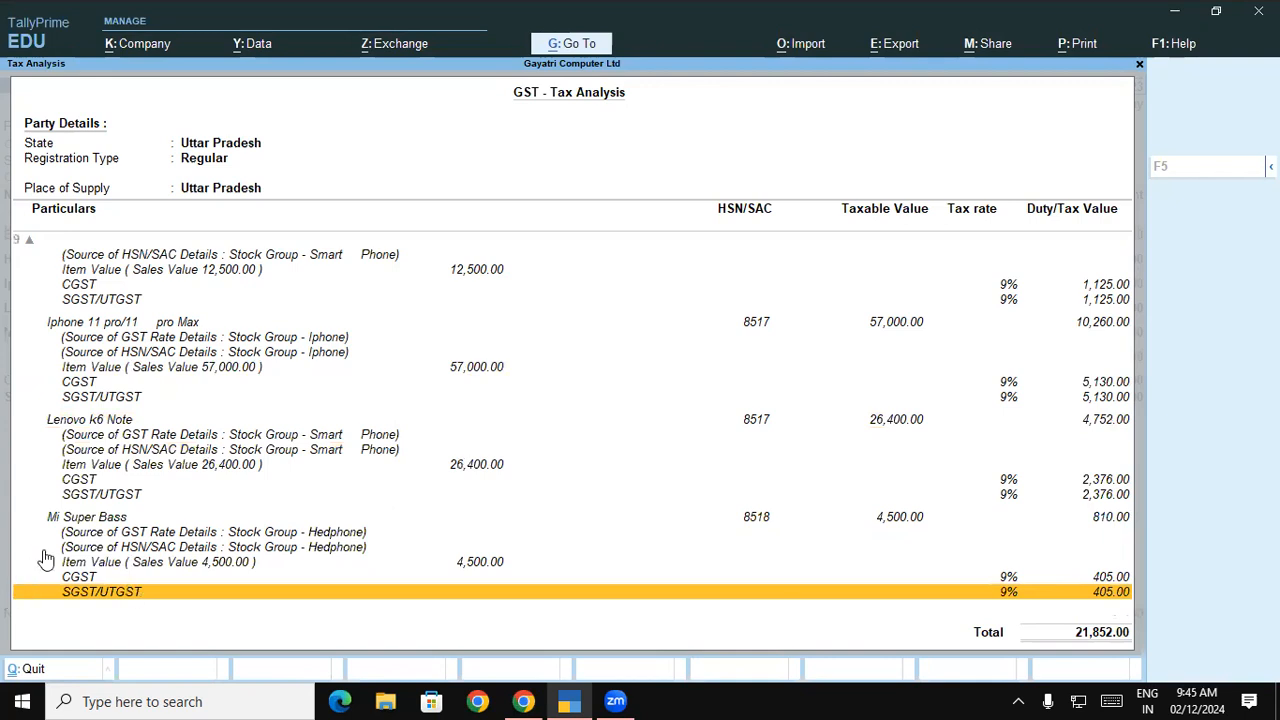
left_click(75, 482)
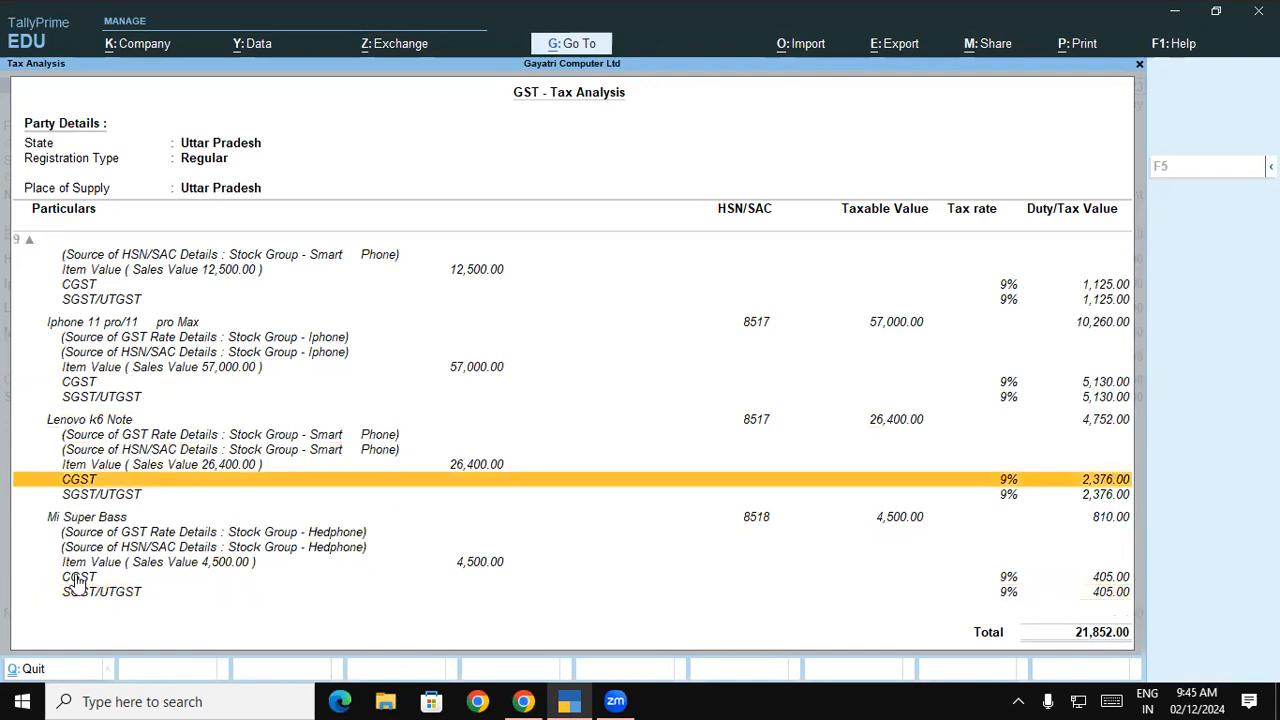
left_click(112, 494)
left_click(115, 482)
left_click(1005, 495)
left_click(1004, 484)
left_click(1004, 495)
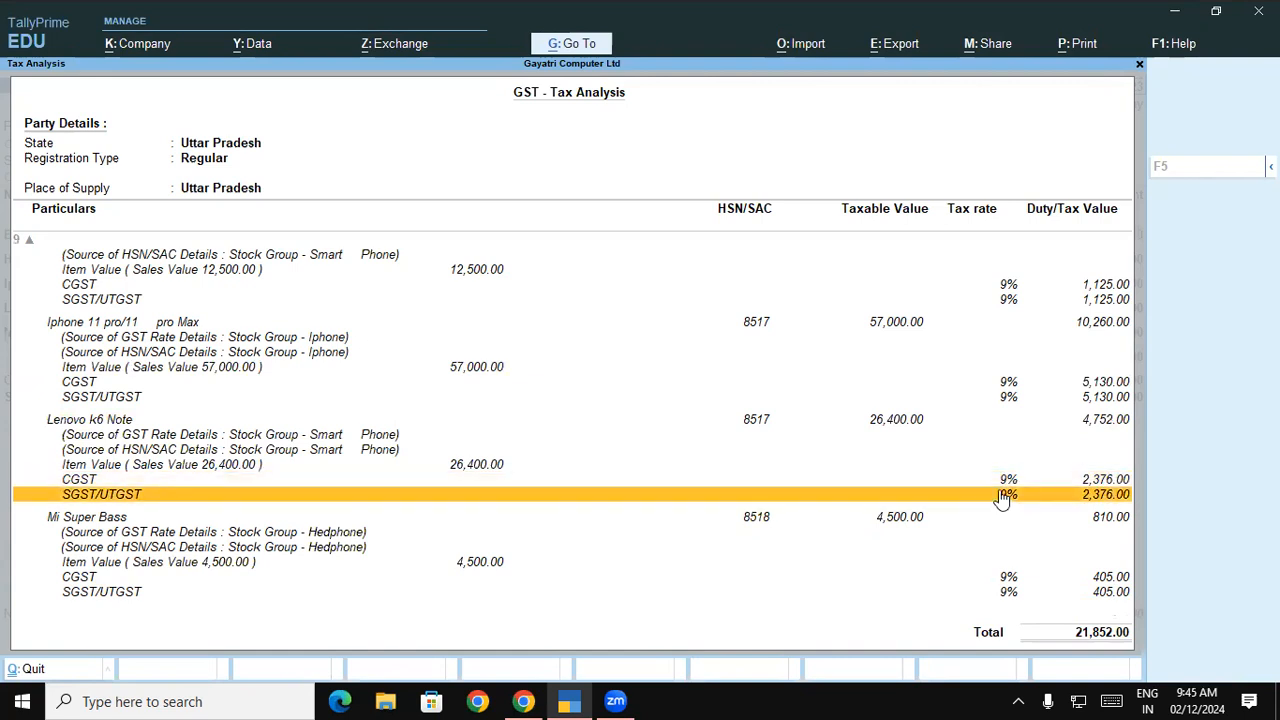
- Review the entire detailed tax analysis from Local Sales - Taxable through Mi Super Bass, and return to the voucher
key("Up")
key("Up")
key("Up")
key("Up")
key("Up")
key("Up")
key("Up")
key("Up")
key("Up")
key("Up")
key("Up")
key("Up")
key("Up")
key("Up")
key("Up")
key("Up")
key("Up")
key("Up")
key("Up")
key("Up")
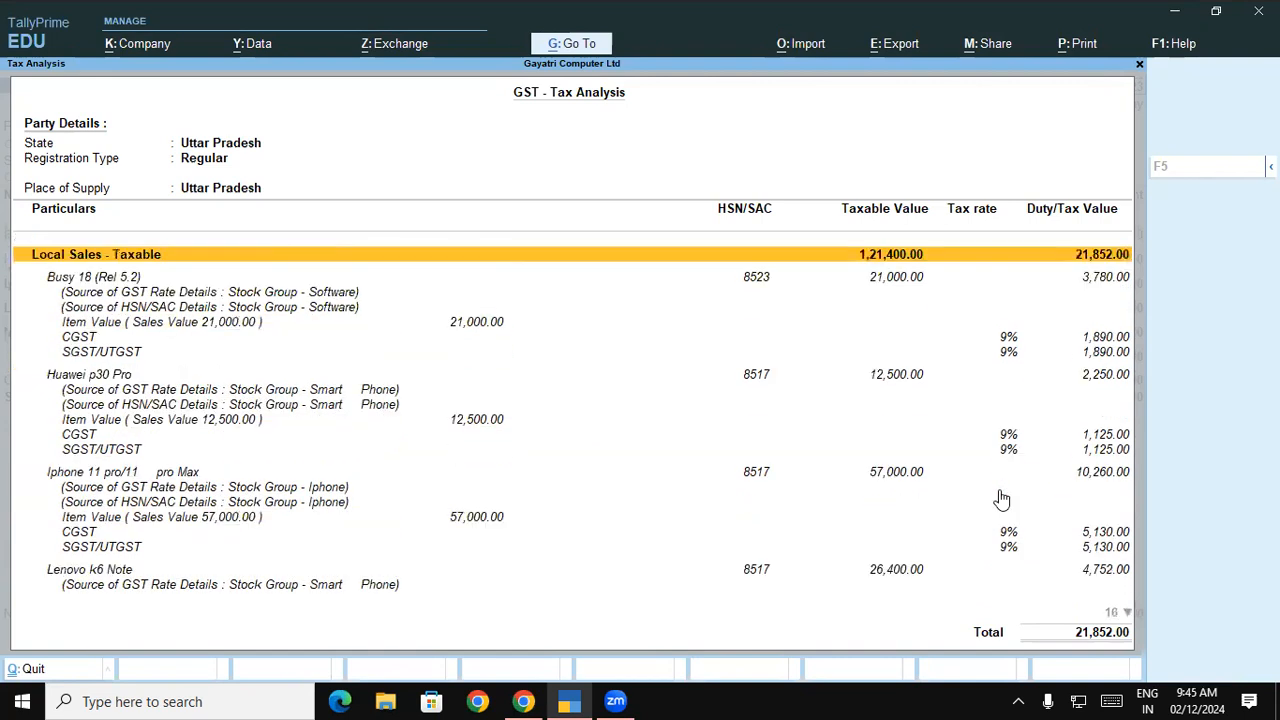
key("Down")
key("Down")
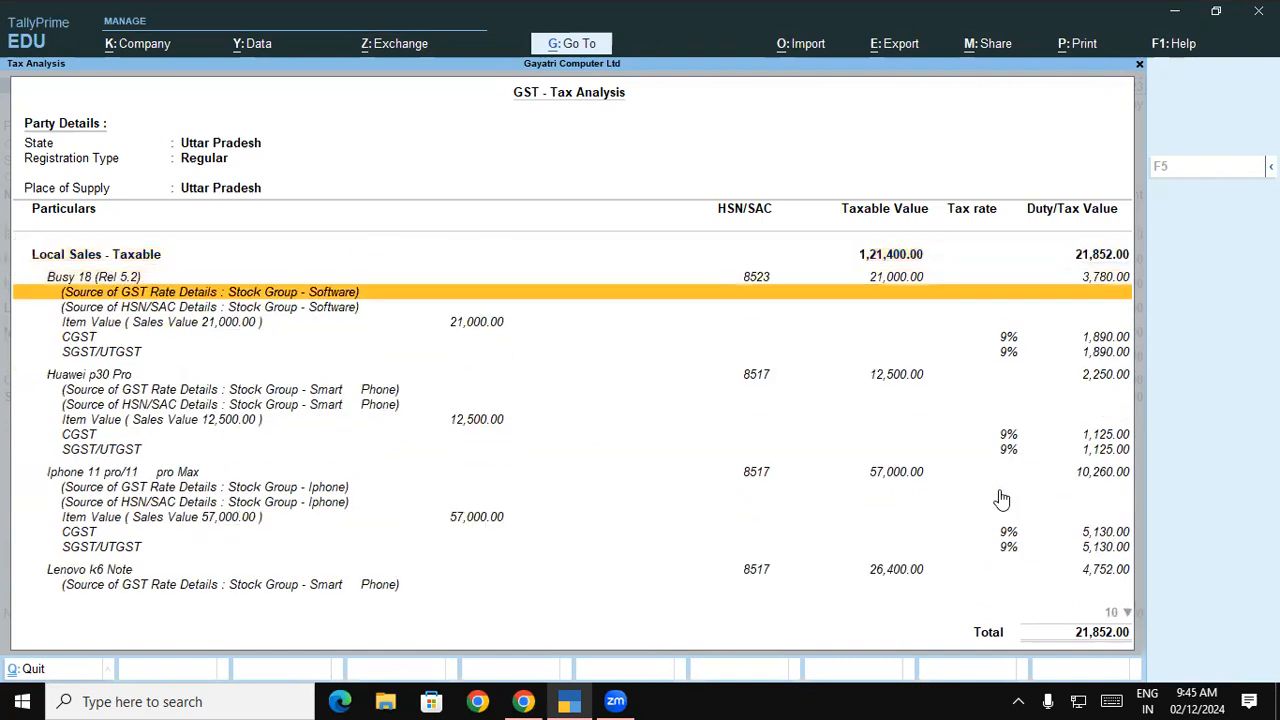
key("Down")
key("Down")
key("Down")
key("Down")
key("Down")
key("Down")
key("Down")
key("Down")
key("Down")
key("Down")
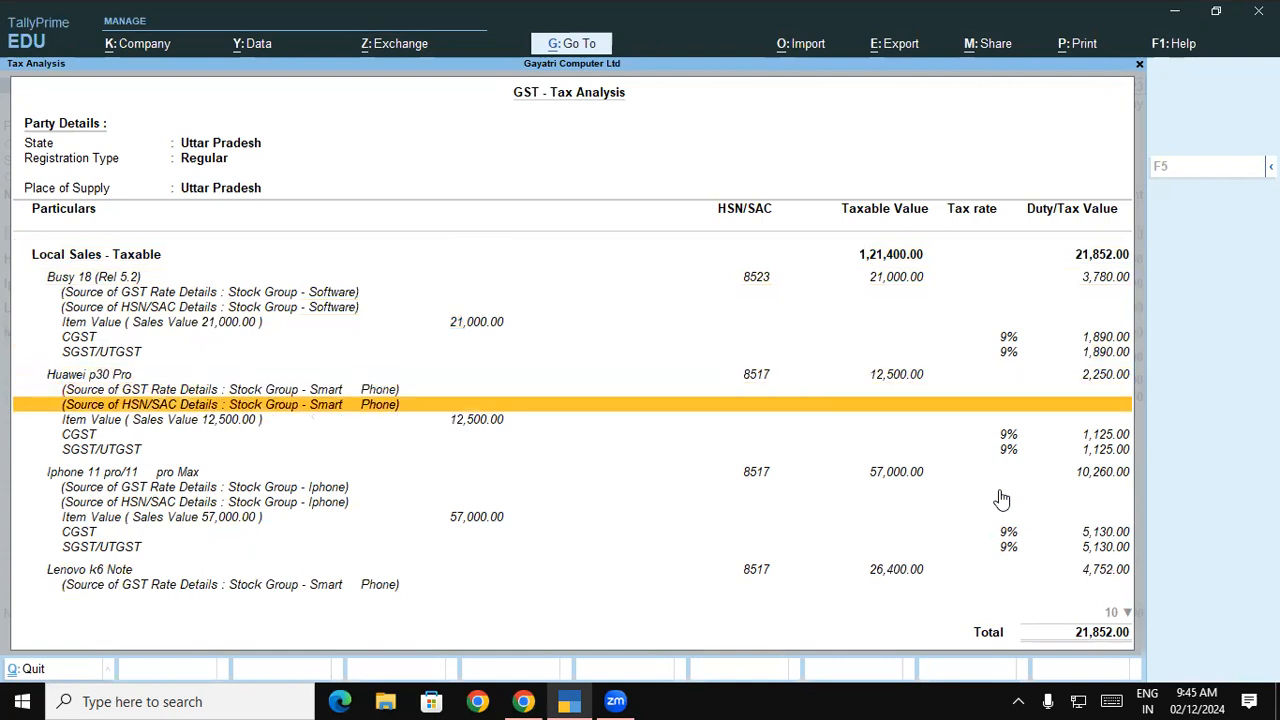
key("Down")
key("Down")
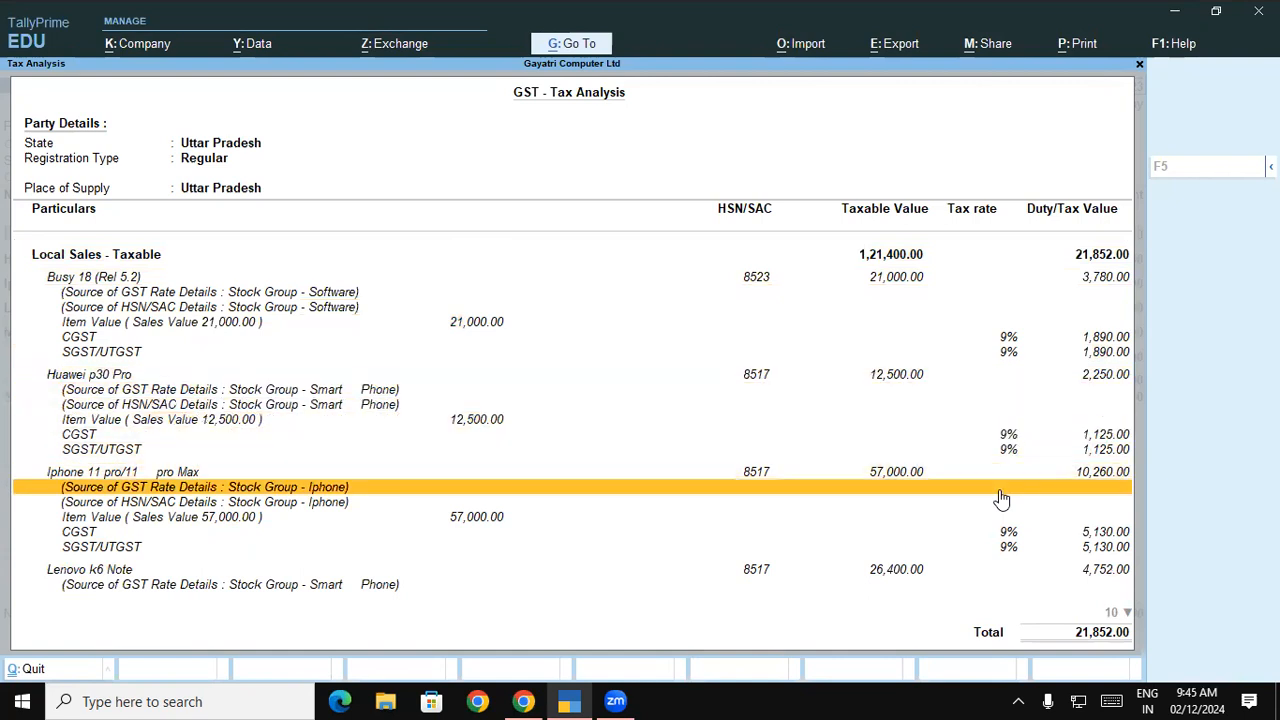
key("Up")
key("Up")
key("Up")
key("Up")
key("Down")
key("Down")
key("Down")
key("Down")
key("Down")
key("Down")
key("Down")
key("Down")
key("Down")
key("Down")
key("Down")
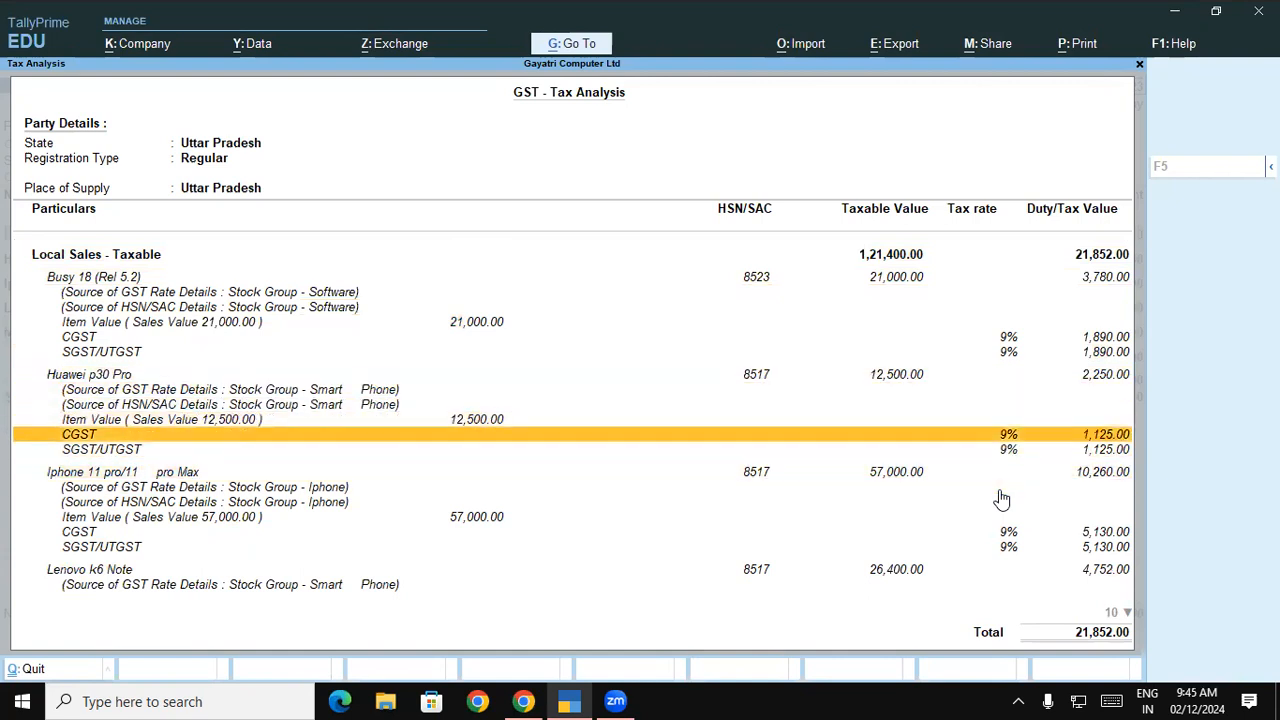
key("Down")
key("Down")
key("Down")
key("Down")
key("Down")
key("Down")
key("Down")
key("Down")
key("Down")
key("Up")
key("Up")
key("Up")
key("Up")
key("Up")
key("Up")
key("Up")
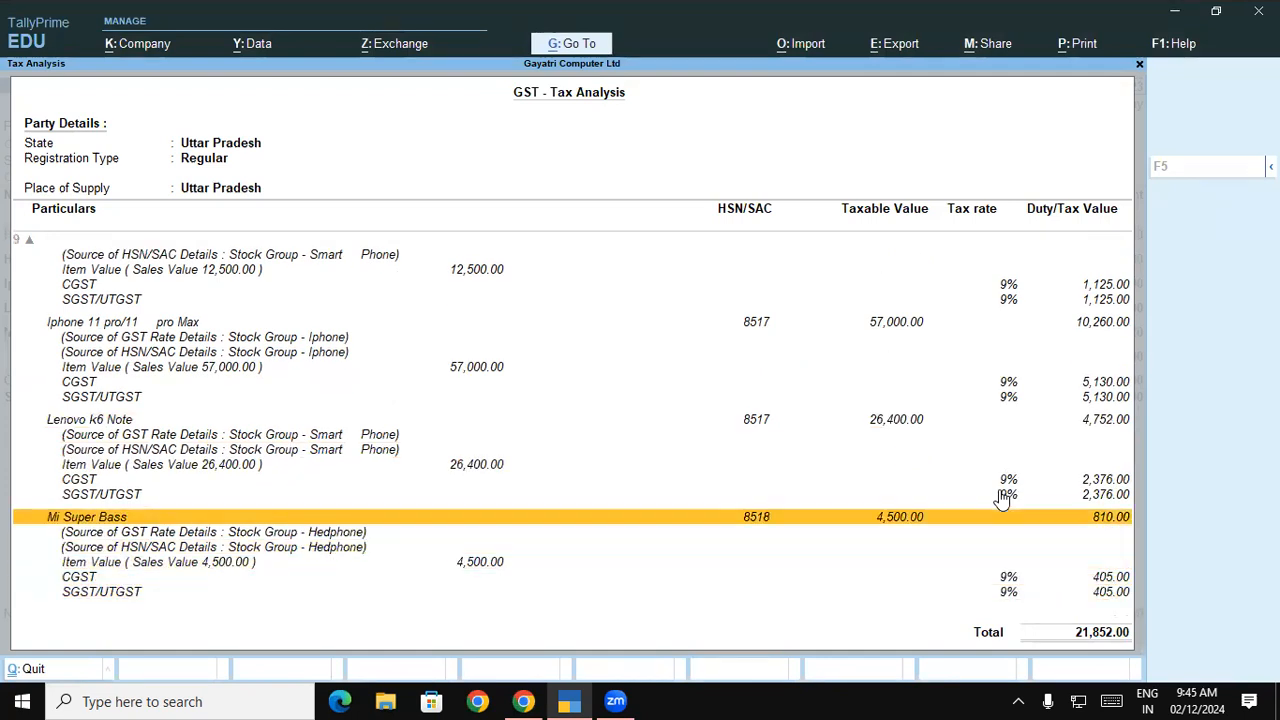
key("Up")
key("Down")
key("Down")
key("Down")
key("Down")
key("Down")
key("Down")
key("Down")
key("Down")
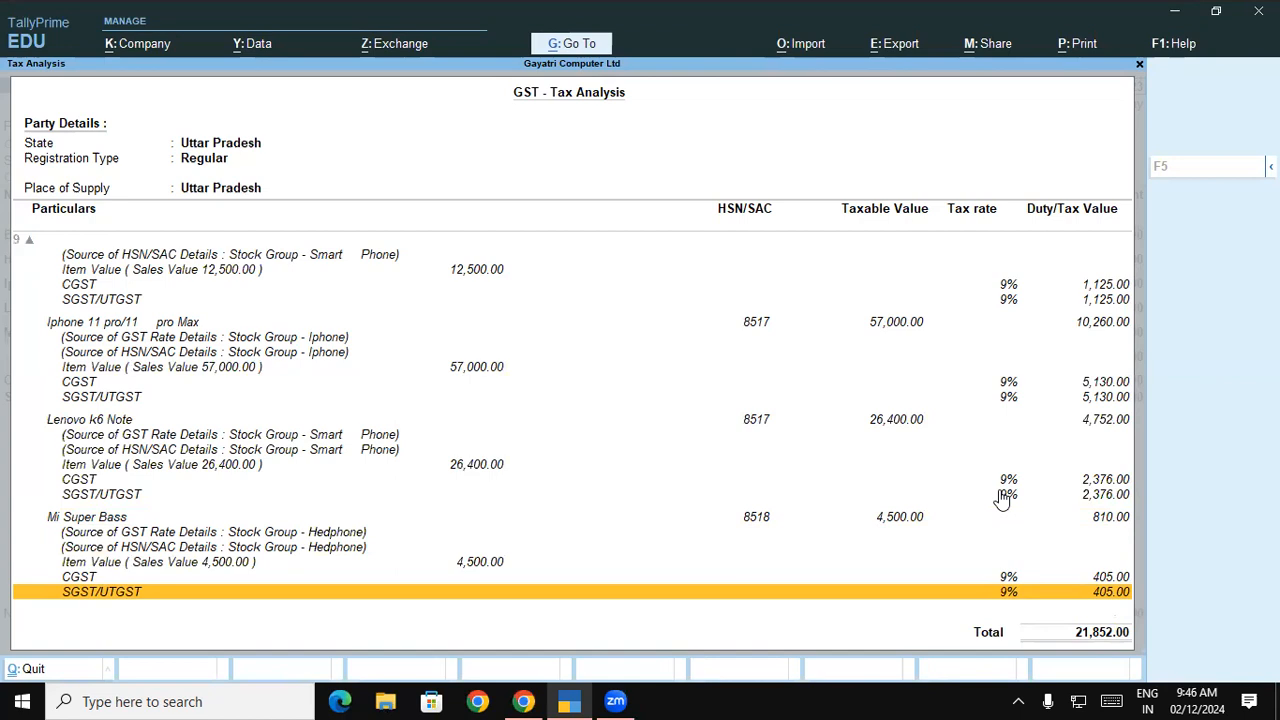
key("Escape")
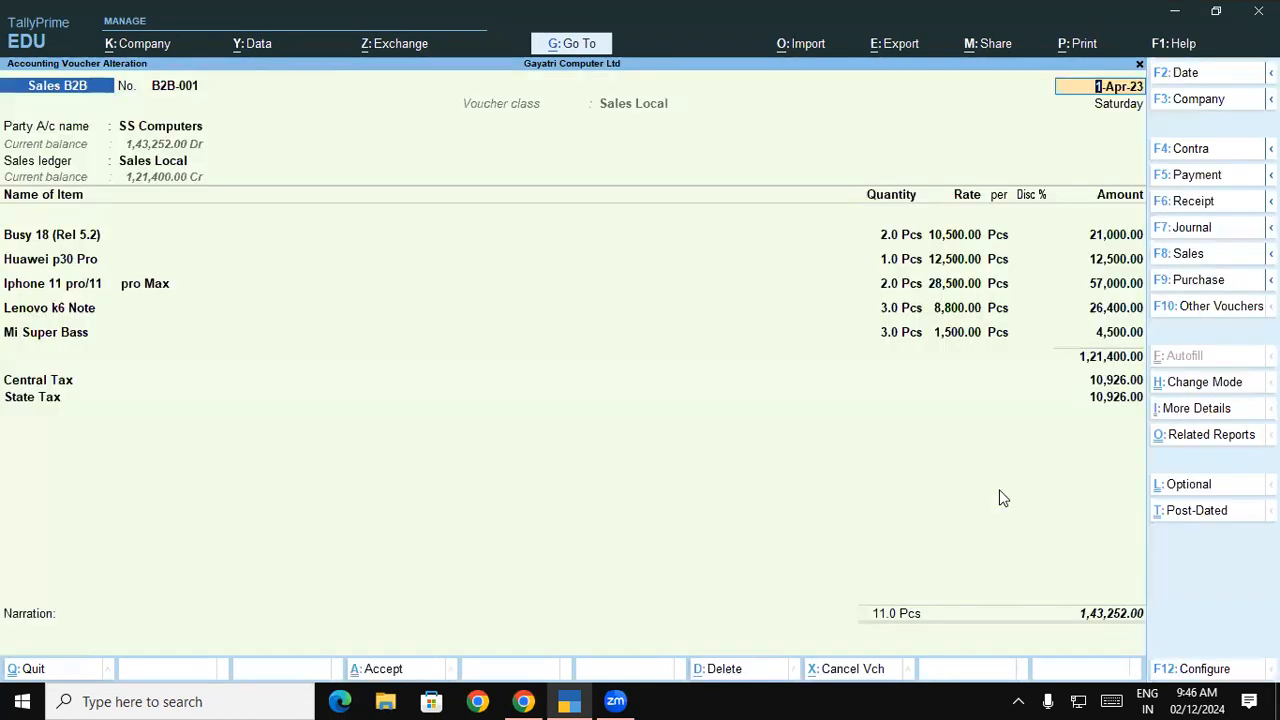
- From the B2B-001 voucher, alter the stock item Busy 18 (Rel 5.2) to be under Primary and accept the master
left_click(56, 233)
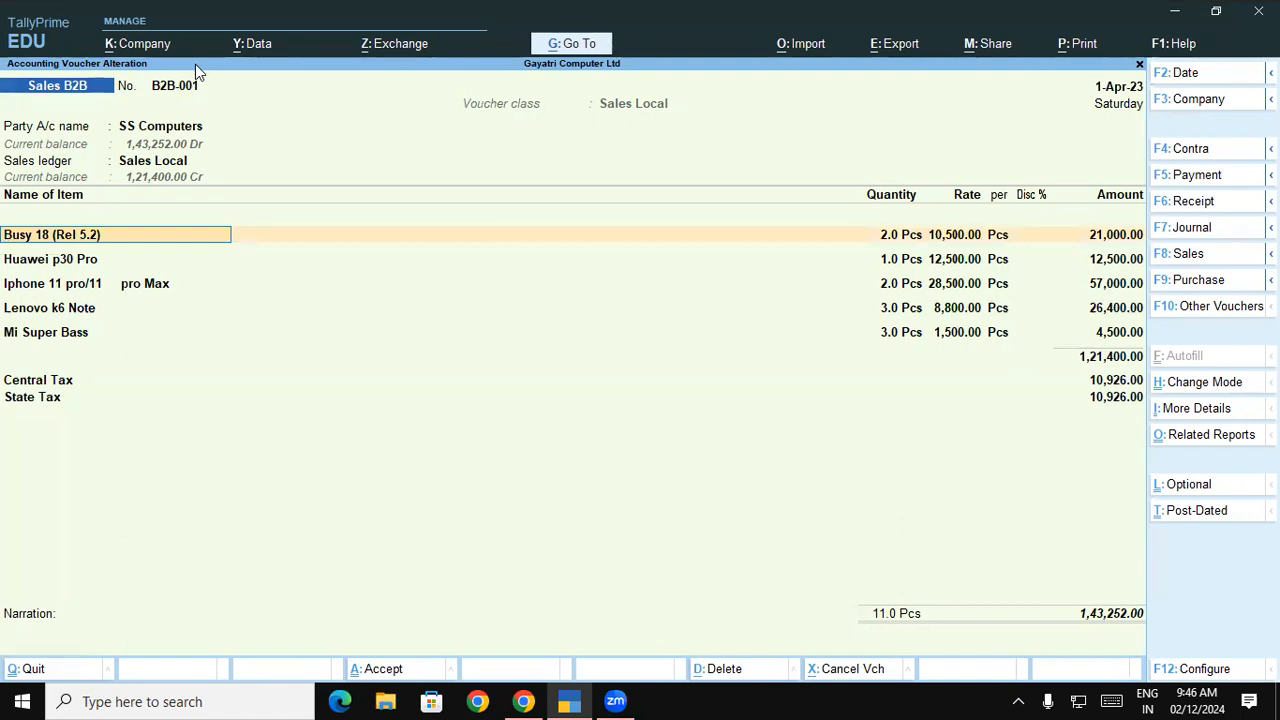
key("ctrl+Return")
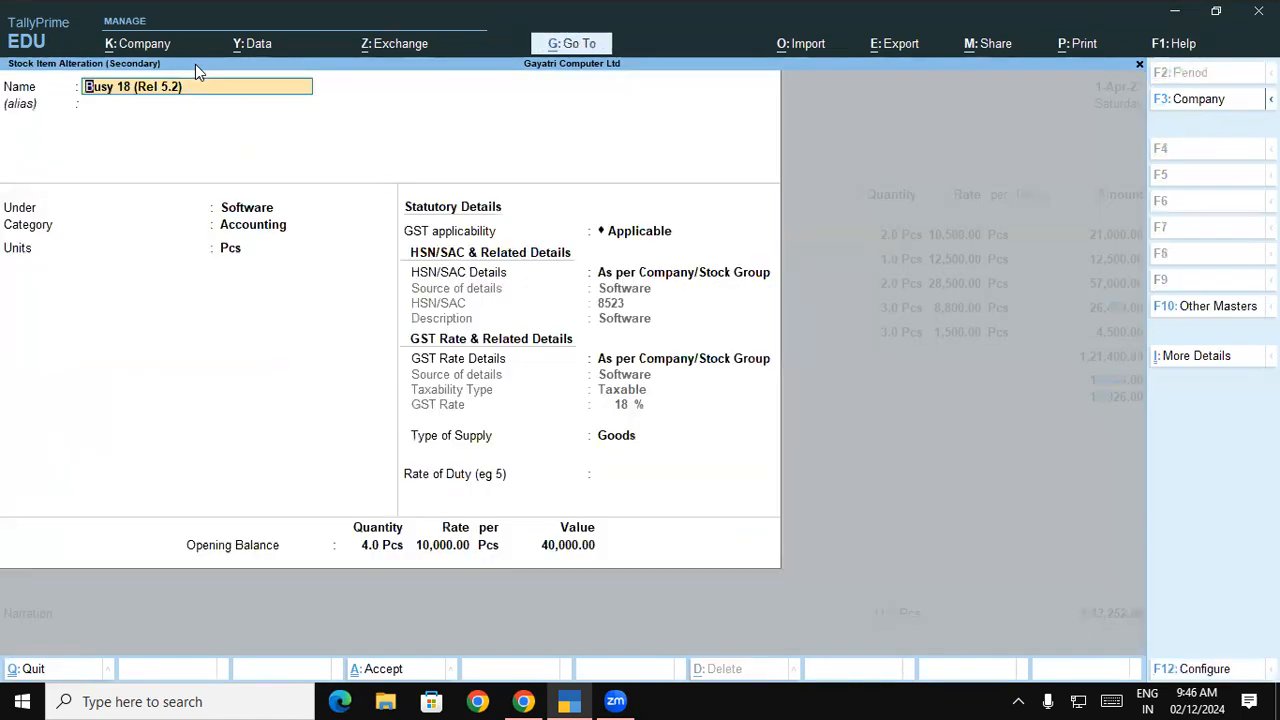
key("Return")
key("Return")
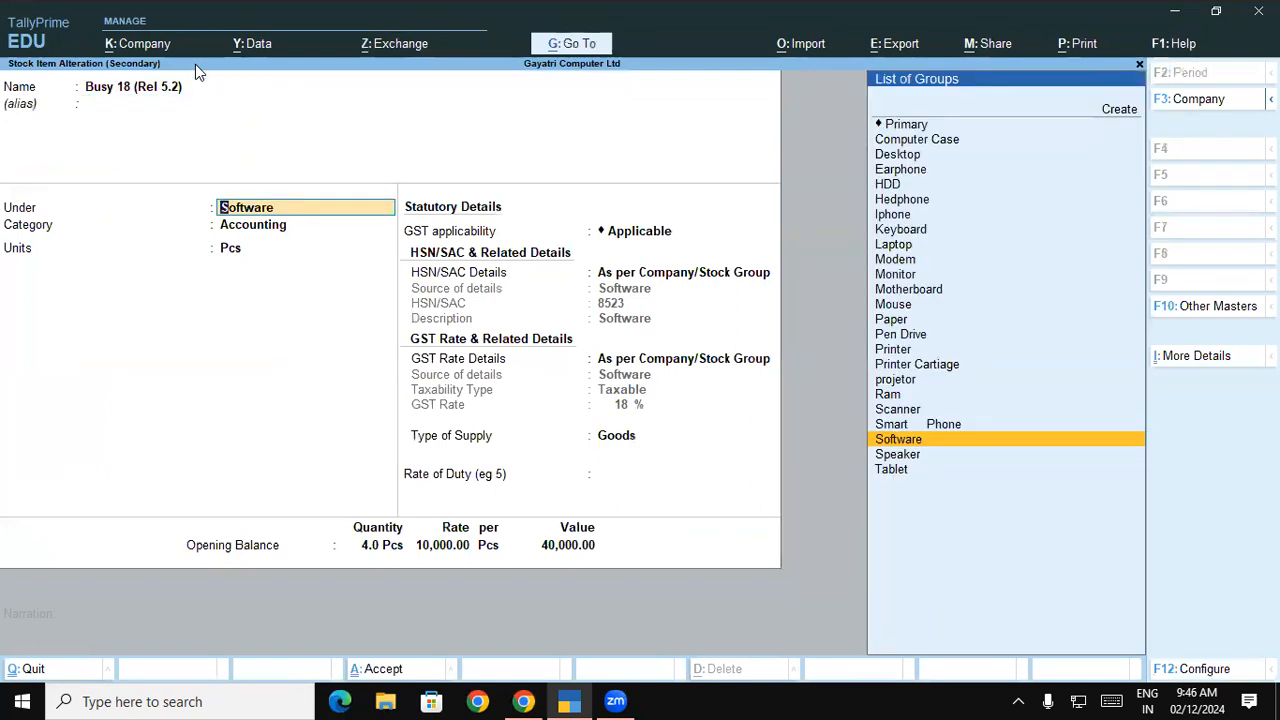
key("Up")
key("Up")
key("Up")
key("Up")
key("Up")
key("Up")
key("Up")
key("Up")
key("Up")
key("Up")
key("Up")
key("Up")
key("Up")
key("Up")
key("Up")
key("Up")
key("Up")
key("Up")
key("Up")
key("Up")
key("Return")
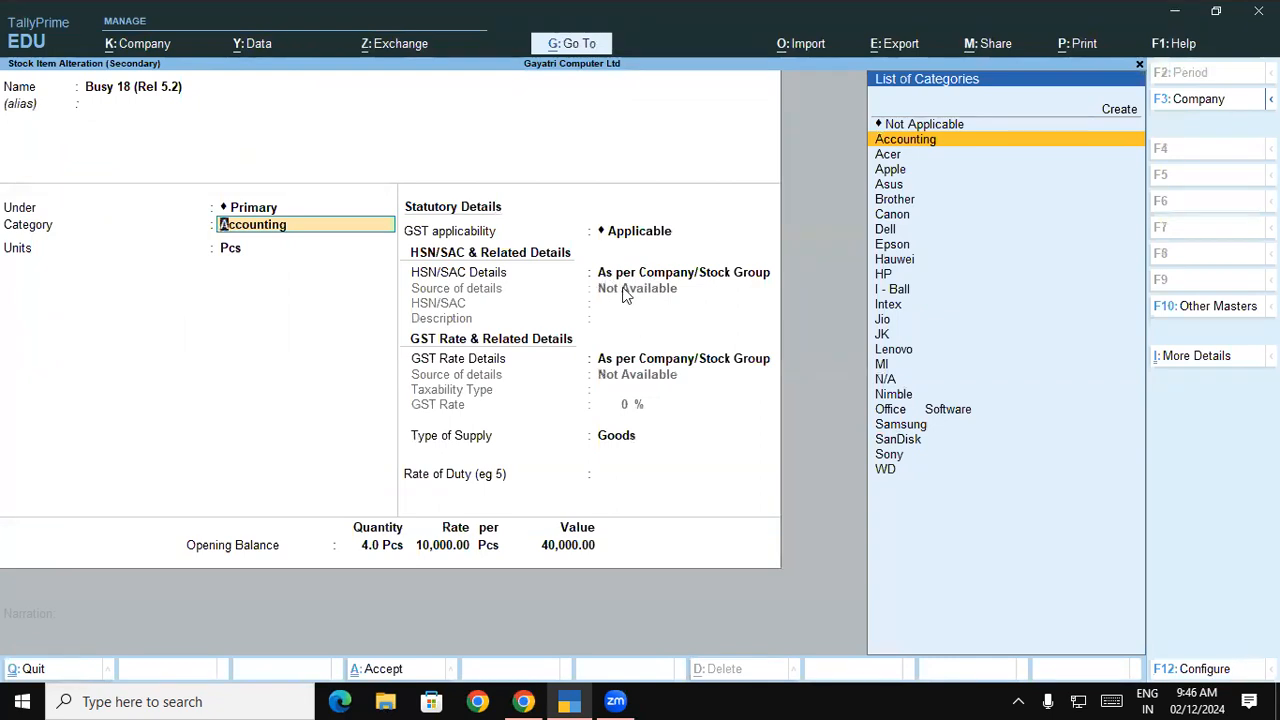
key("ctrl")
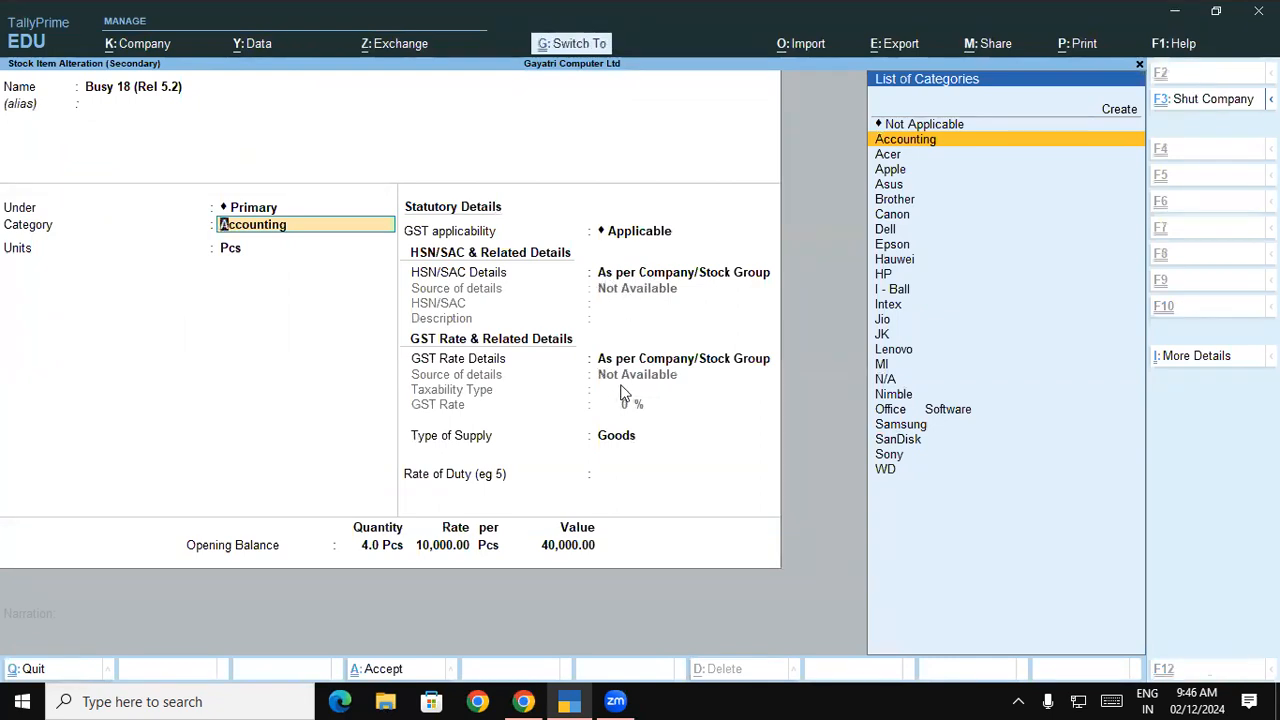
key("ctrl+a")
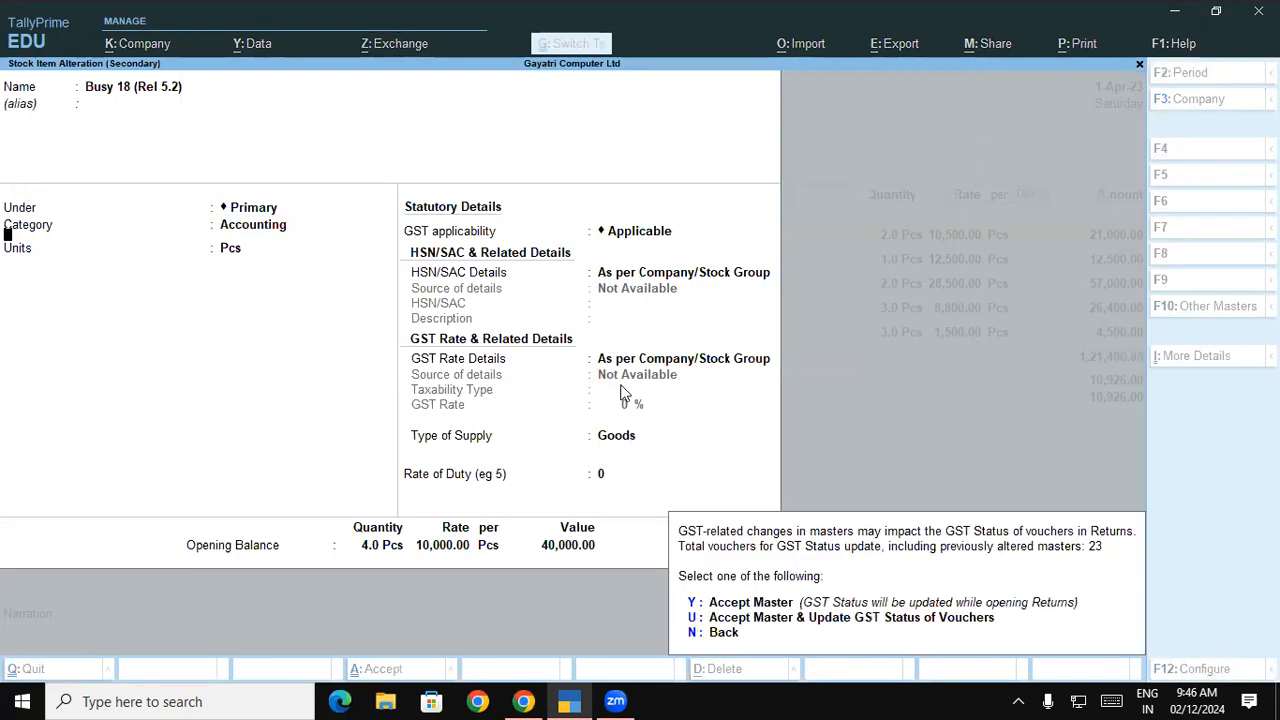
key("y")
- Examine Busy 18's GST lines in the voucher's detailed tax analysis and return to the voucher
key("Return")
key("Return")
key("Return")
key("Return")
key("Return")
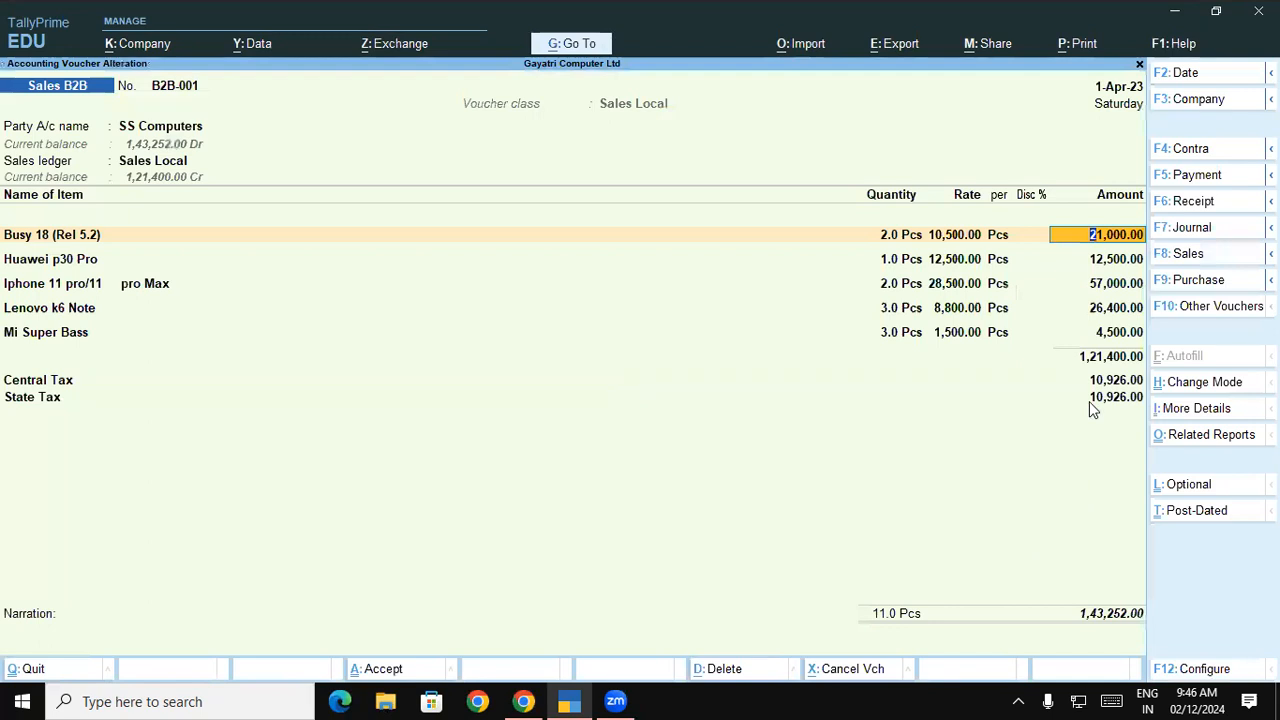
key("ctrl+o")
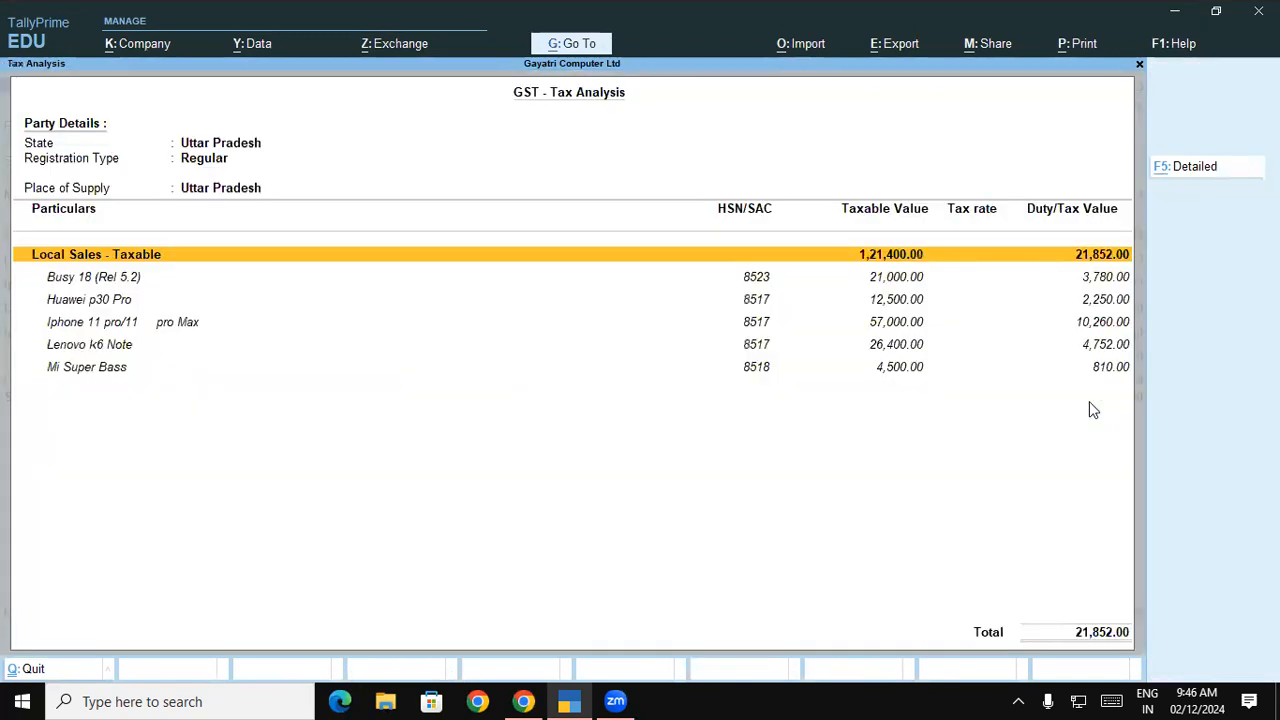
key("alt+f5")
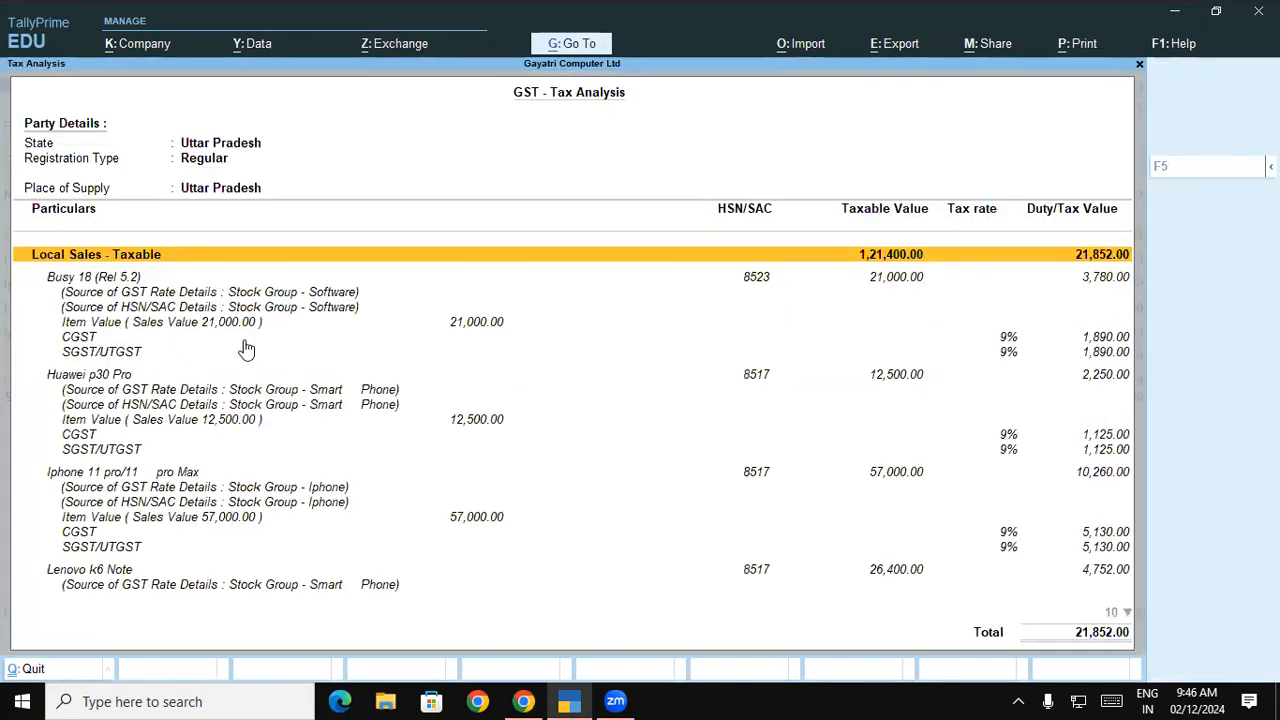
left_click(115, 346)
key("Return")
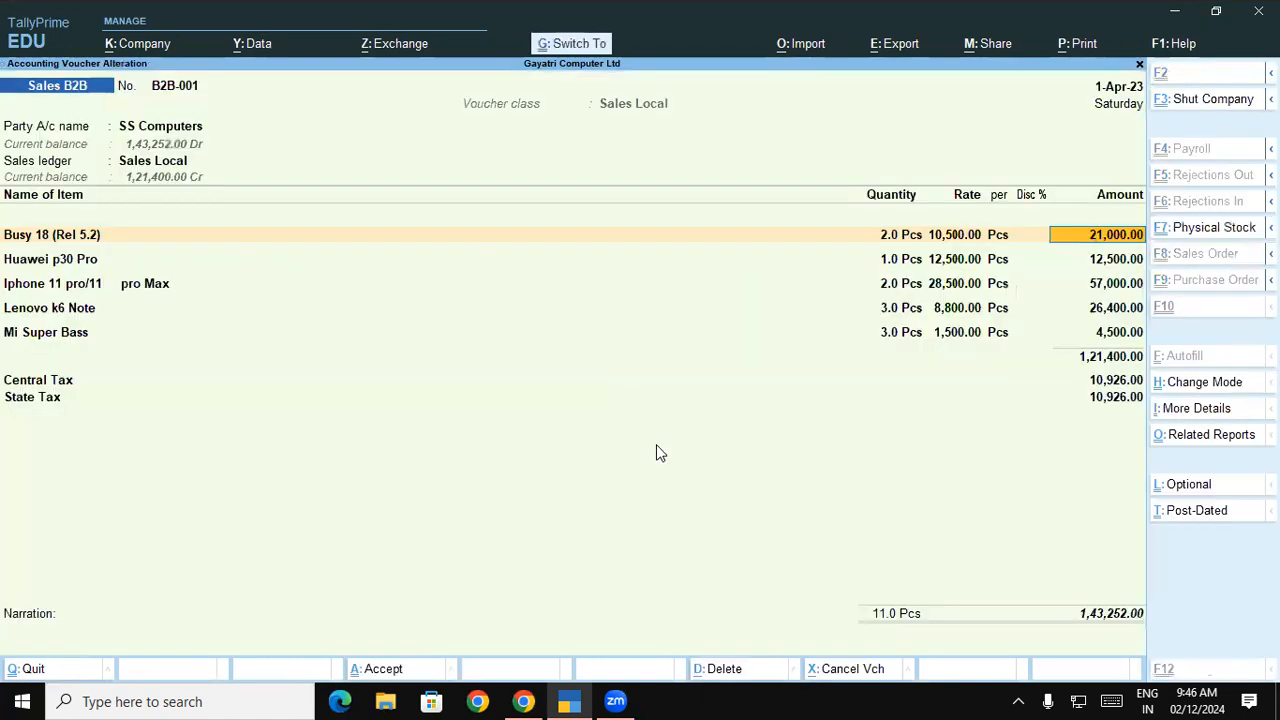
- Quit the alteration of voucher B2B-001 without saving it
key("BackSpace")
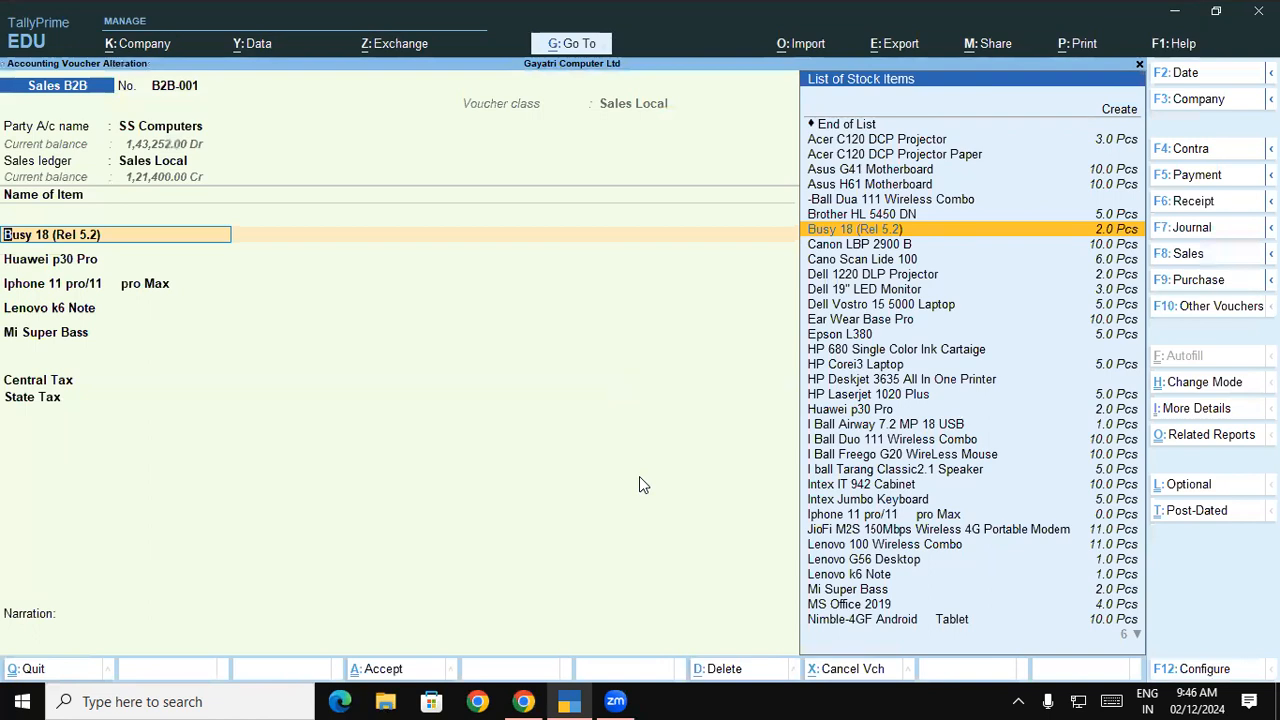
key("BackSpace")
key("Escape")
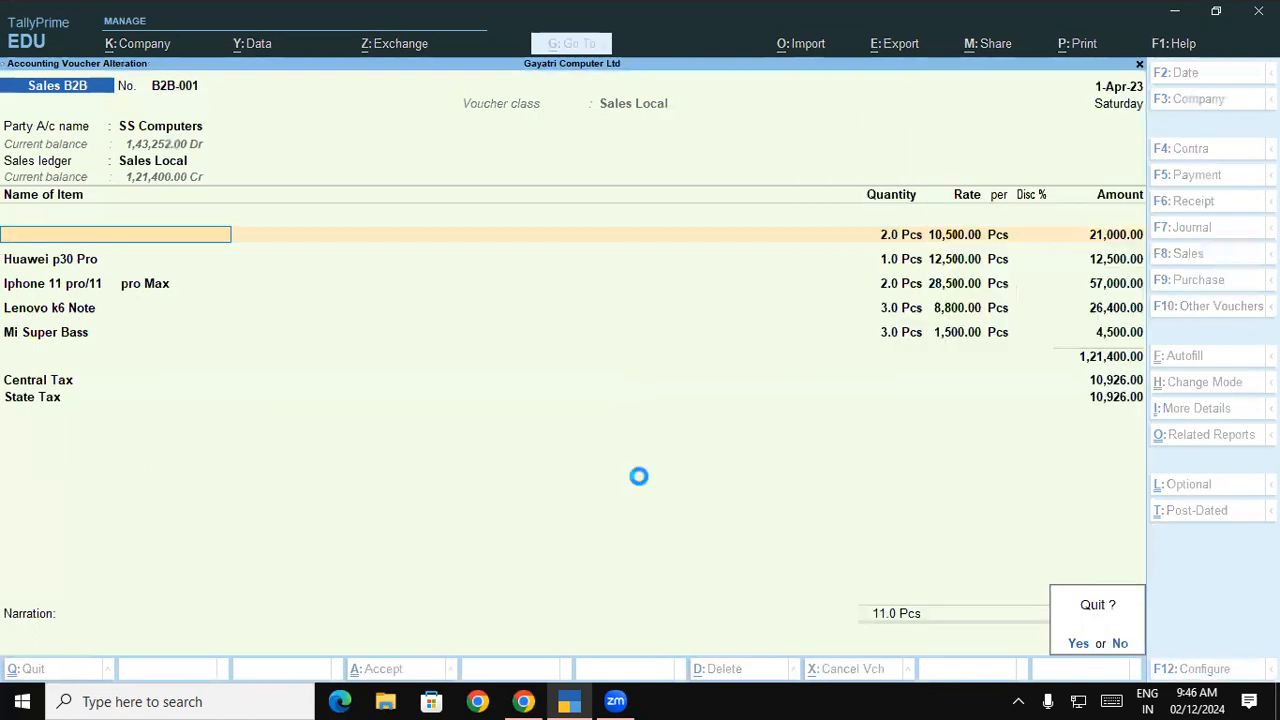
key("Return")
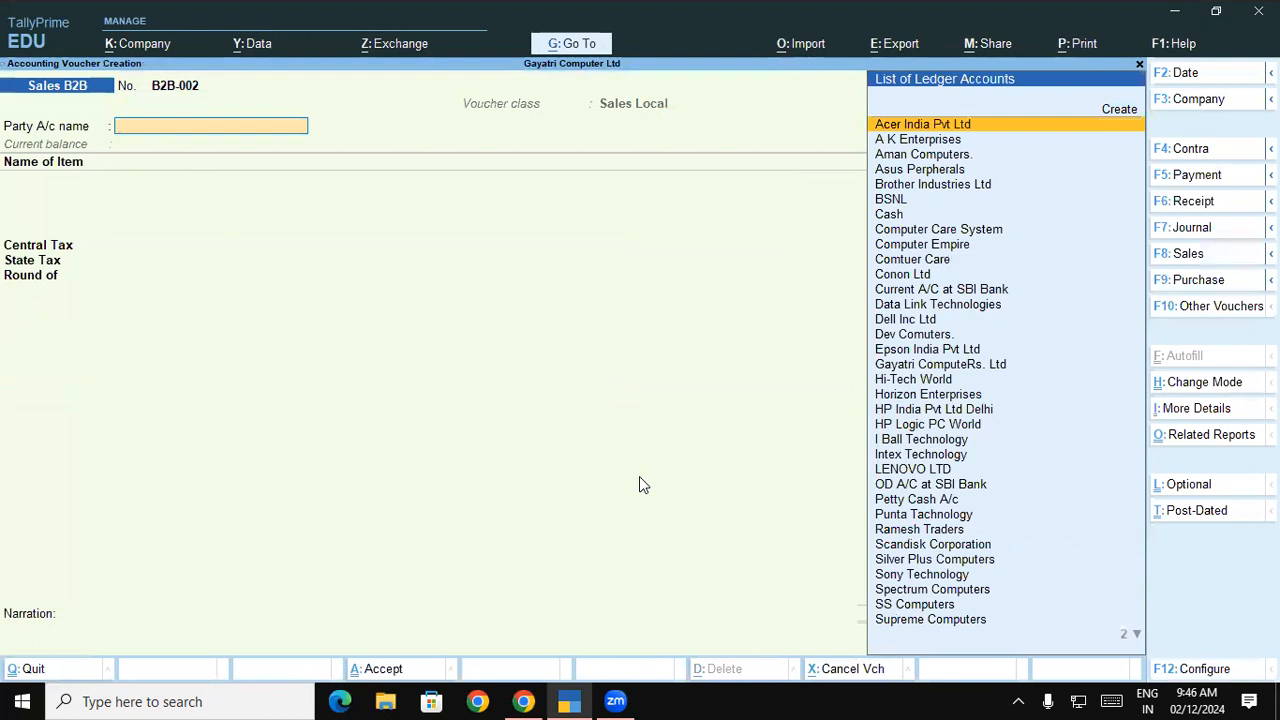
- Select SS Computers as the party of Sales B2B voucher B2B-002 and leave the dispatch details blank
type("ss")
key("Return")
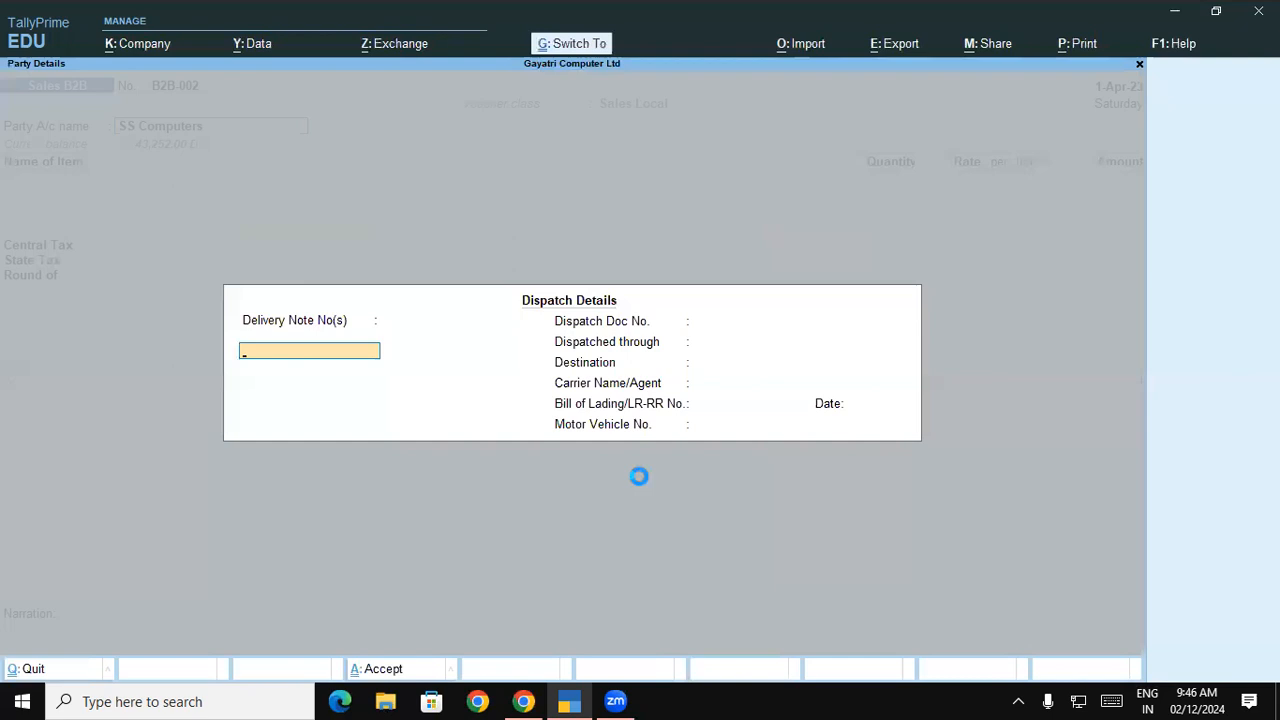
key("Return")
key("Return")
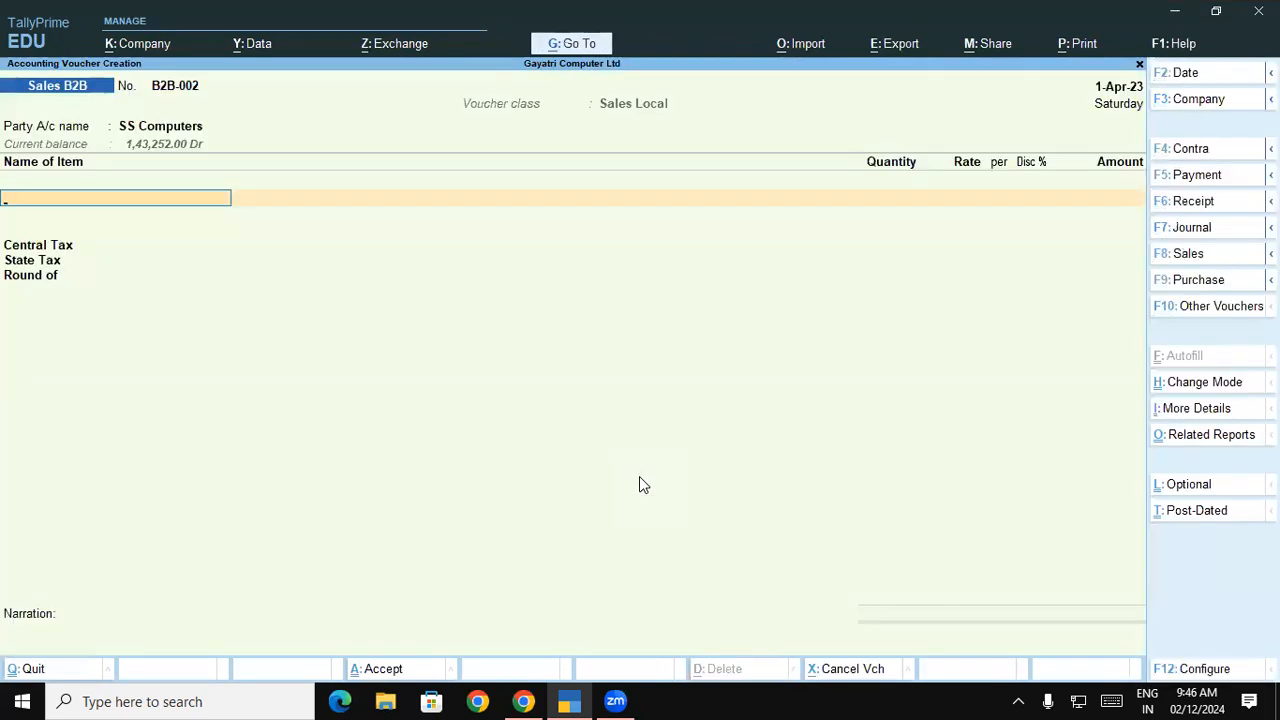
- Add Busy 18 (Rel 5.2) to the voucher, allocating 2 Pcs from the Shop godown at 10,500.00
type("ss")
key("BackSpace")
key("BackSpace")
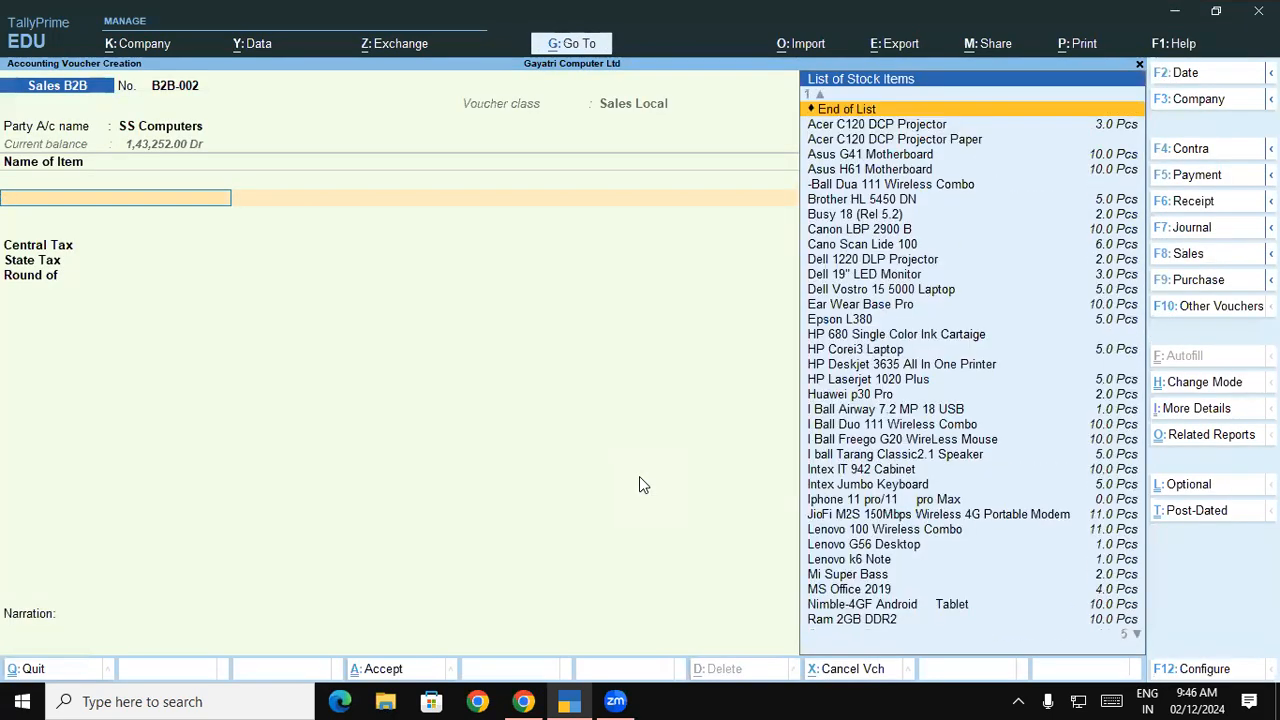
type("B")
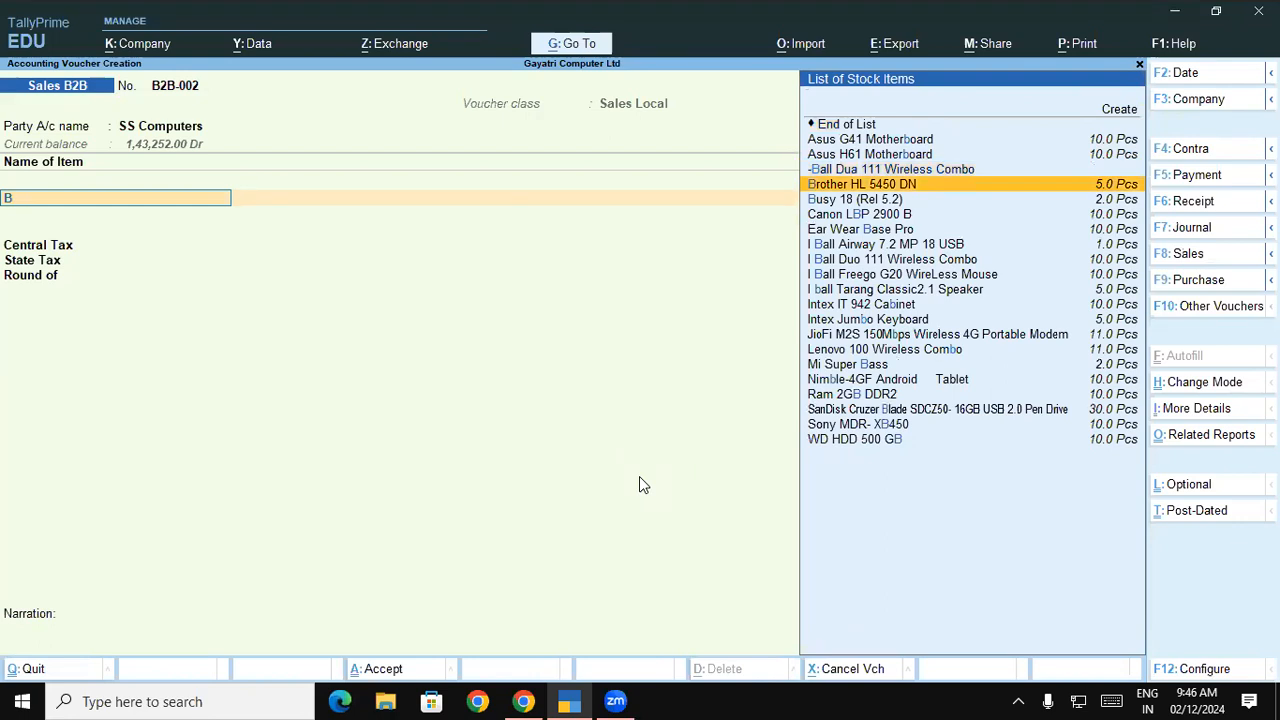
key("Down")
key("BackSpace")
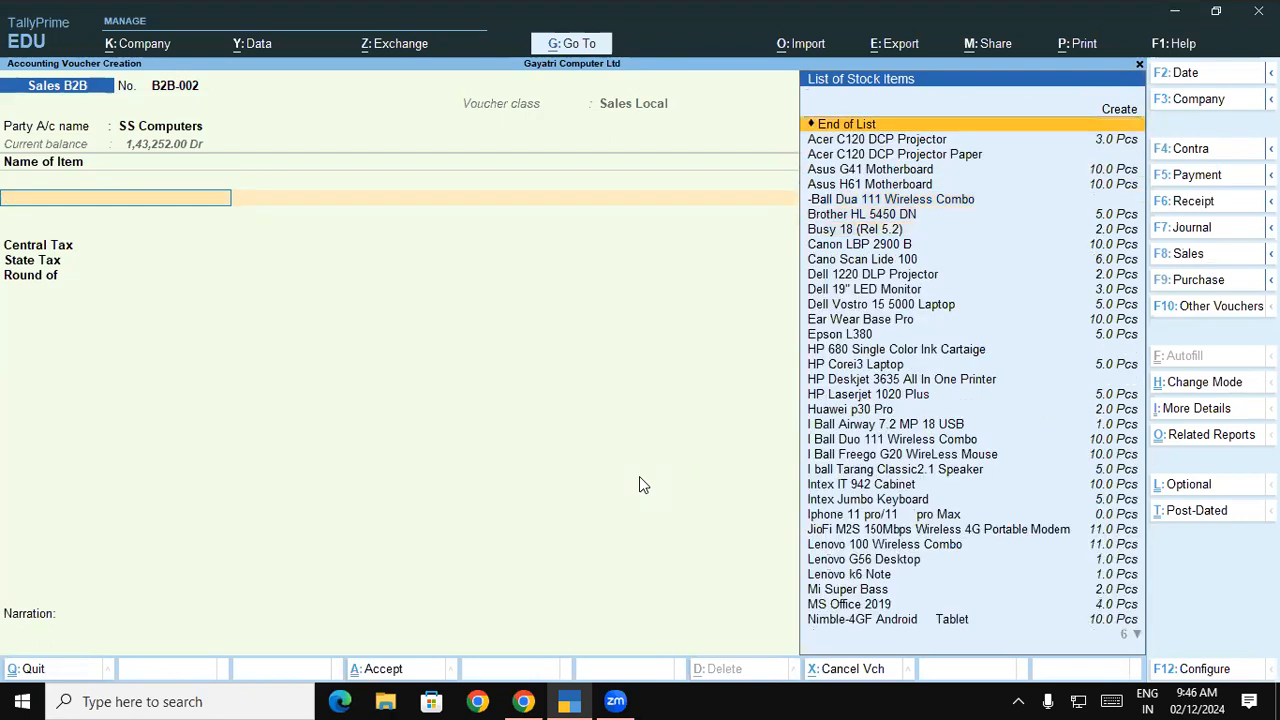
type("Bu")
key("Return")
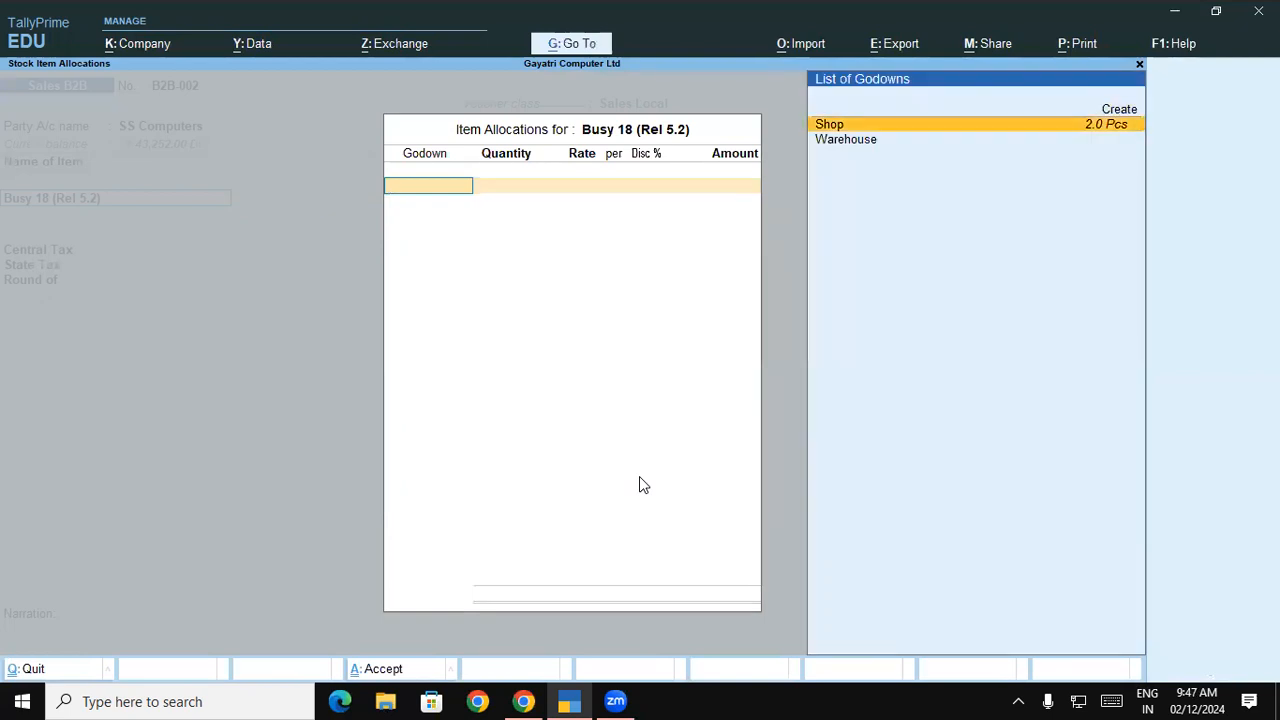
key("Return")
type("2")
key("Return")
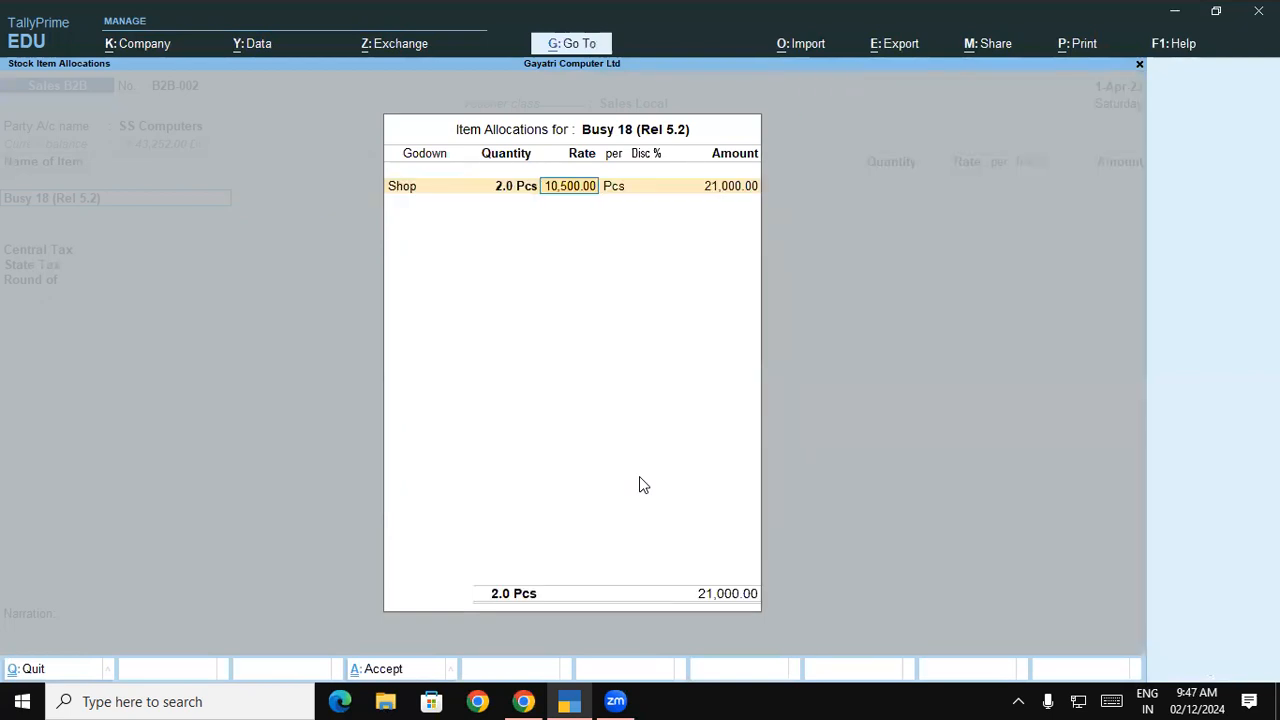
key("Return")
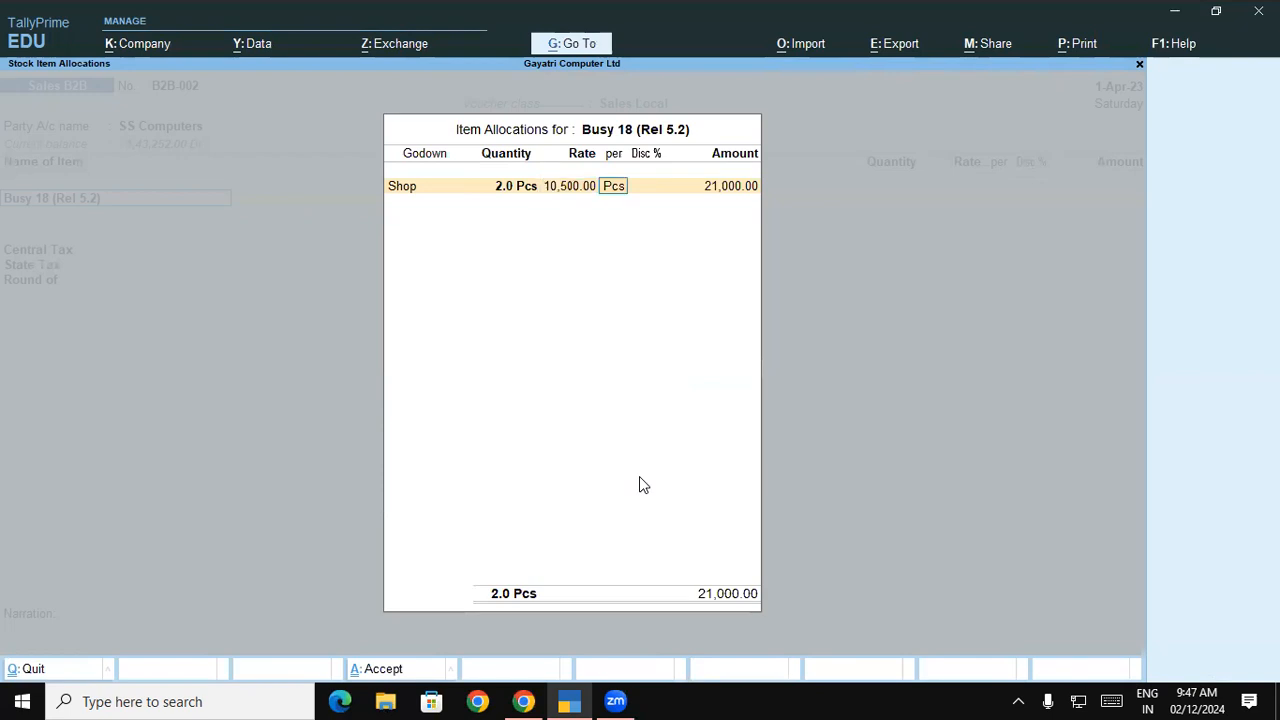
key("Return")
key("Return")
key("Return")
key("Return")
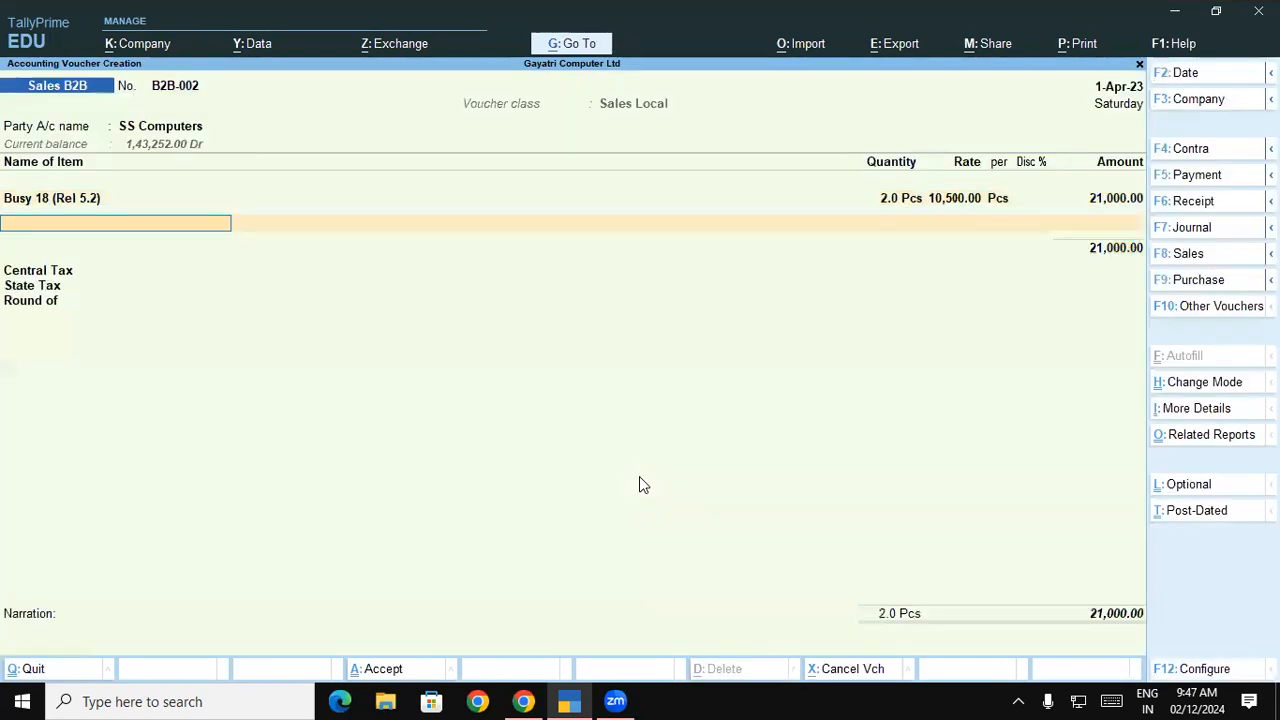
- Add Huawei p30 Pro to the voucher, allocating 1 Pcs from the Shop godown at 12,500.00
key("alt+Tab")
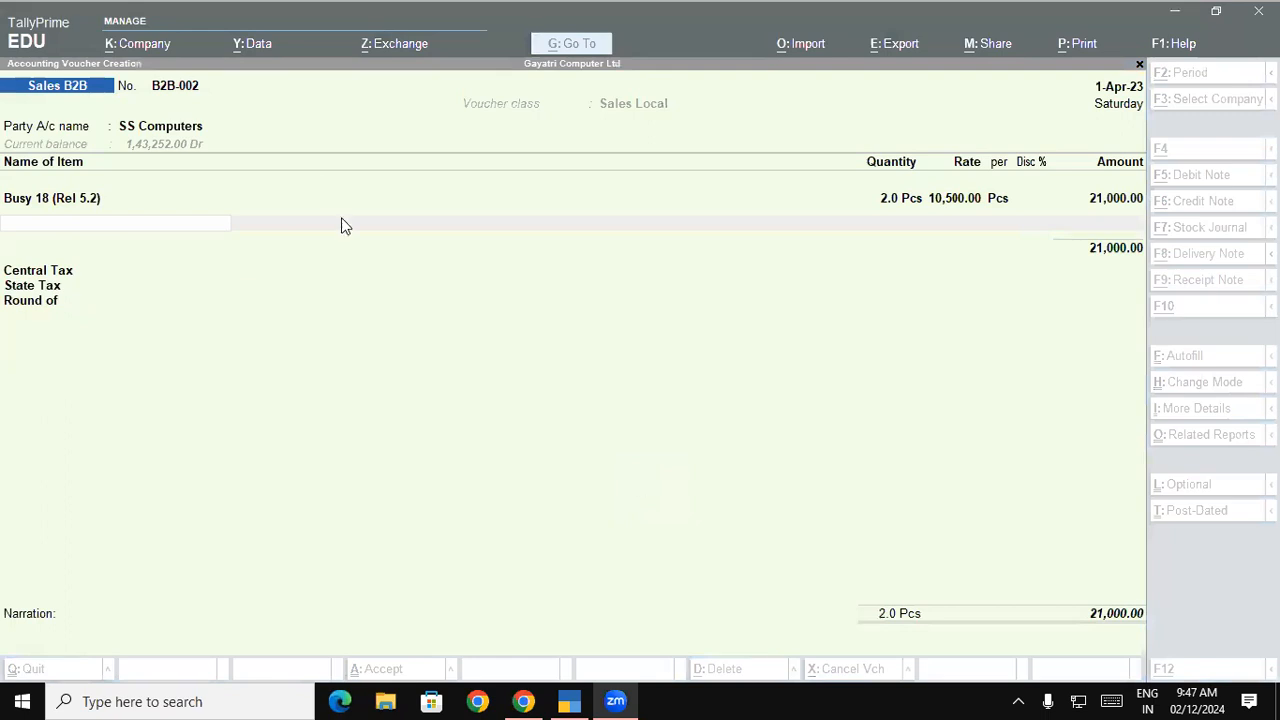
left_click(310, 178)
type("H")
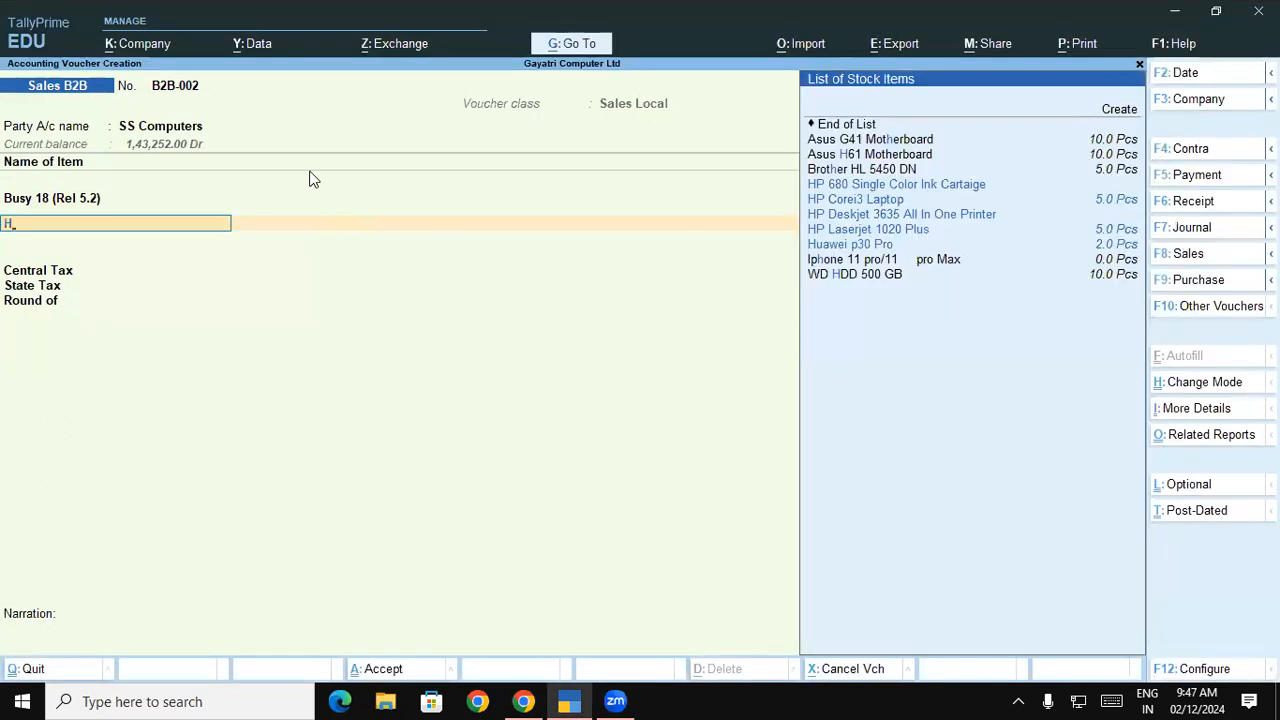
key("Down")
key("Down")
key("Down")
key("Down")
key("Return")
key("Down")
key("Return")
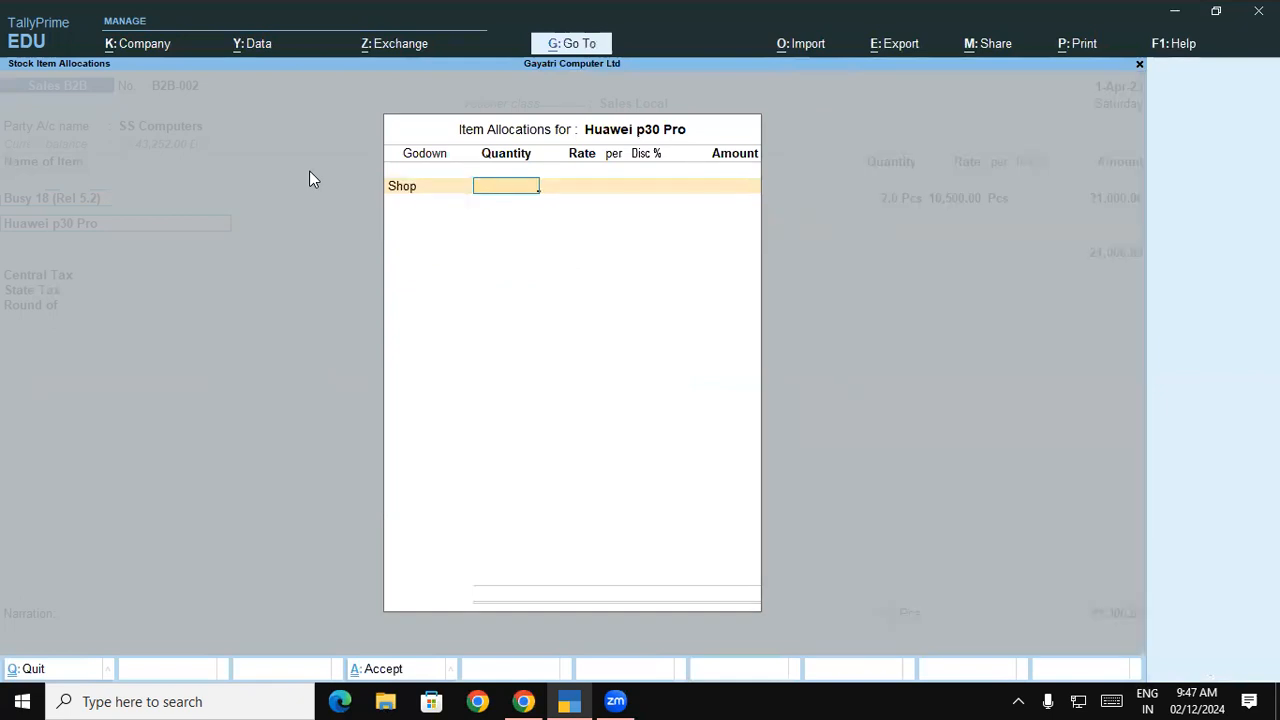
type("1")
key("Return")
key("Return")
key("Return")
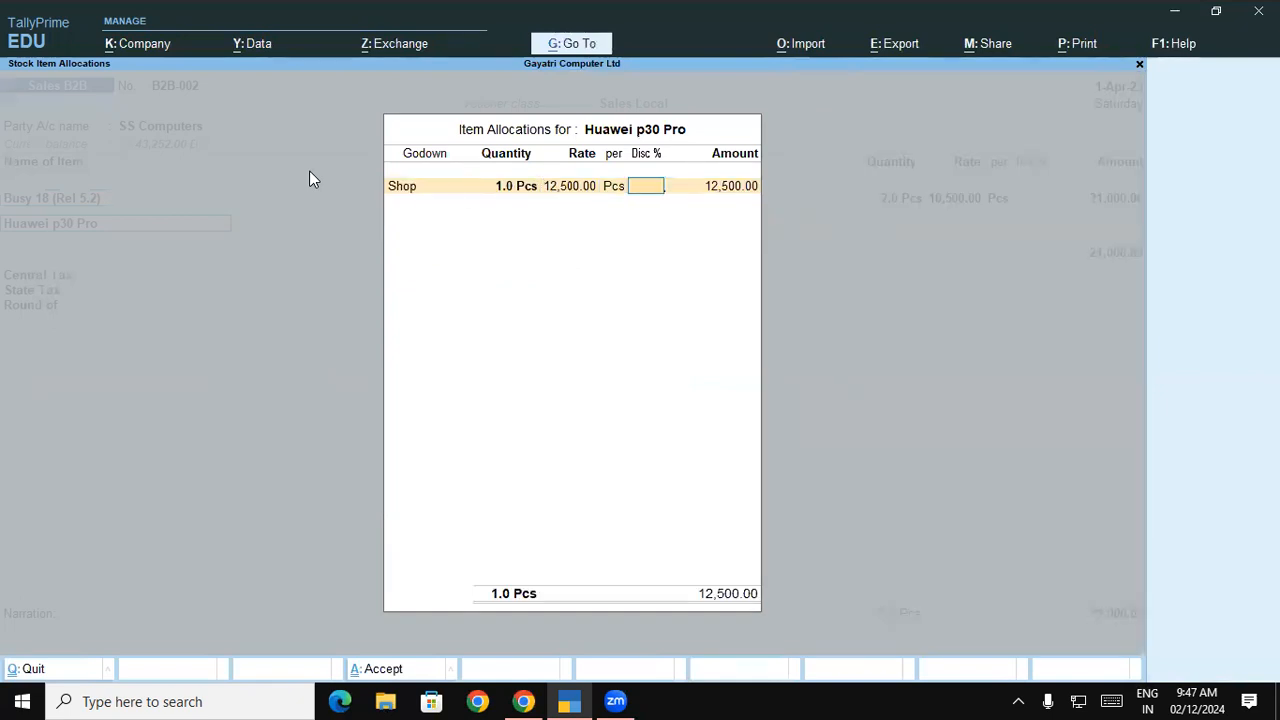
key("Return")
key("Return")
key("Return")
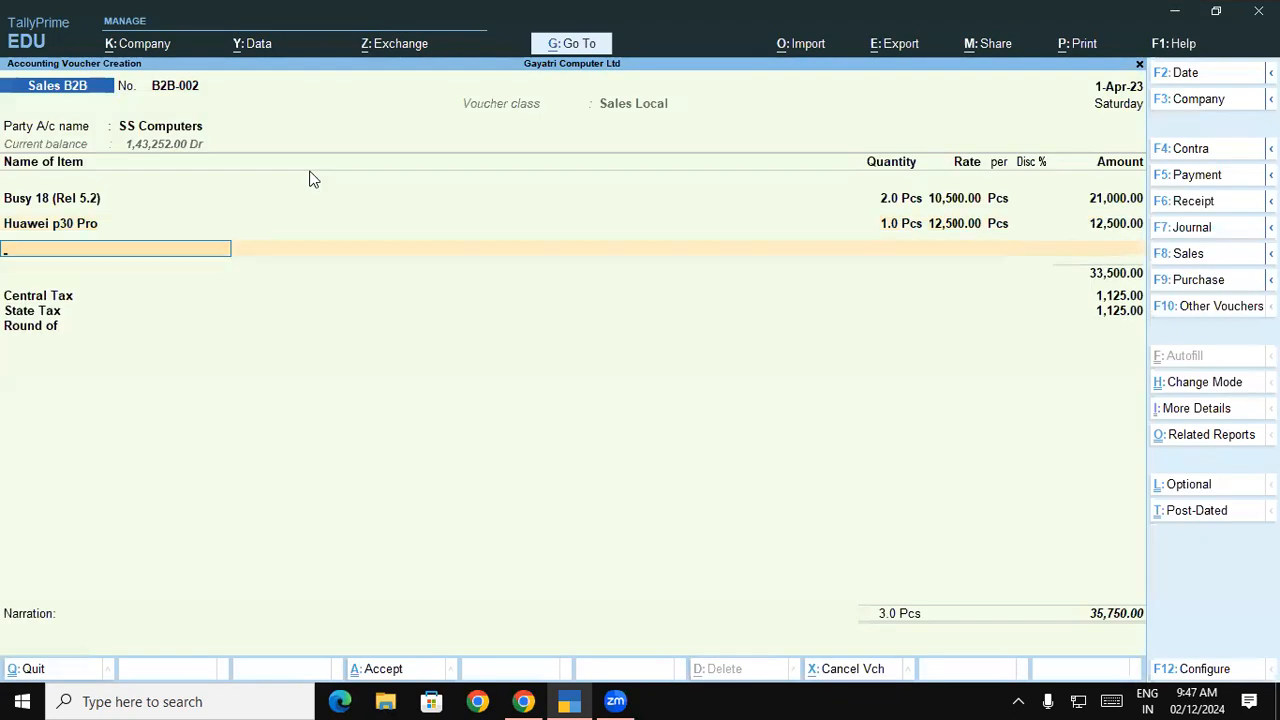
- Add Iphone 11 pro/11 pro Max to the voucher with 2 Pcs at 28,500.00
key("Down")
key("Down")
key("Down")
key("Down")
key("Down")
key("Down")
key("Down")
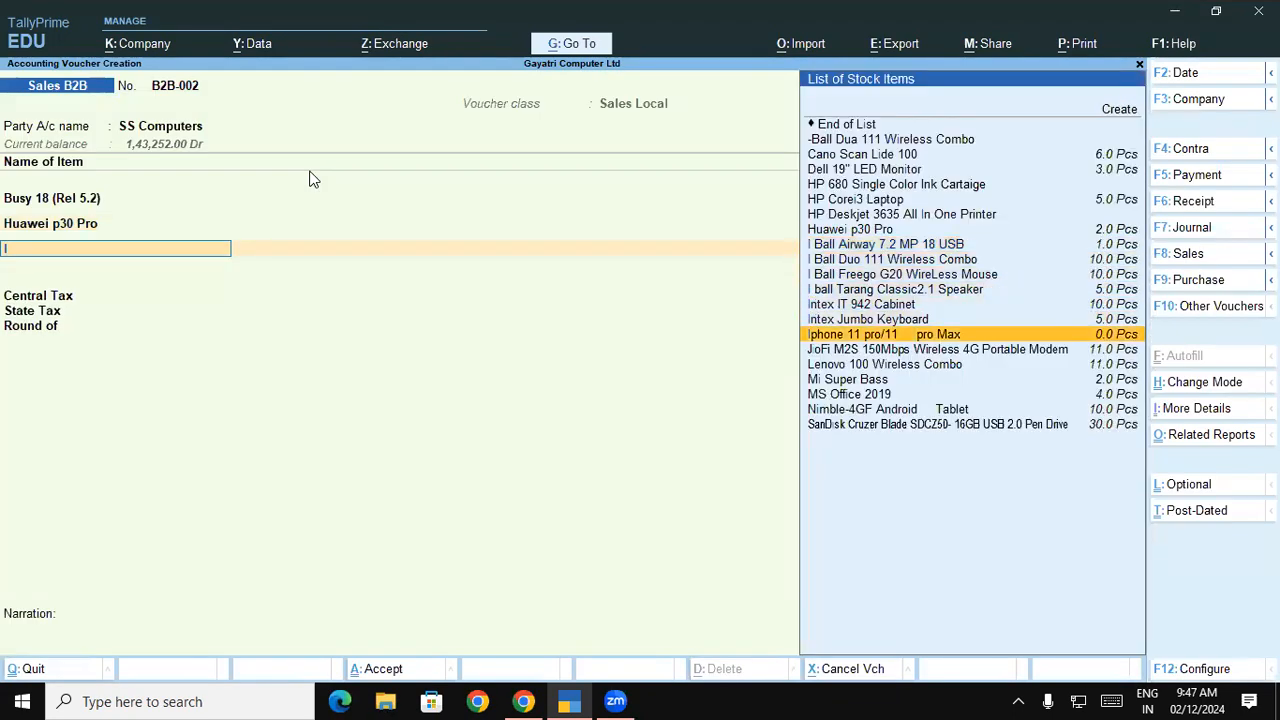
key("Return")
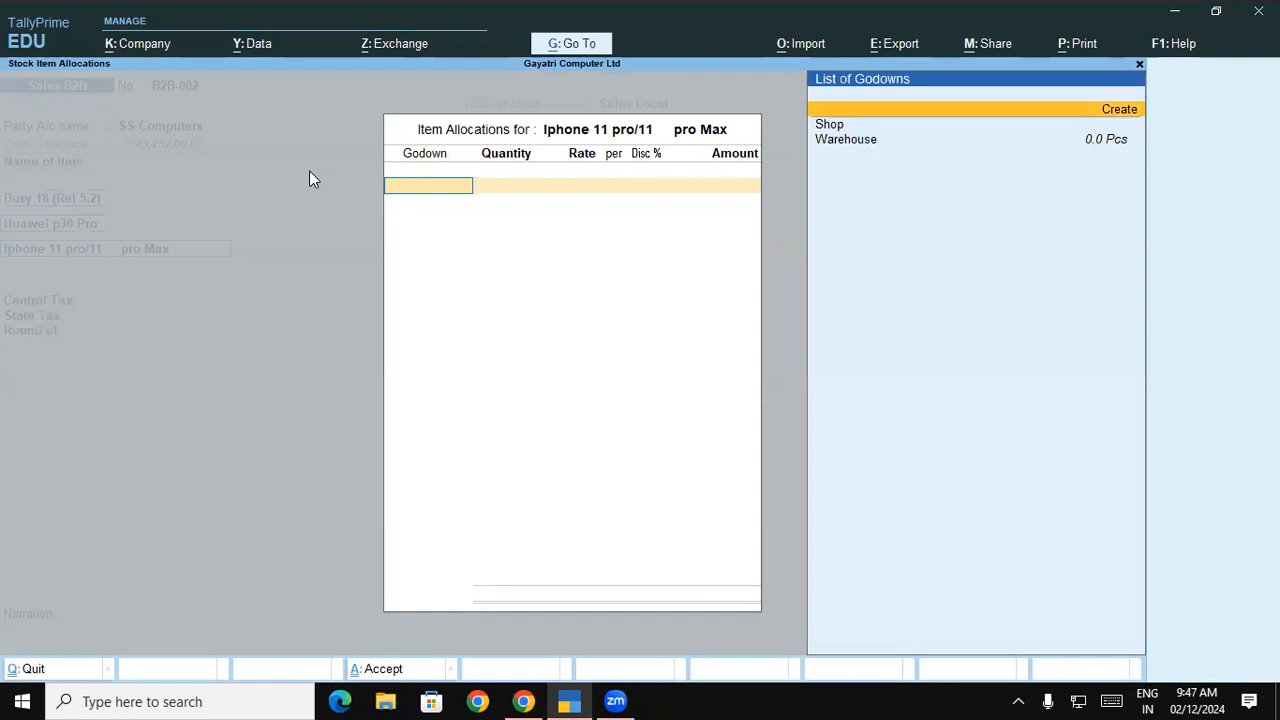
key("Down")
key("Return")
type("2")
key("Return")
key("Return")
key("Return")
key("Return")
key("Return")
key("Return")
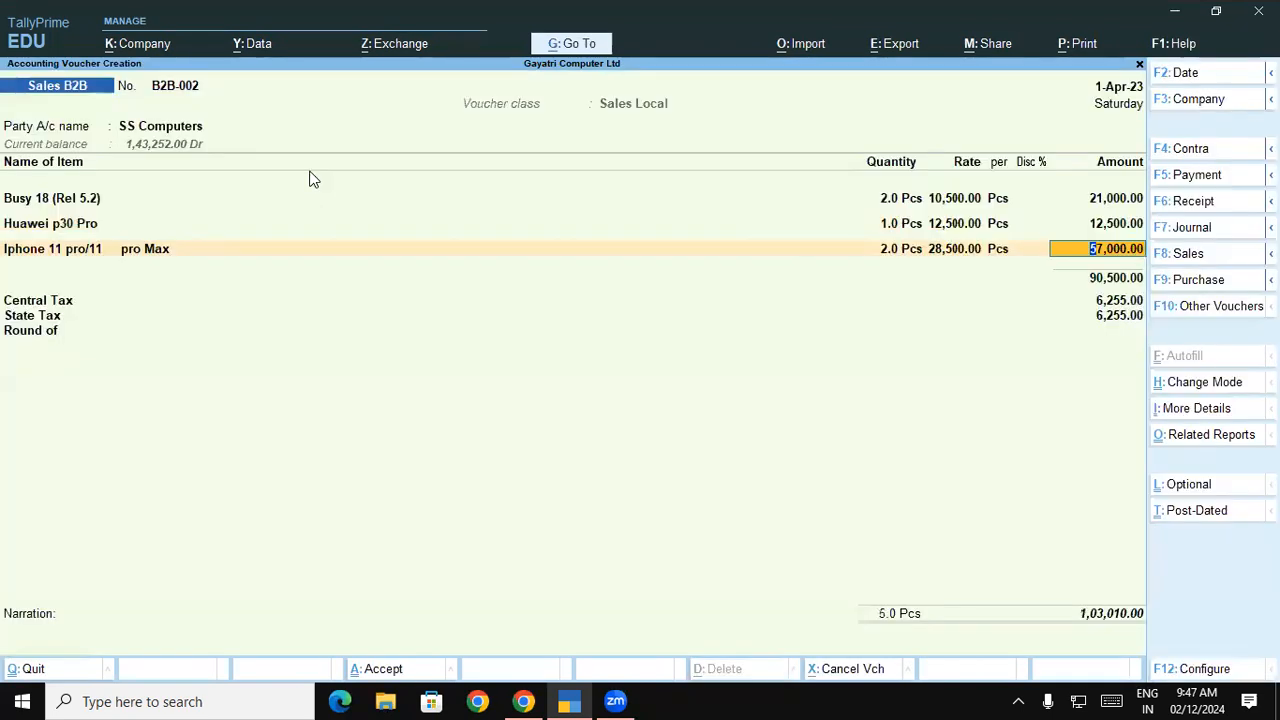
key("Return")
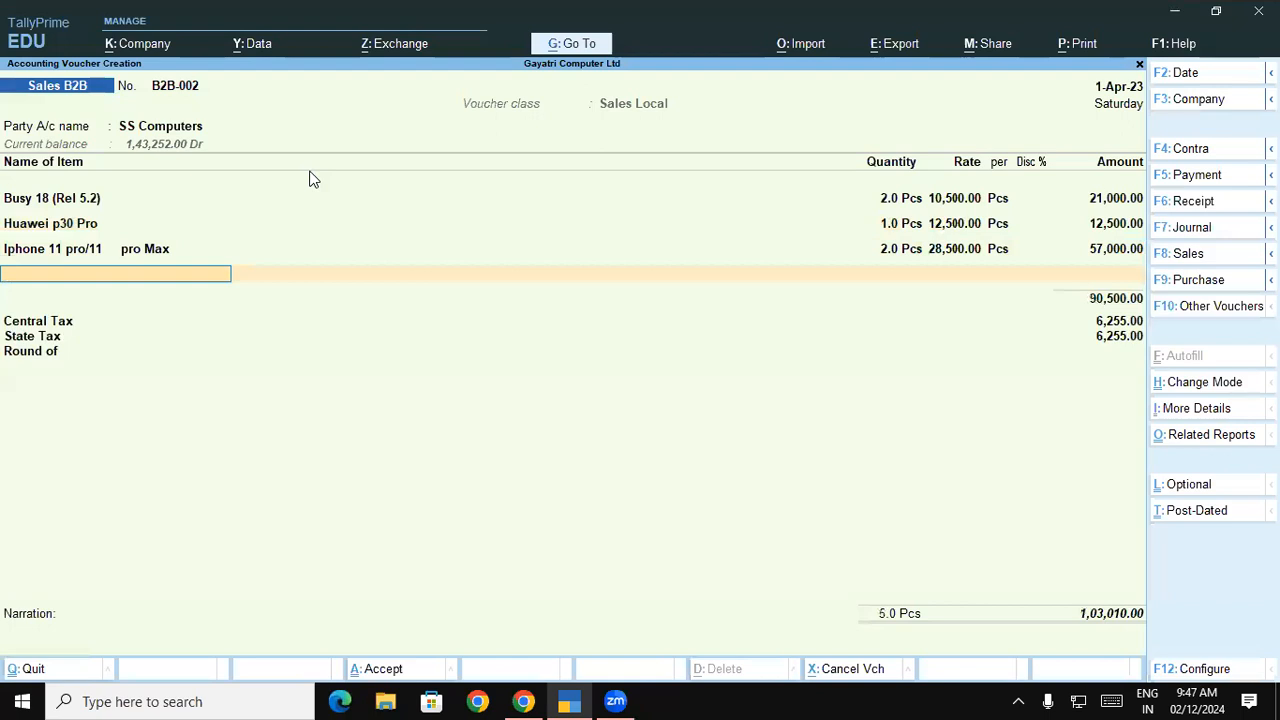
- Check the reference invoice and add Lenovo k6 Note to the voucher, allocating 3 Pcs from the Shop godown at 8,800.00
key("alt")
key("alt+Tab")
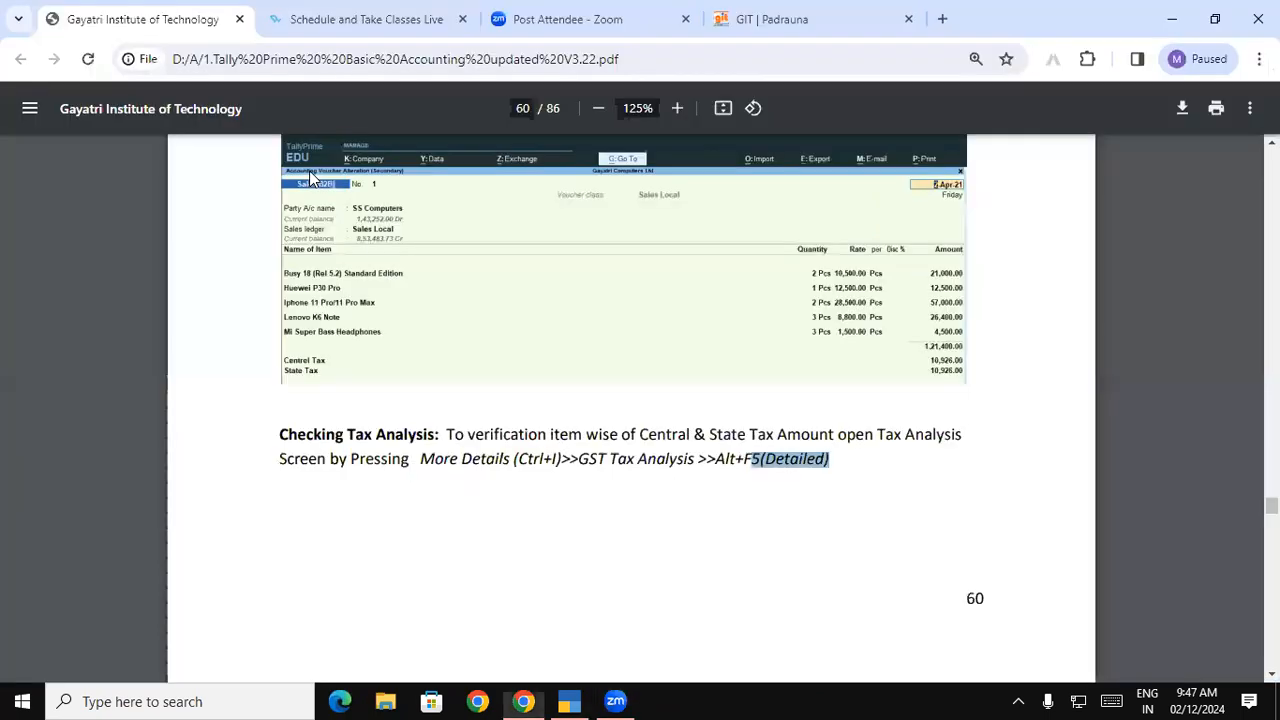
key("alt+Tab")
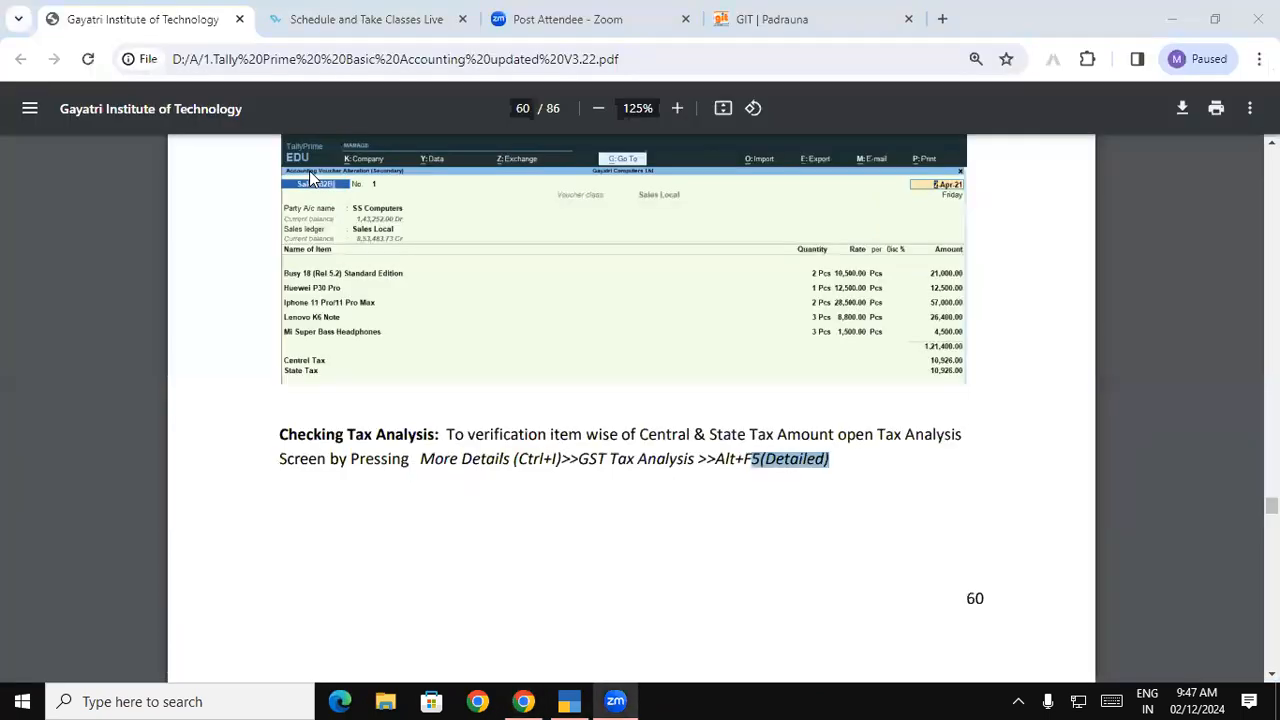
key("alt+Tab")
type("Le")
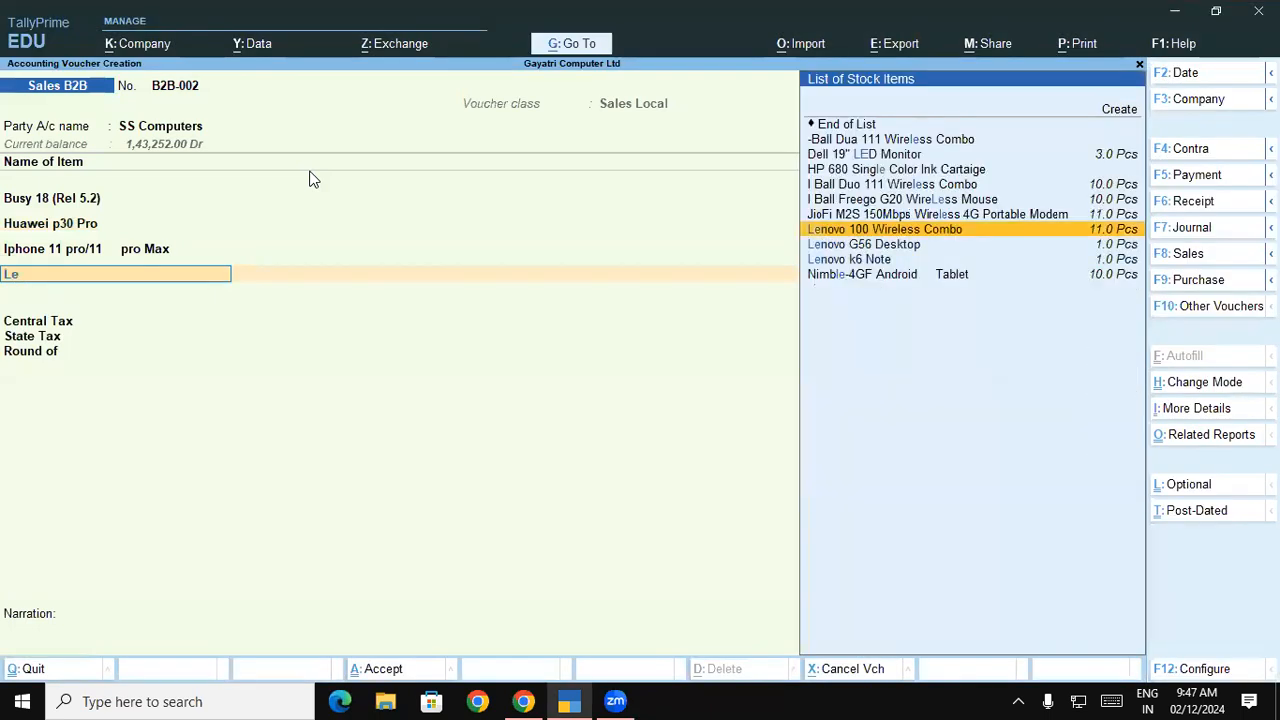
key("Down")
key("Down")
key("Return")
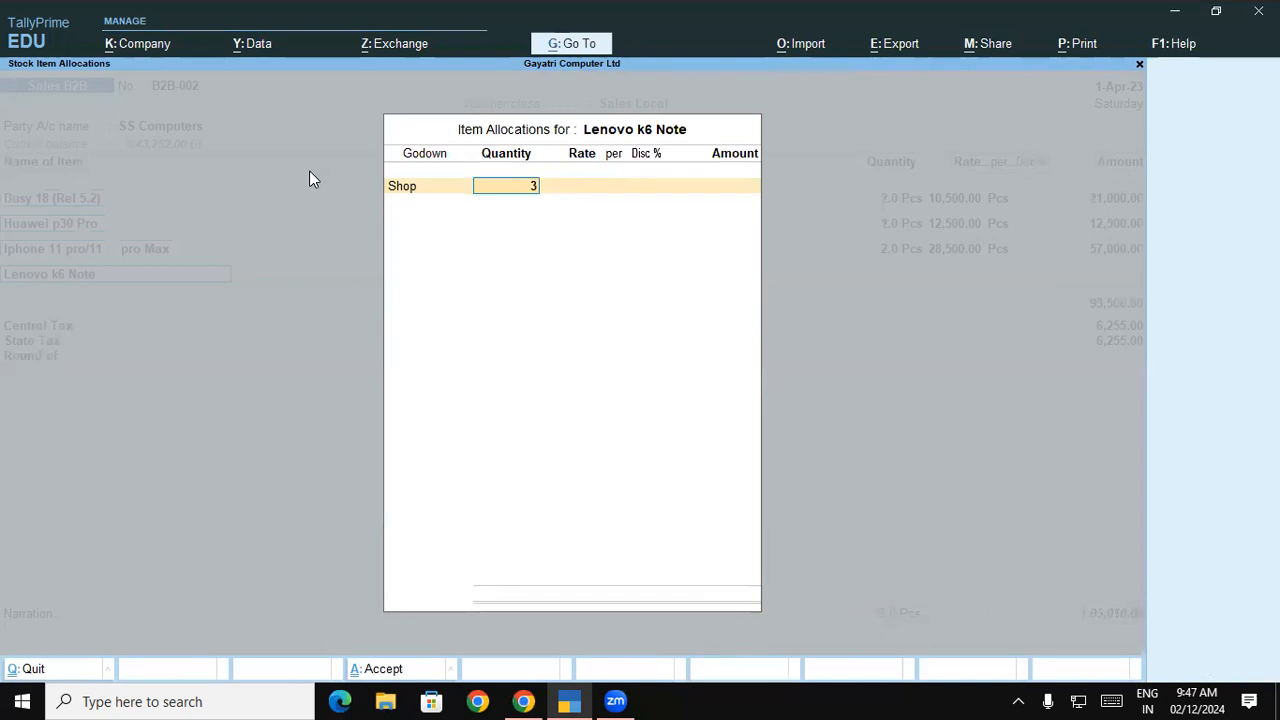
type("3")
key("Return")
key("Return")
key("Return")
key("Return")
key("Return")
key("Return")
key("Return")
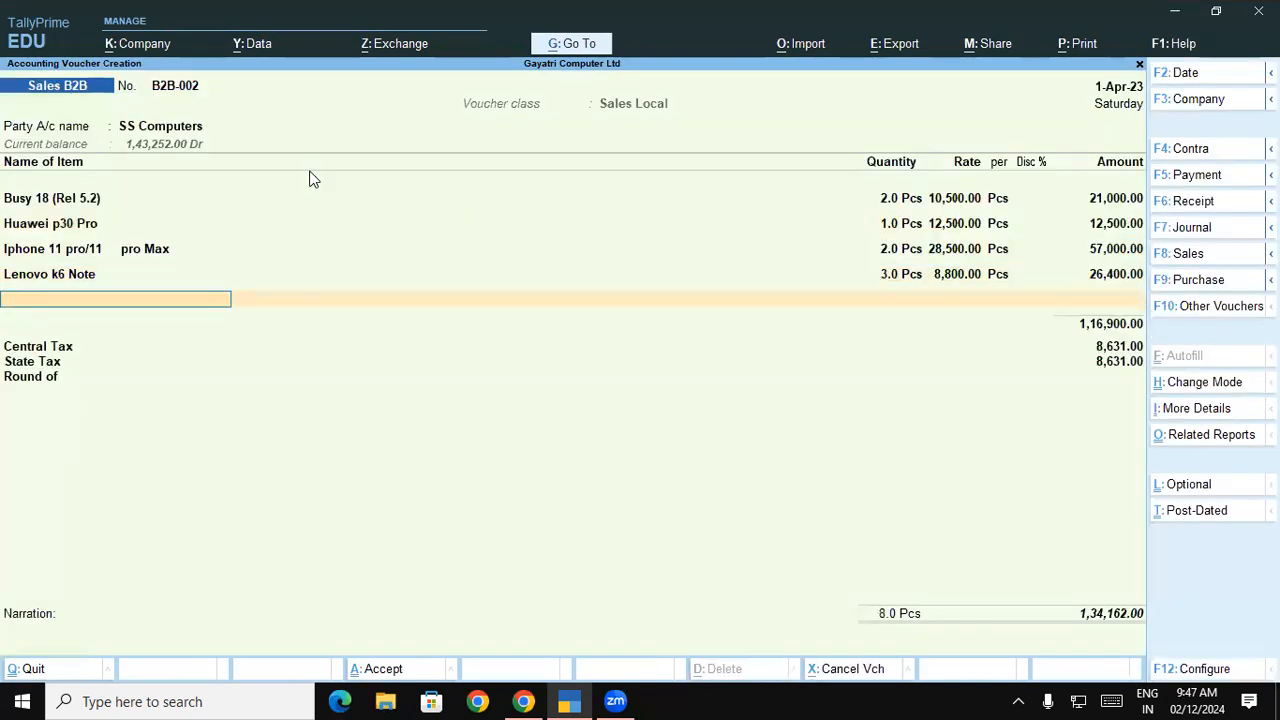
- Add Mi Super Bass to the voucher, allocating 3 Pcs from the Shop godown at 1,500.00
type("M")
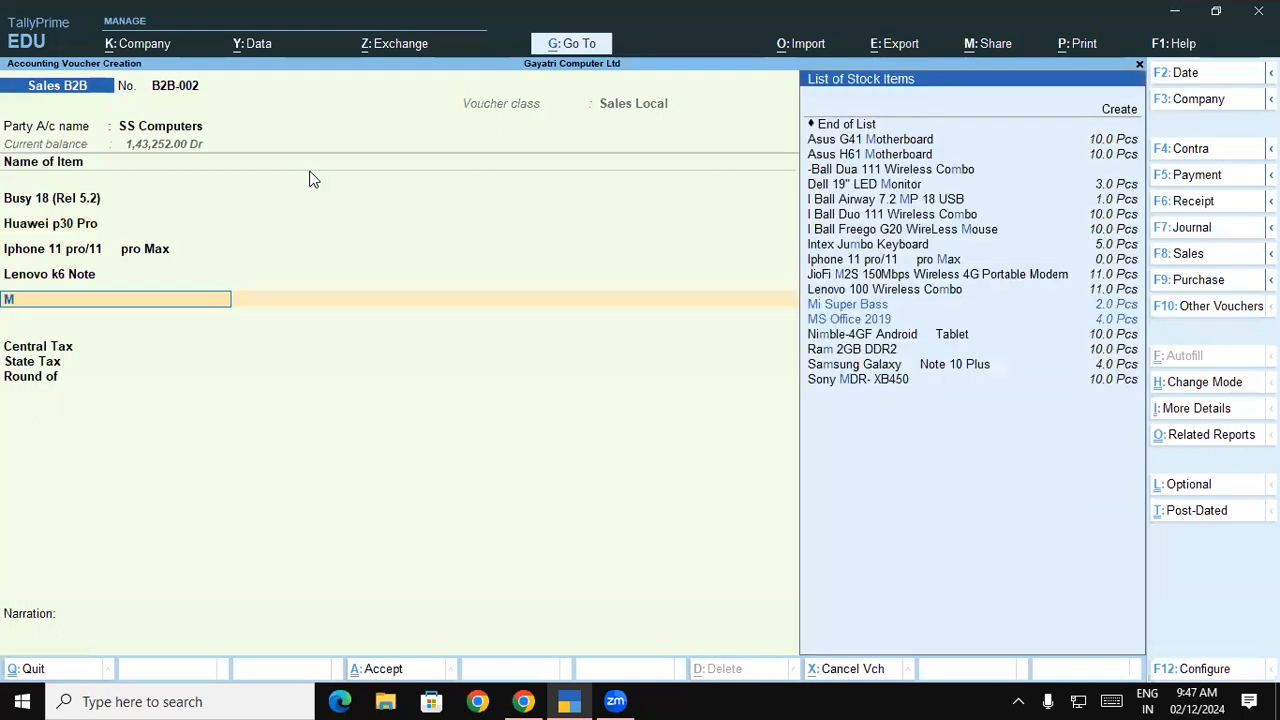
key("Return")
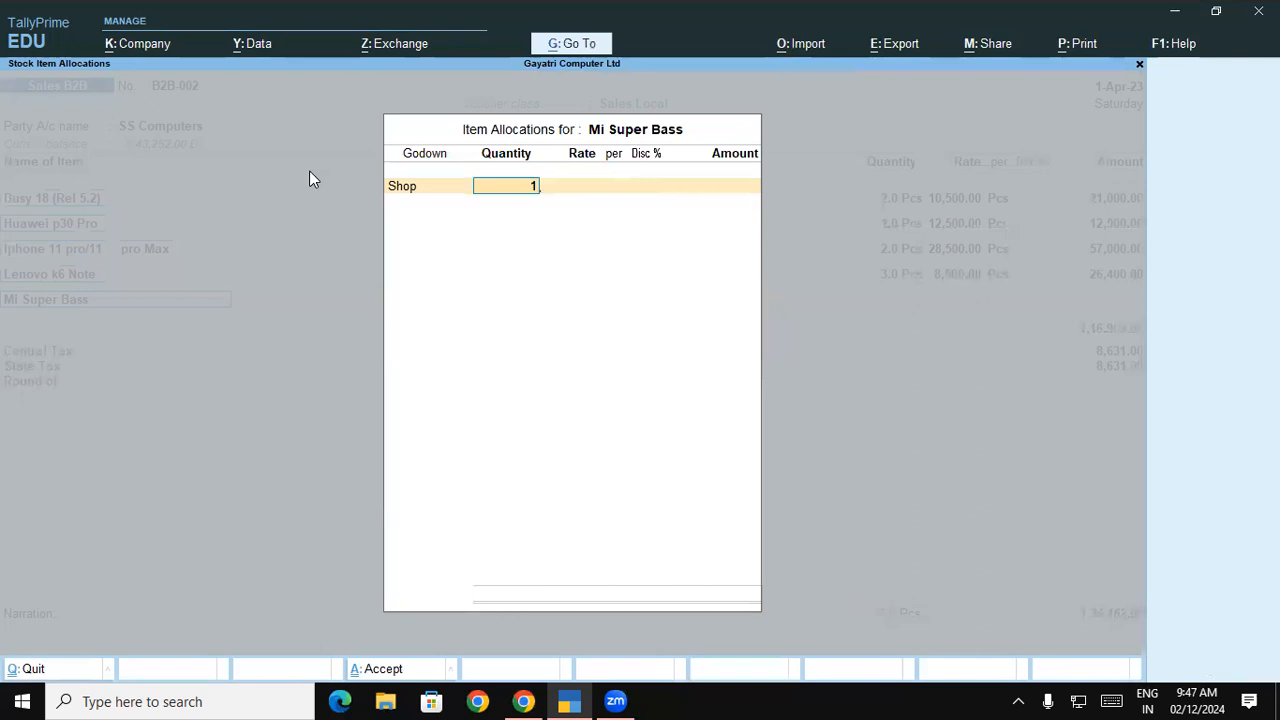
type("3")
key("Return")
key("Return")
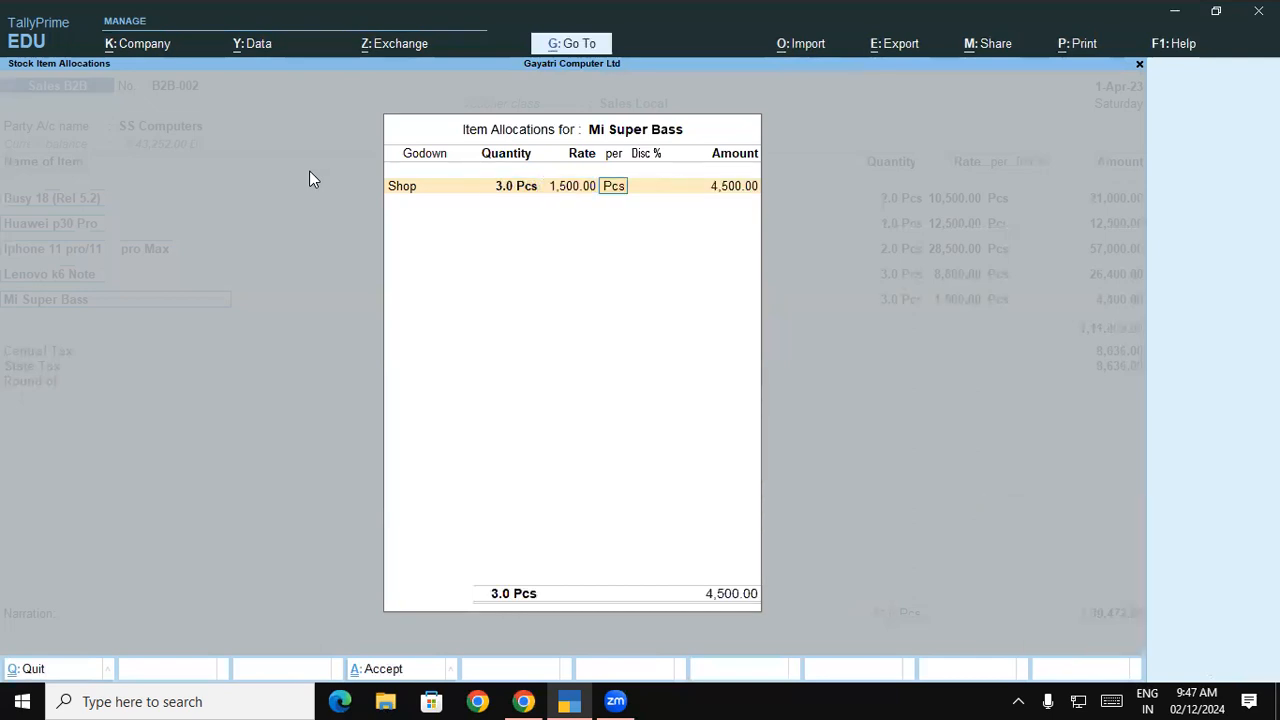
key("Return")
key("Return")
key("Return")
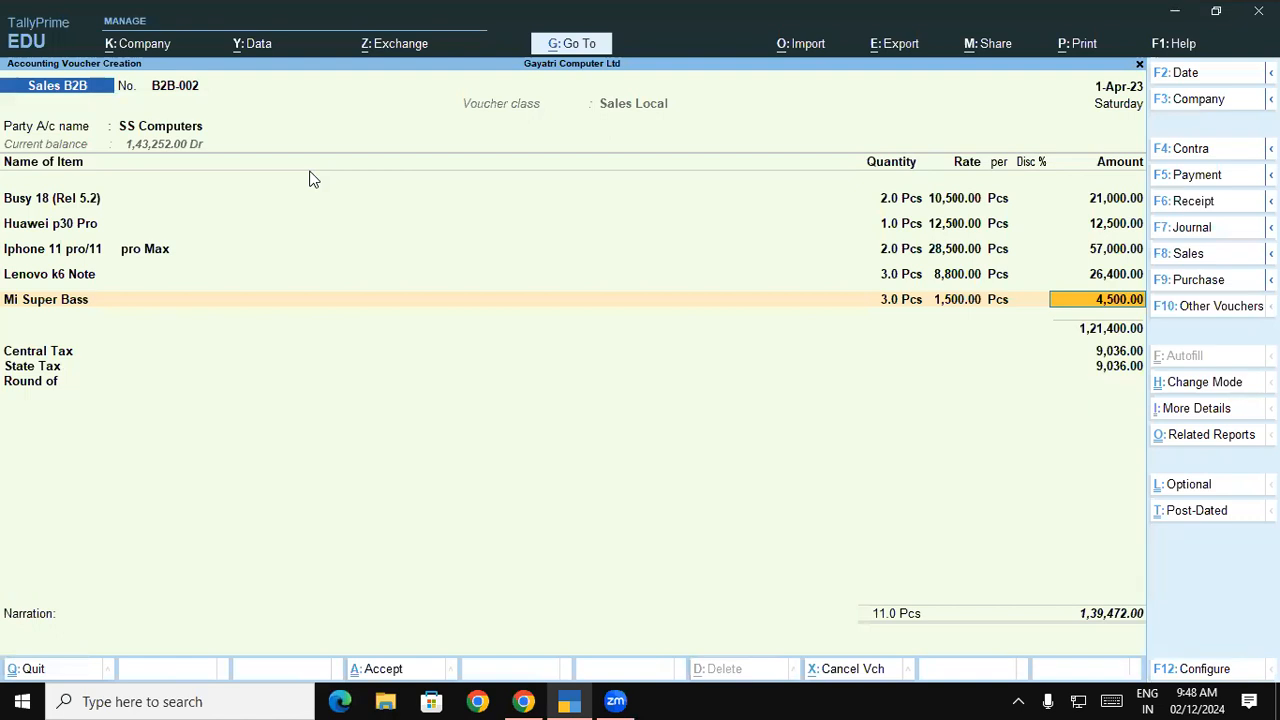
- Examine the voucher's detailed GST tax analysis, comparing the rate and HSN/SAC sources of Busy 18 (Rel 5.2) with the other items
key("ctrl")
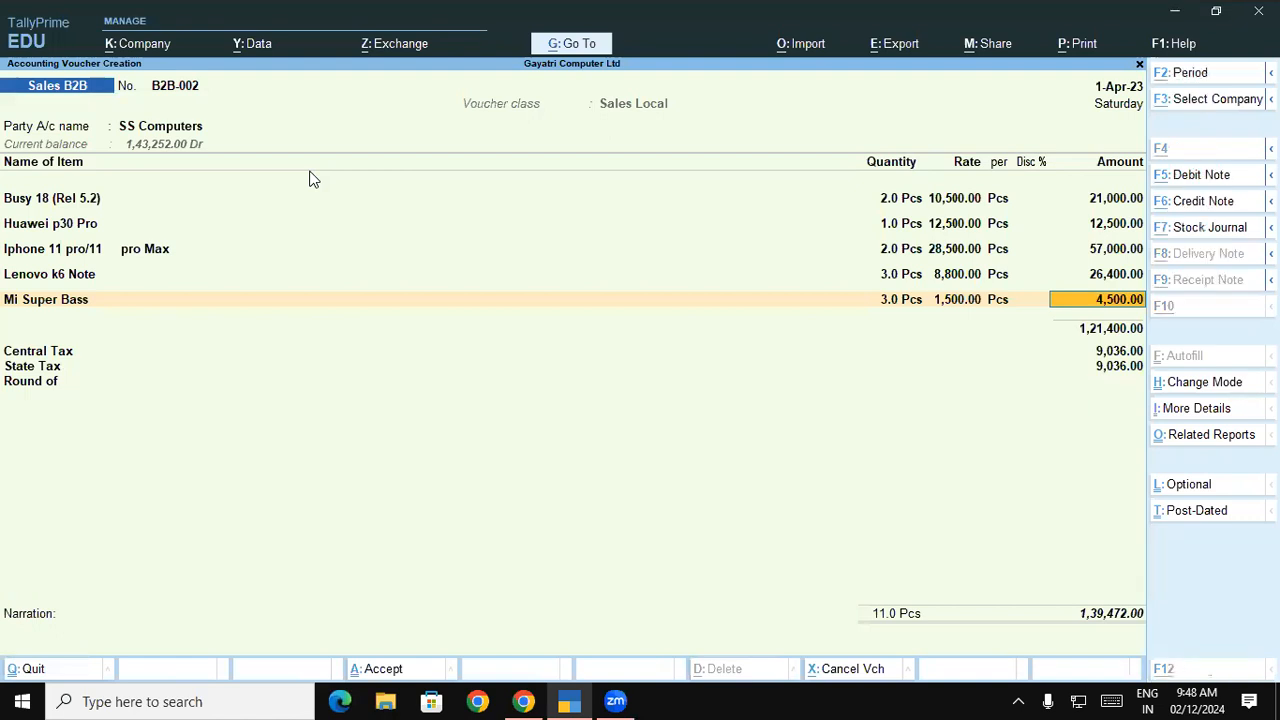
key("ctrl+o")
key("F5")
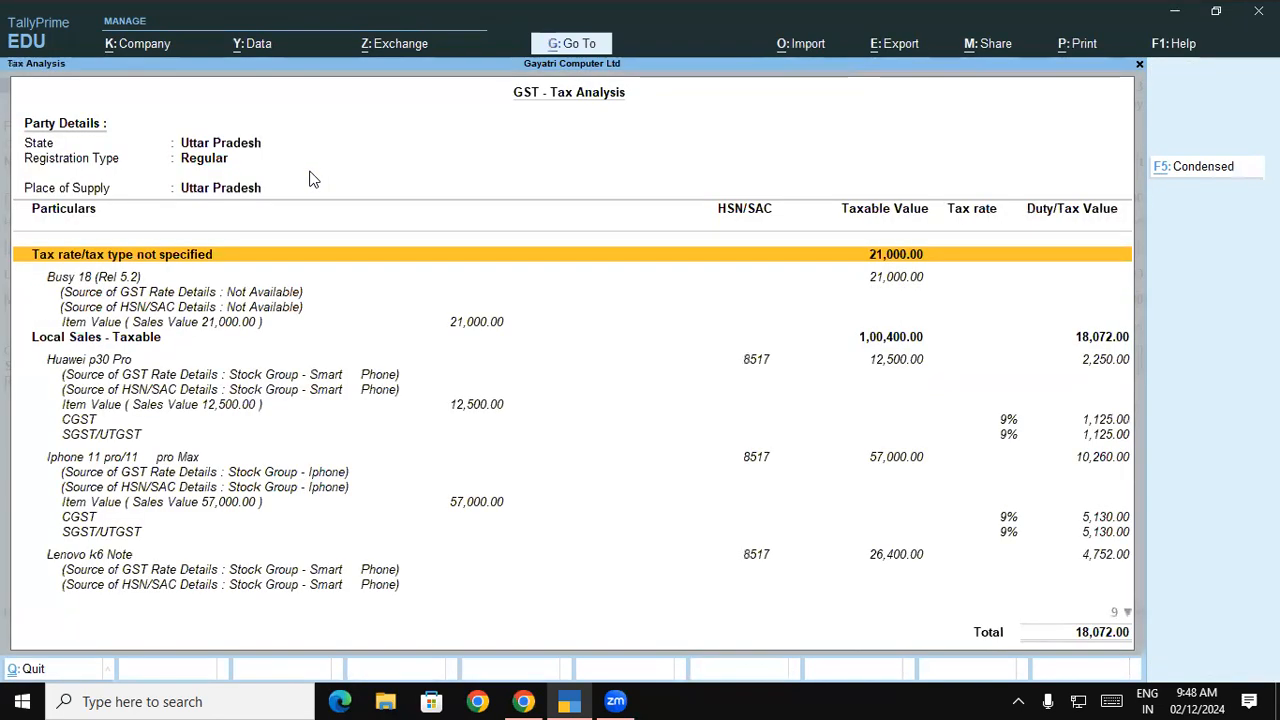
key("Down")
key("Down")
key("Down")
key("Down")
key("Down")
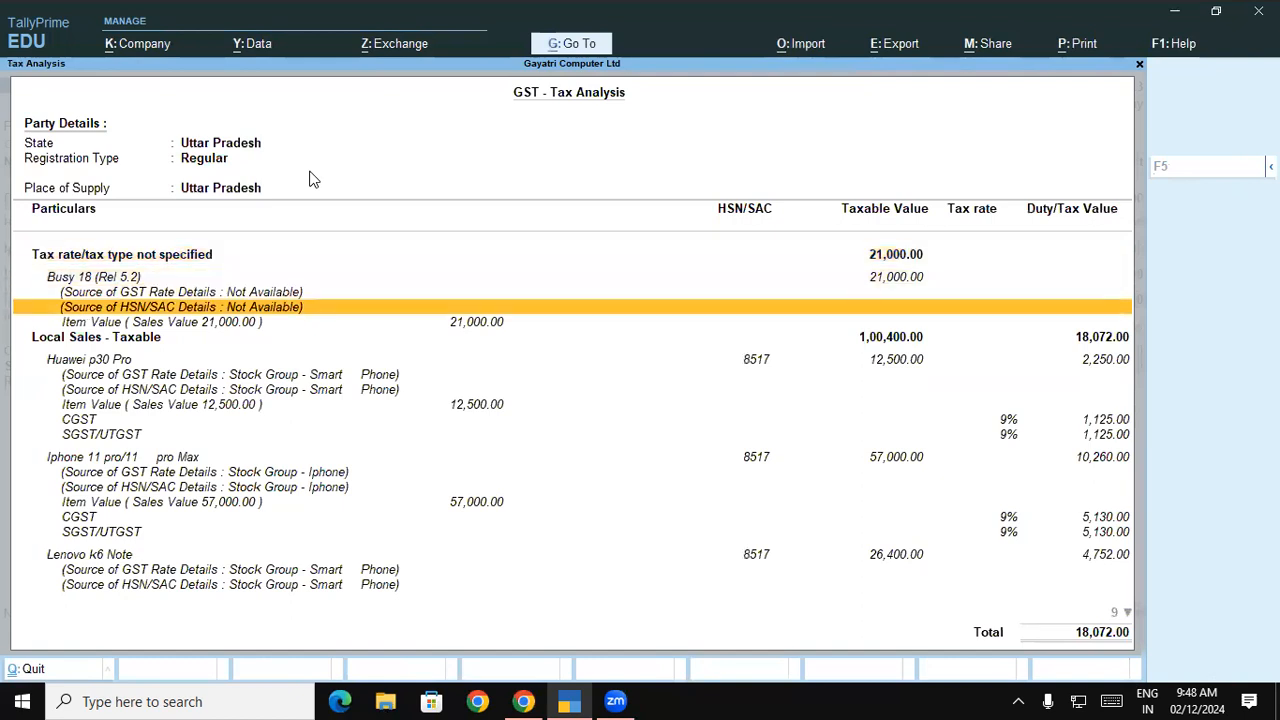
key("Up")
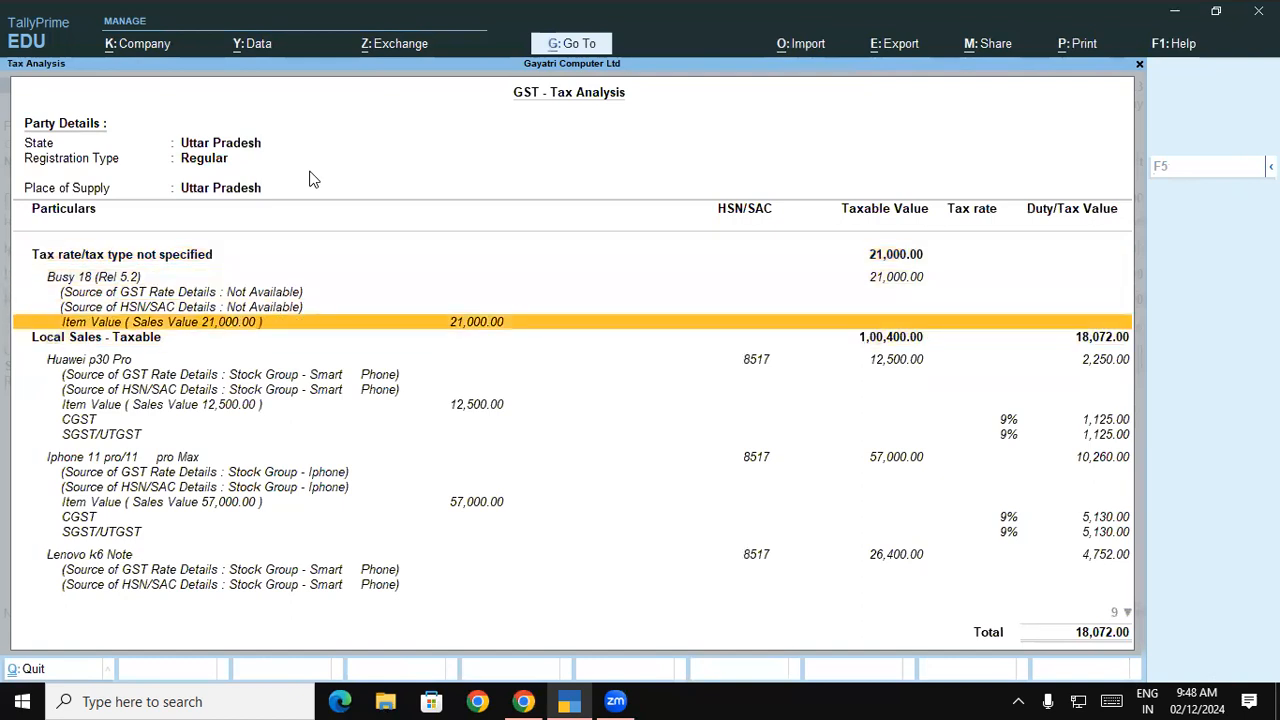
key("Down")
key("Down")
key("Down")
key("Up")
key("Down")
key("Down")
key("Down")
key("Down")
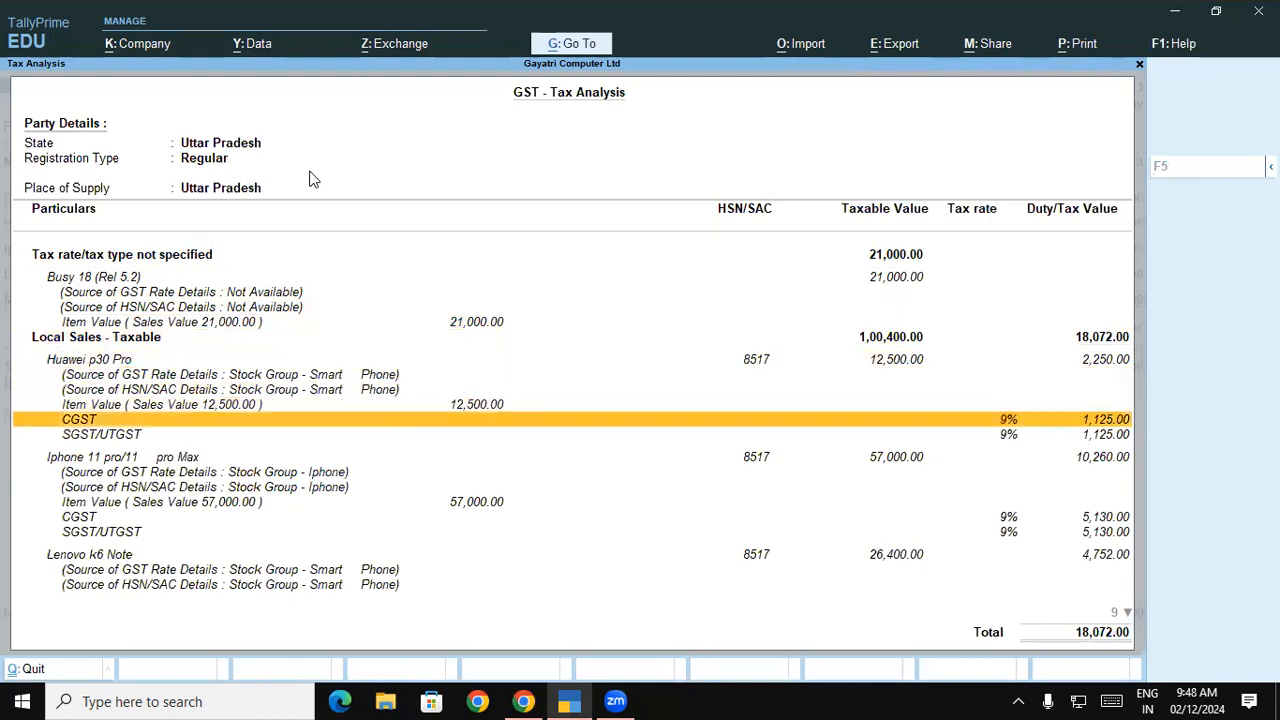
key("Up")
key("Up")
key("Up")
key("Up")
key("Up")
key("Up")
key("Up")
key("Up")
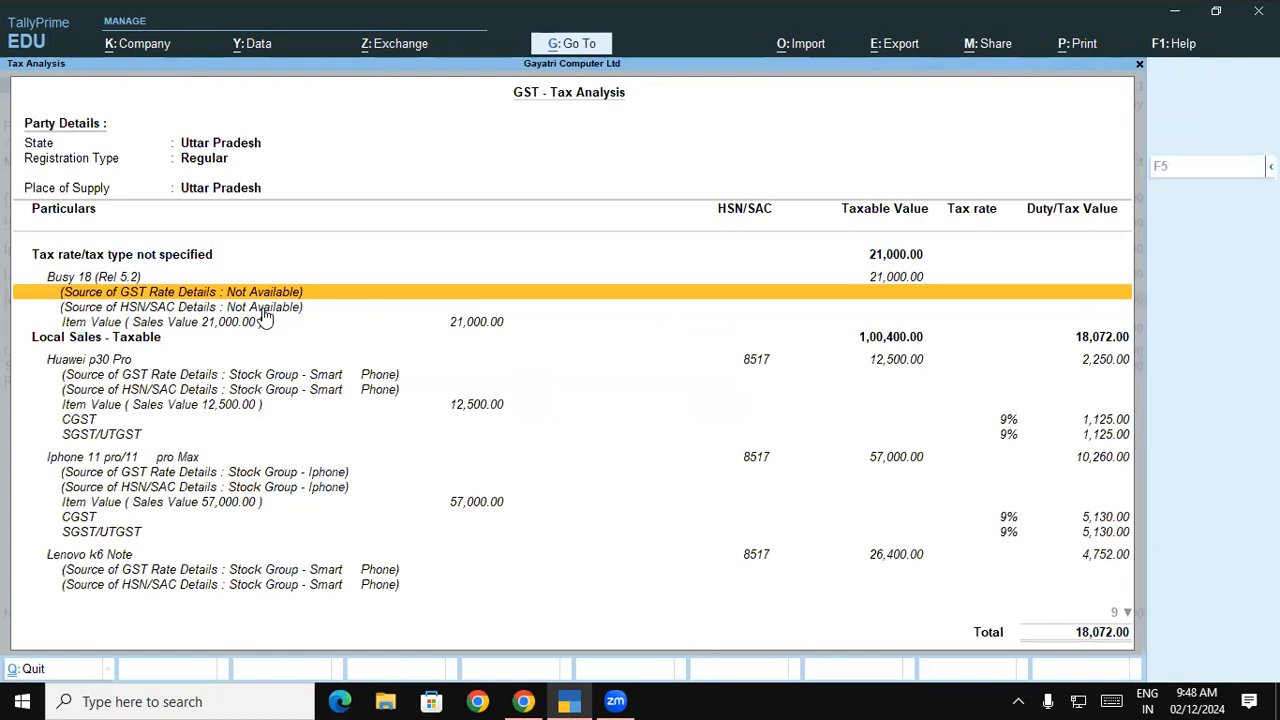
key("Escape")
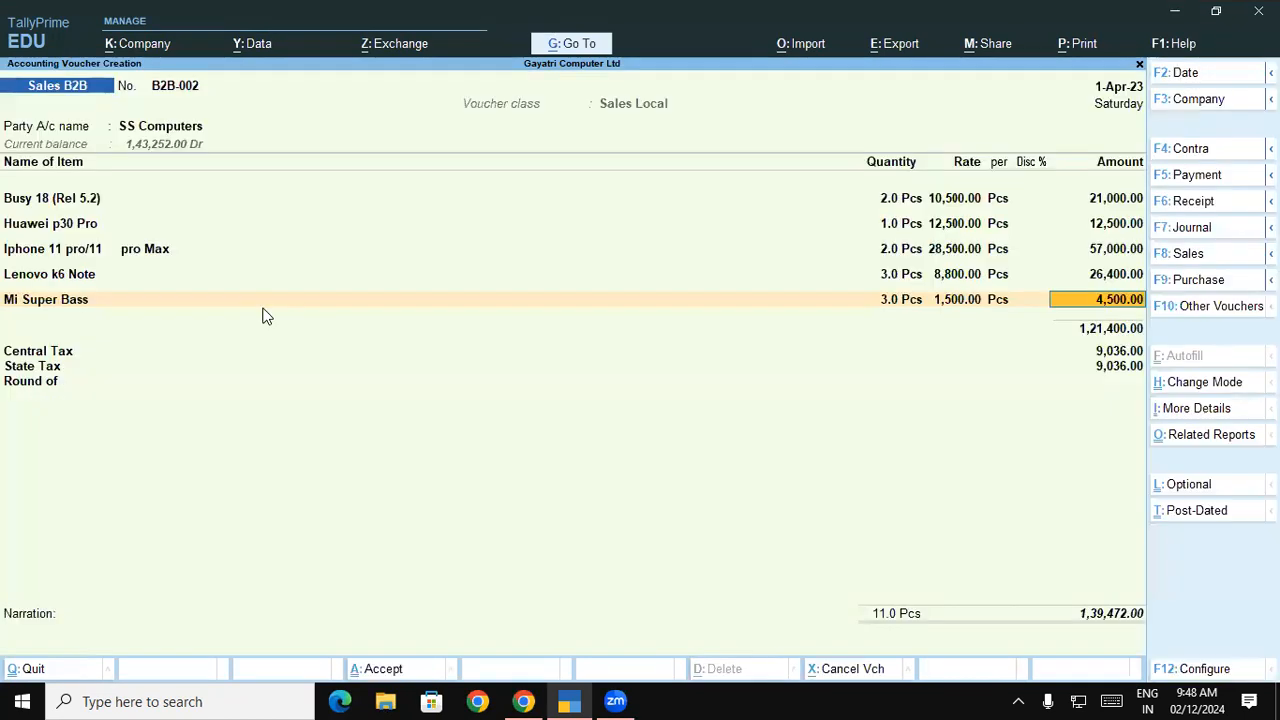
- Alter the Busy 18 (Rel 5.2) stock item from the voucher, placing it under the Software group, and accept the master
key("Up")
key("Up")
key("Up")
key("Up")
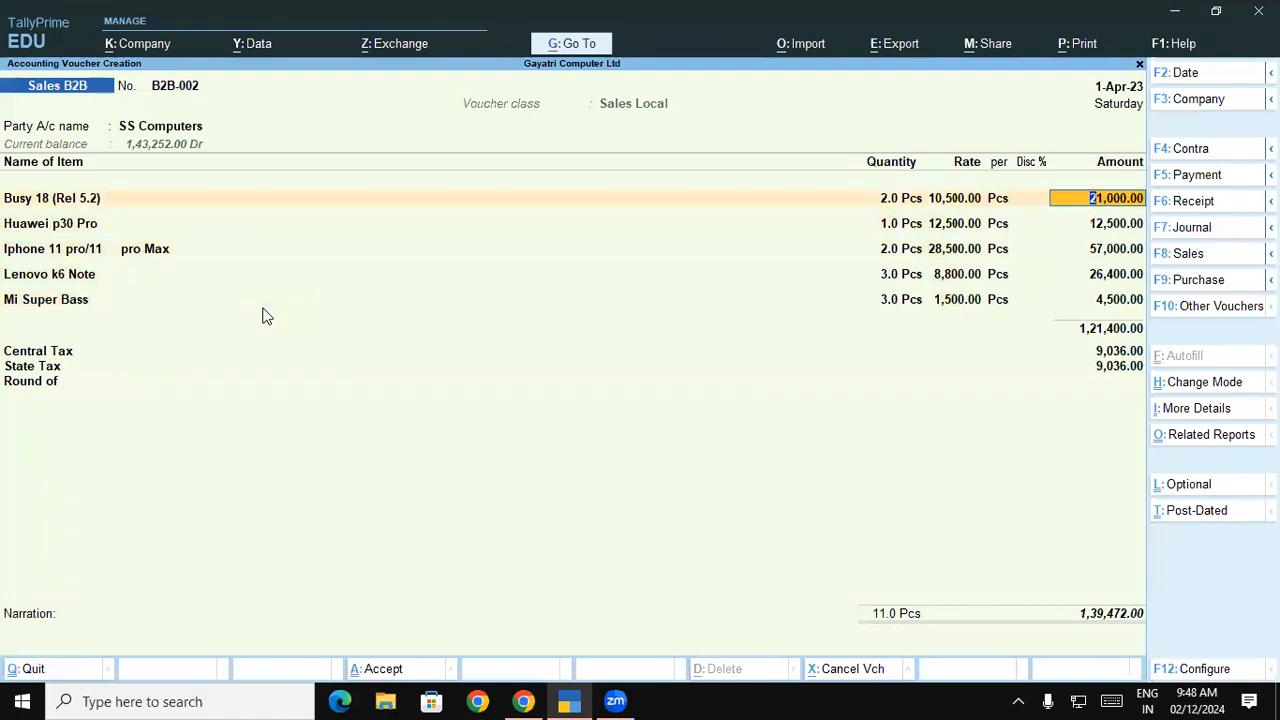
key("BackSpace")
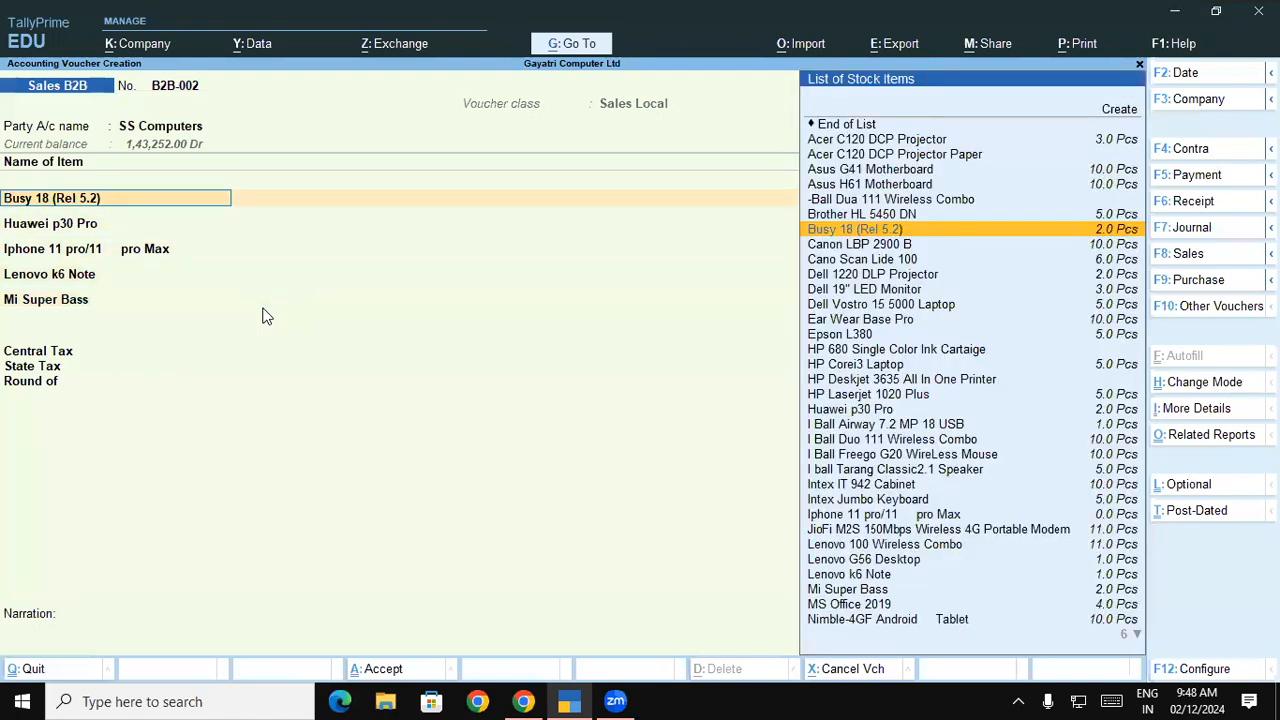
key("ctrl+Return")
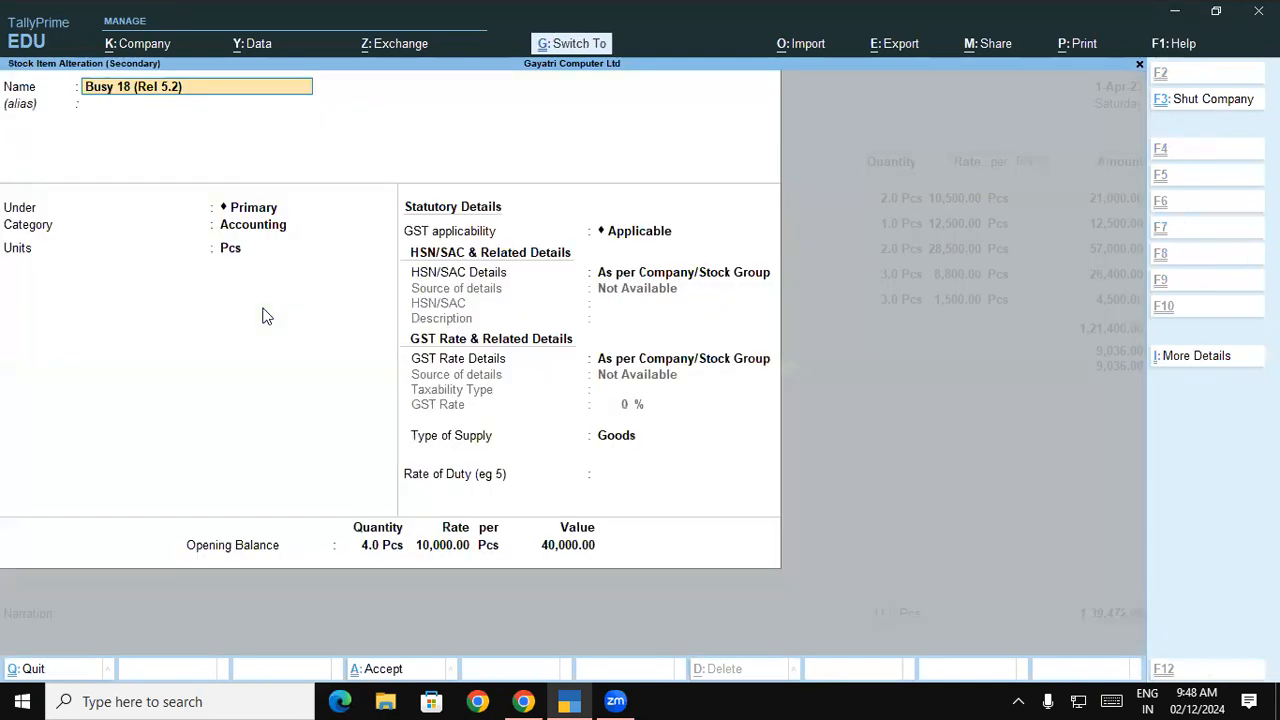
key("Return")
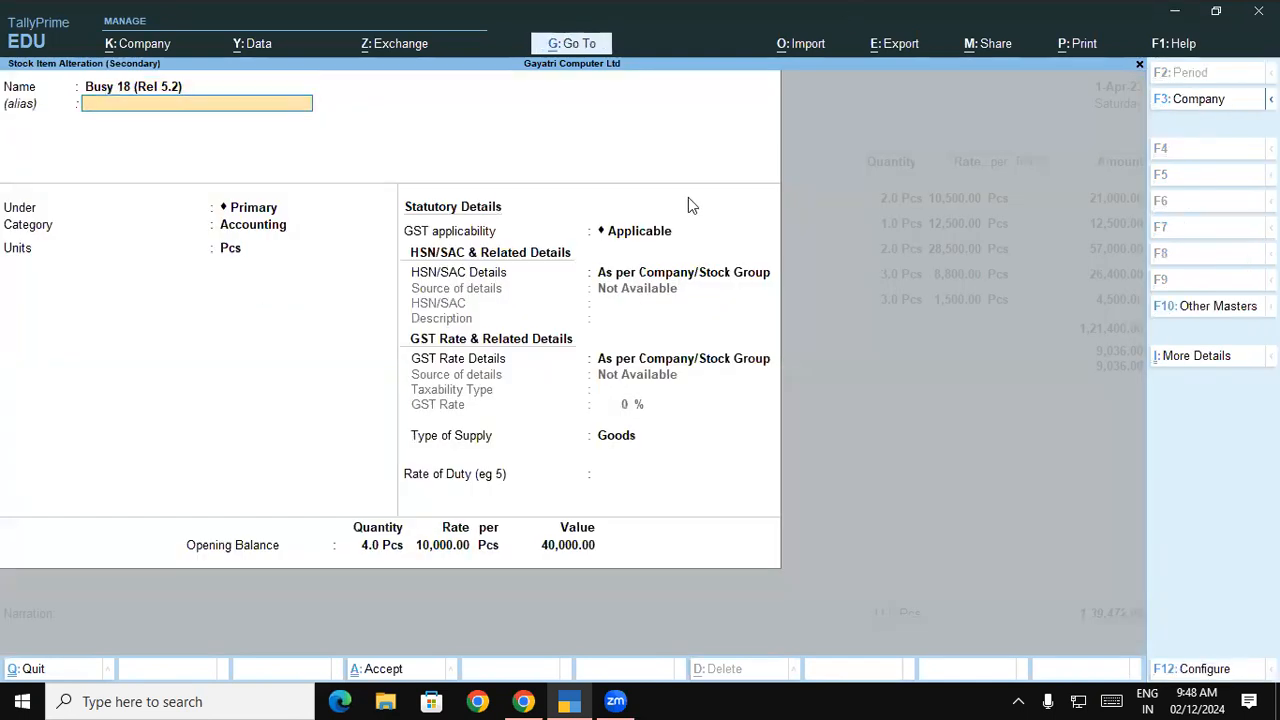
left_click(265, 213)
type("S")
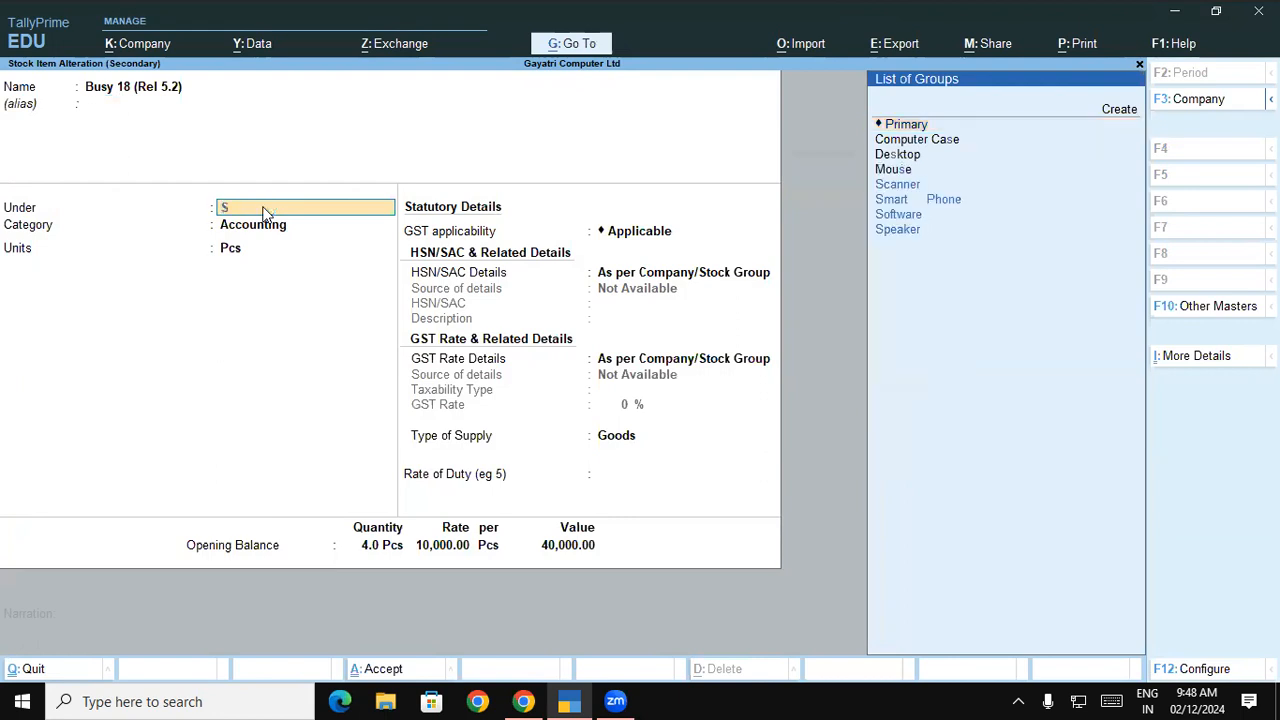
key("Down")
key("Down")
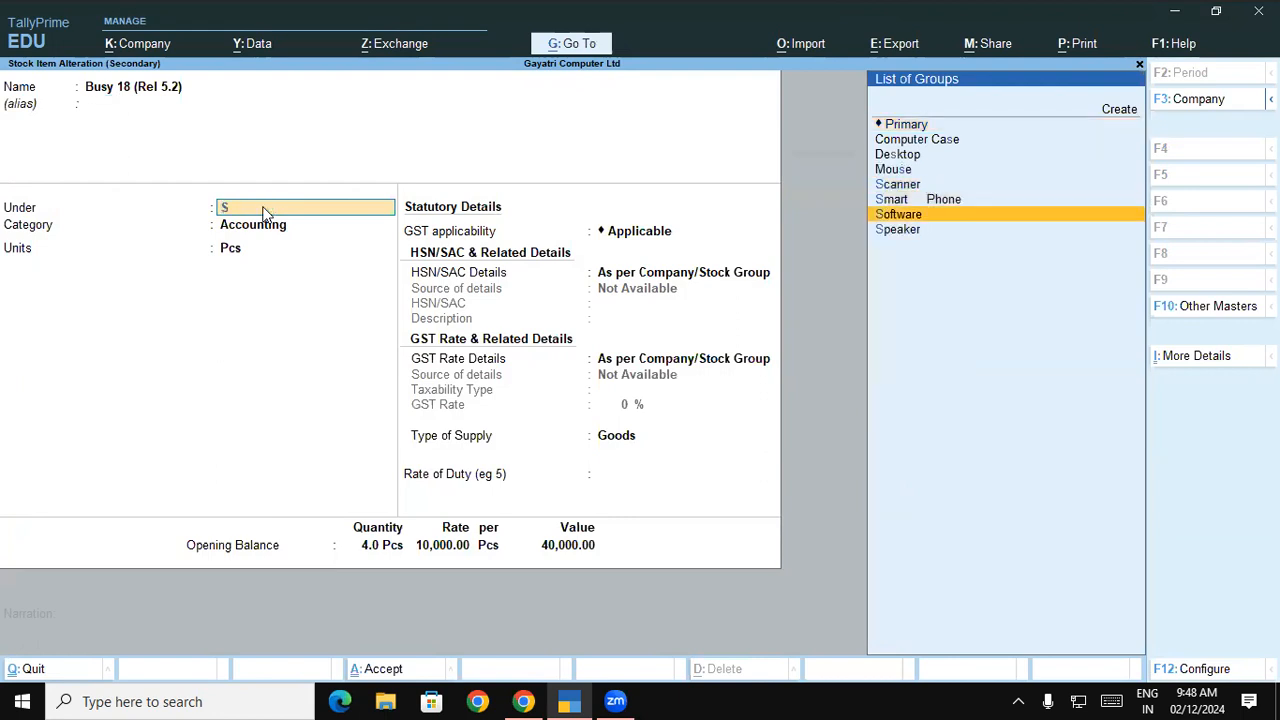
key("Return")
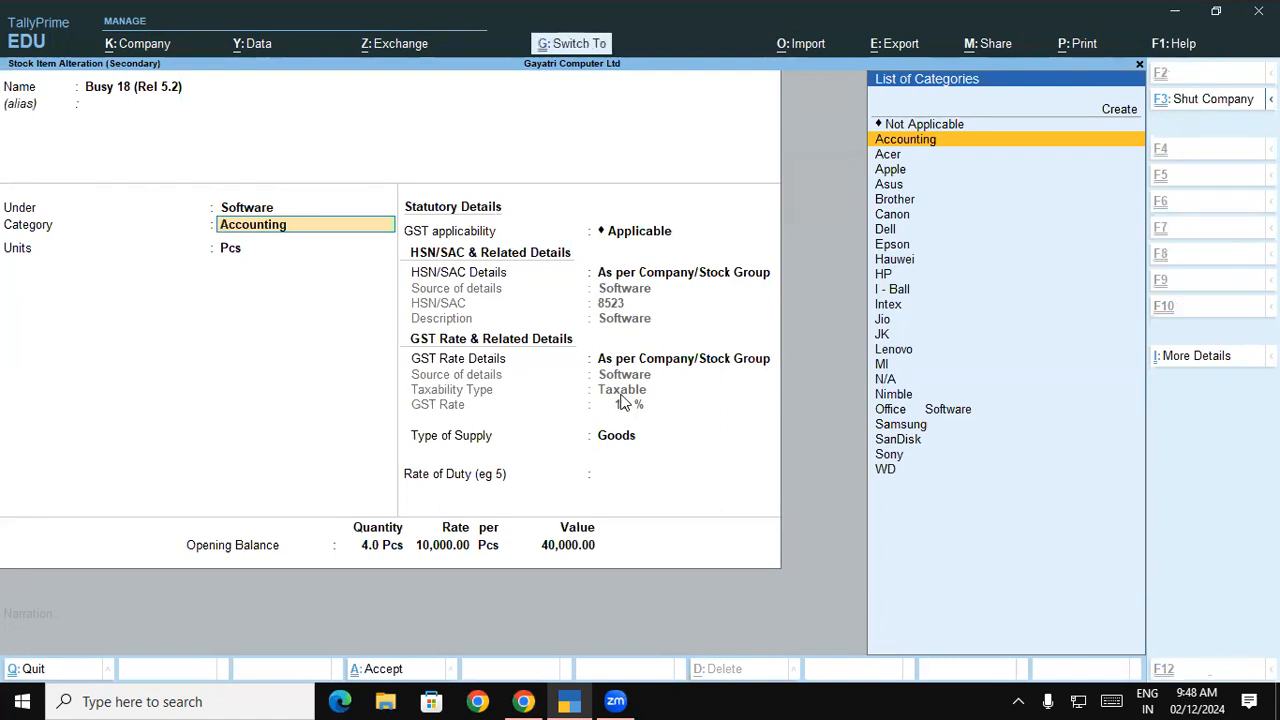
key("ctrl+a")
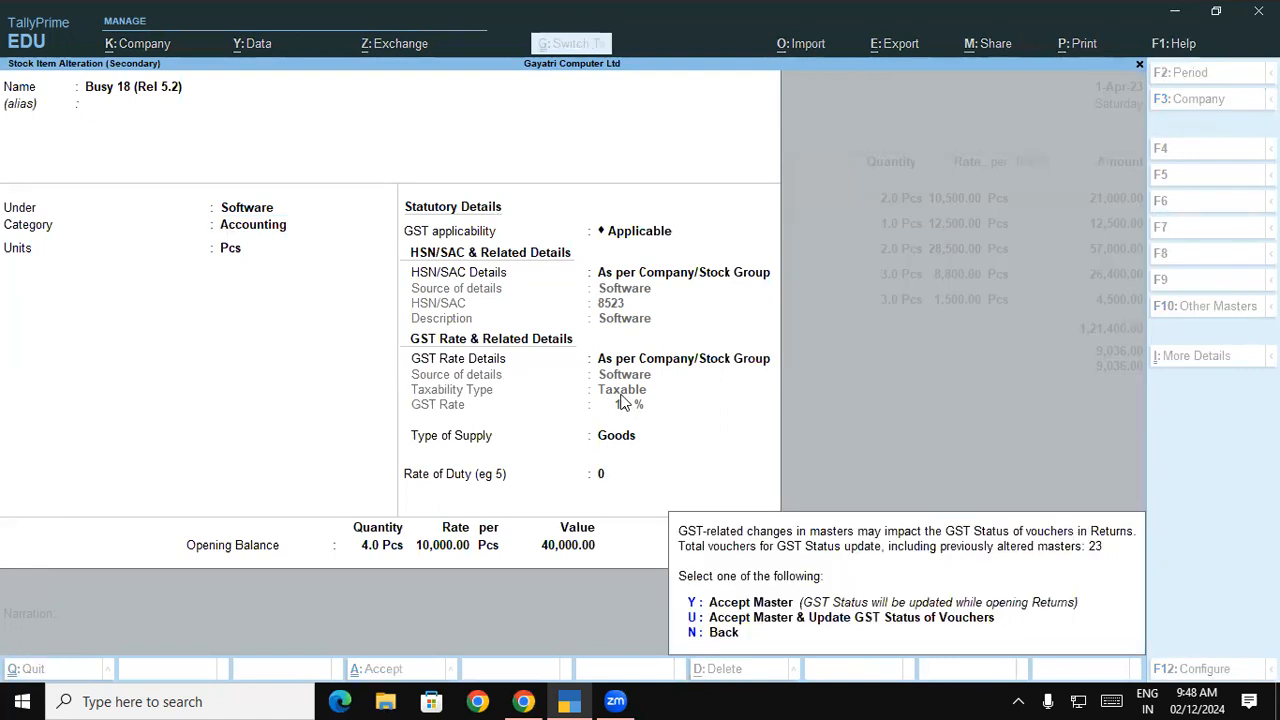
key("y")
- Reconfirm the Busy 18 (Rel 5.2) line with 2 Pcs from the Shop godown at 10,500.00
key("Return")
key("Return")
key("Return")
key("Return")
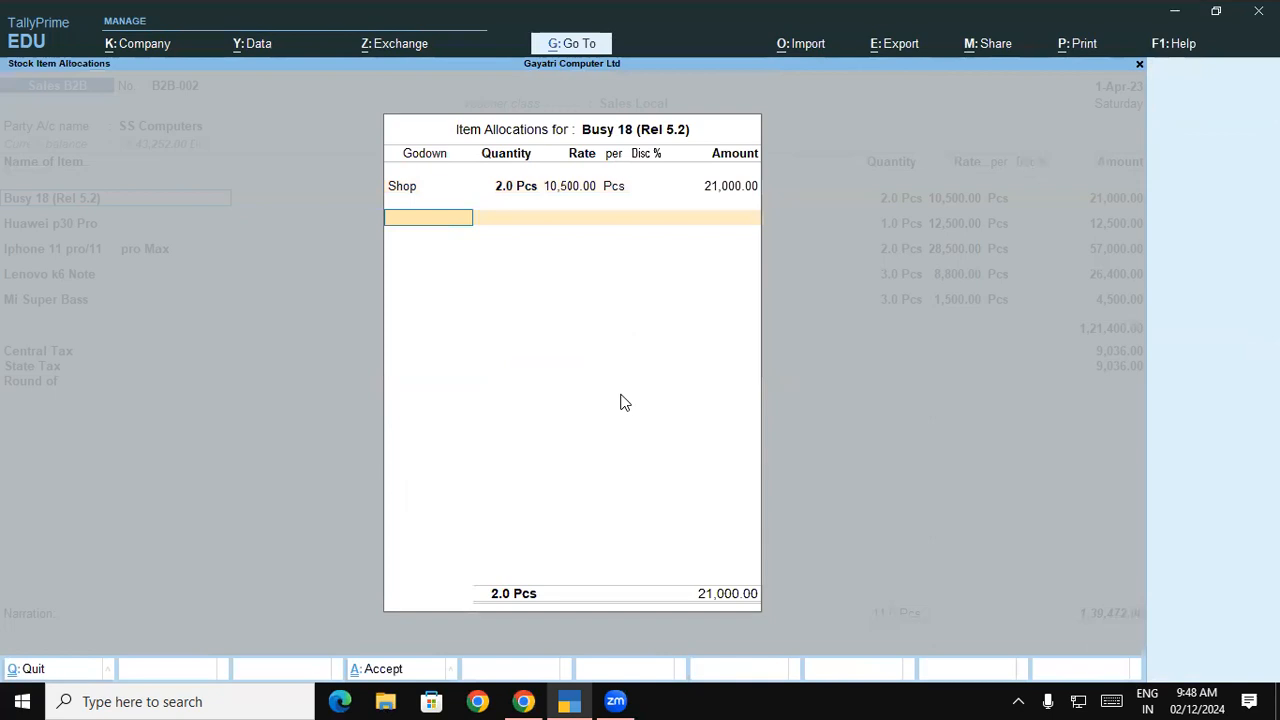
key("Return")
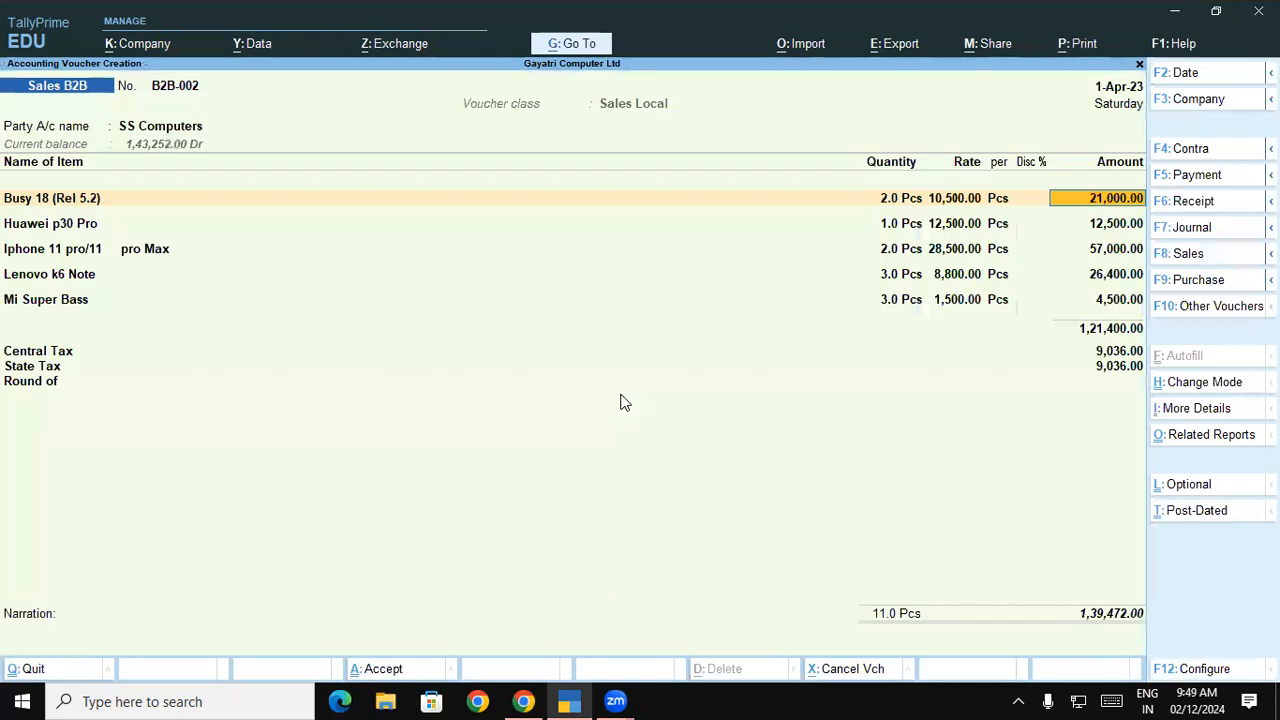
key("Return")
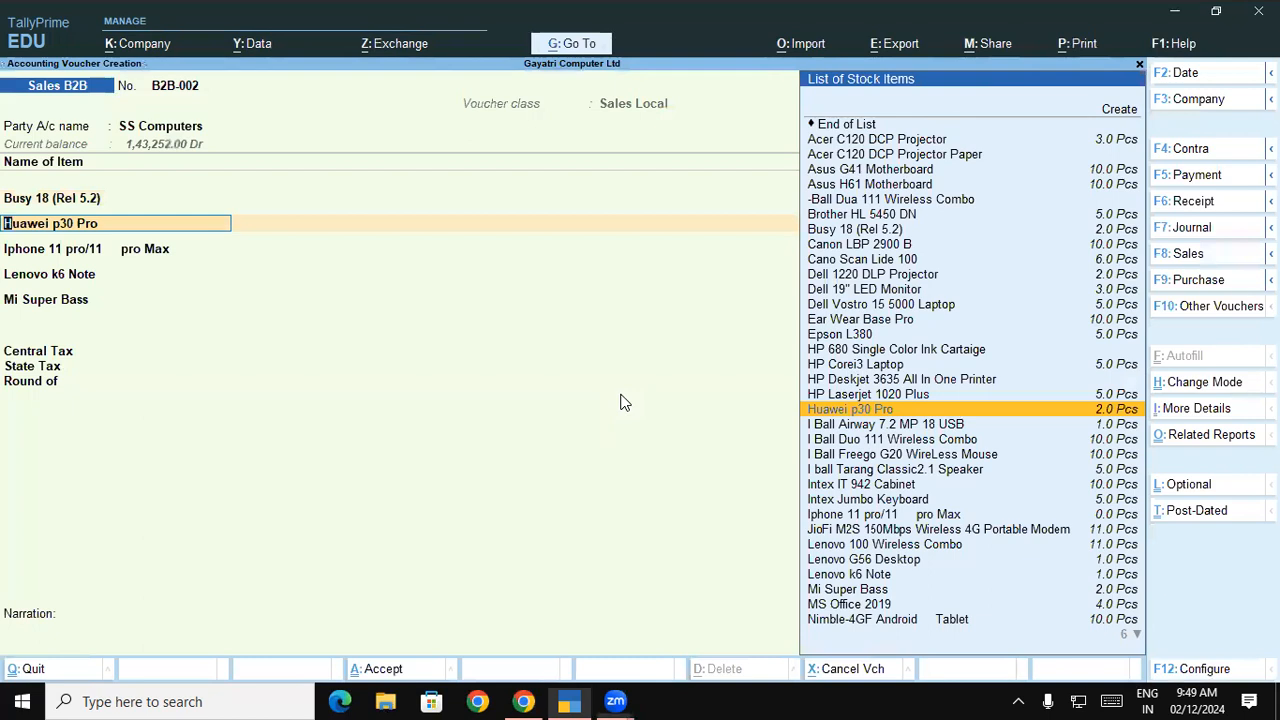
- Discard the unsaved voucher and start a blank Sales B2B voucher with the Sales Local class
key("BackSpace")
key("Escape")
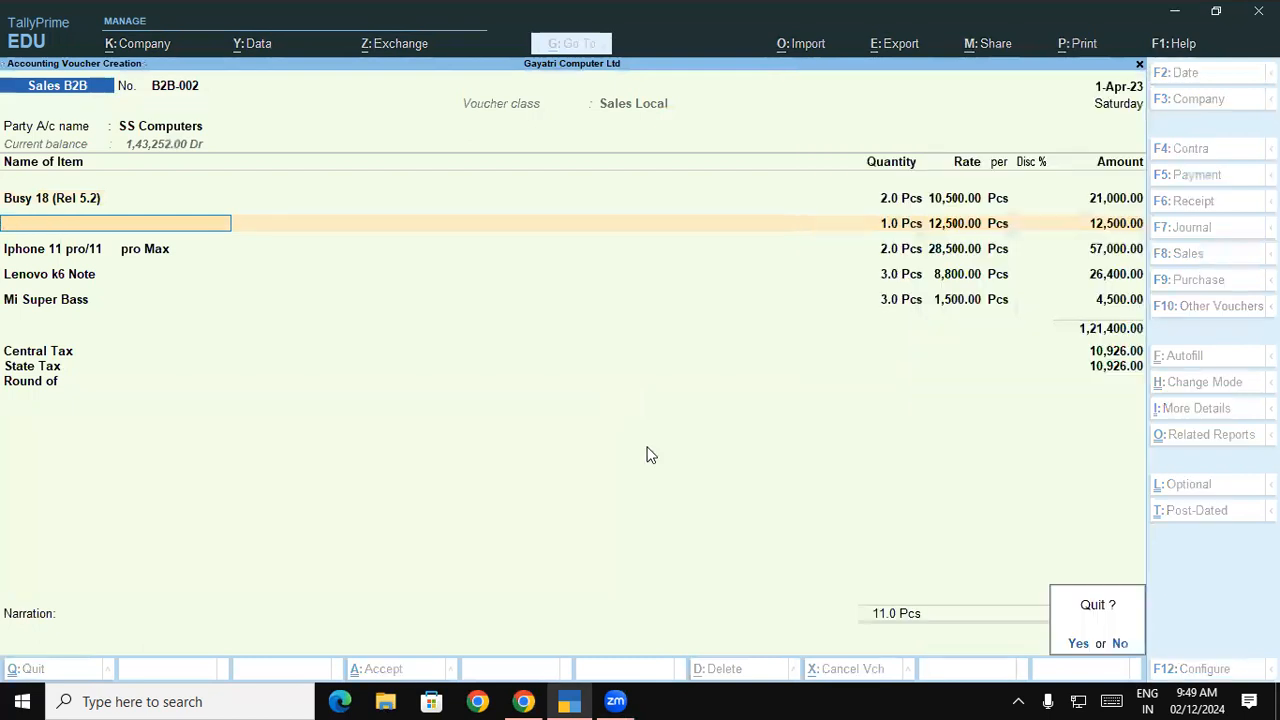
key("y")
key("Return")
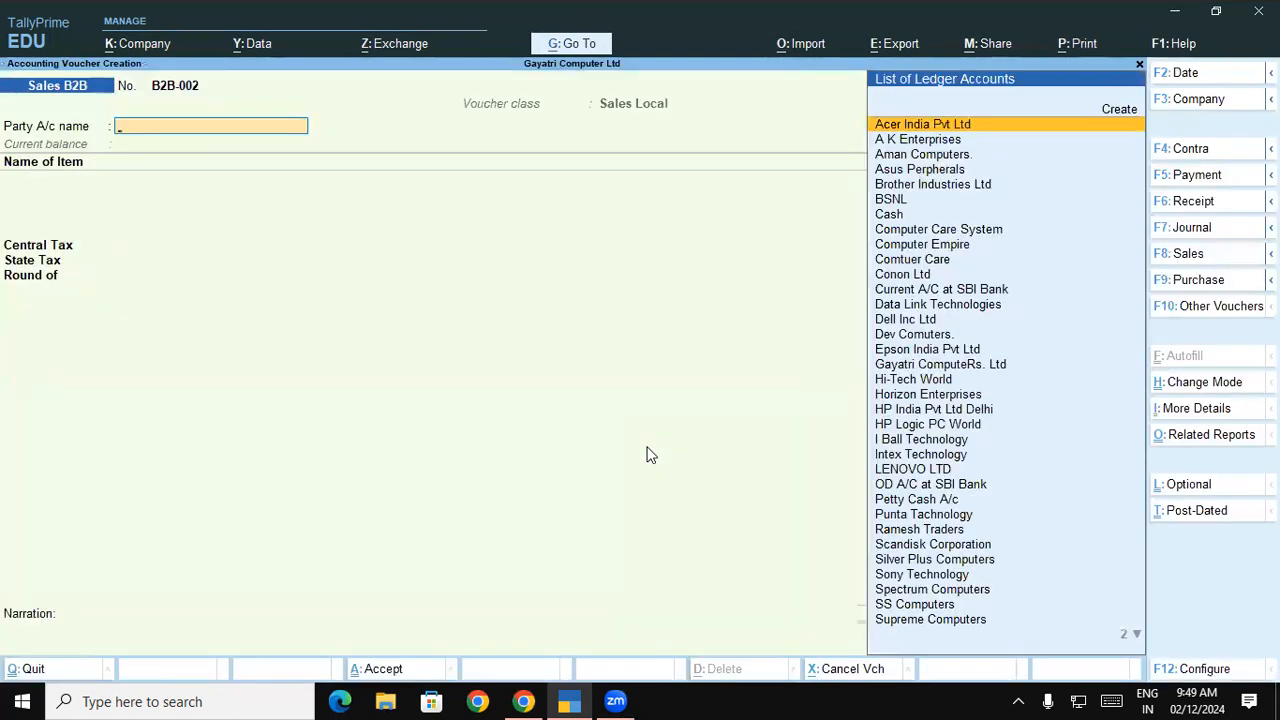
- Set SS Computers as the party of the blank B2B-002 voucher, accepting the dispatch and party details without entries
type("ss")
key("Return")
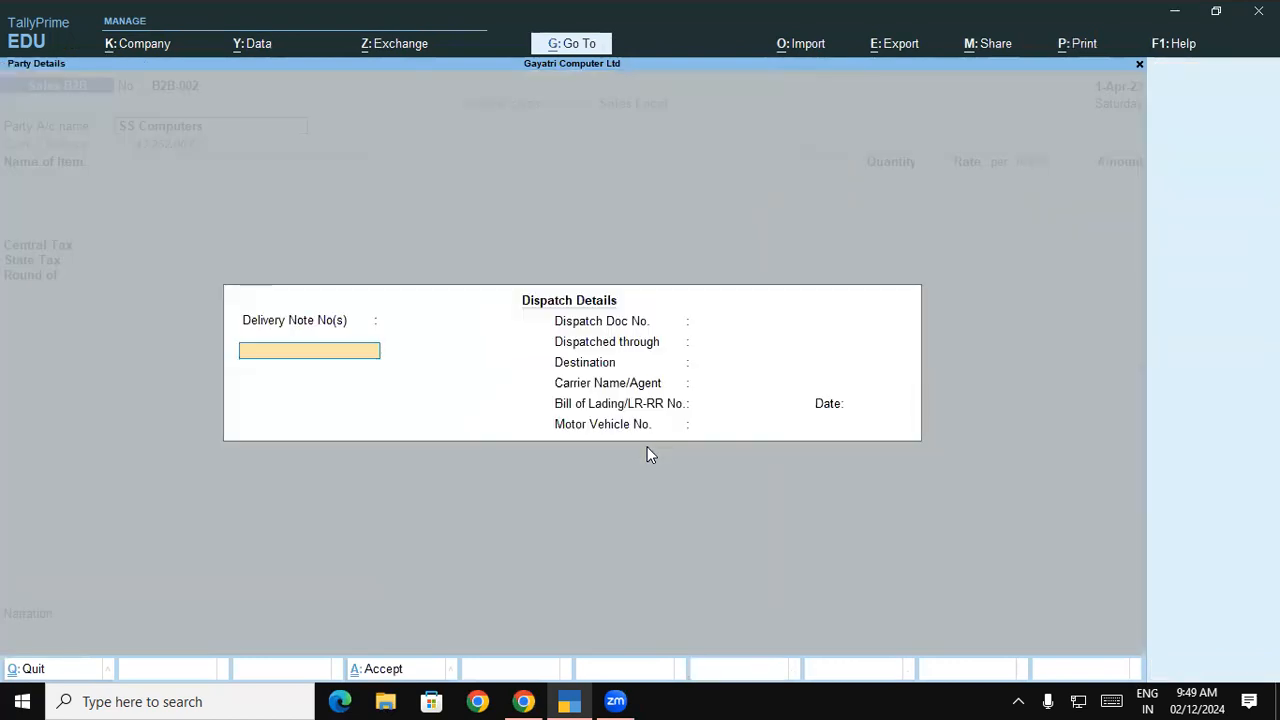
key("ctrl+a")
key("ctrl+a")
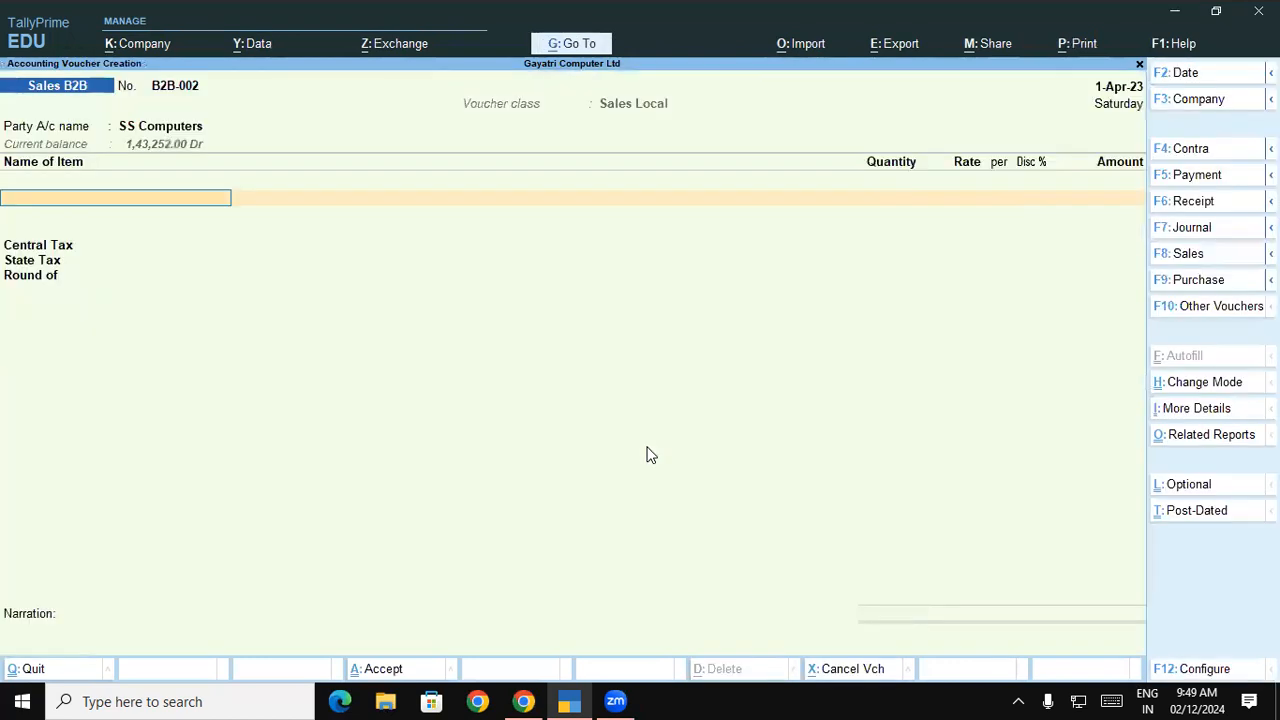
- Enter Busy 18 (Rel 5.2) as the first item, with 2 Pcs from the Shop godown at 10,500.00
type("bu")
key("Return")
key("Return")
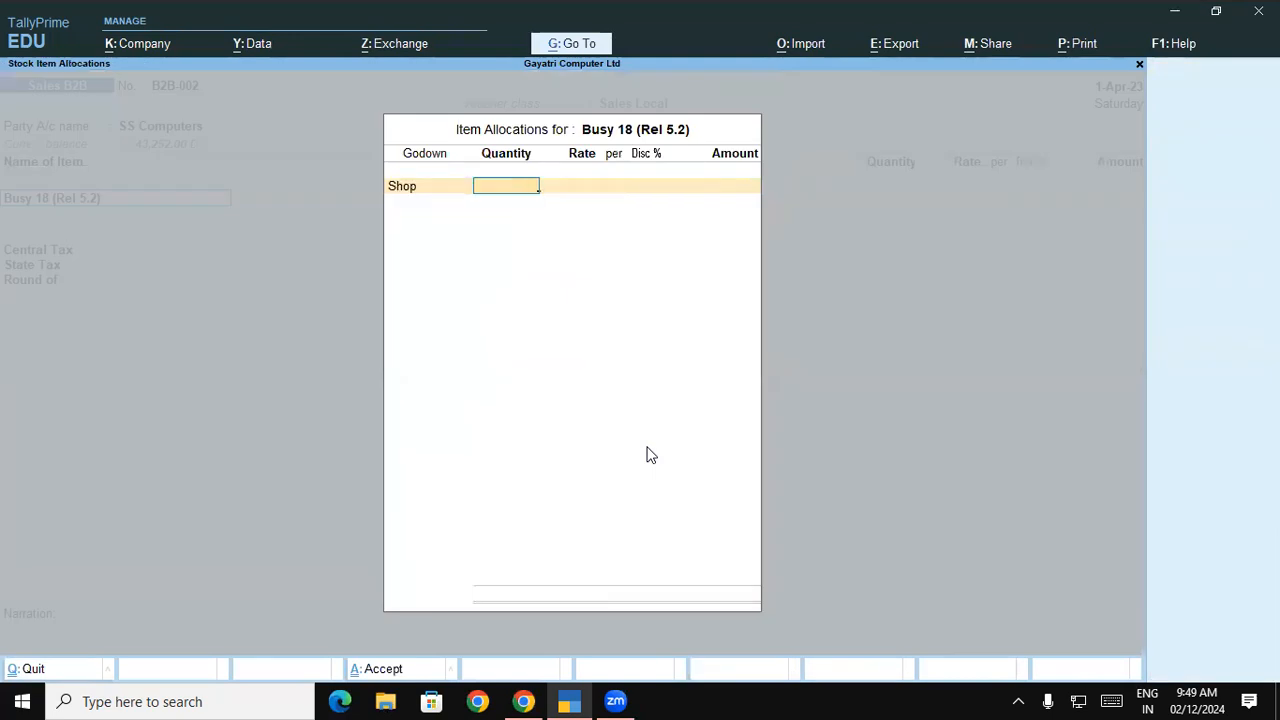
type("2")
key("Return")
key("Return")
key("Return")
key("Return")
key("Return")
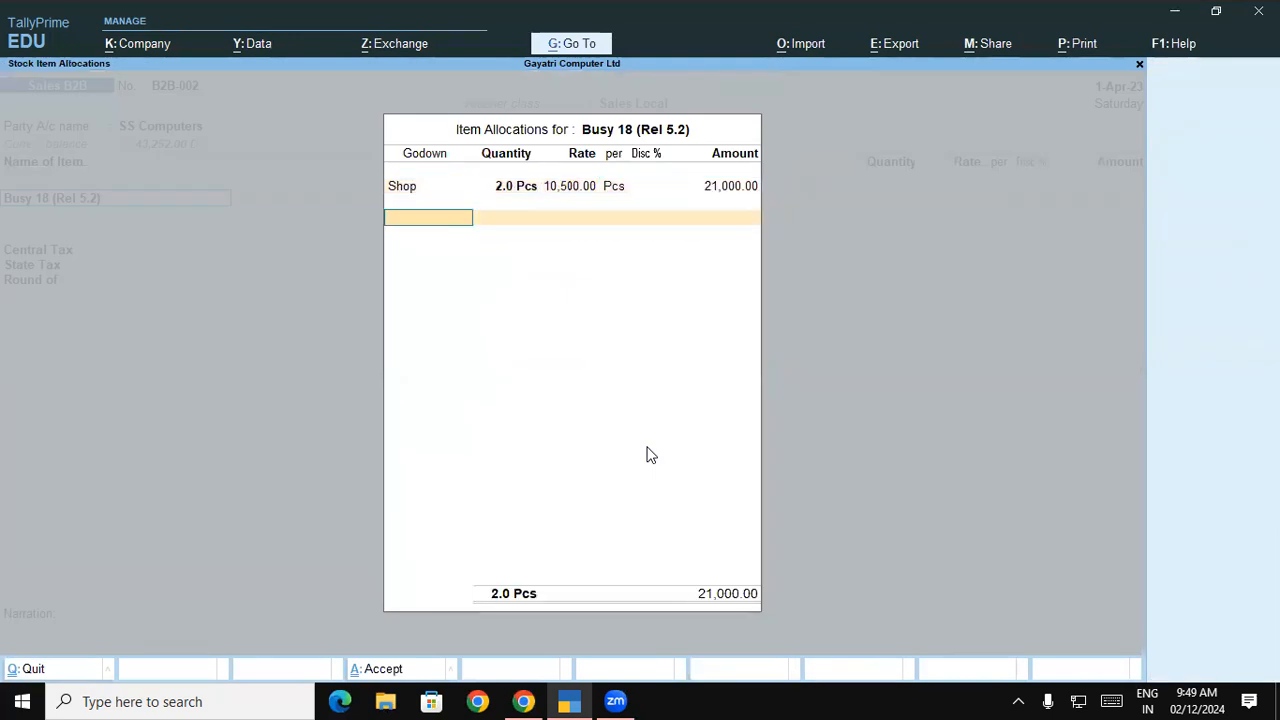
key("Return")
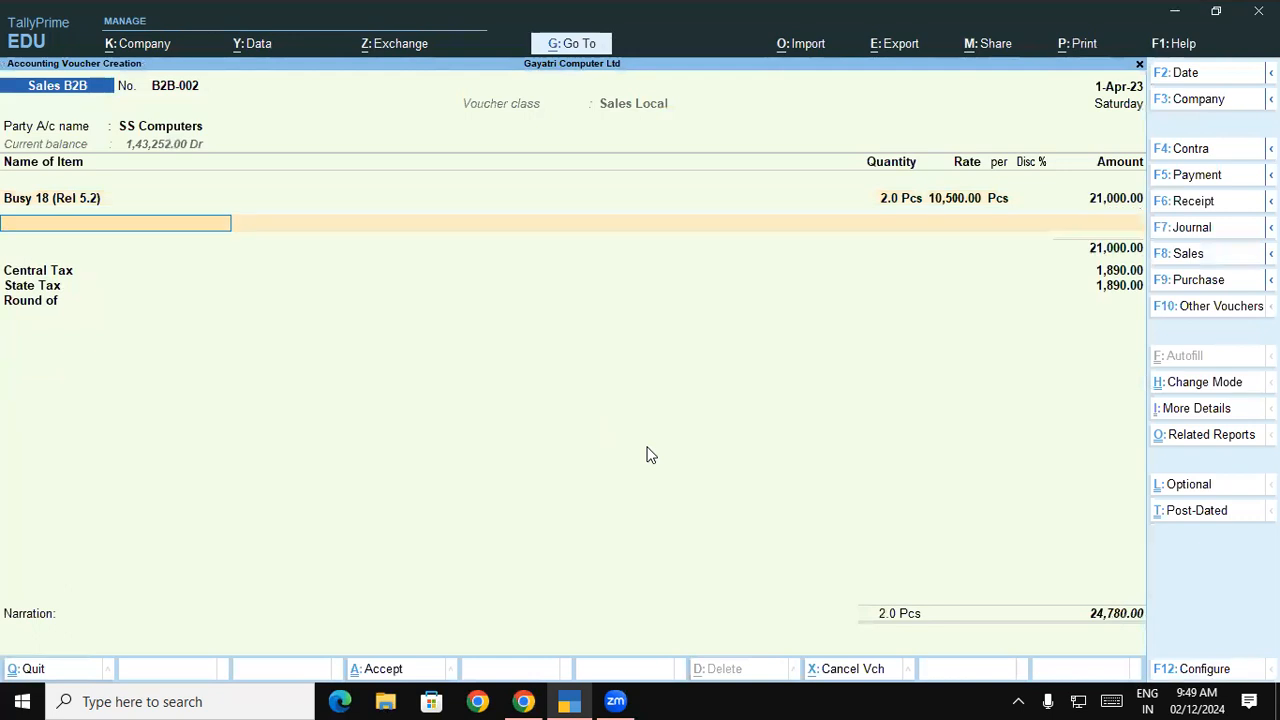
- Add Huawei p30 Pro as the second item, with 1 Pcs from the Shop godown at 12,500.00
type("H")
key("Down")
key("Down")
key("Down")
key("Down")
key("Down")
key("Down")
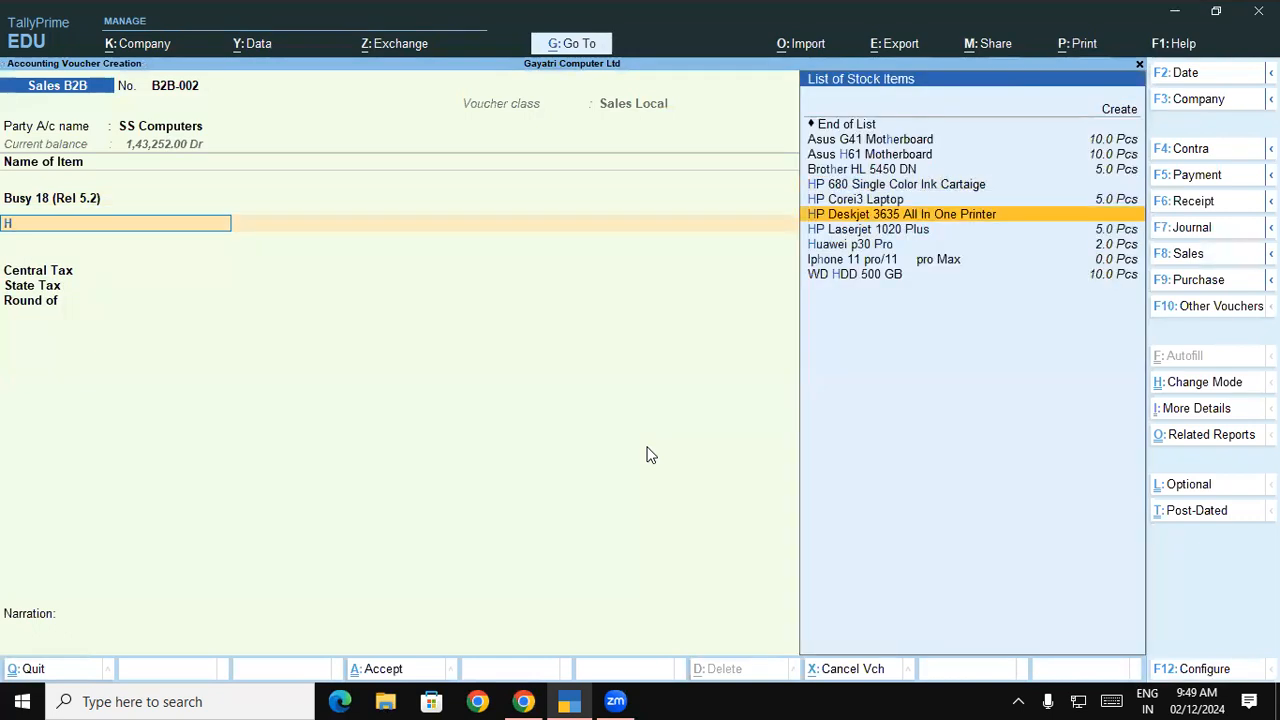
key("Return")
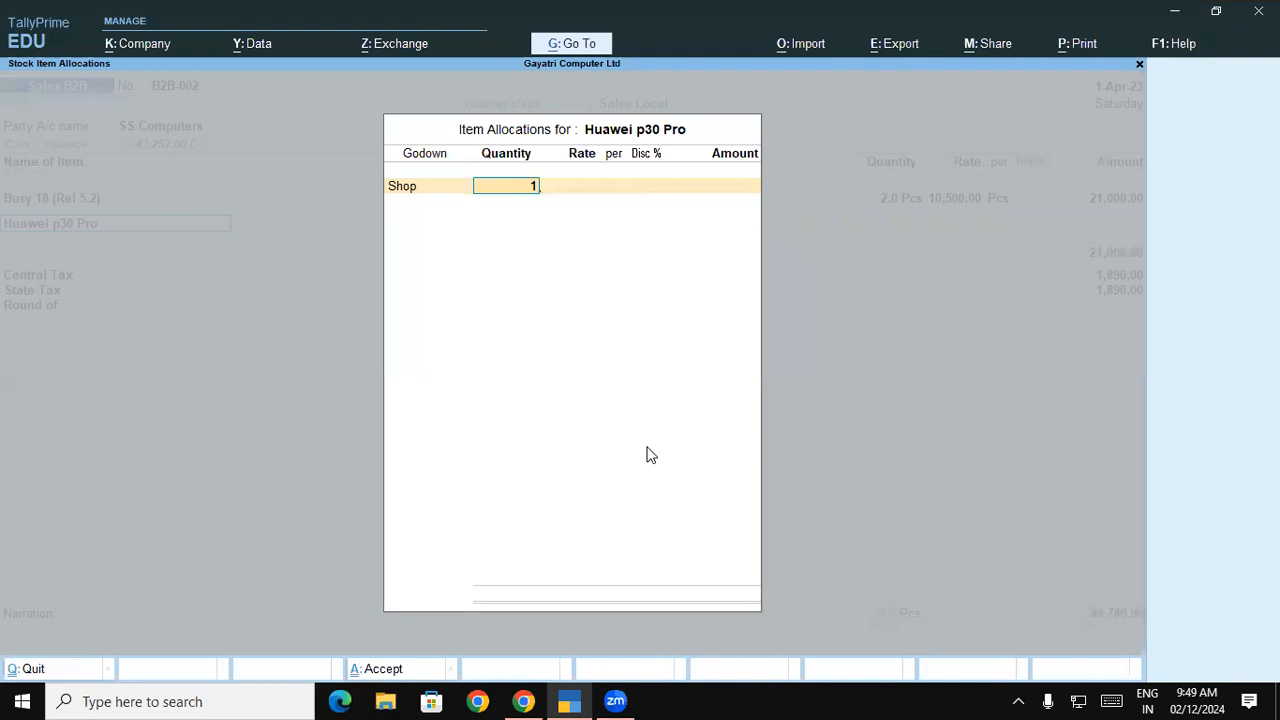
type("1")
key("Return")
key("Return")
key("Return")
key("Return")
key("Return")
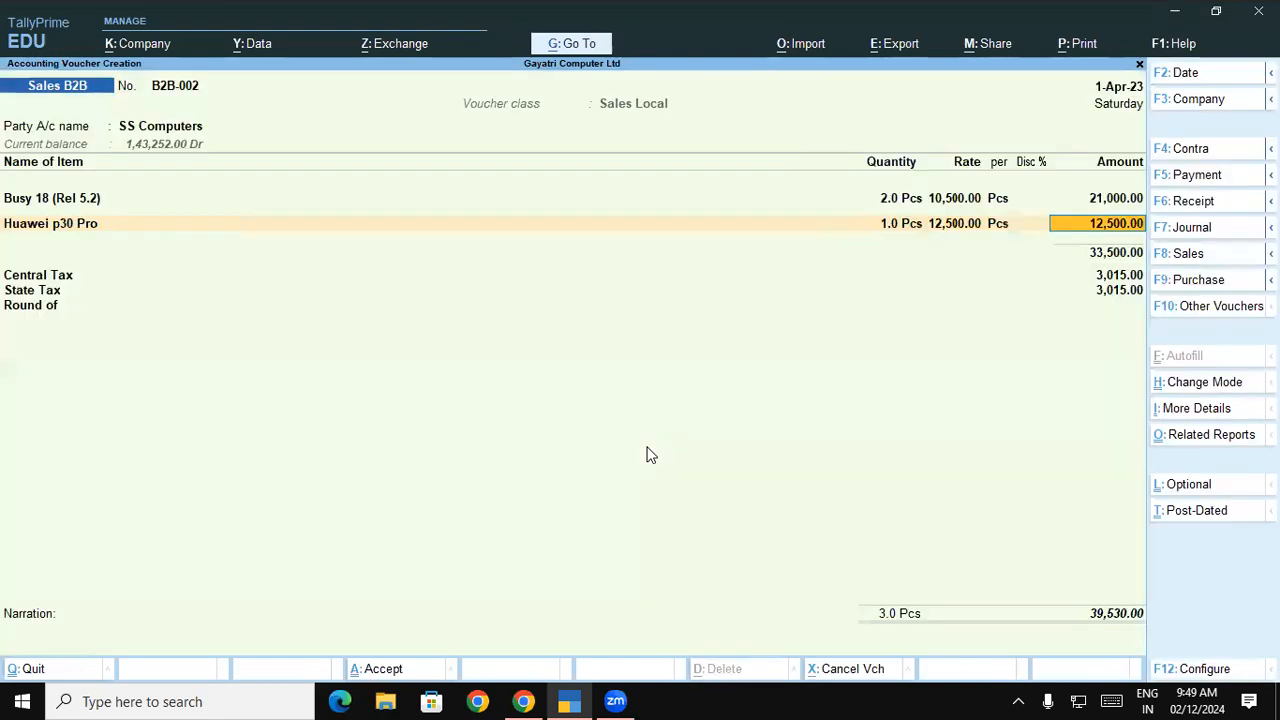
key("Return")
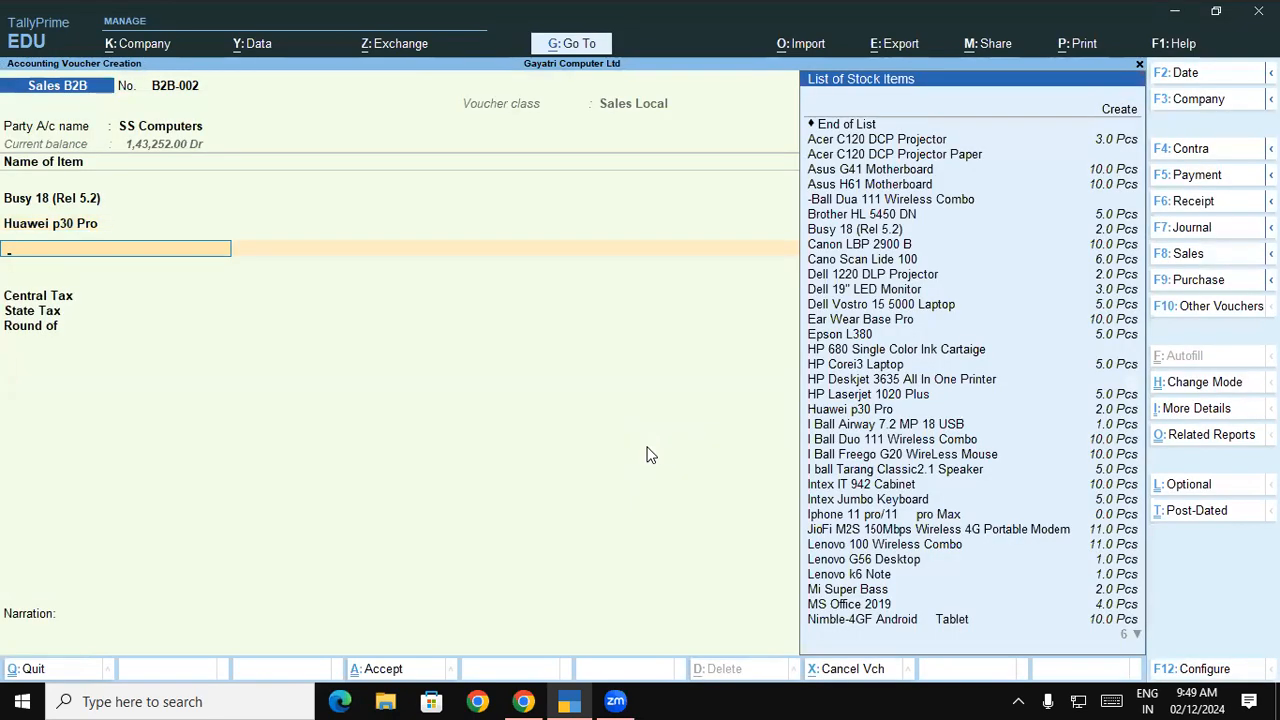
- Add Iphone 11 pro/11 pro Max as the third item, with 2 Pcs from the Shop godown at 28,500.00
type("i")
key("Down")
key("Down")
key("Down")
key("Down")
key("Down")
key("Down")
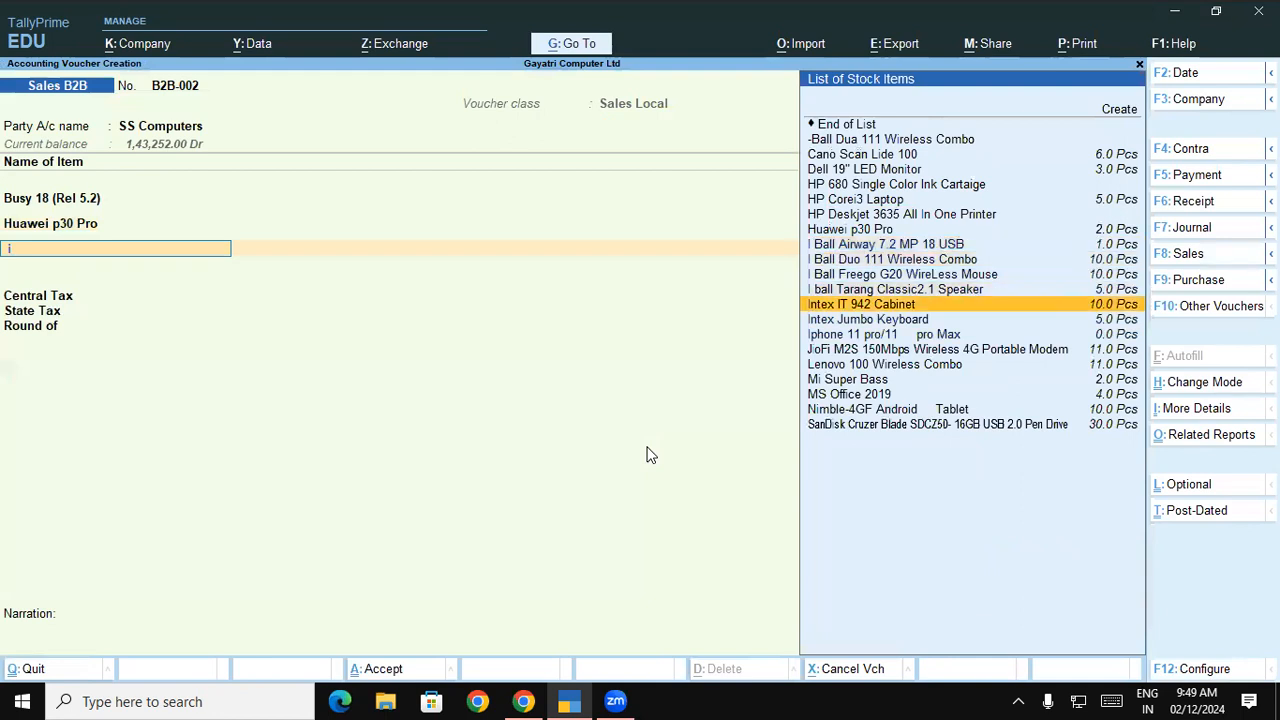
key("Return")
key("Return")
type("1")
key("BackSpace")
type("2")
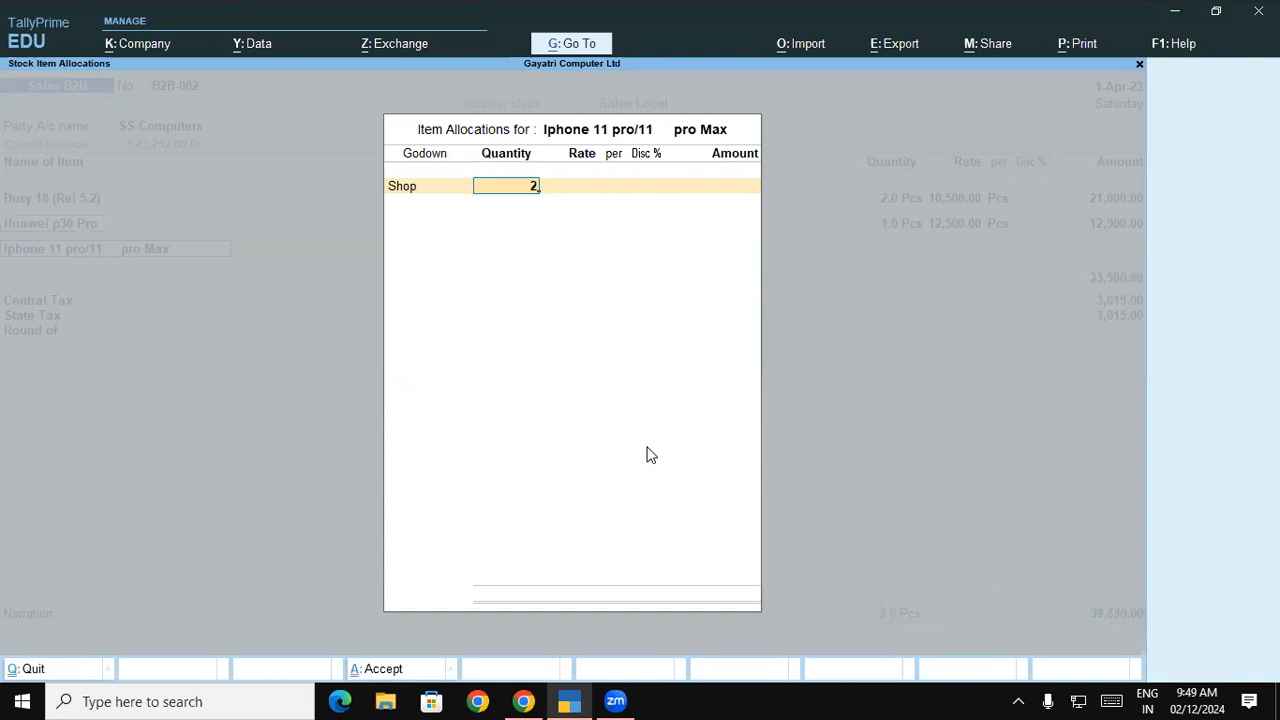
key("Return")
key("Return")
key("Return")
key("Return")
key("Return")
key("Return")
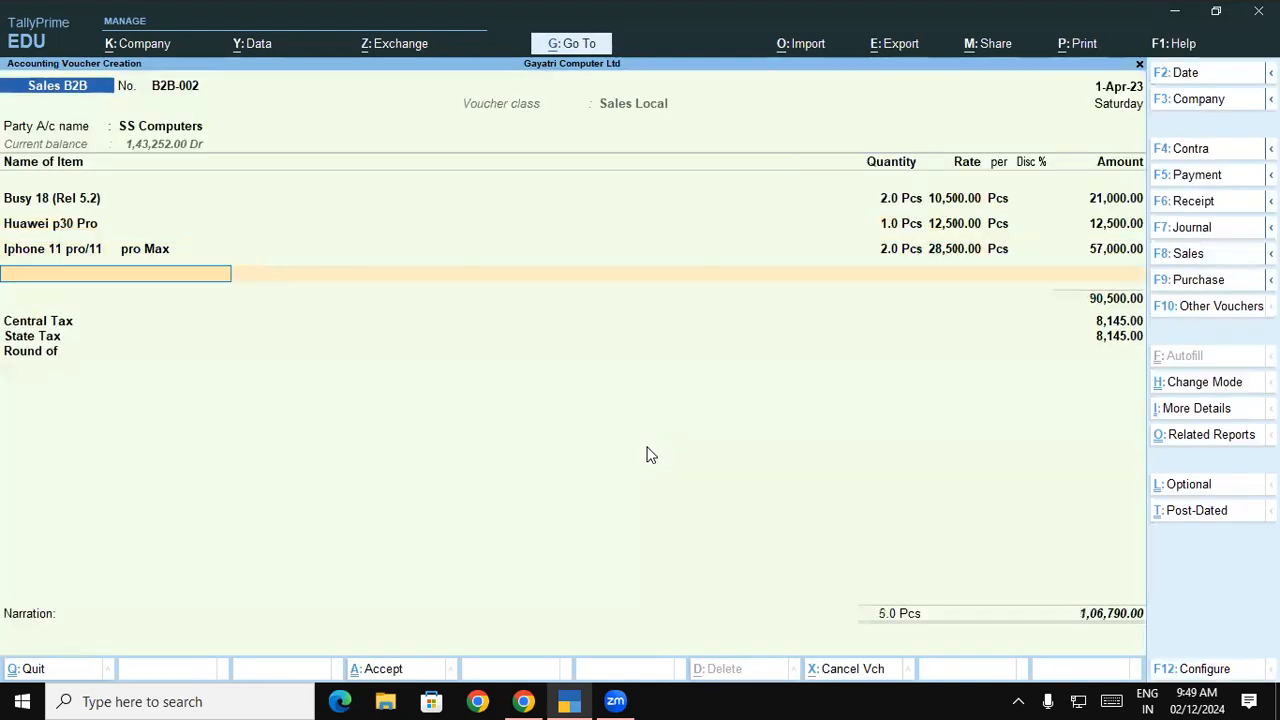
- Add Lenovo k6 Note as the fourth item, with 3 Pcs at 8,800.00
type("l")
key("Down")
key("Down")
key("Down")
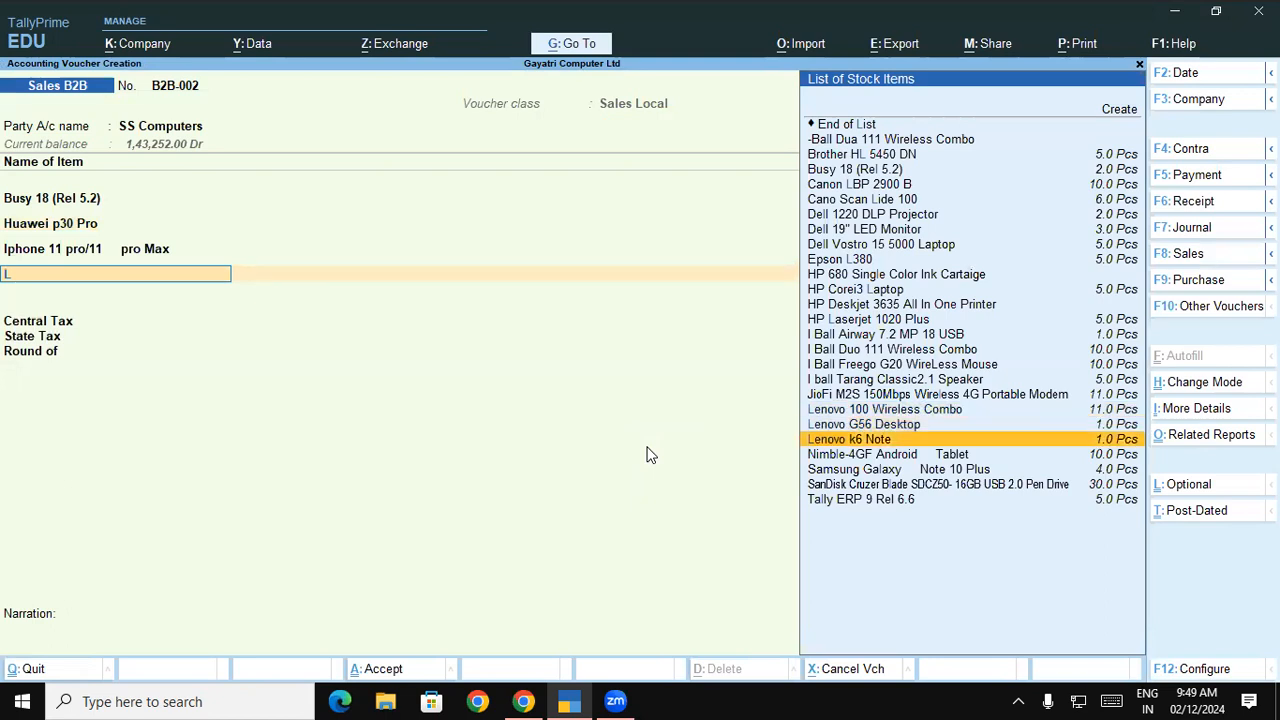
key("Return")
key("Return")
type("3")
key("Return")
key("Return")
key("Return")
key("Return")
key("Return")
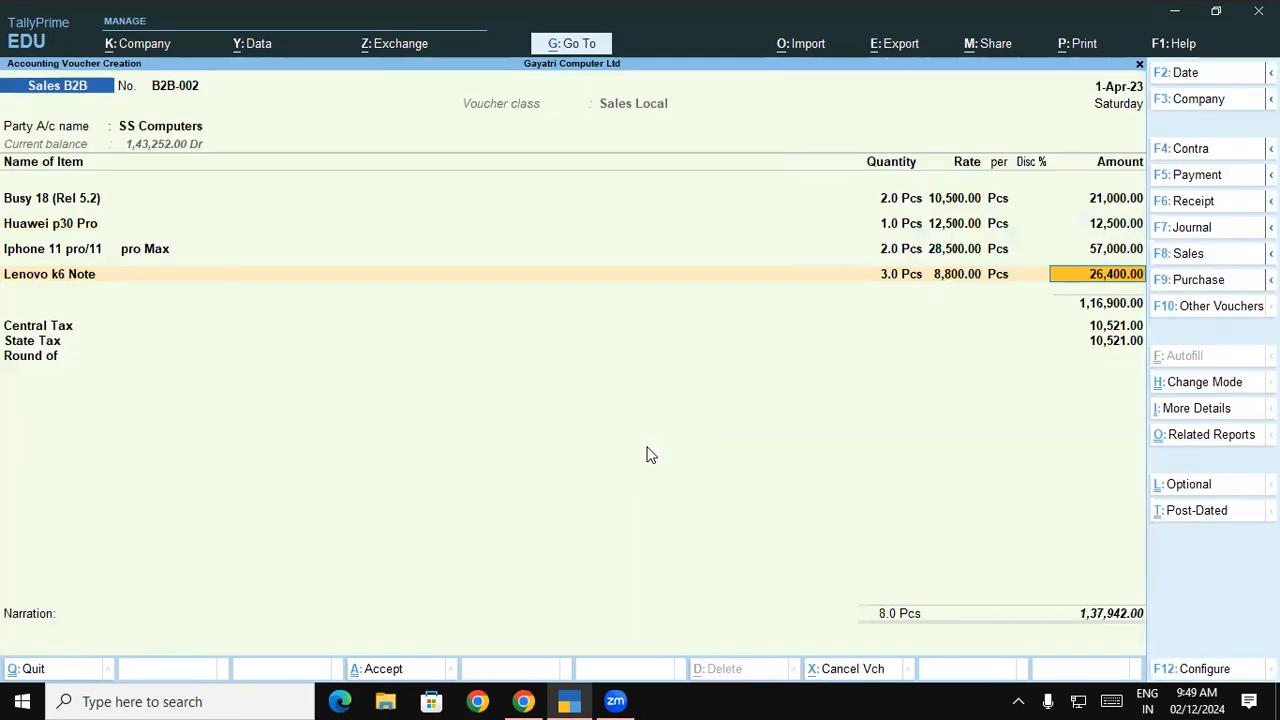
key("Return")
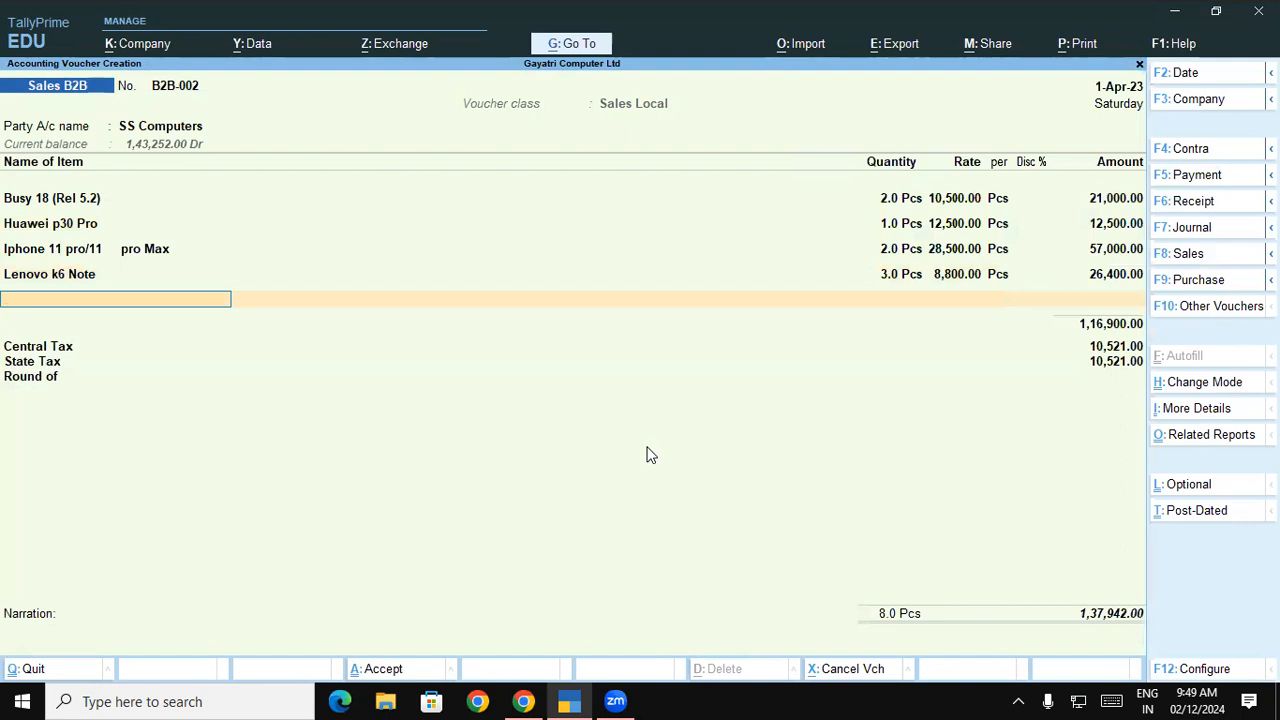
- Add Mi Super Bass as the fifth item, with 3 Pcs from the Shop godown at 1,500.00
type("Mi")
key("Return")
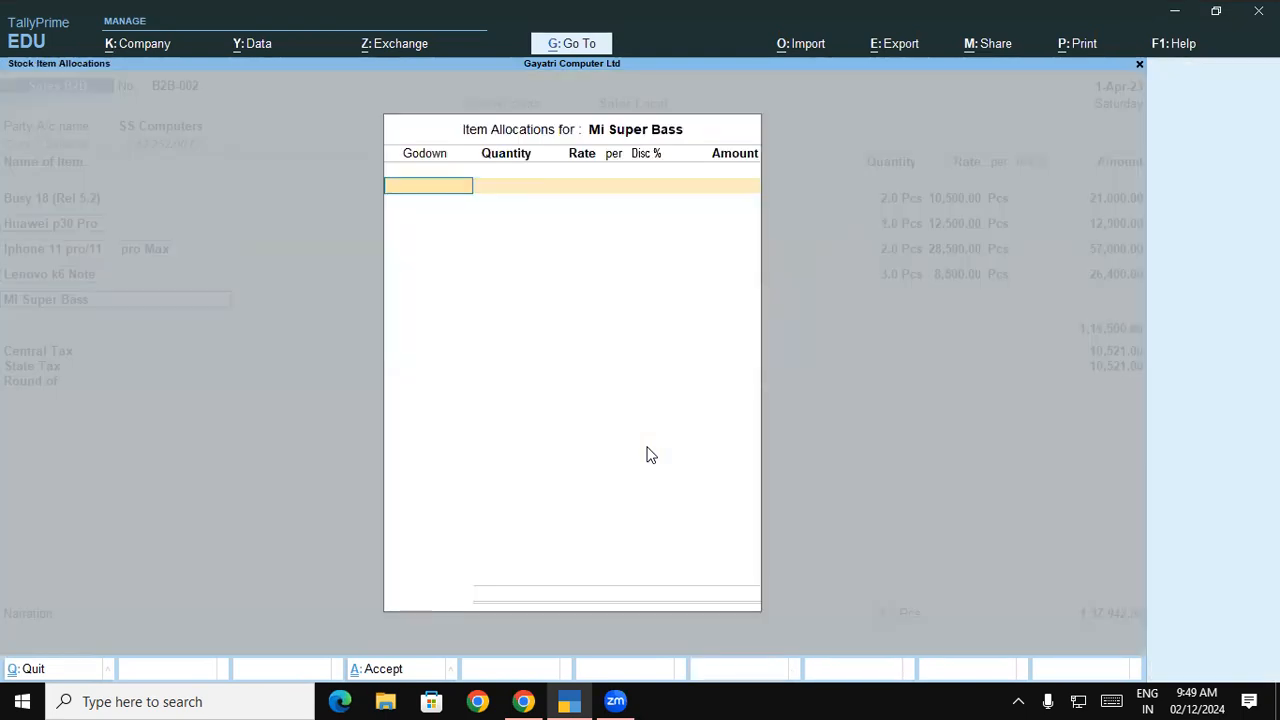
key("Down")
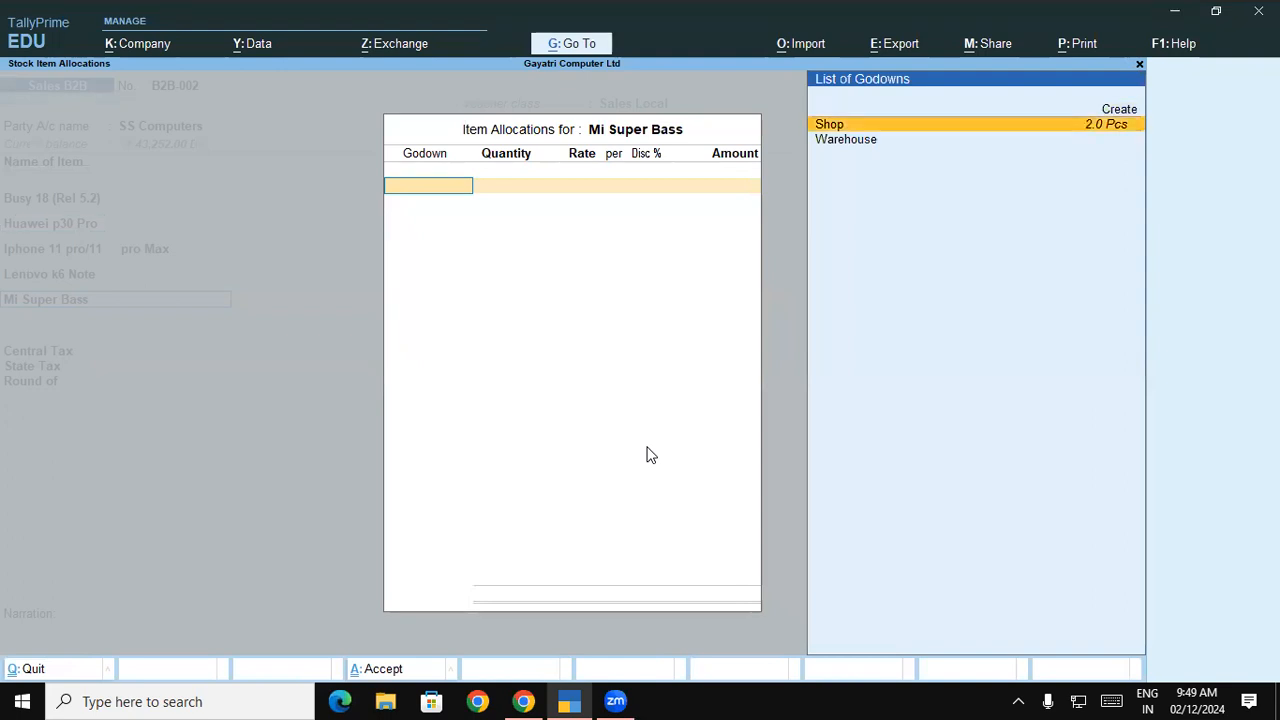
key("Return")
type("3.0 Pcs")
key("Return")
key("Return")
key("Return")
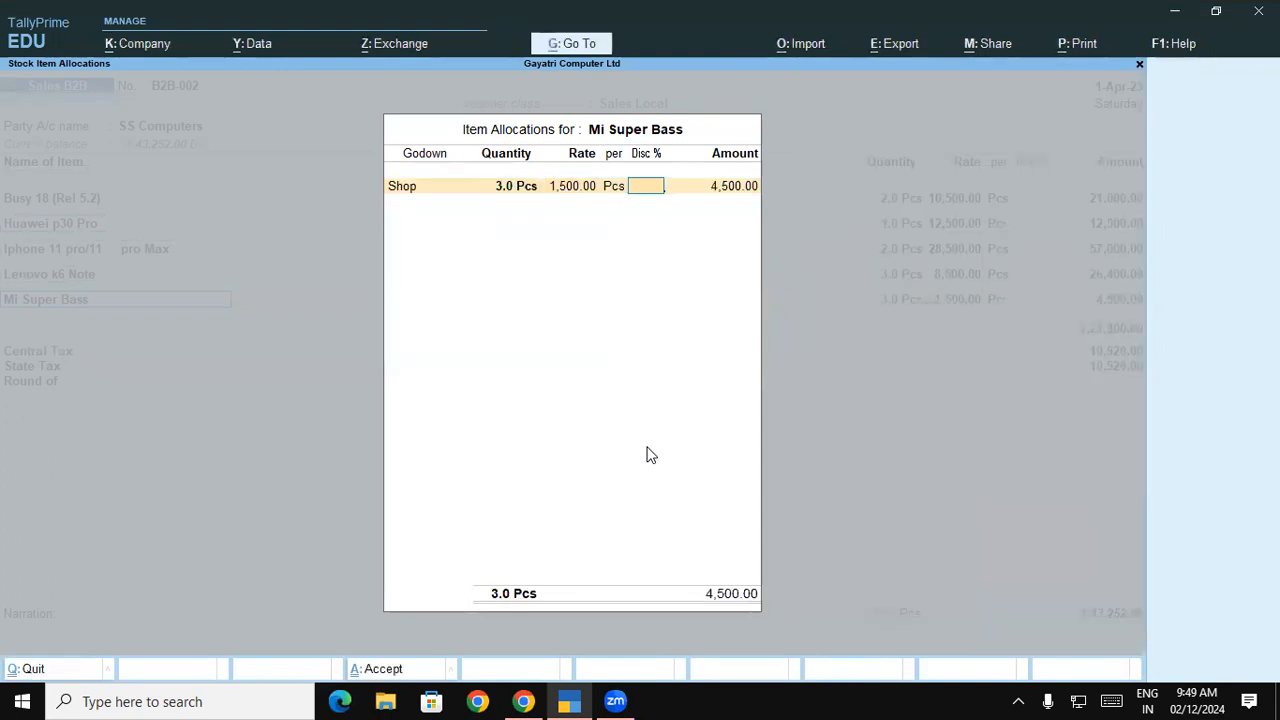
key("Return")
key("Return")
key("Return")
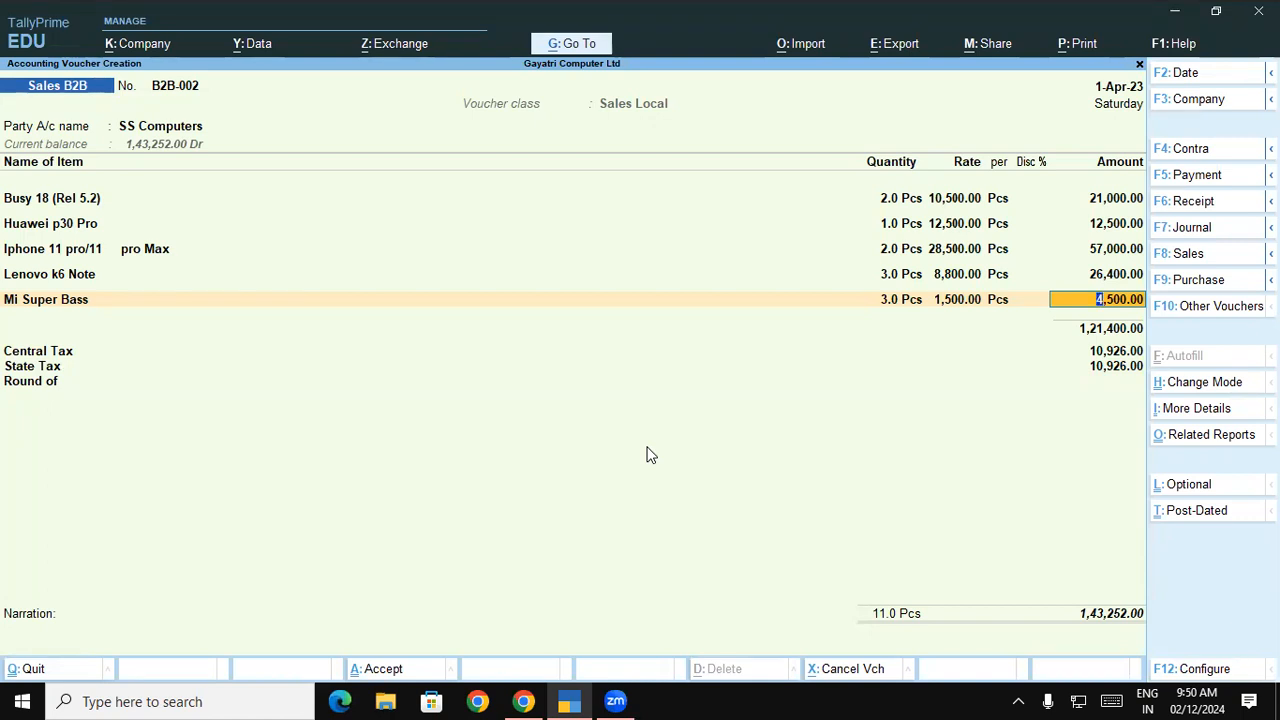
- Leave the B2B-002 voucher without saving and open the SS Computers sales voucher B2B-001 from the Day Book
key("ctrl+q")
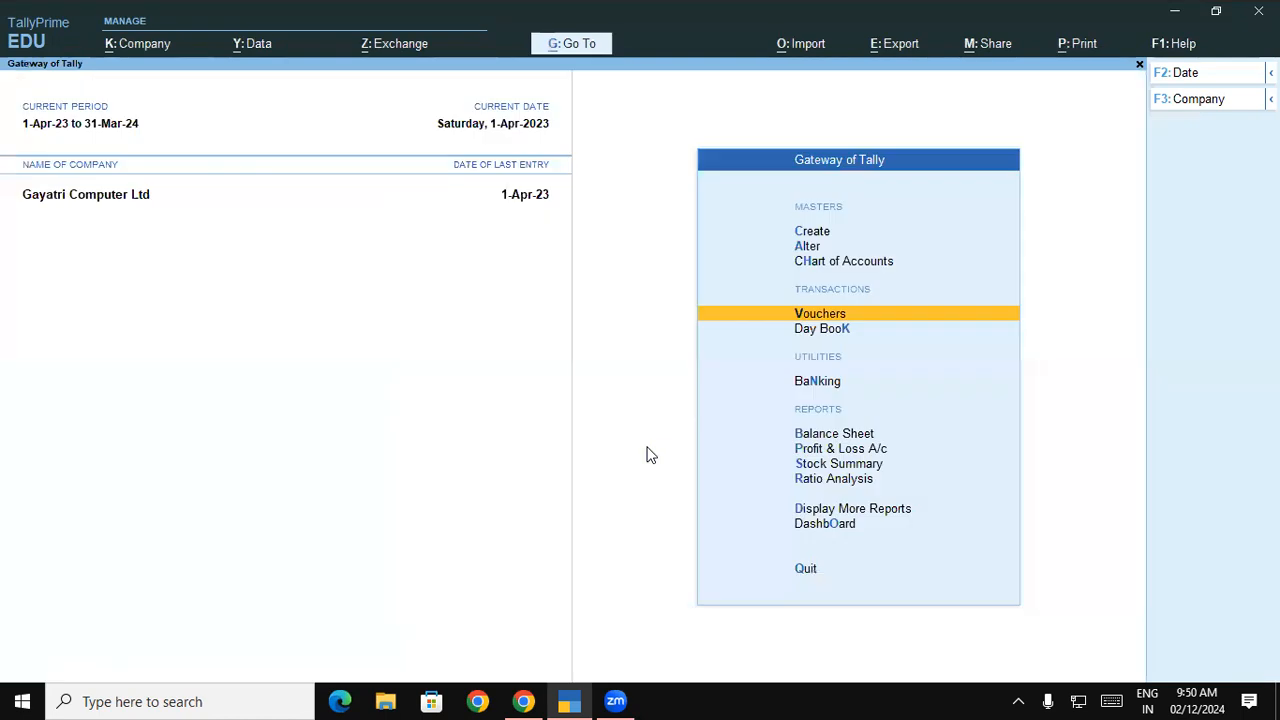
key("k")
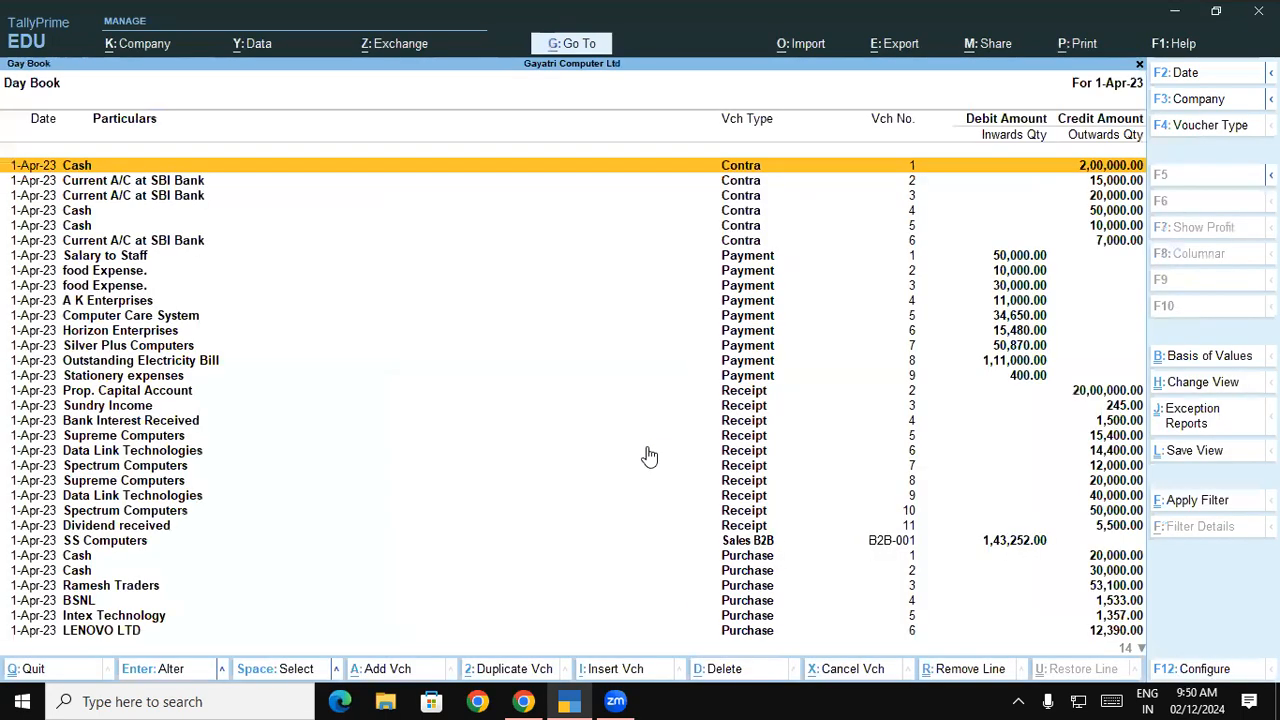
key("Down")
key("Down")
key("Down")
key("Down")
key("Down")
key("Down")
key("Down")
key("Down")
key("Down")
key("Down")
key("Down")
key("Down")
key("Down")
key("Down")
key("Down")
key("Down")
key("Down")
key("Down")
key("Down")
key("Down")
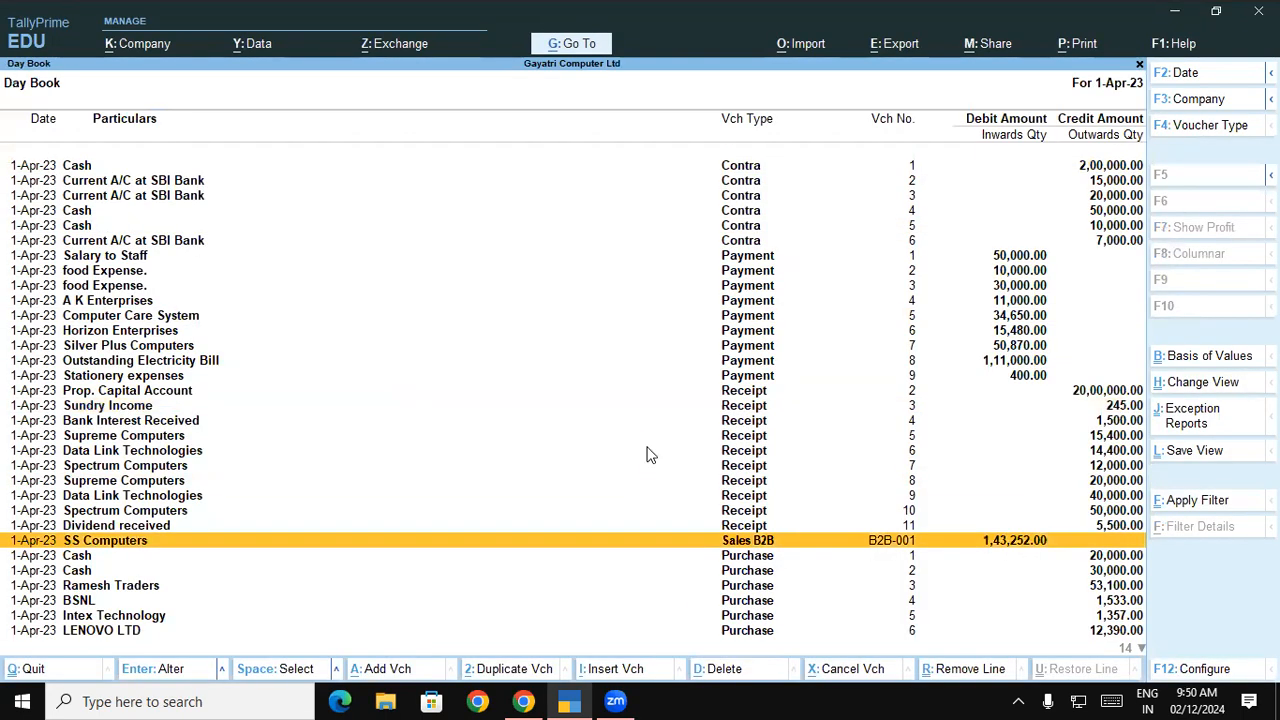
key("Return")
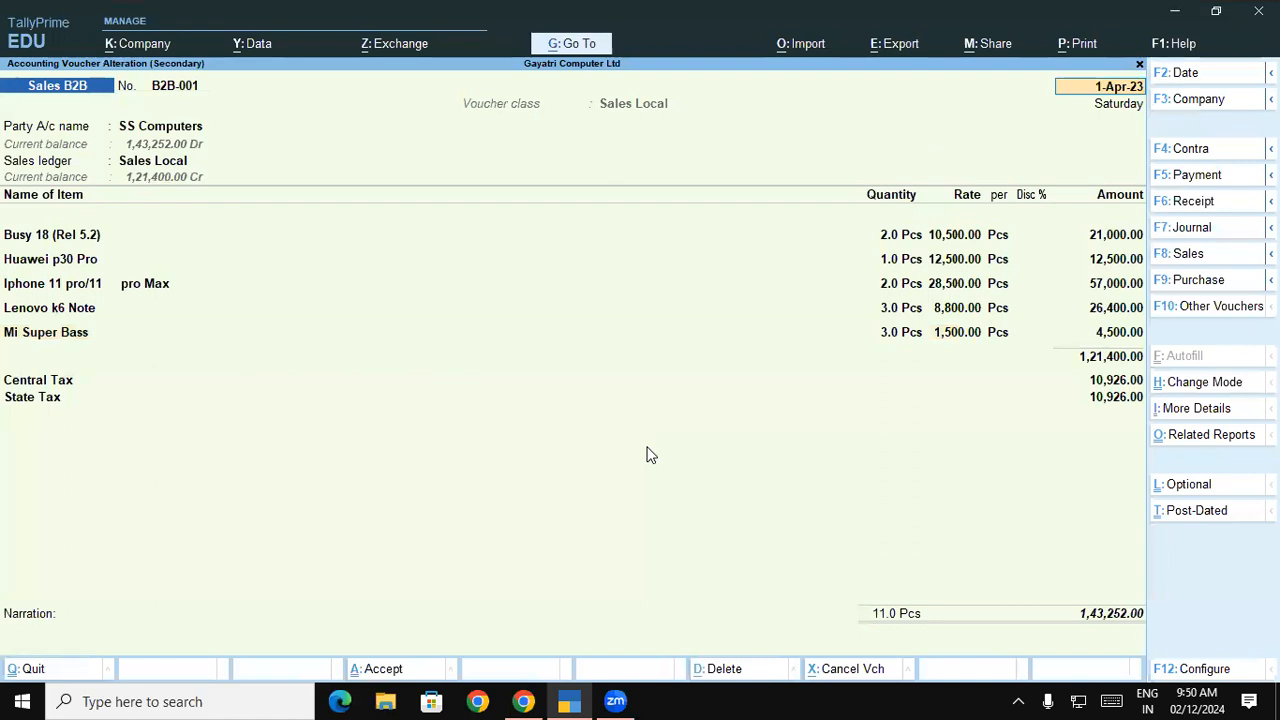
- Examine the detailed GST tax analysis of B2B-001 and compare it with the central tax hint in the Chrome PDF
key("alt+a")
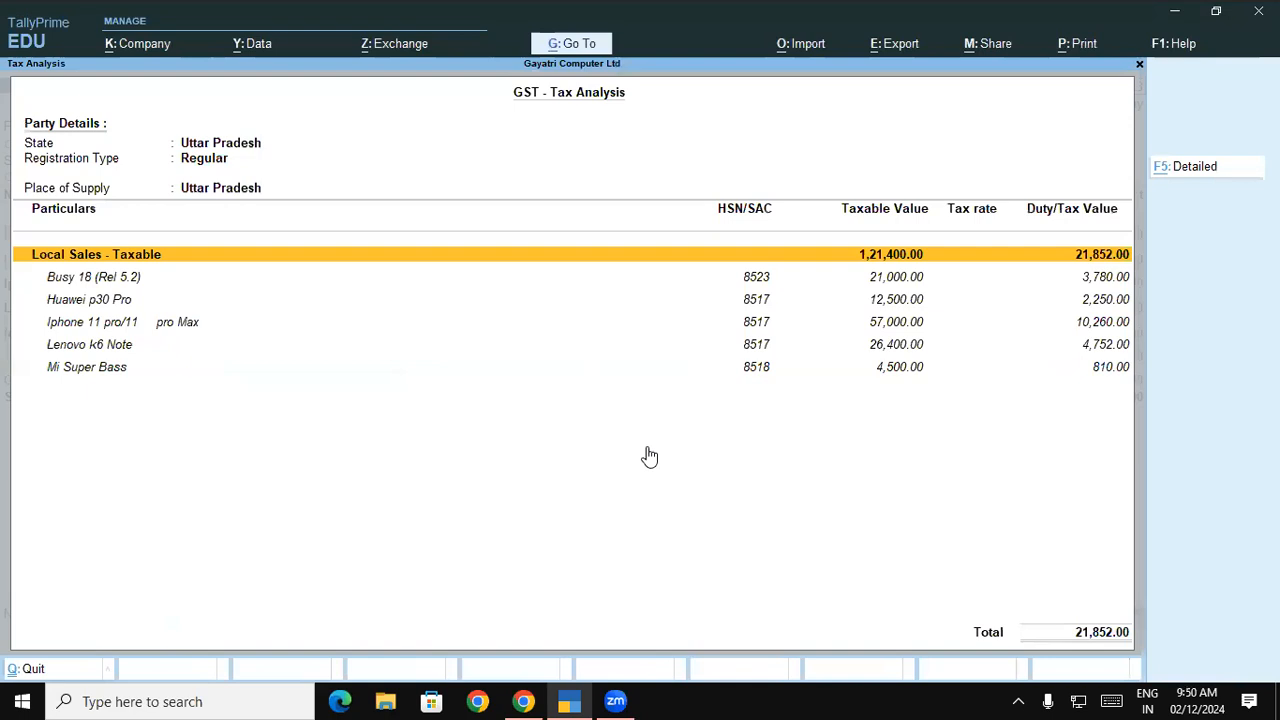
key("F5")
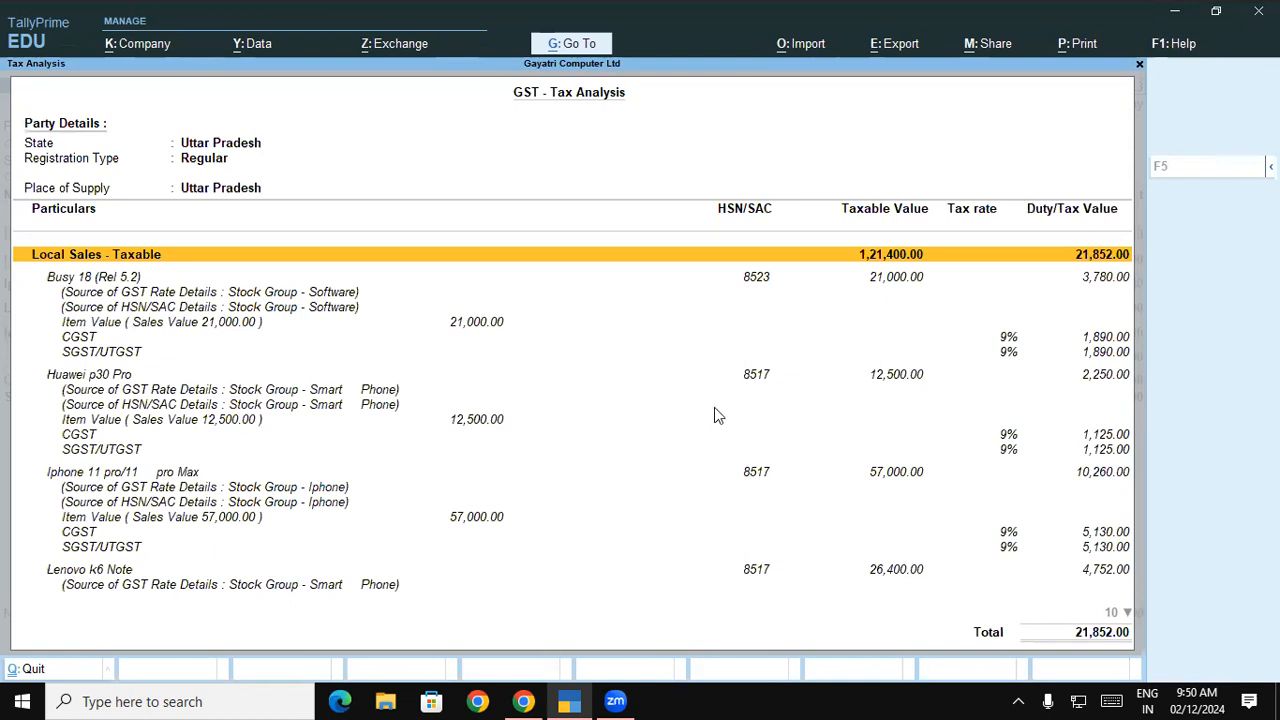
key("alt+Tab")
scroll(709, 341, "up", 3)
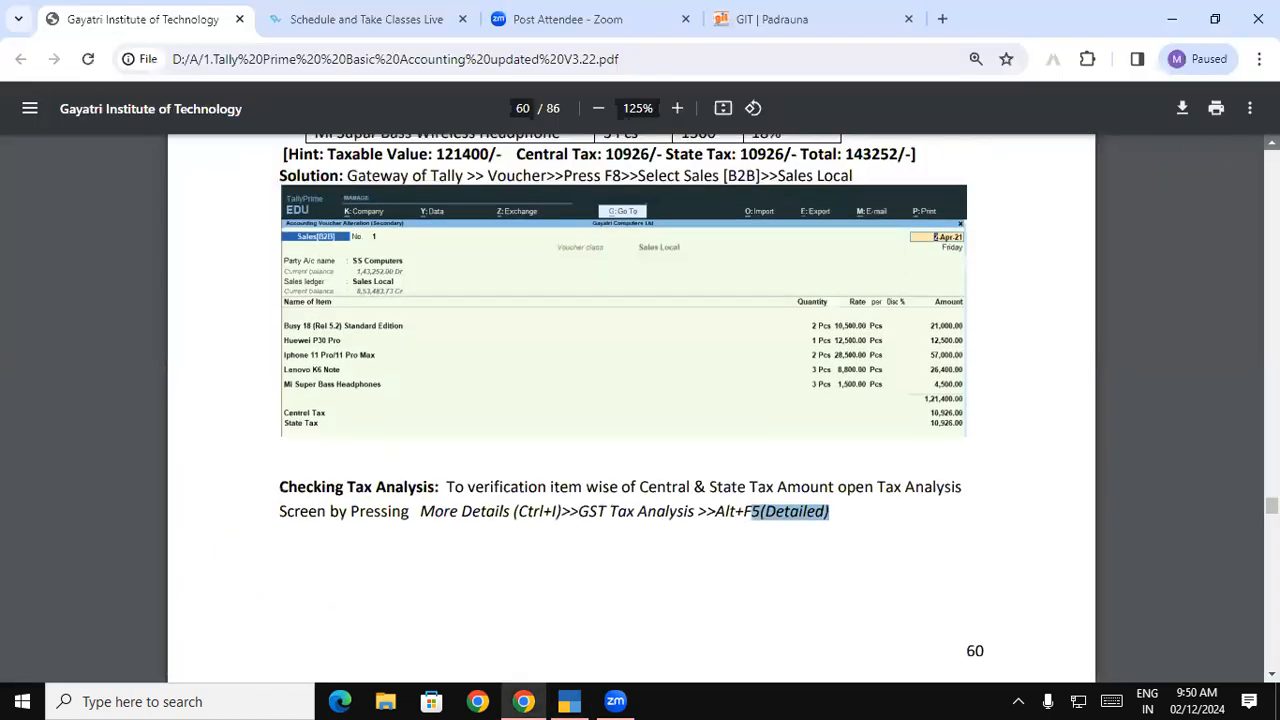
left_click_drag(606, 341, 651, 340)
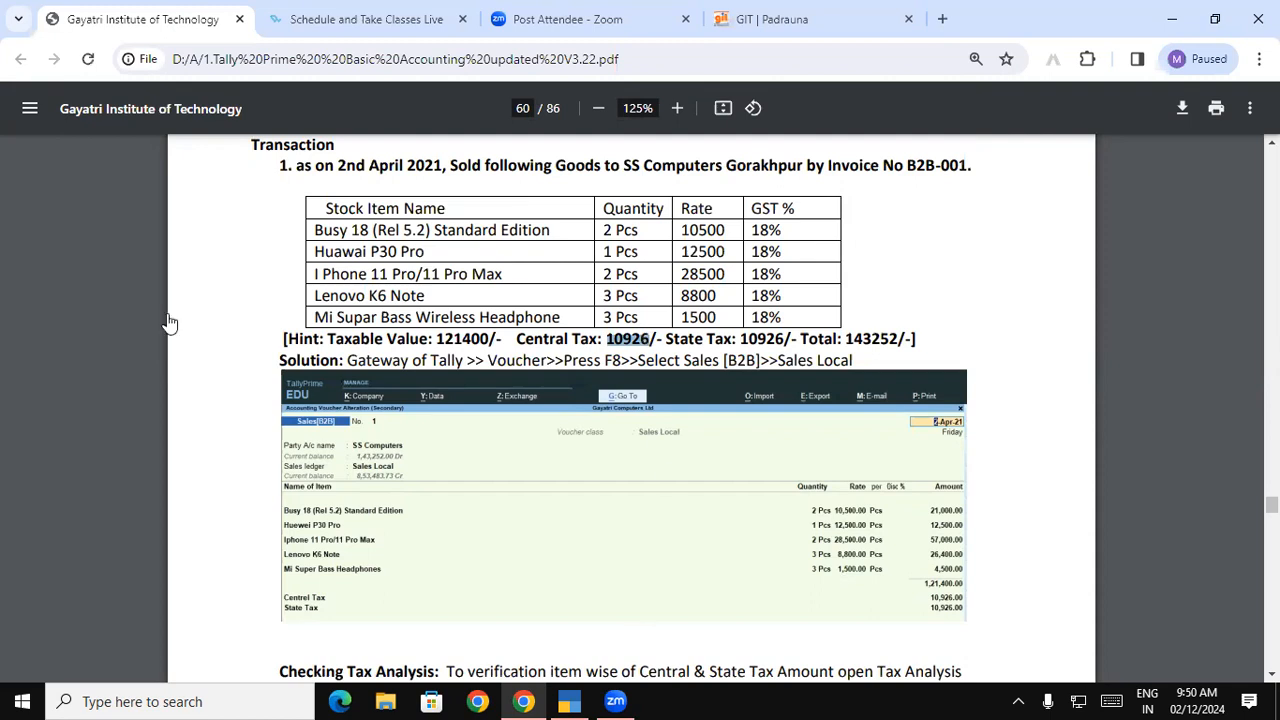
key("alt+Tab")
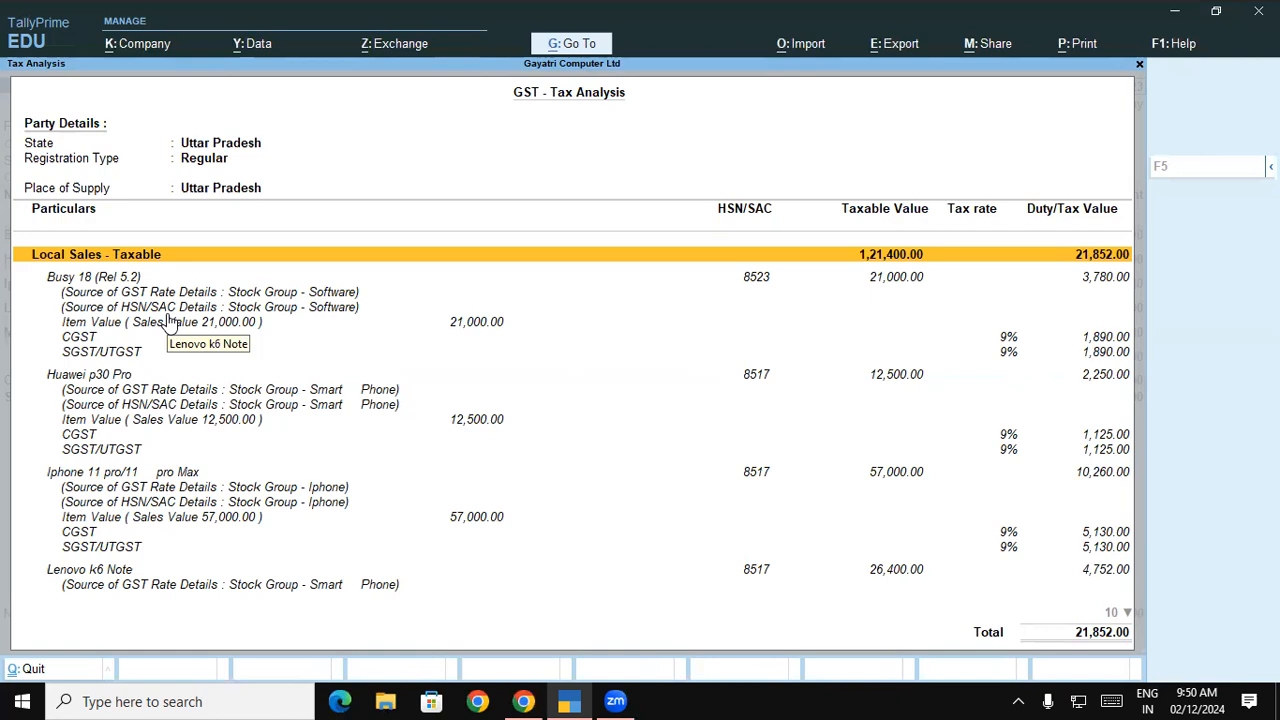
key("Escape")
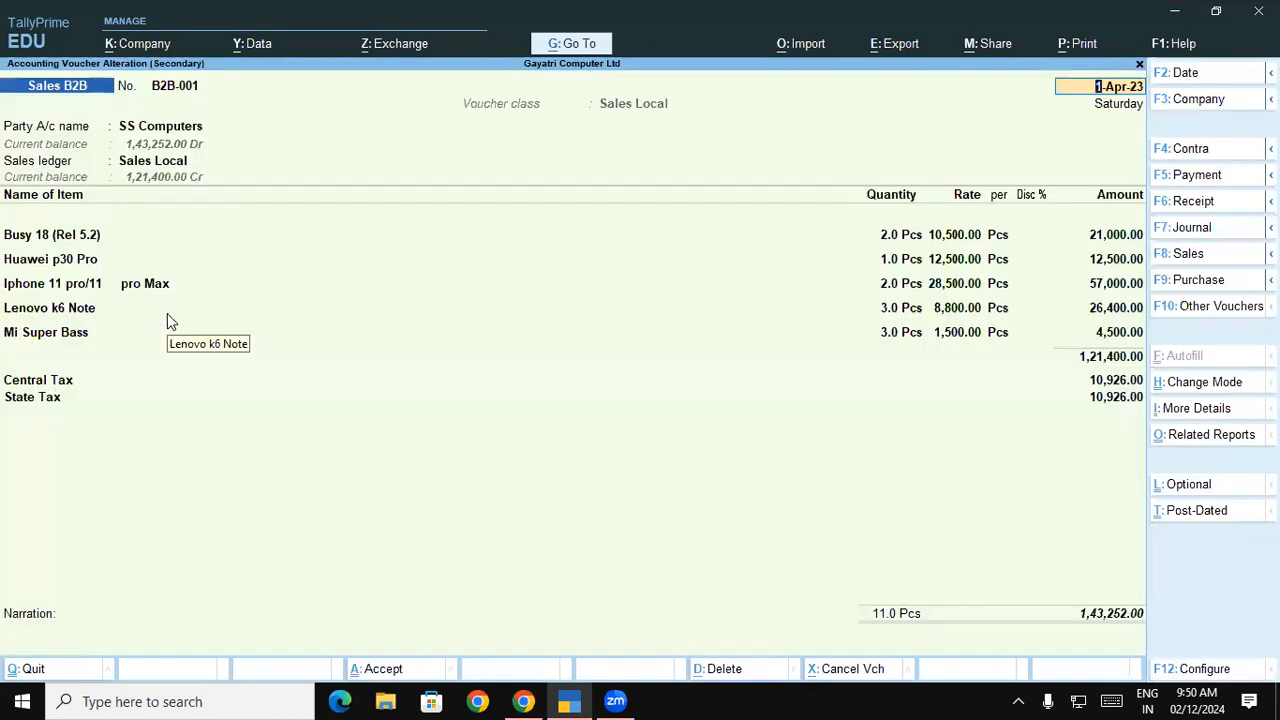
- Preview the Tax Invoice for B2B-001, examine its items and HSN-wise tax breakdown enlarged, and close the preview and voucher
key("ctrl+p")
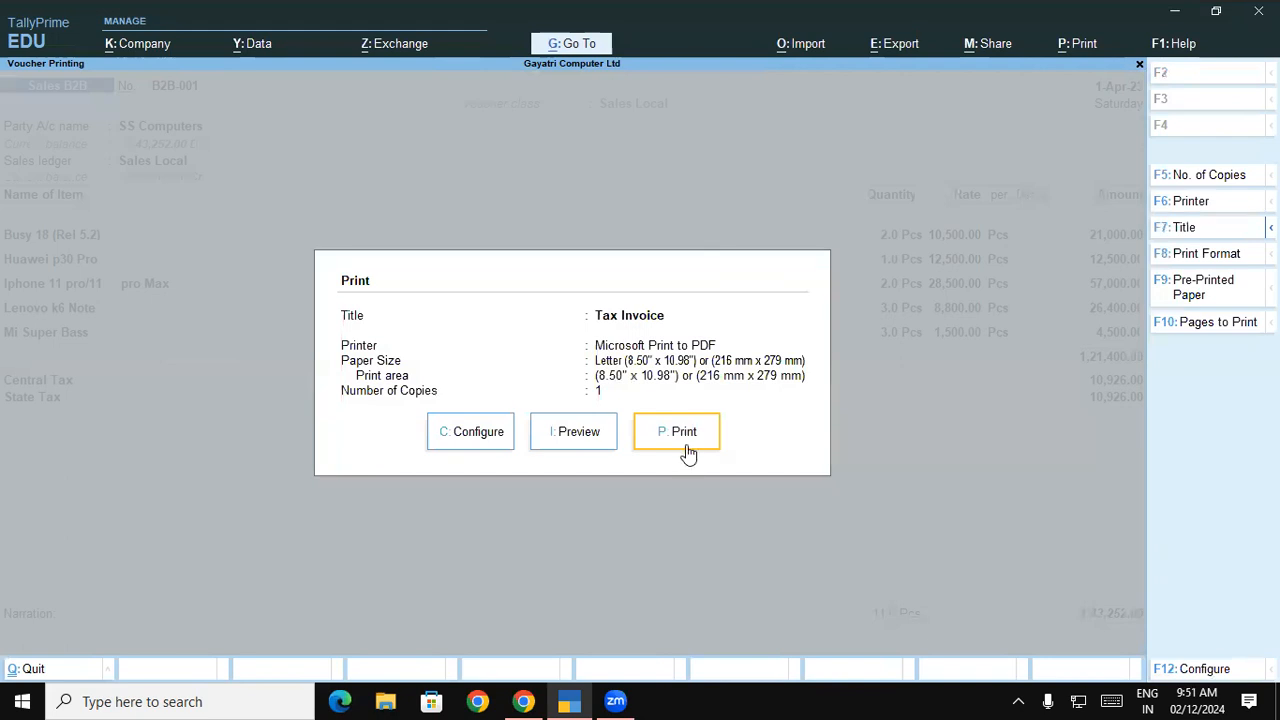
left_click(578, 431)
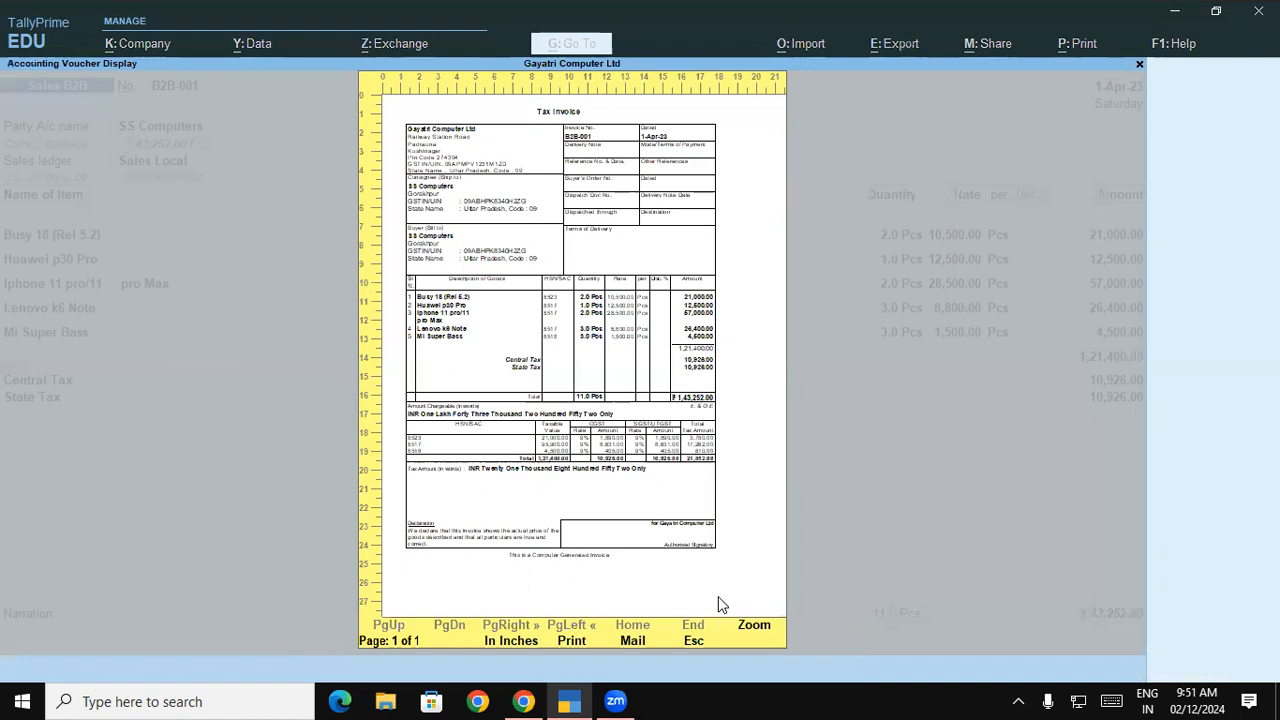
left_click(750, 621)
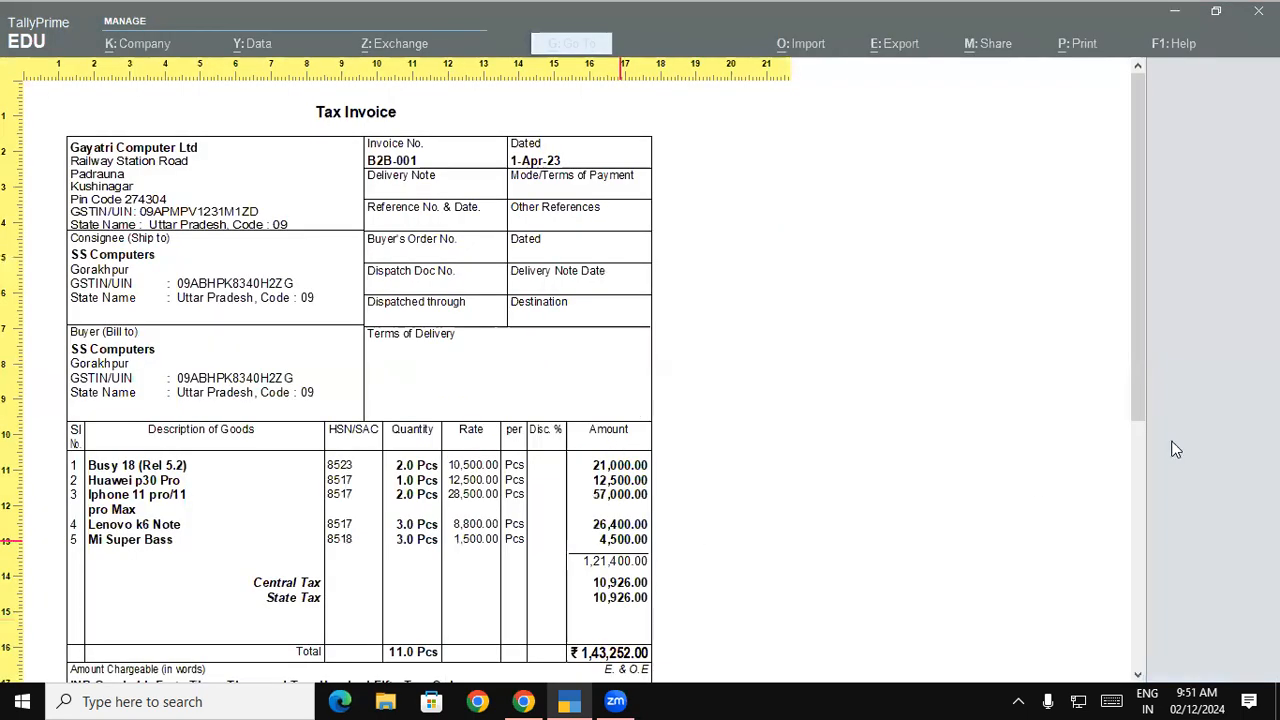
mouse_move(1140, 343)
left_mouse_down()
mouse_move(1147, 369)
mouse_move(1147, 348)
left_mouse_up()
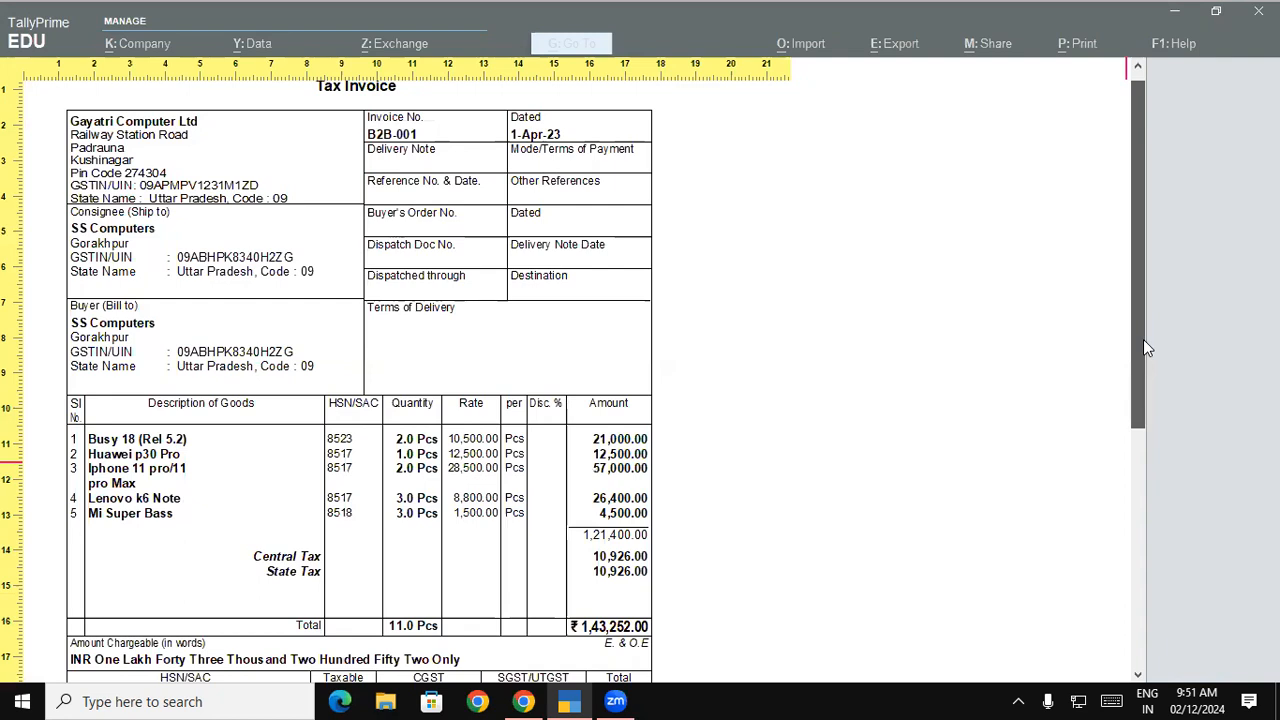
left_click_drag(1147, 347, 1147, 454)
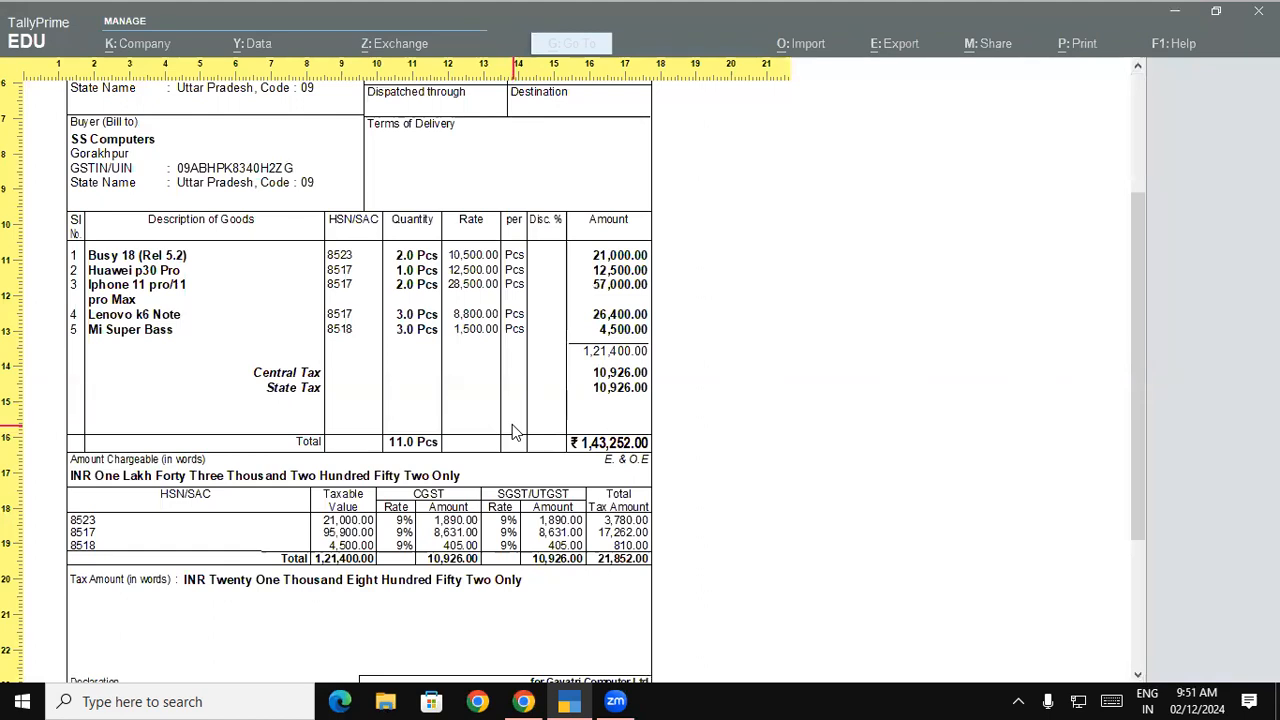
key("Escape")
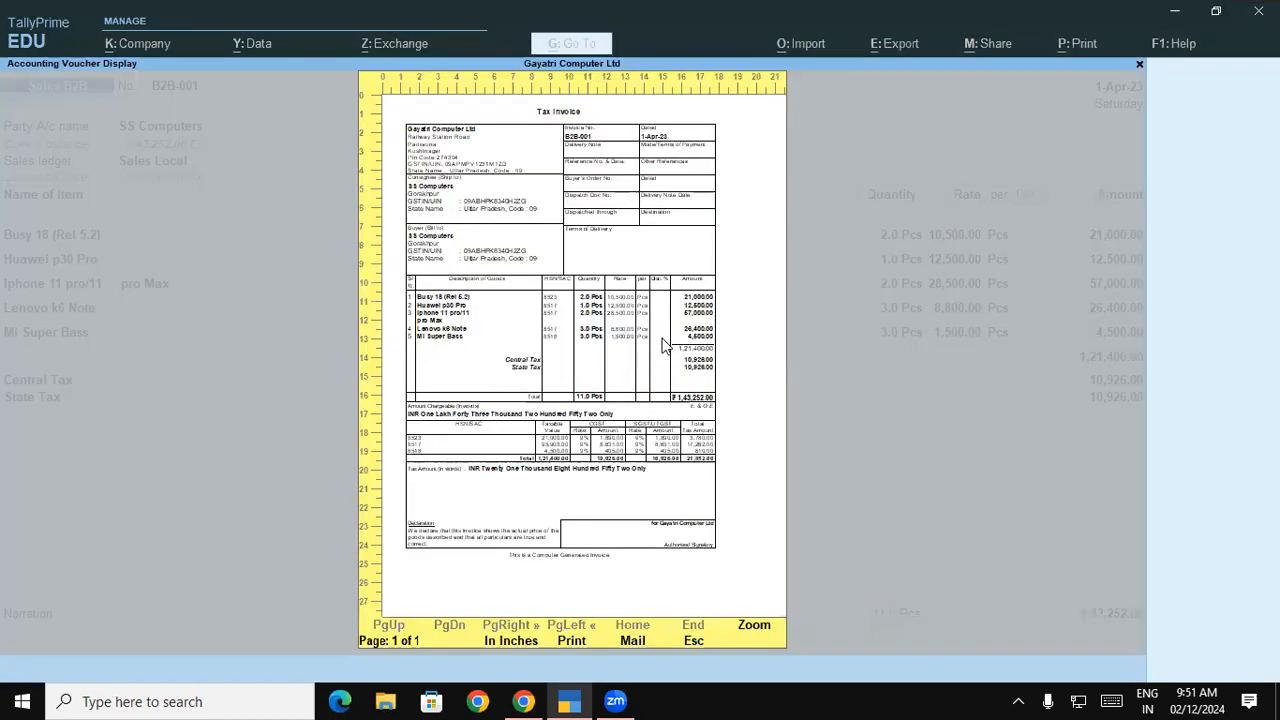
key("Escape")
key("Escape")
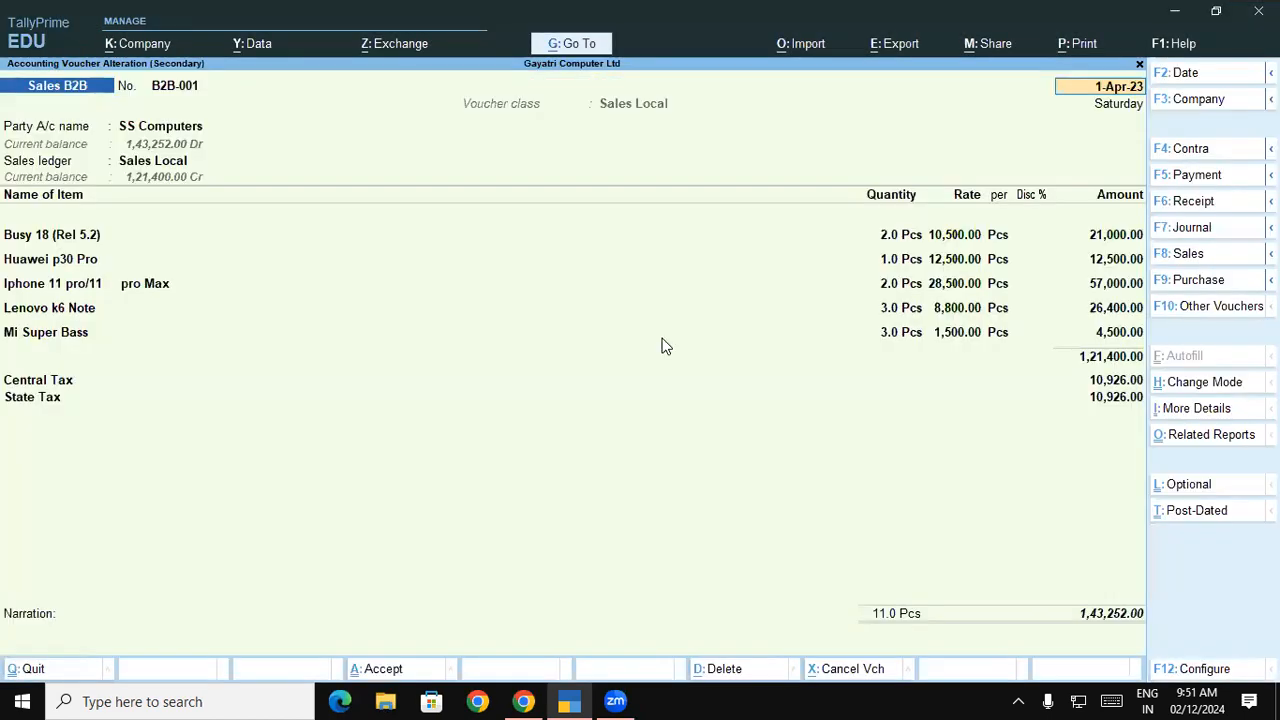
key("Escape")
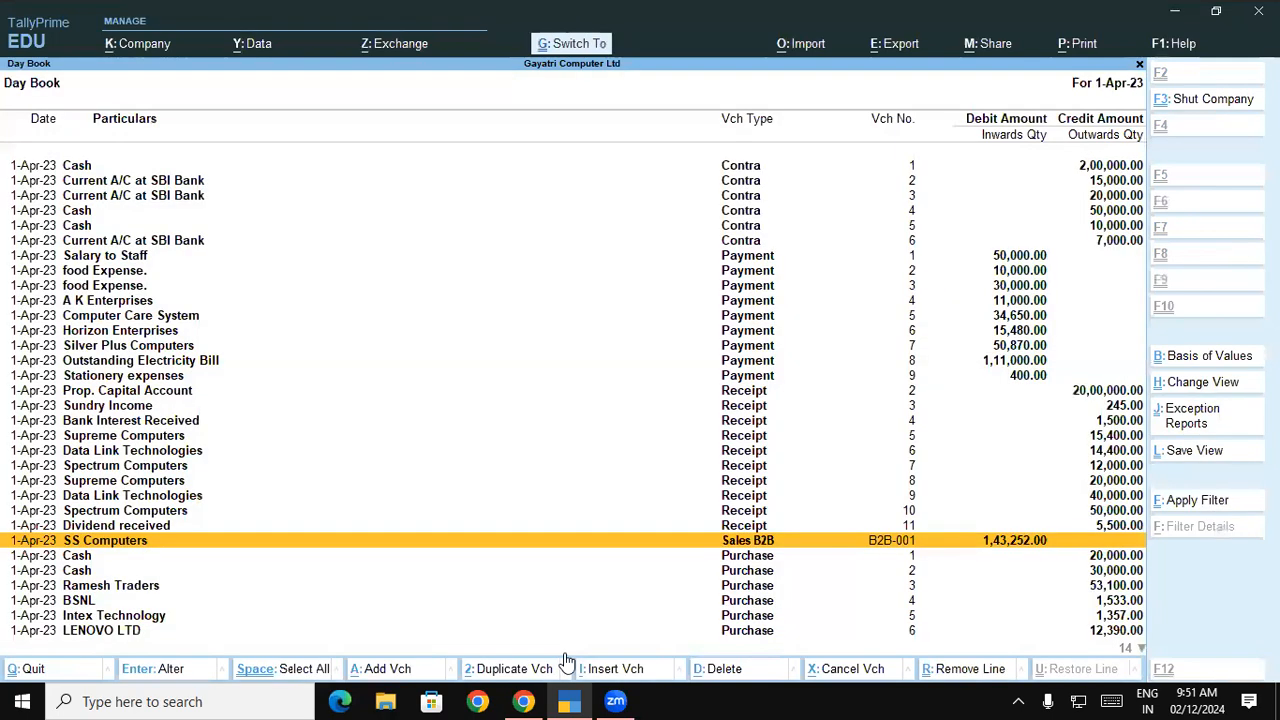
- Switch to the course PDF in Chrome and review the GST tax analysis example on page 61
left_click(523, 701)
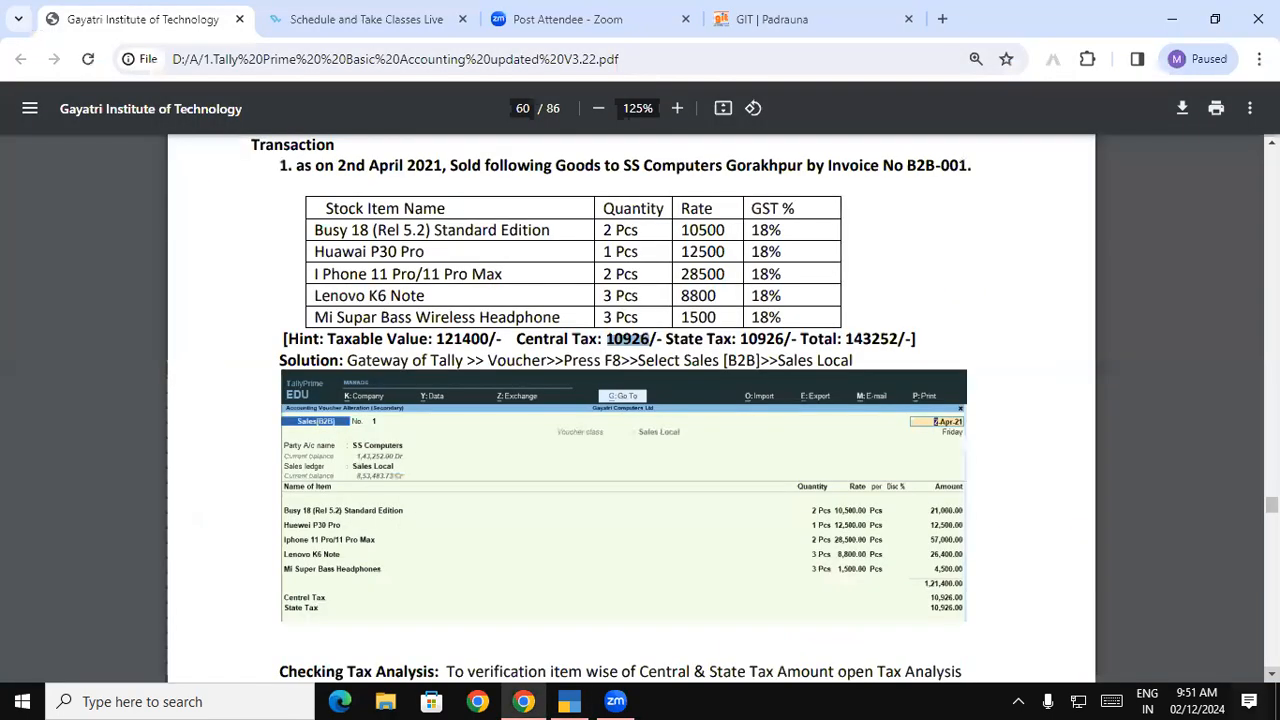
scroll(630, 410, "down", 6)
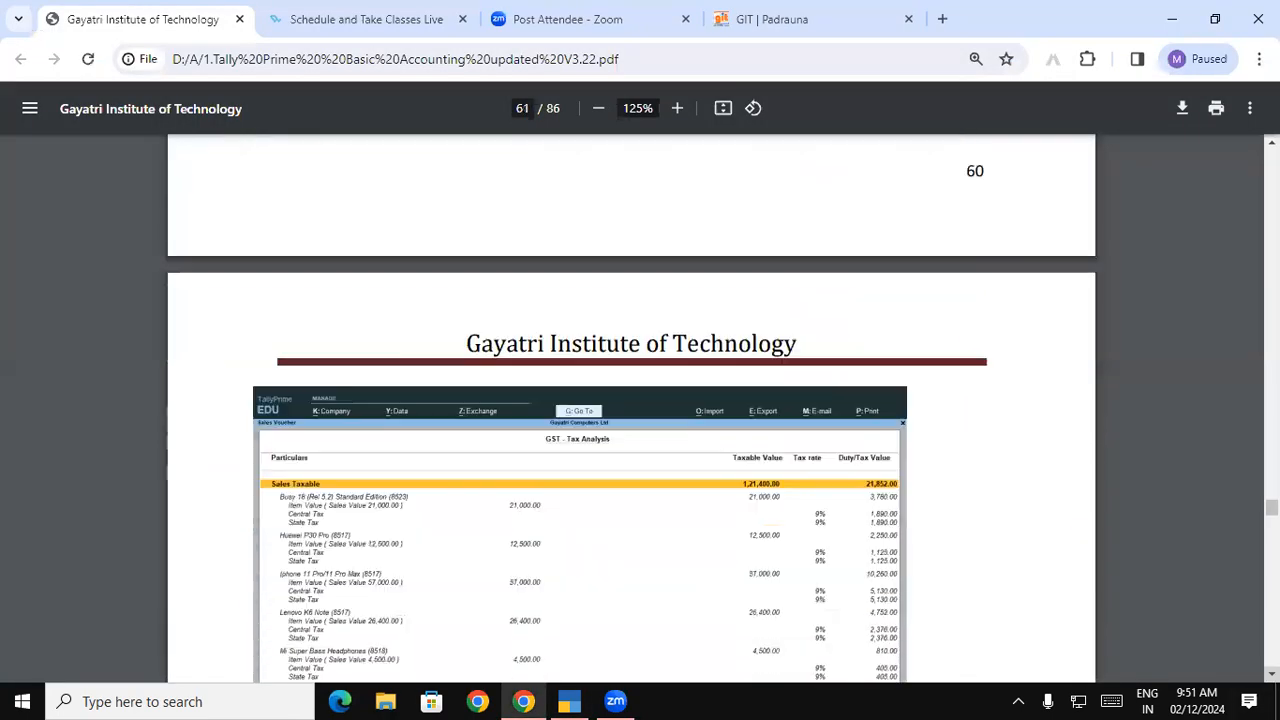
scroll(630, 410, "down", 4)
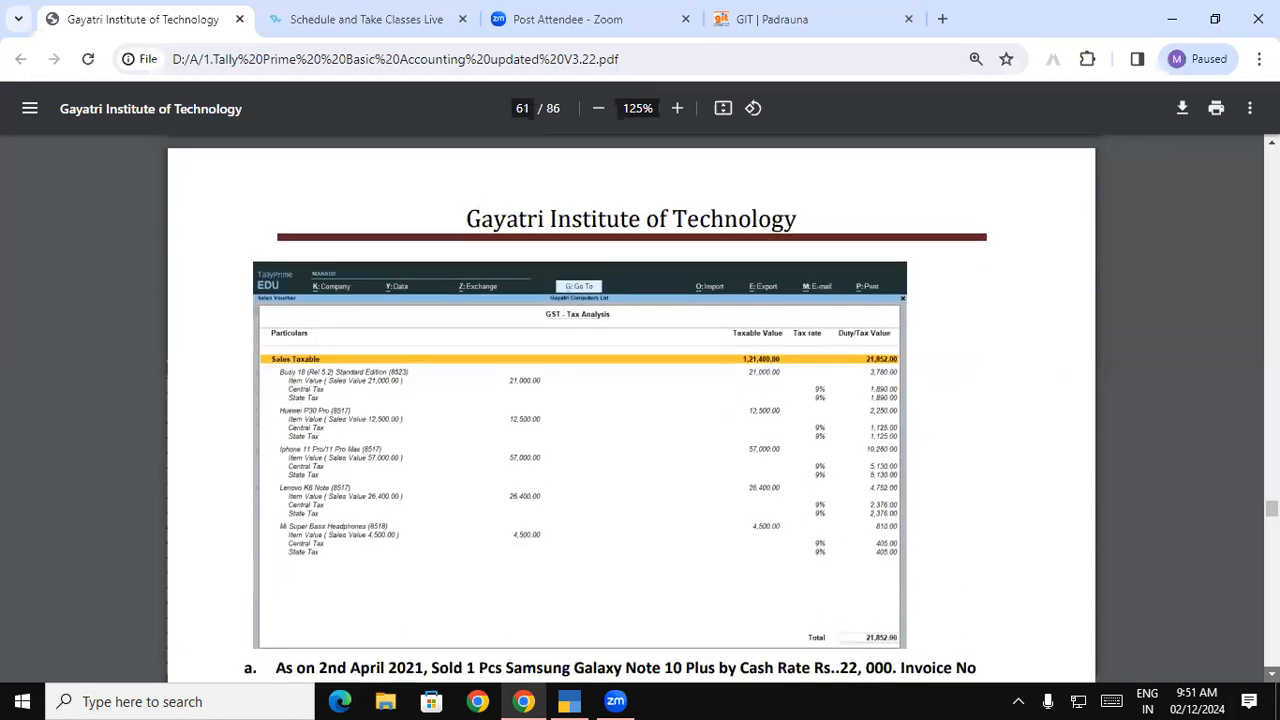
- Read the cash sale exercise for invoice B2C-001 below the tax analysis example on page 61
scroll(185, 441, "down", 3)
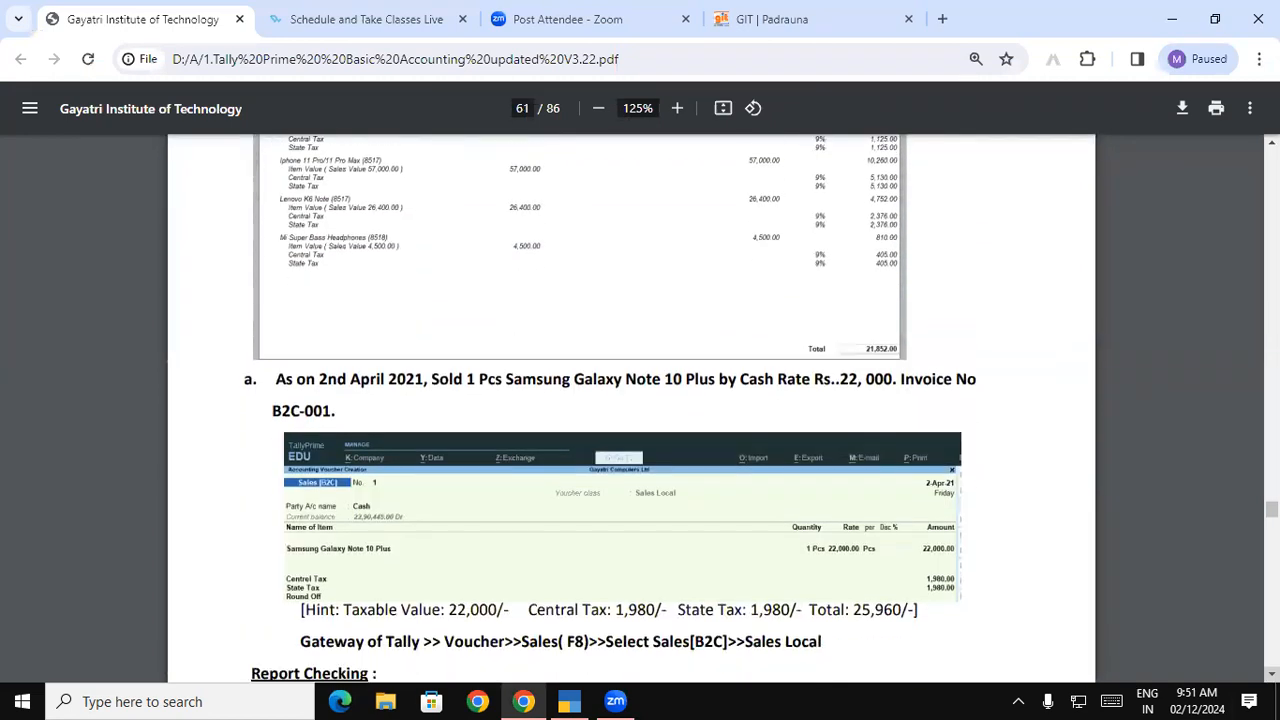
left_click_drag(277, 304, 827, 308)
left_click(866, 303)
left_click_drag(925, 310, 337, 329)
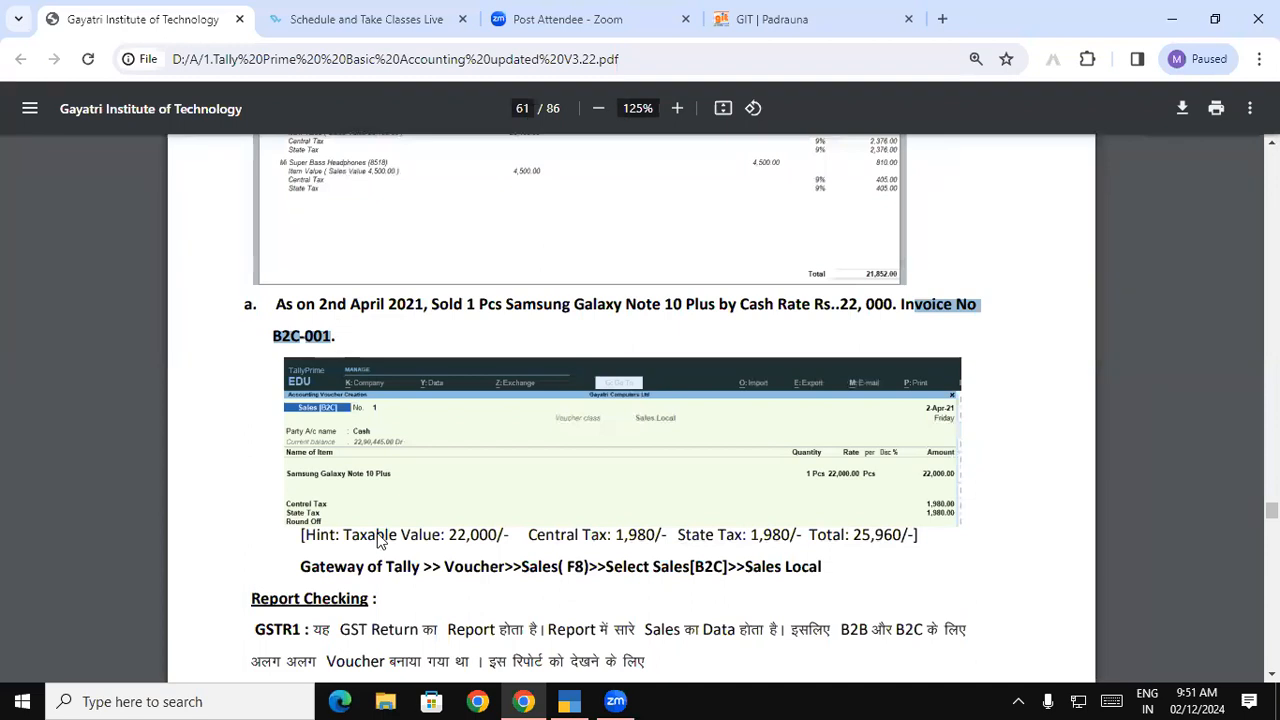
- Switch to TallyPrime, leave the Day Book and start a sales voucher of type Sales B2C with class Sales Local
left_click(569, 701)
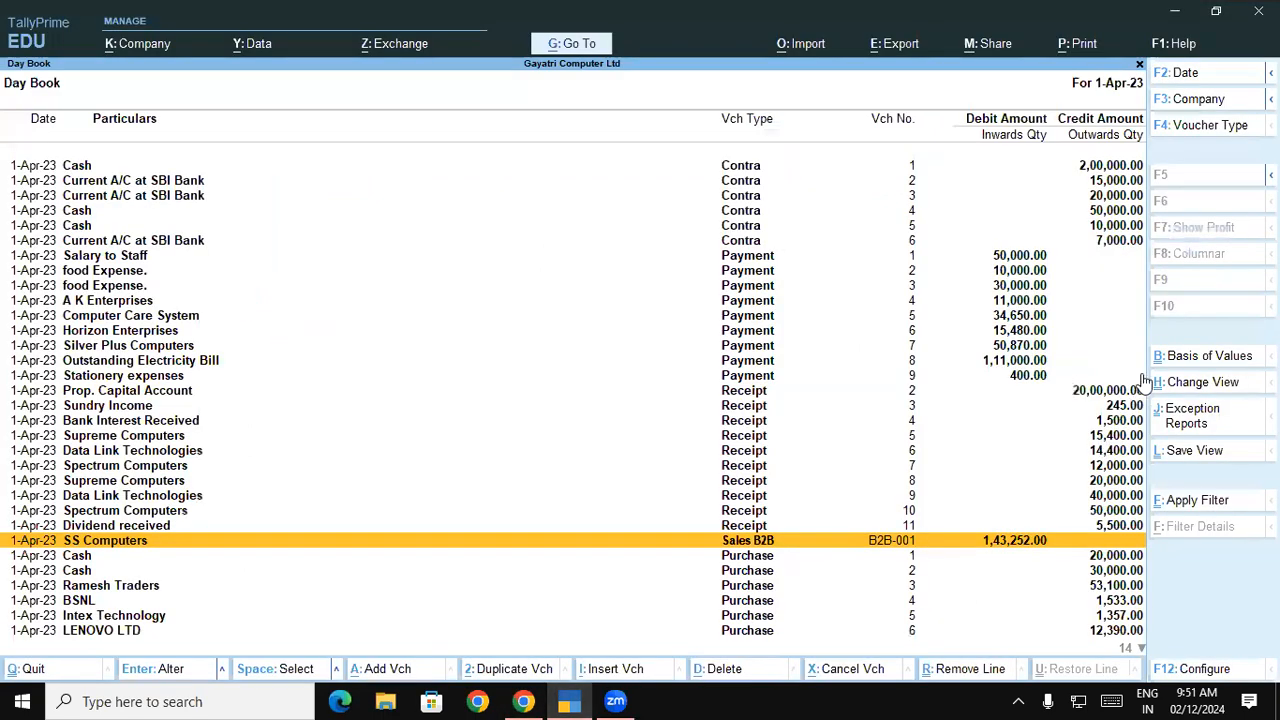
key("Escape")
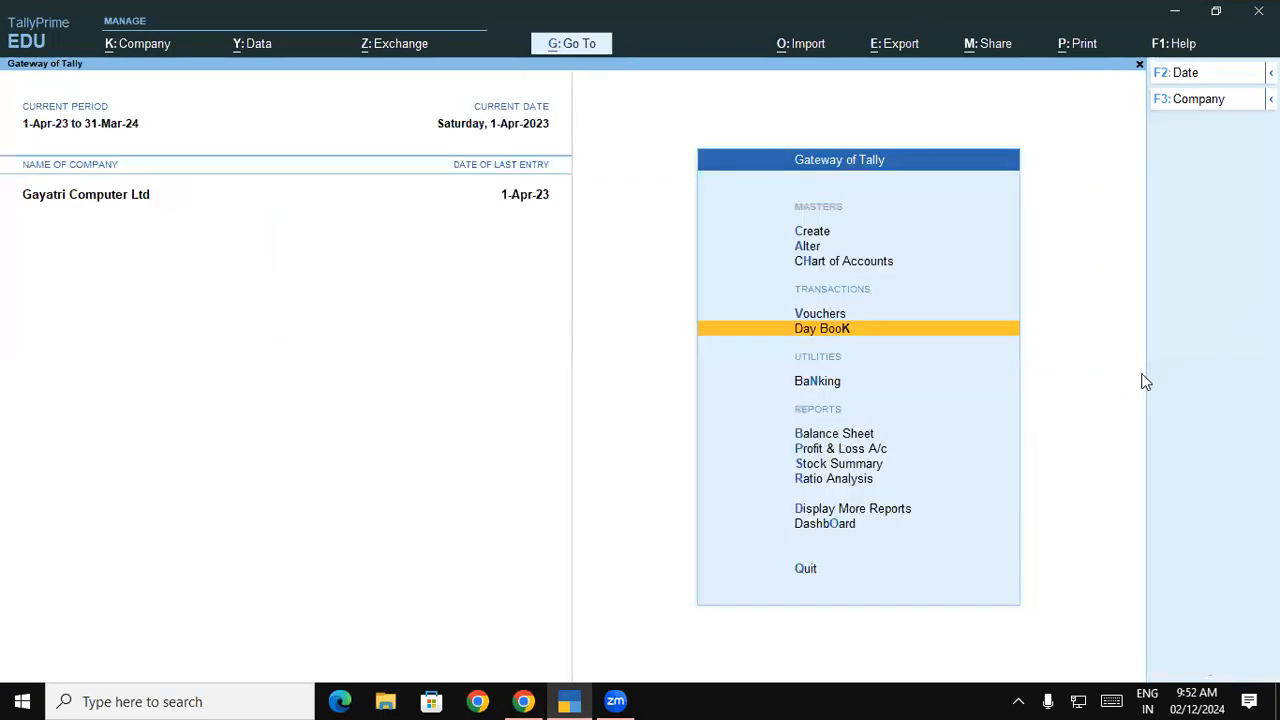
key("Down")
key("Up")
key("v")
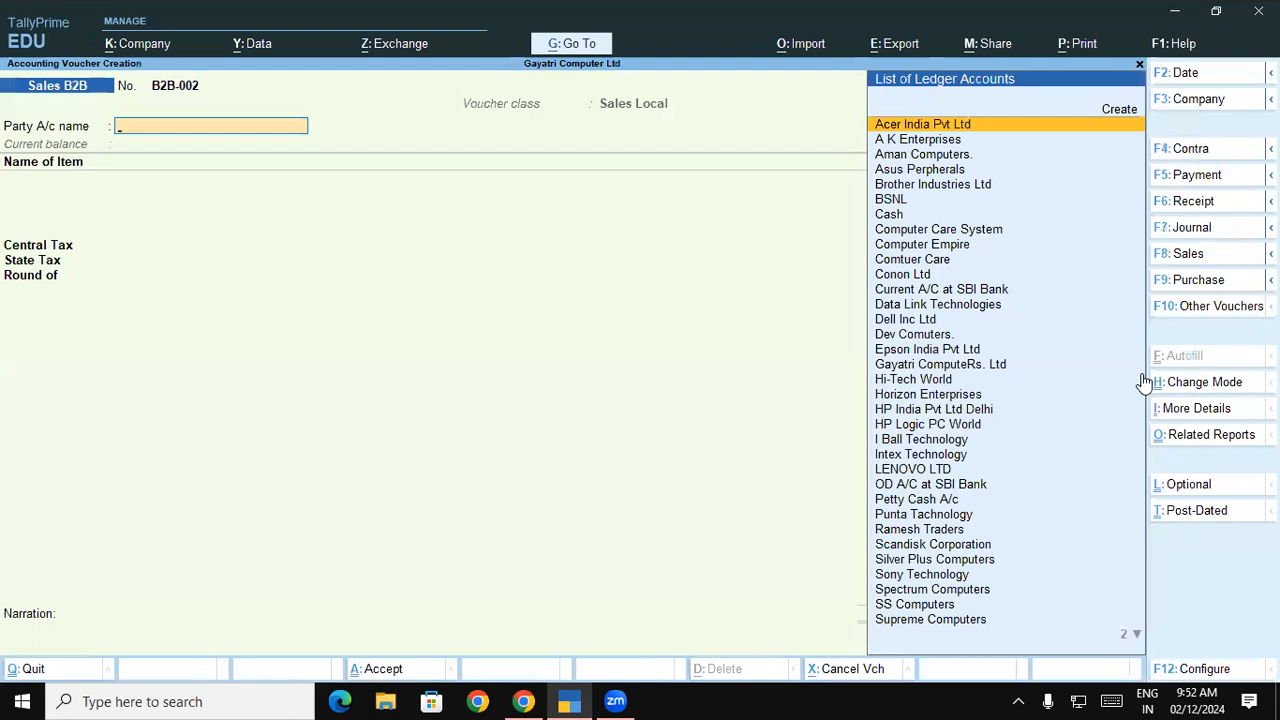
left_click(1177, 254)
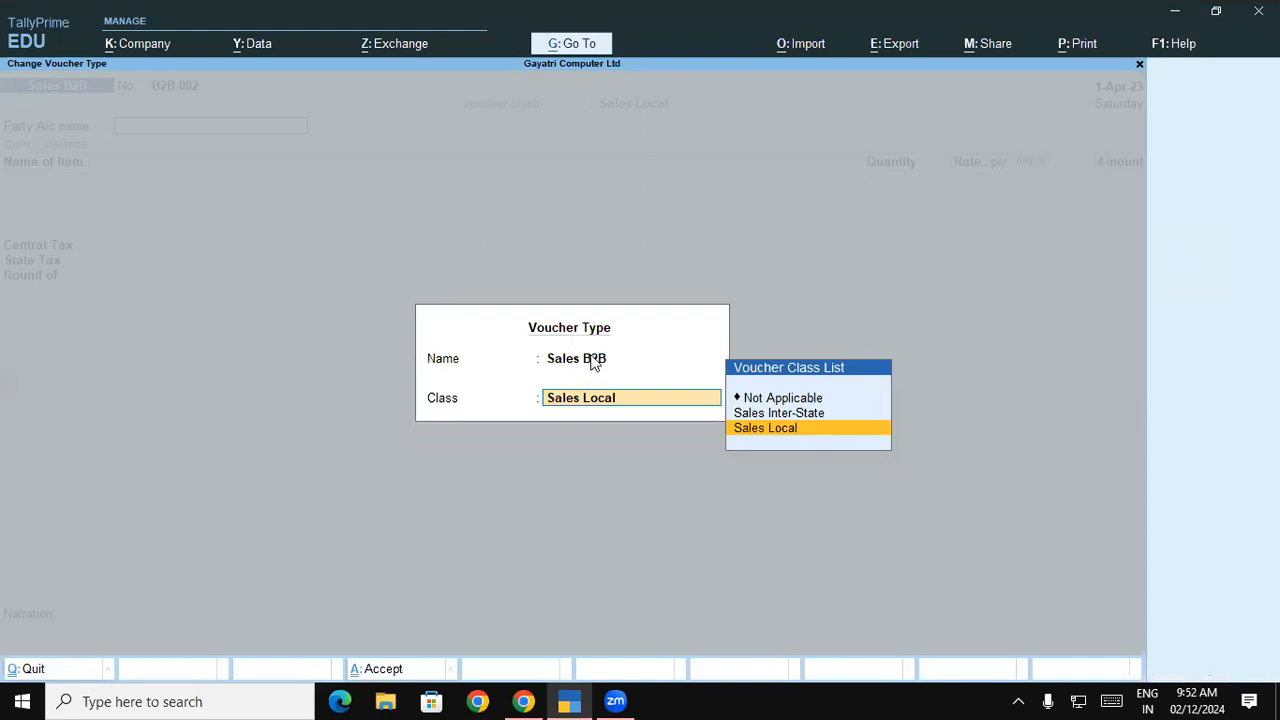
left_click(593, 362)
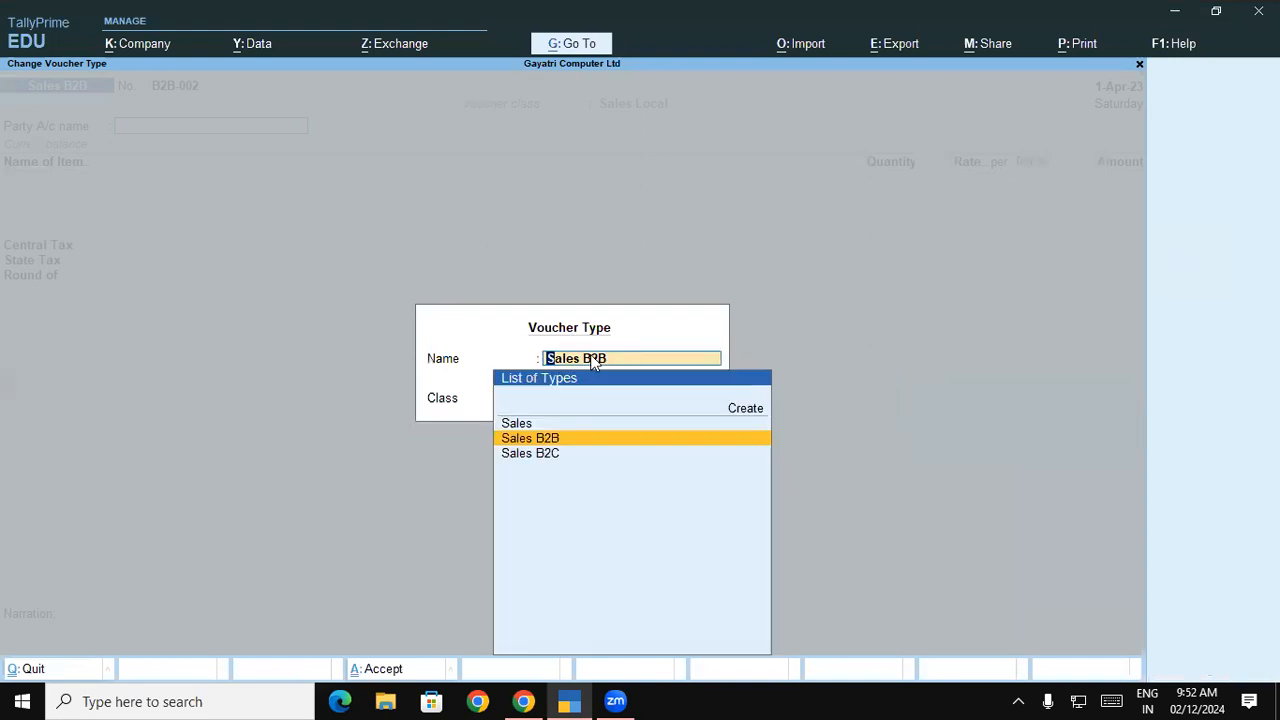
key("Down")
key("Return")
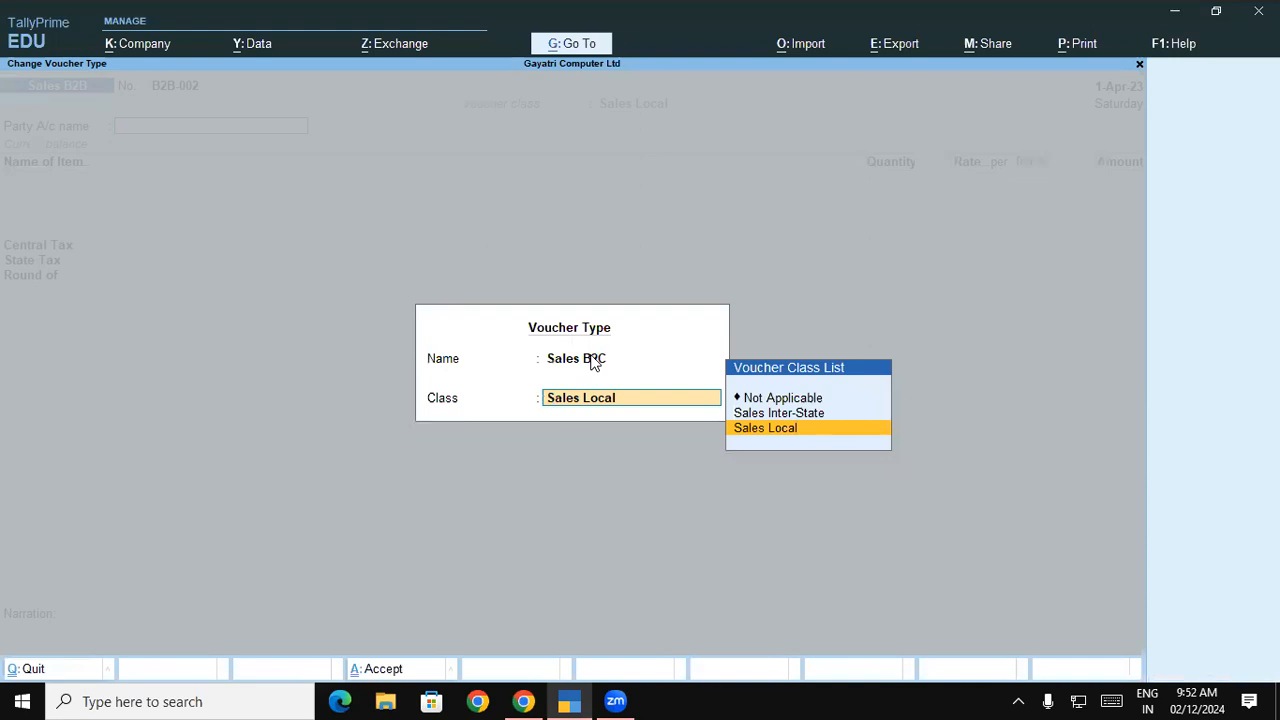
key("Return")
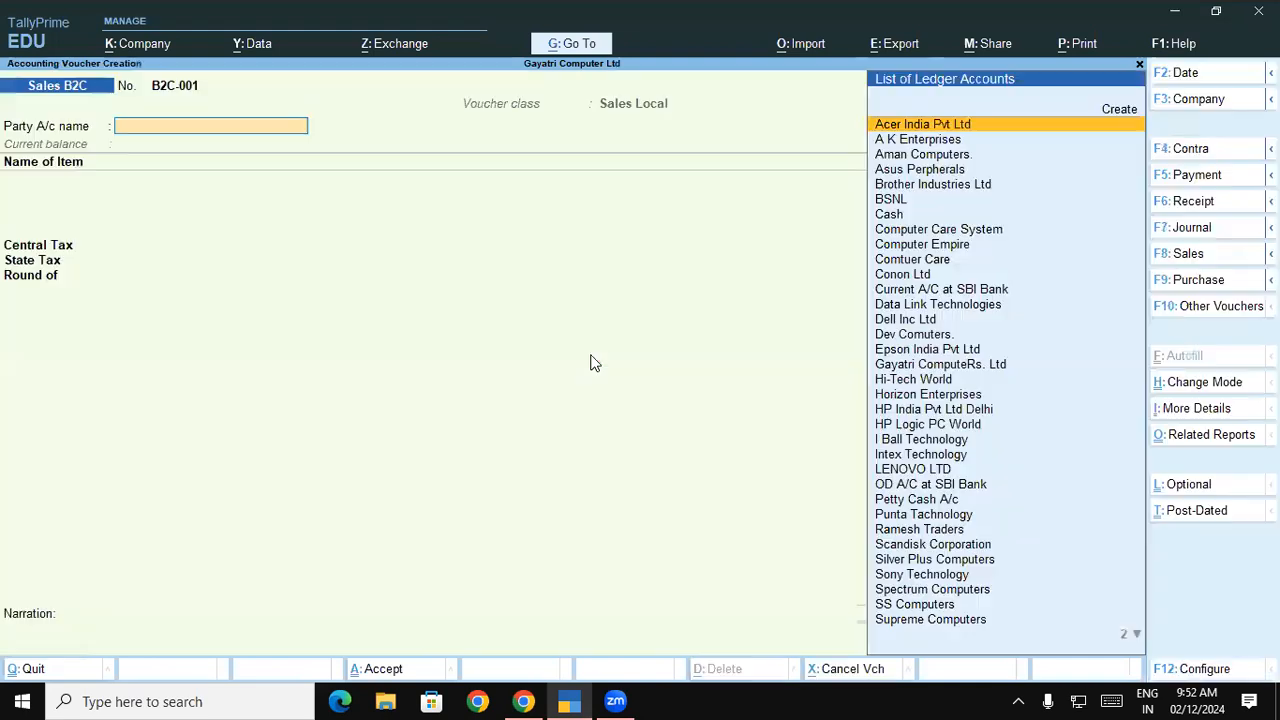
- Check the buyer in the PDF exercise, set the voucher's party account to Cash and accept the default dispatch and party details
key("alt+Tab")
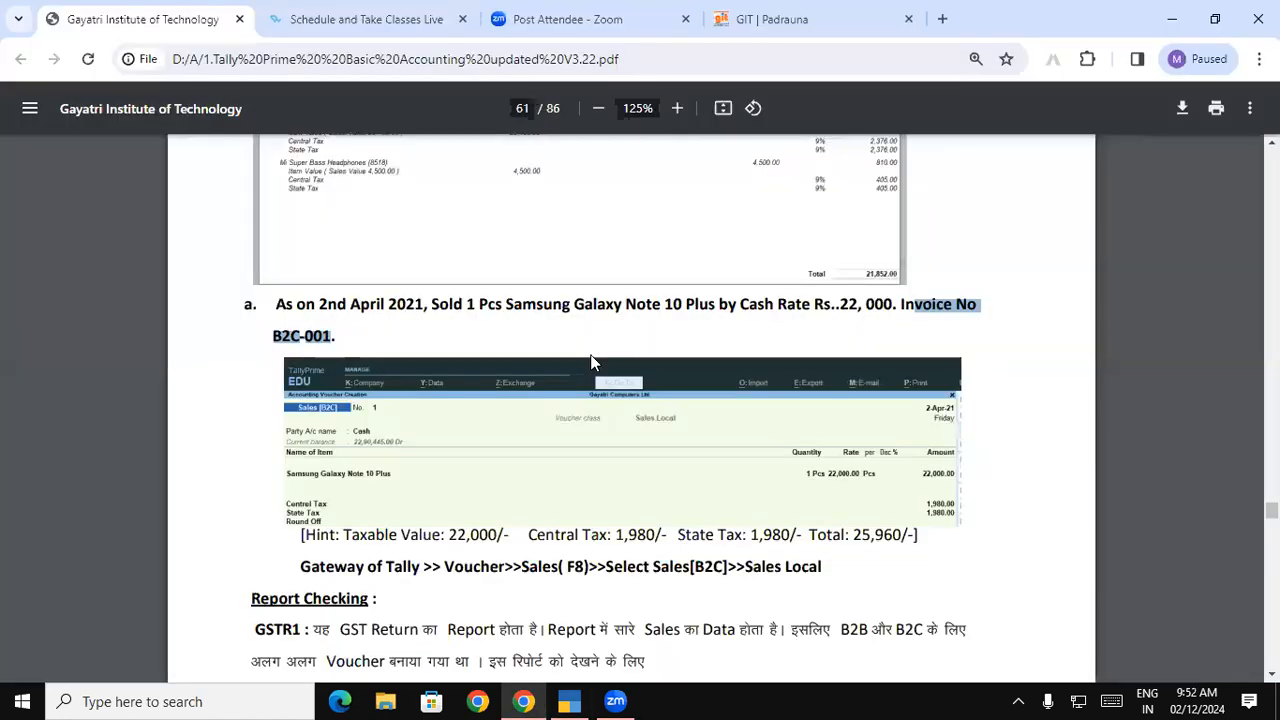
left_click_drag(516, 305, 622, 306)
left_click_drag(739, 305, 771, 307)
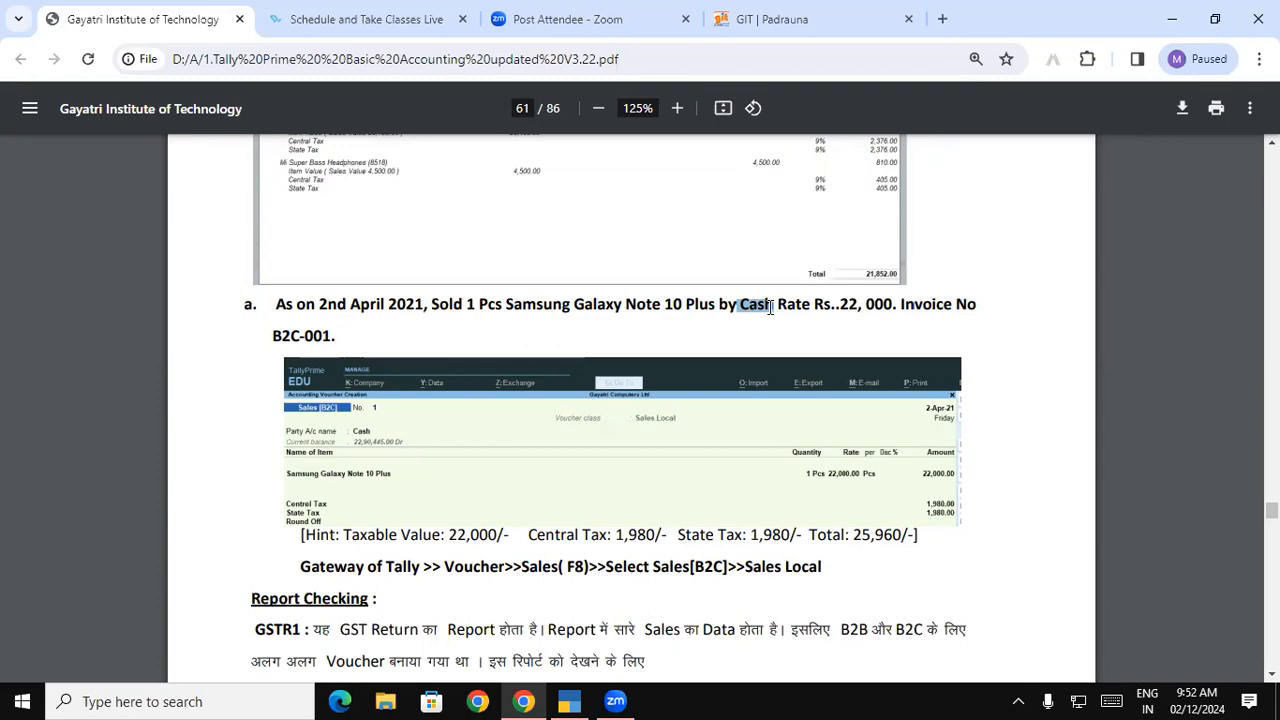
key("alt+Tab")
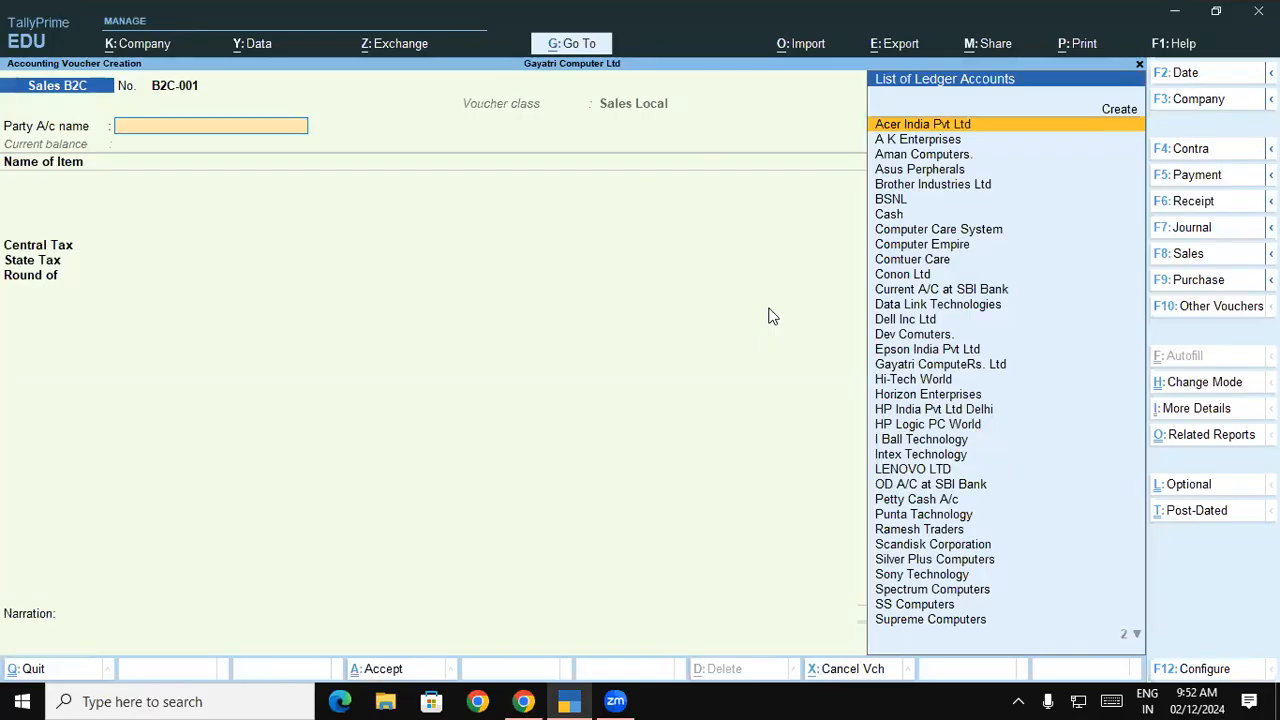
type("ca")
key("Return")
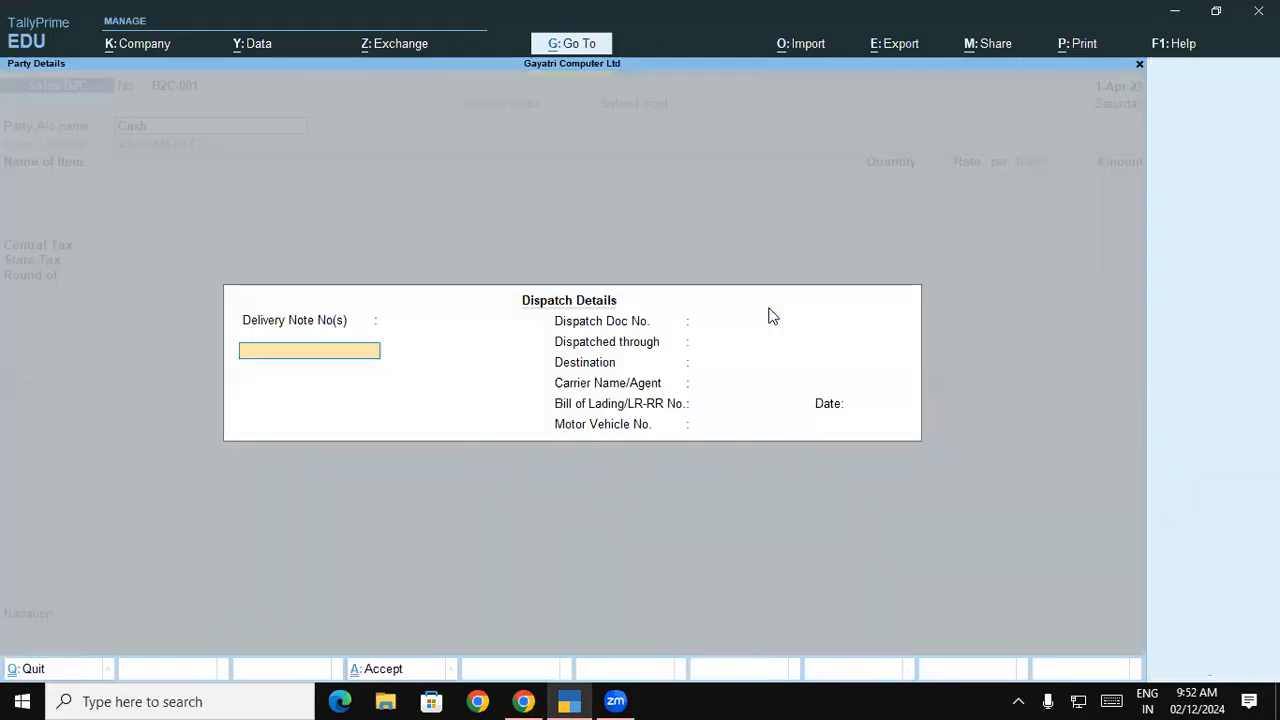
key("ctrl+a")
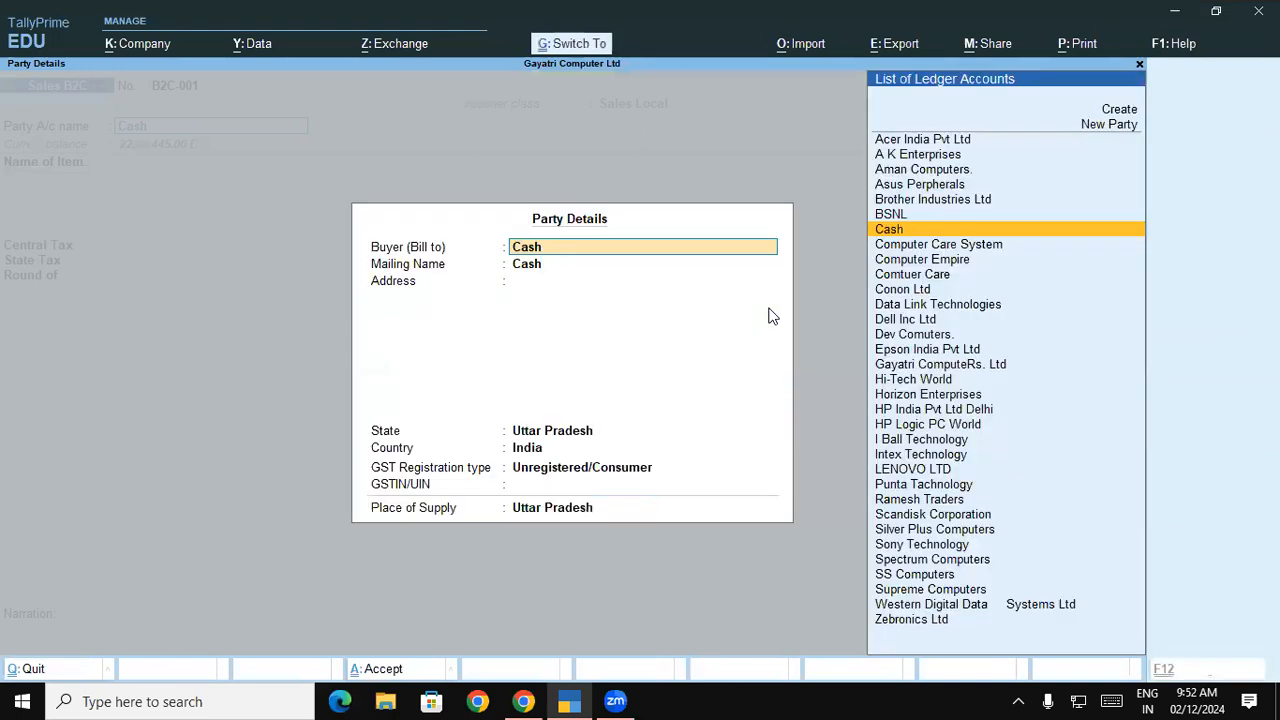
key("ctrl+a")
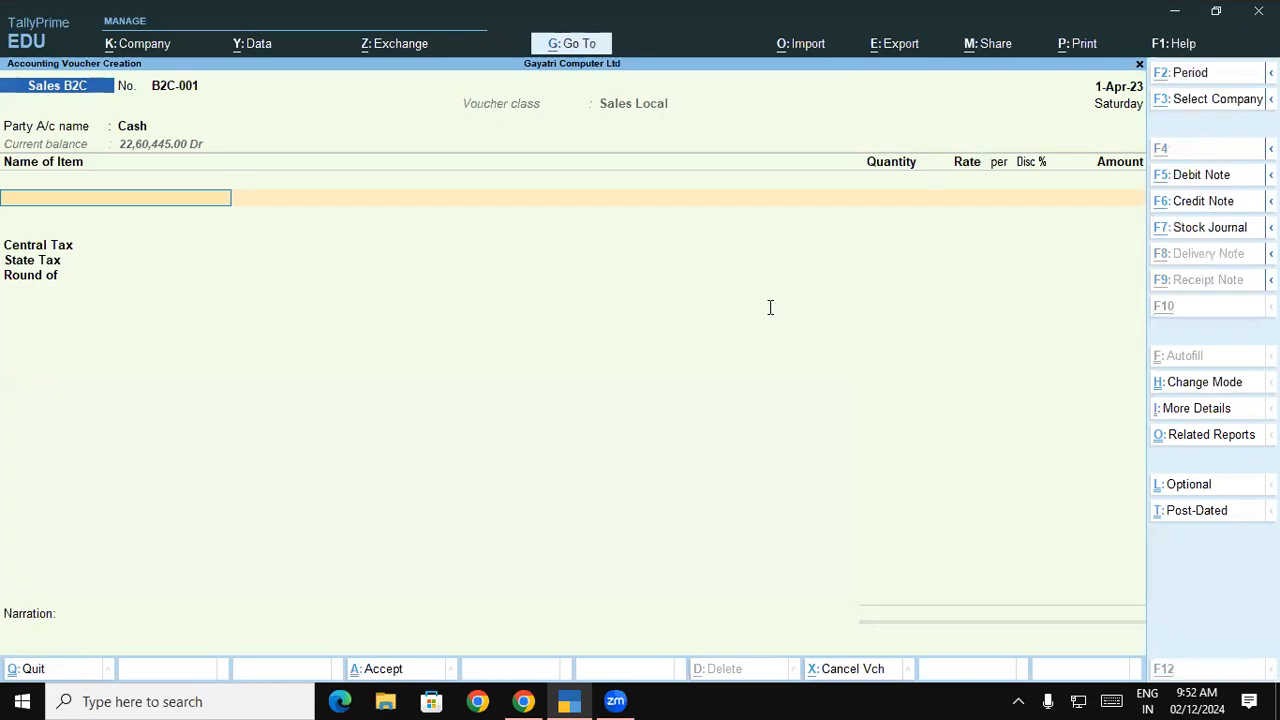
- Add the item Samsung Galaxy Note 10 Plus from the Shop godown, 1 Pcs at a rate of 22,000
key("alt+Tab")
key("alt+Tab")
type("S")
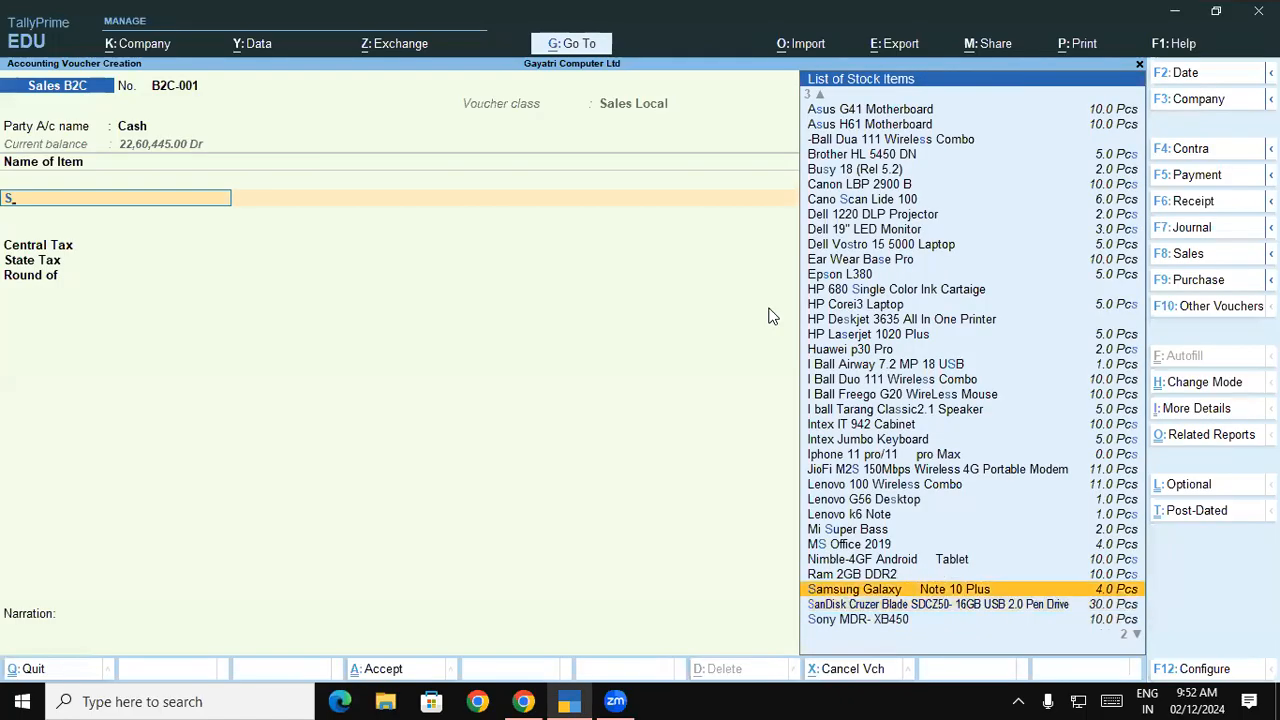
key("Return")
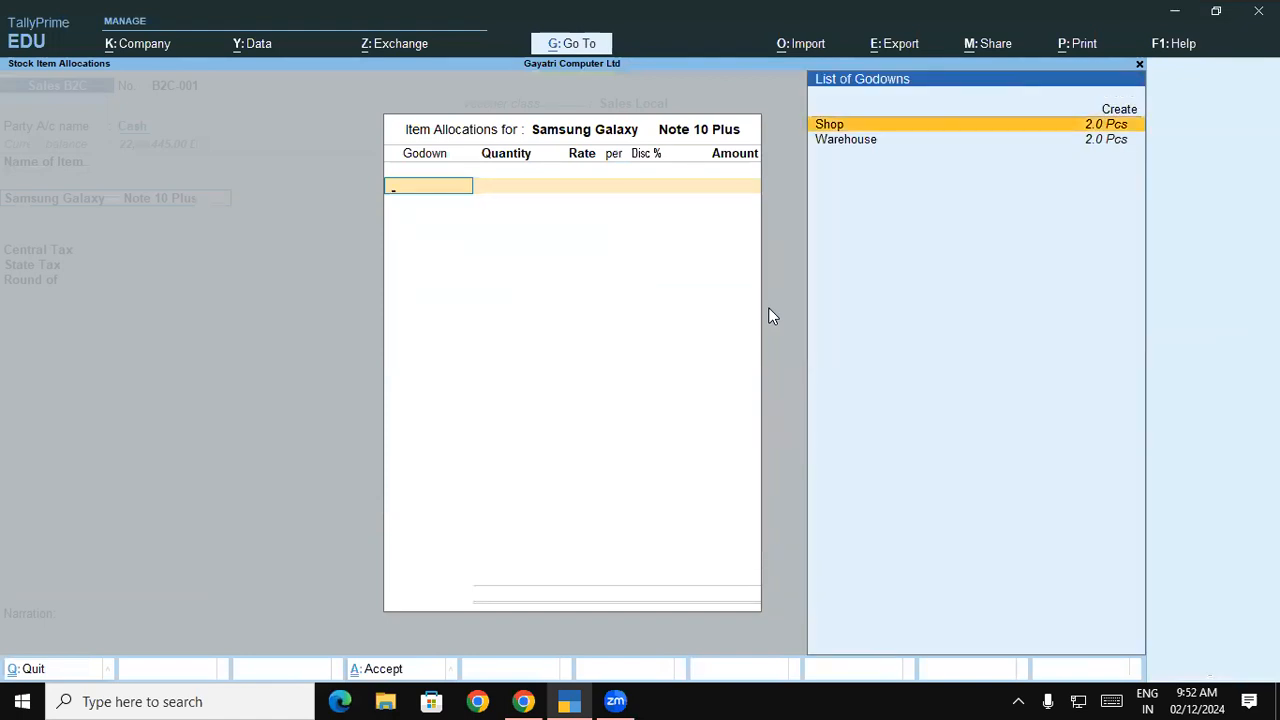
key("alt+Tab")
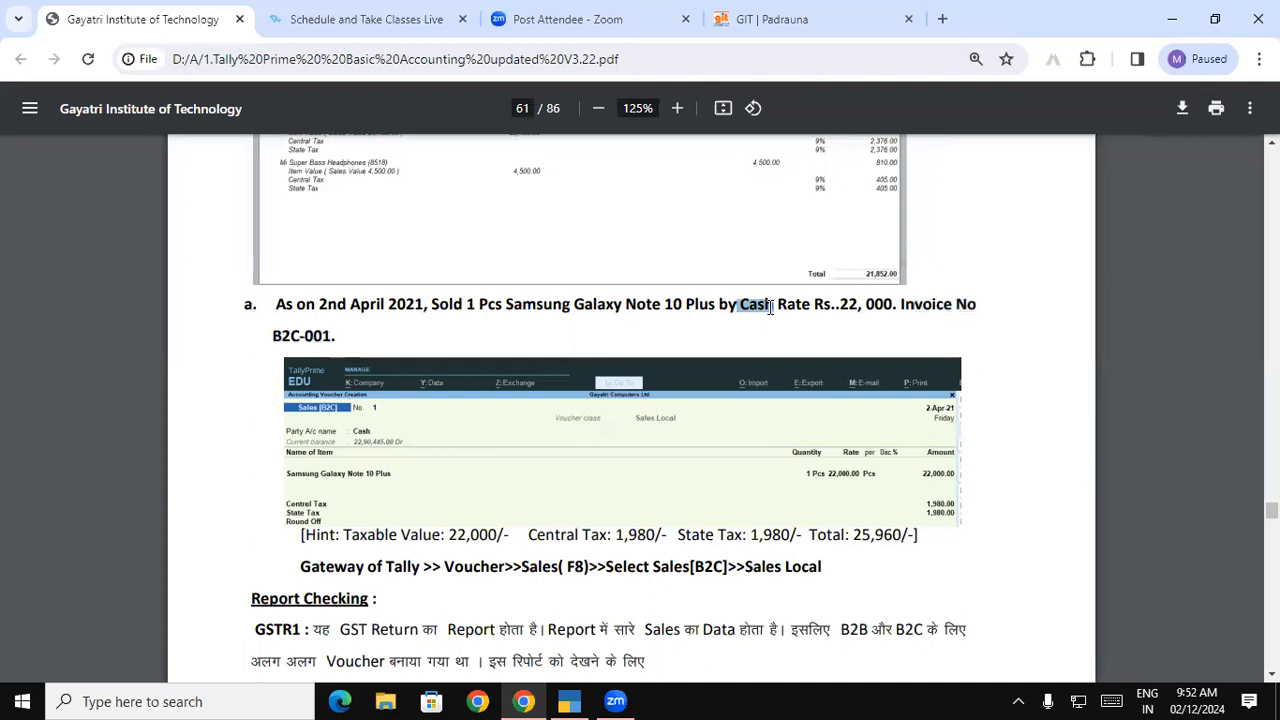
key("alt+Tab")
key("Return")
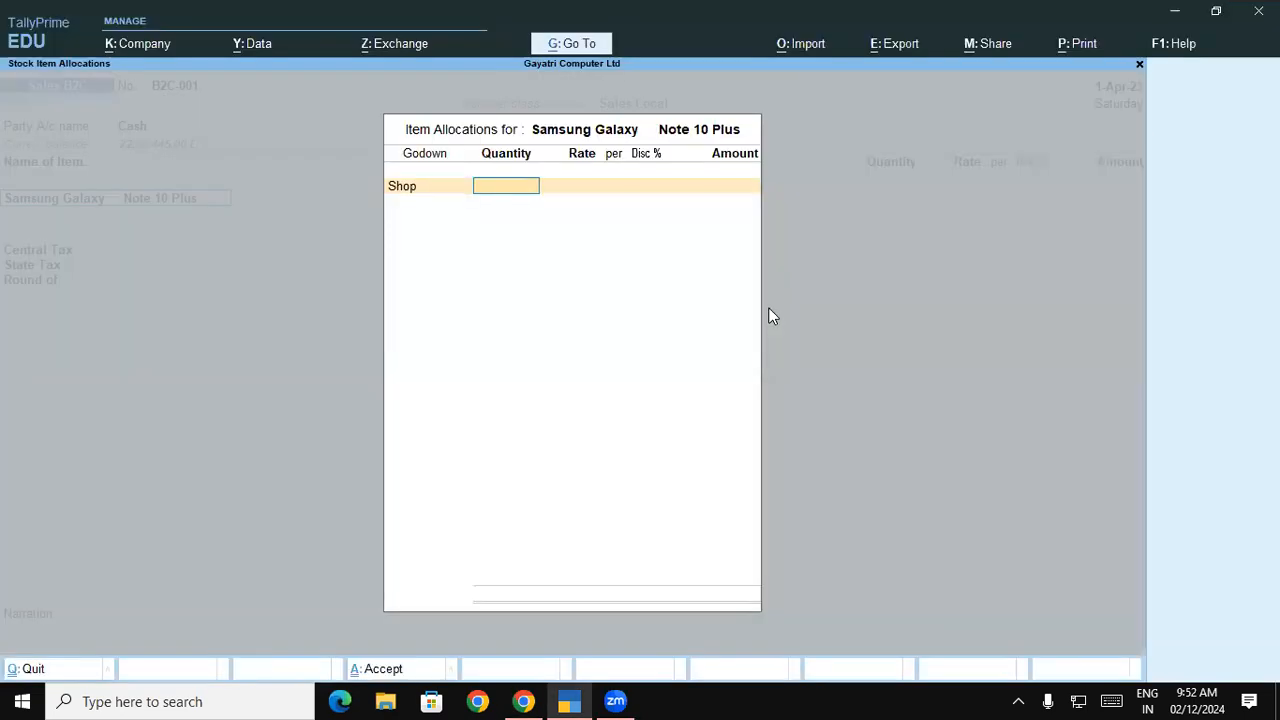
key("Return")
type("22,000")
key("Return")
key("Return")
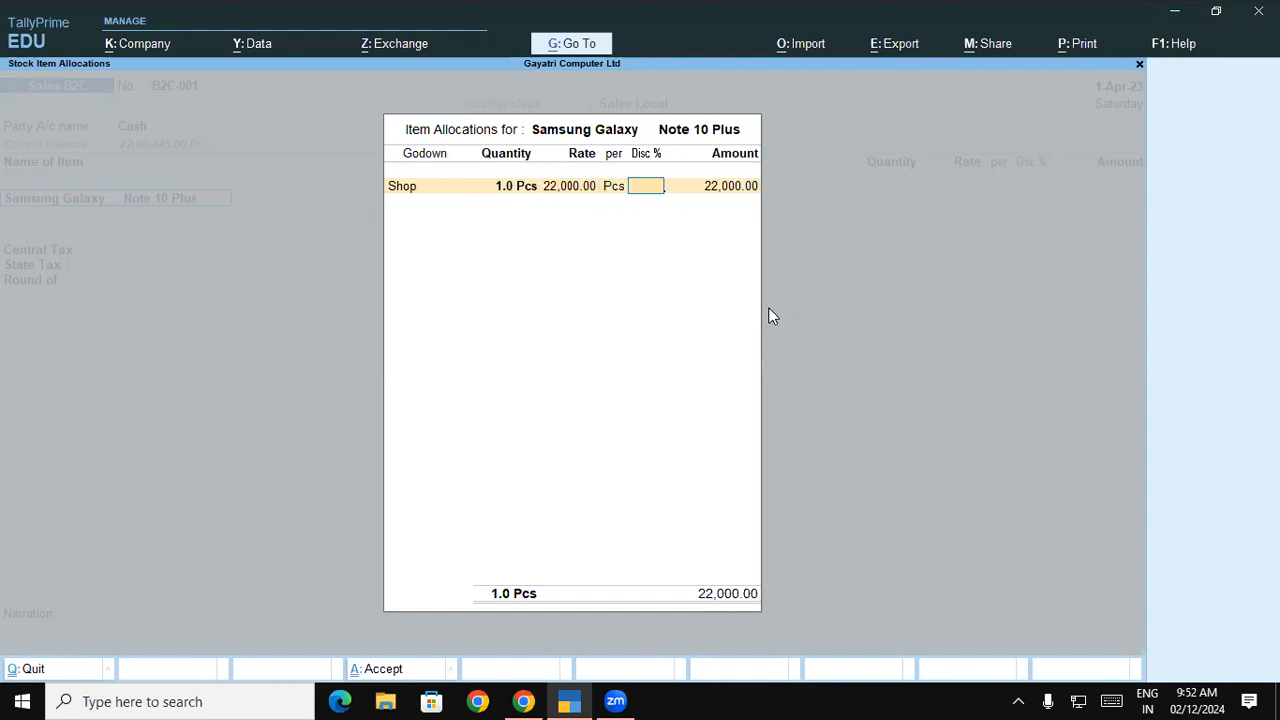
key("Return")
key("Return")
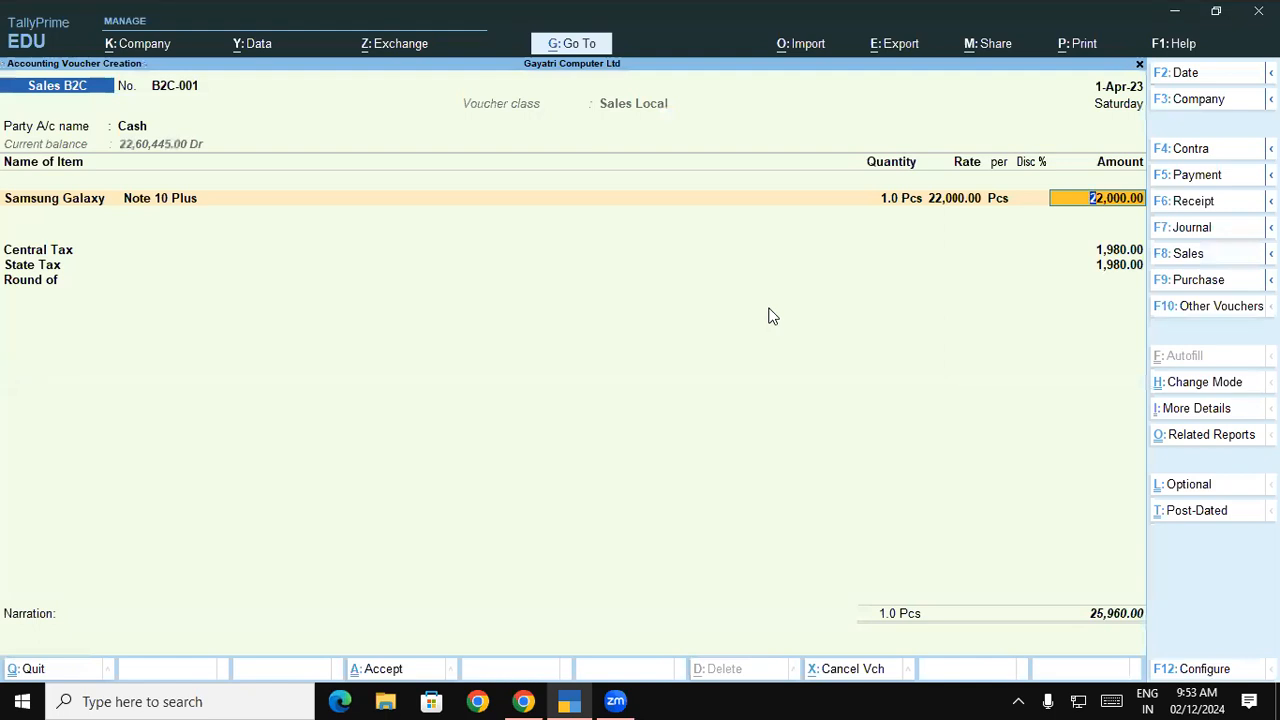
- Compare the voucher's taxes and total with the B2C-001 hint in the Chrome PDF
key("alt+Tab")
left_click_drag(680, 535, 948, 540)
left_click(916, 537)
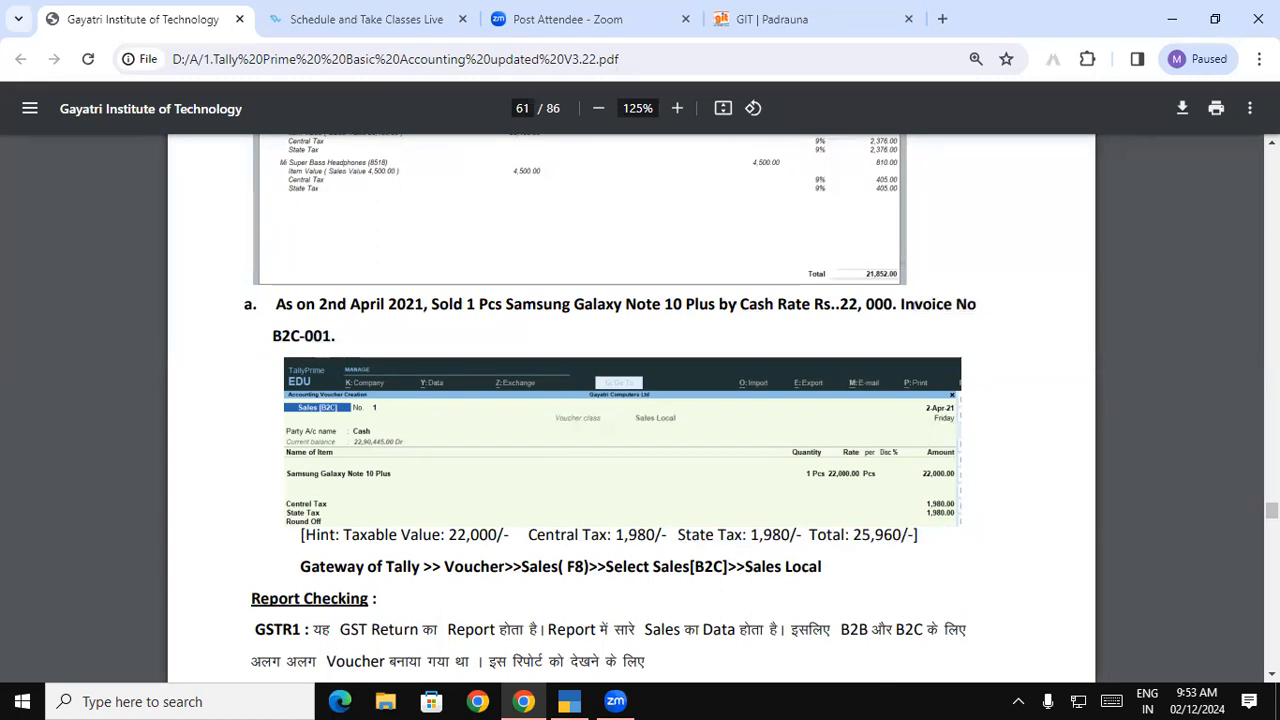
- Read the GSTR1 report checking notes and the Sale B2C Large explanation with its B2C-002 exercise on pages 61 and 62
scroll(520, 277, "down", 4)
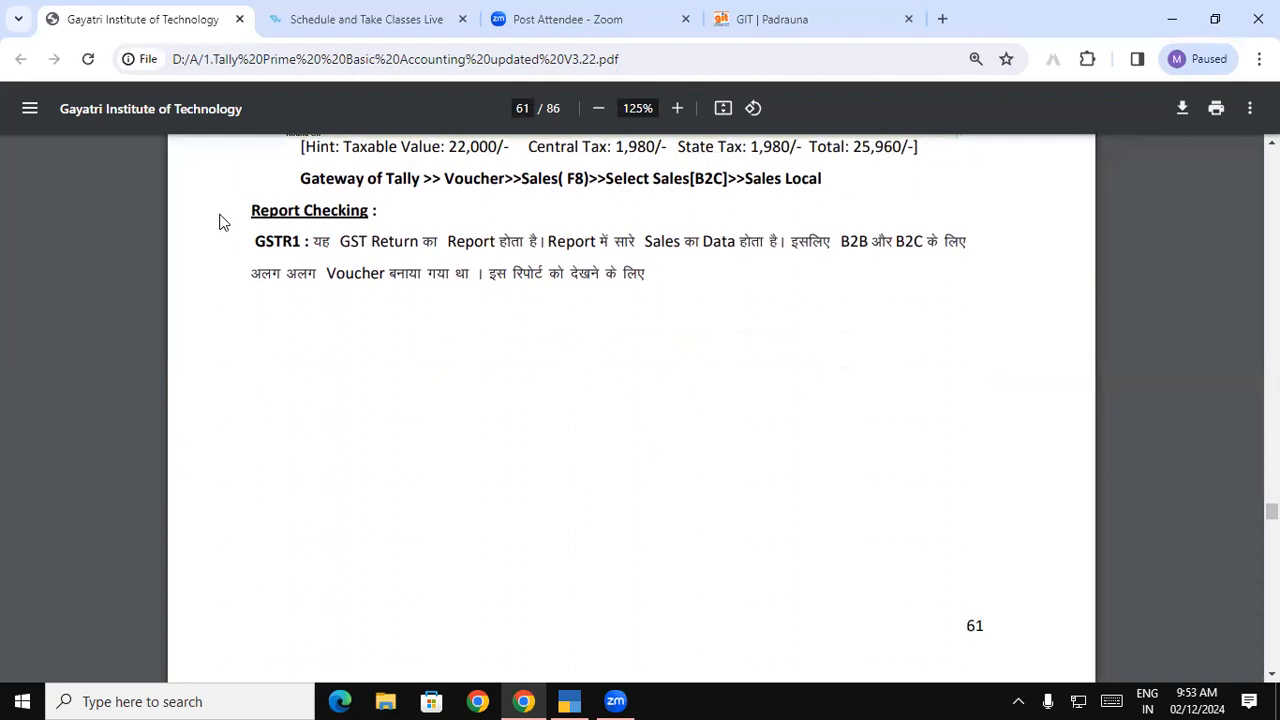
left_click_drag(264, 228, 684, 700)
left_click_drag(648, 592, 568, 466)
left_click(540, 442)
left_click_drag(298, 403, 700, 410)
left_click(690, 415)
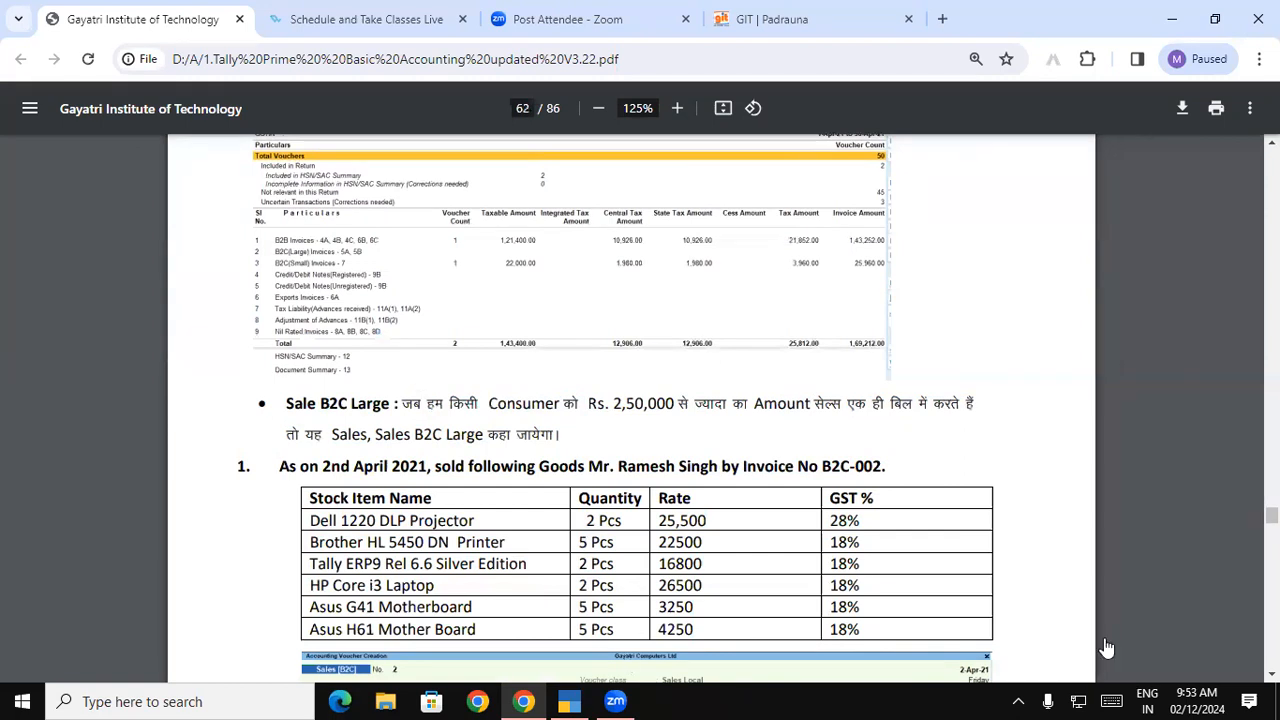
key("alt+Tab")
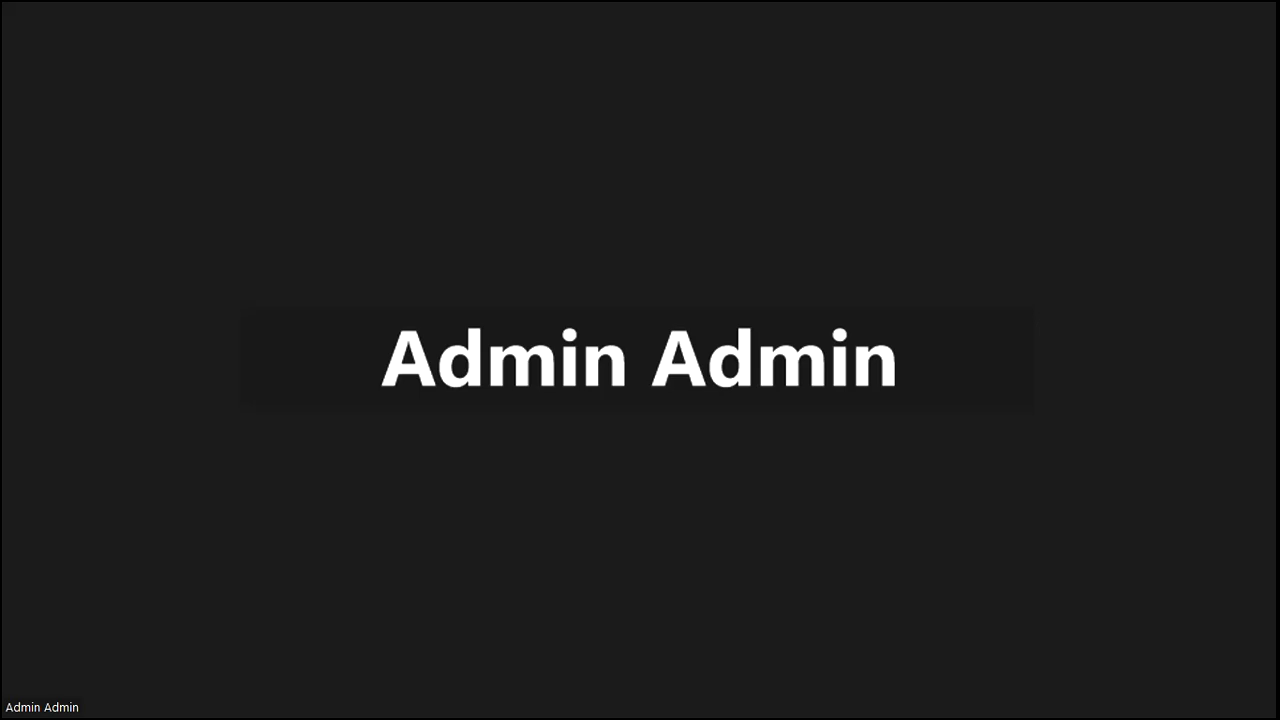